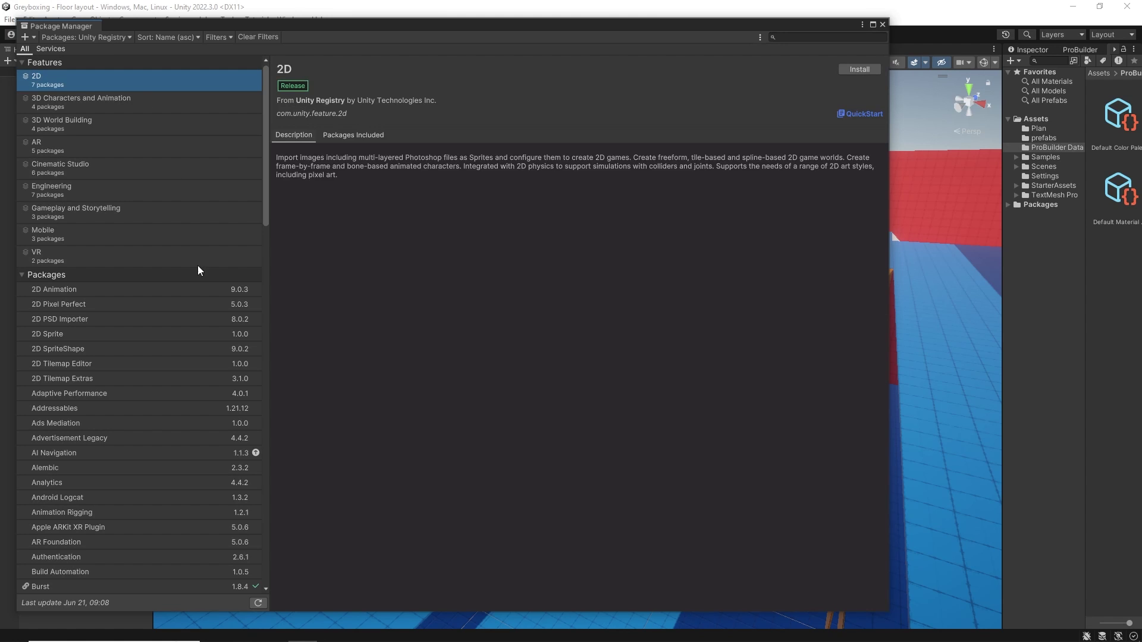
- Select the 2D Tilemap Editor package, and paint dirt tiles onto the farm scene's GroundBase tilemap
click(71, 365)
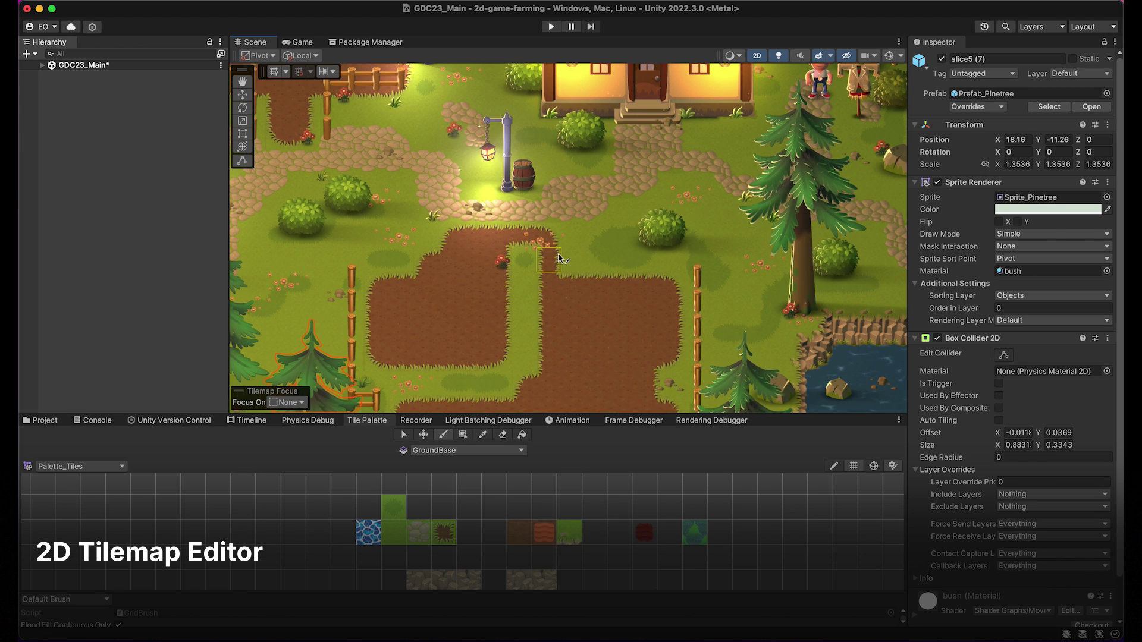
mouse_move(553, 271)
mouse_down()
mouse_move(520, 265)
mouse_move(523, 333)
mouse_move(622, 283)
mouse_up()
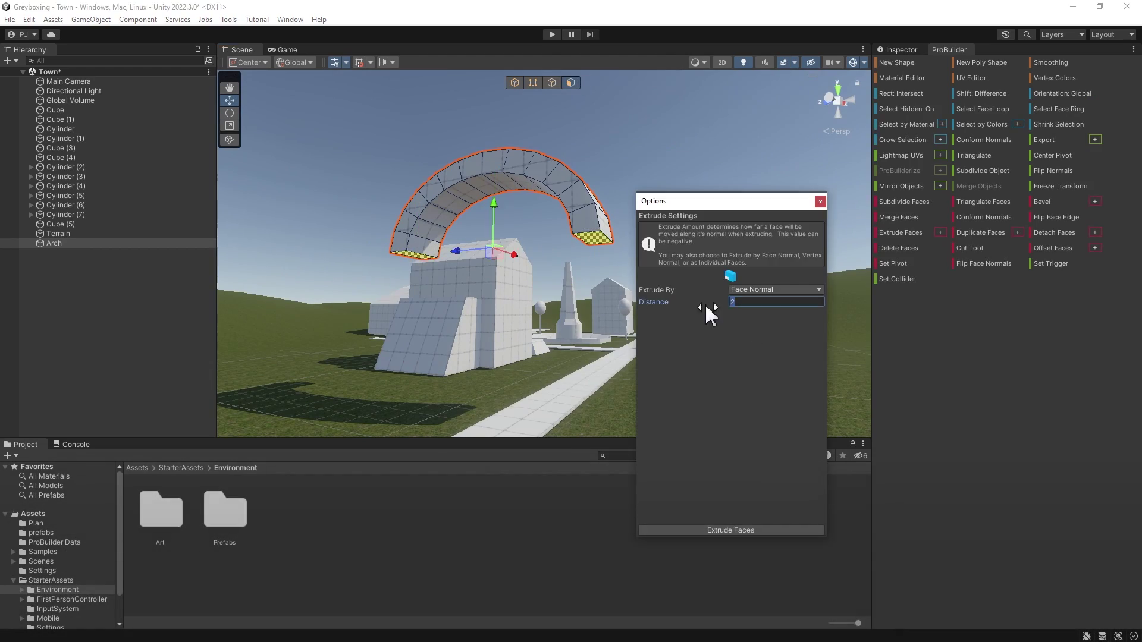
- Extrude the arch's two selected end faces by face normal with a distance of 2
click(750, 531)
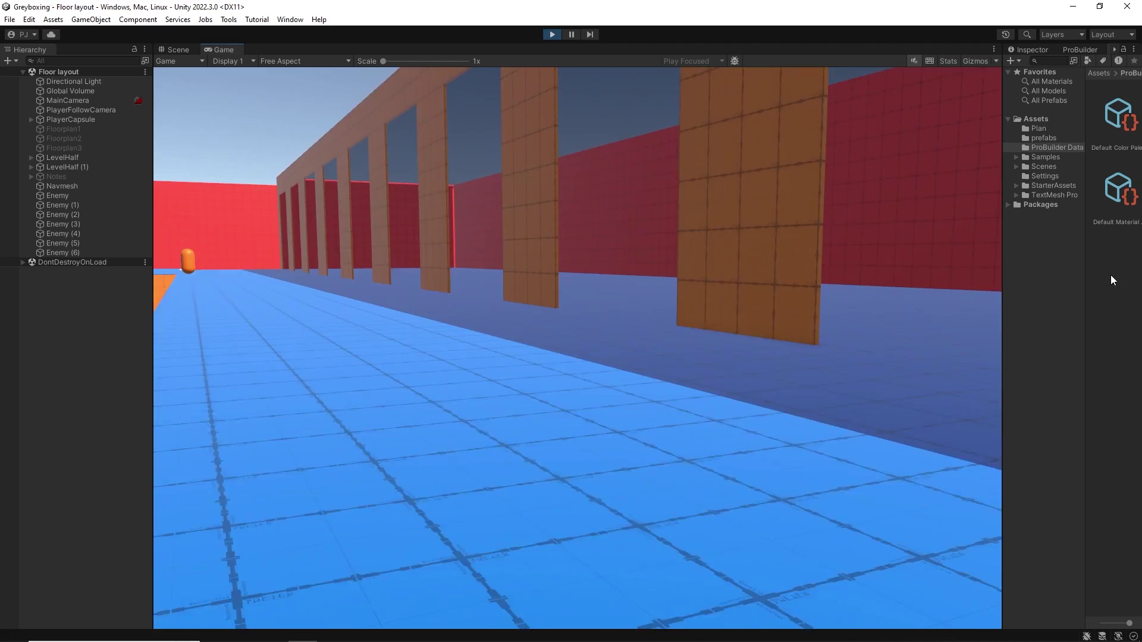
- Walk the player through the Floor layout level in play mode to inspect its rooms and walls
key(w)
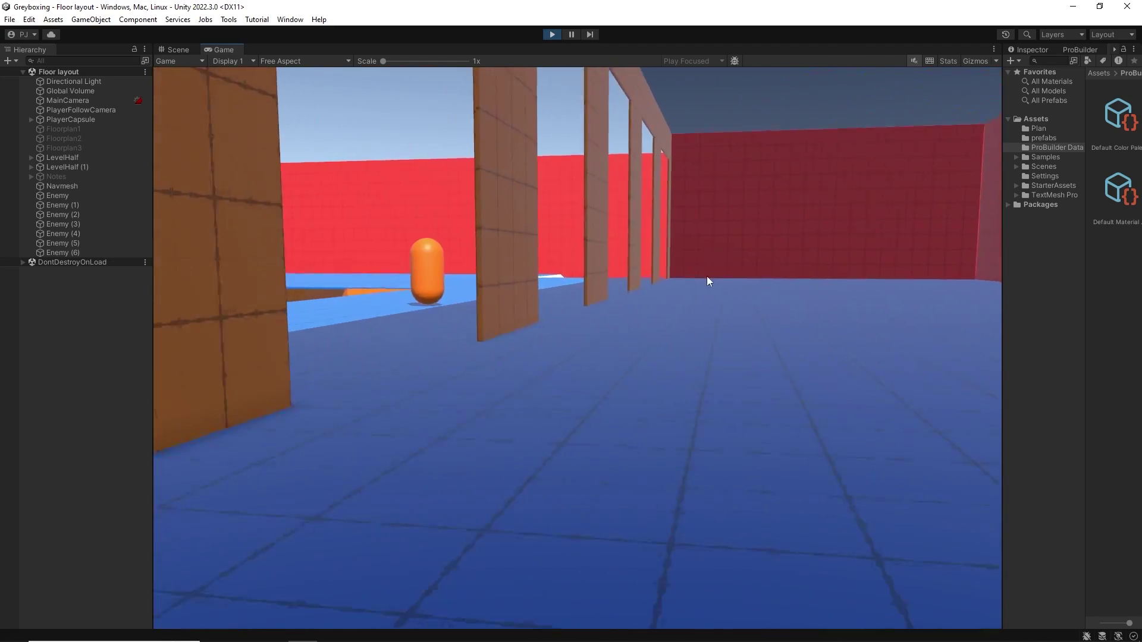
key(w)
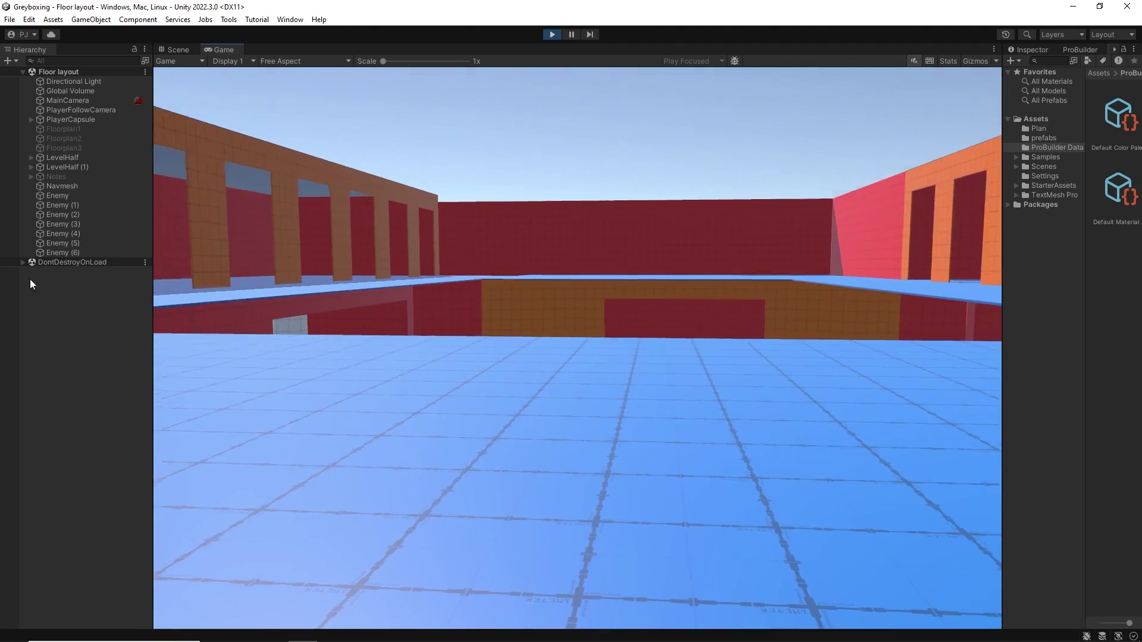
key(w)
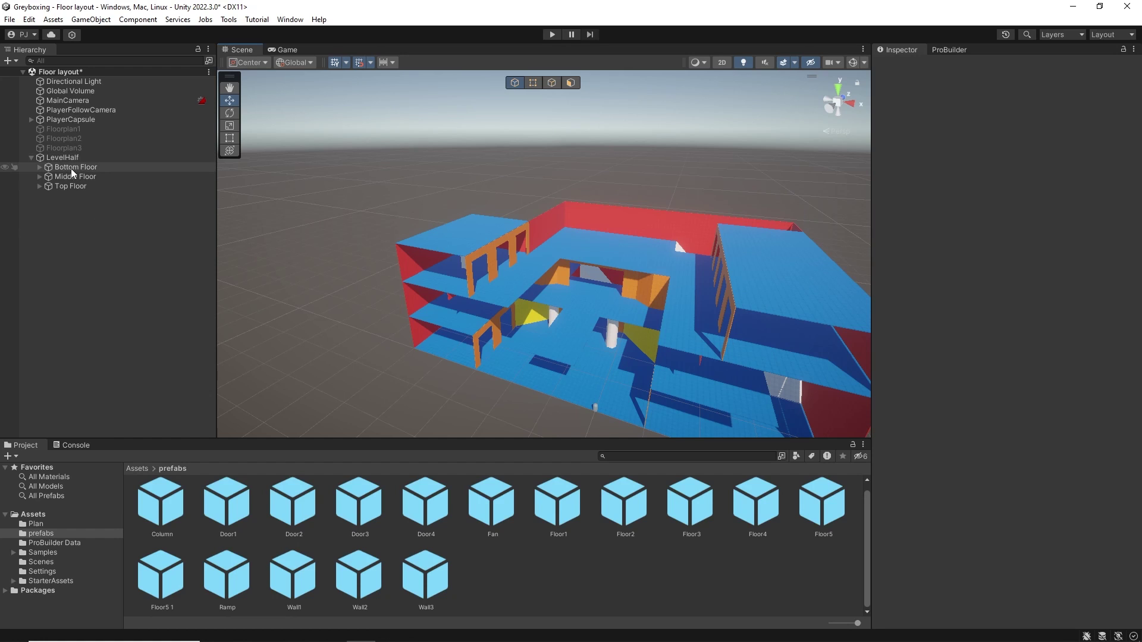
- Inspect the Bottom Floor group under LevelHalf and select LevelHalf
click(38, 167)
click(38, 166)
click(53, 157)
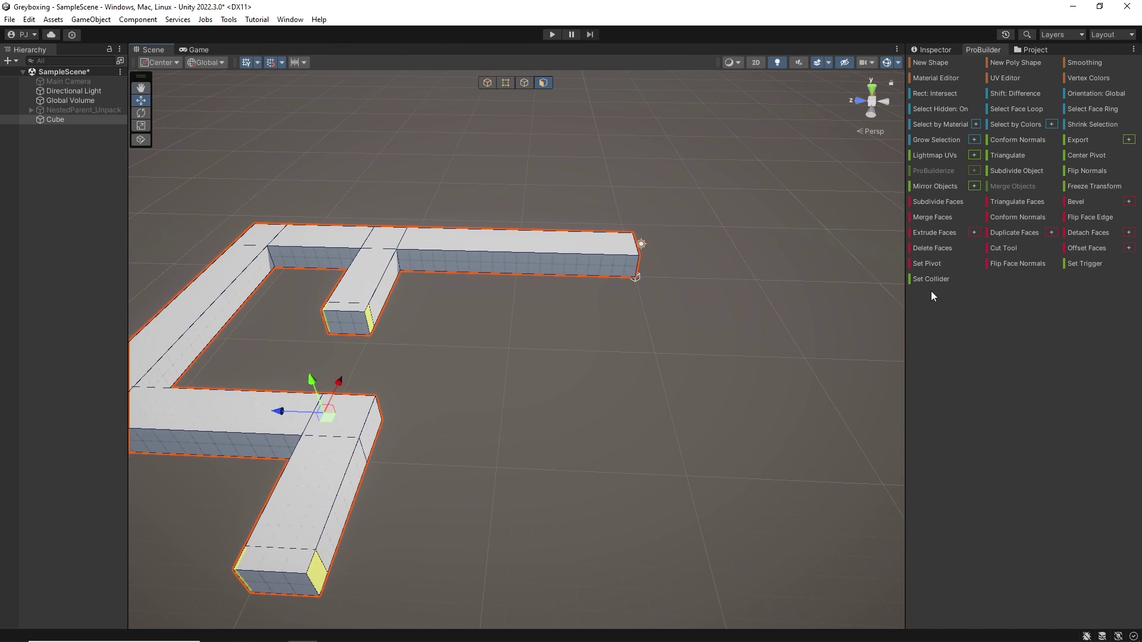
- Extrude the side faces at the ends of both corridor branches to widen them, extending the inner branch's widened end
click(933, 232)
click(318, 322)
shift+click(373, 321)
shift+drag(361, 293, 344, 333)
- Extrude the widened end face of the front corridor branch outward to form a room
scroll(429, 438, down, 2)
middle_drag(429, 438, 445, 351)
click(411, 372)
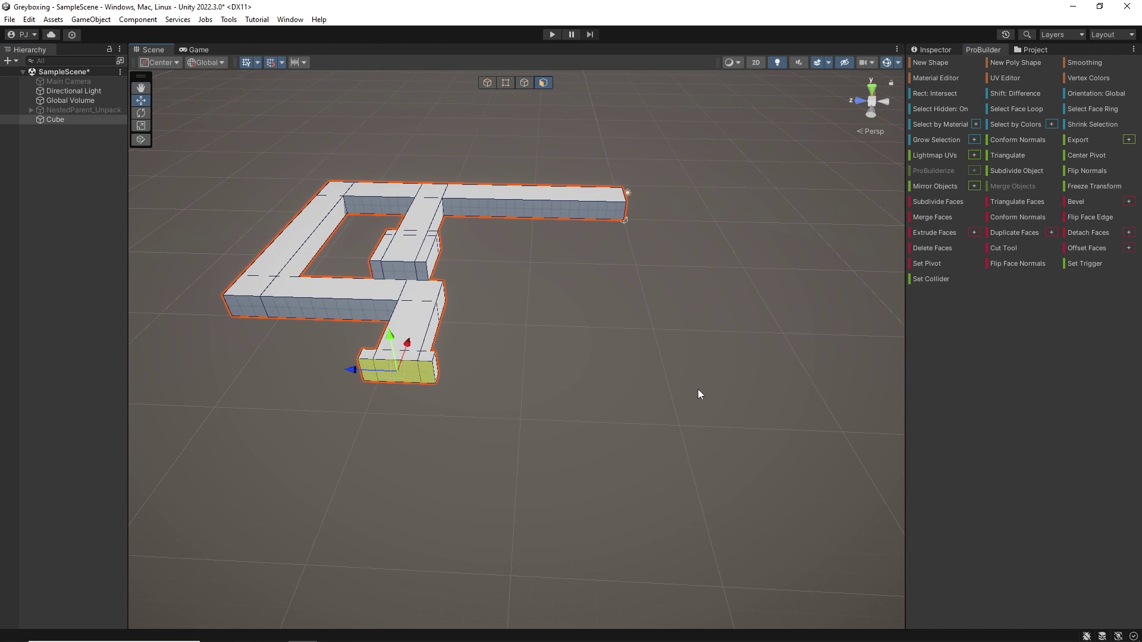
shift+drag(407, 344, 387, 400)
alt+drag(529, 351, 649, 342)
scroll(649, 342, down, 3)
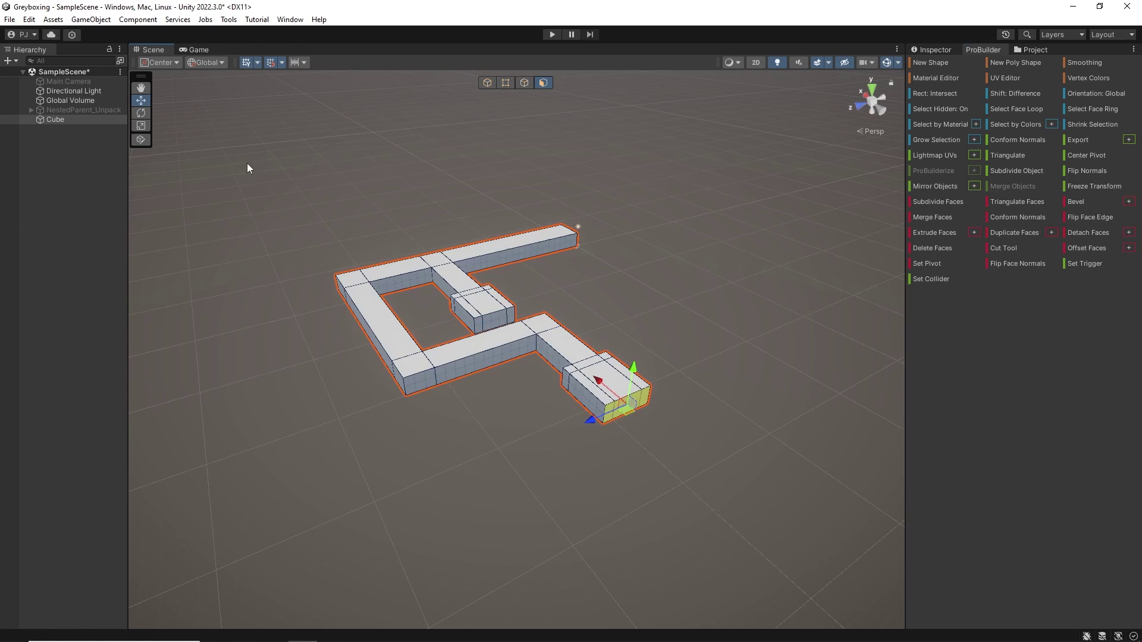
- Select the whole corridor mesh and flip its normals
key(ctrl+a)
click(1071, 171)
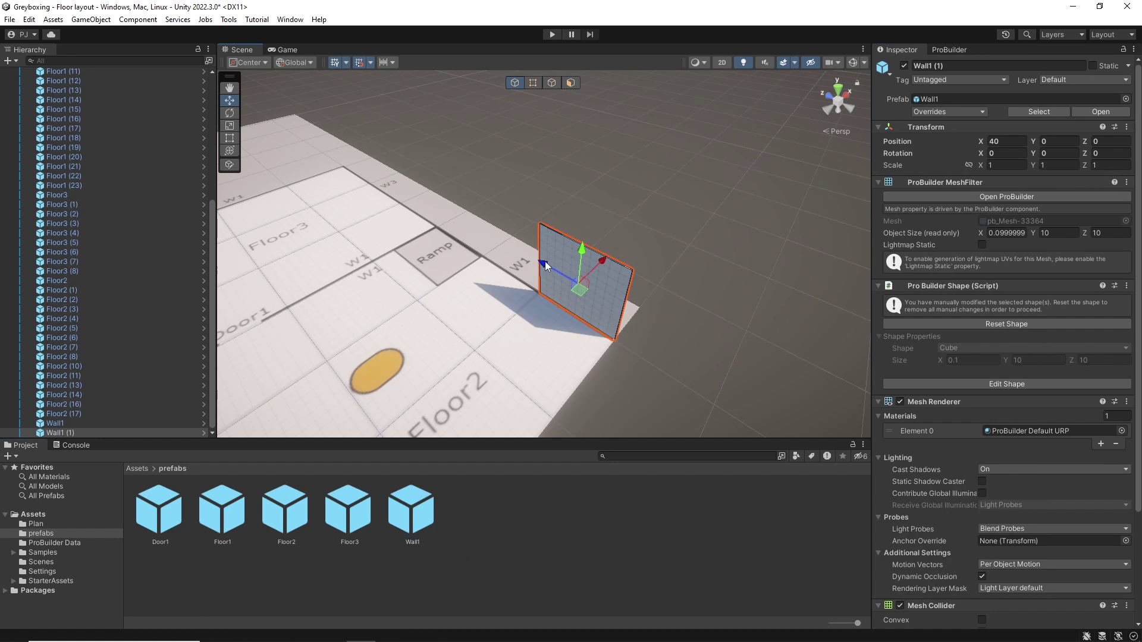
- Move the Wall1 copy along the floor plan's outline, then duplicate it, set the duplicate's Y rotation to 90 and position it
drag(549, 268, 429, 173)
key(ctrl+d)
click(1056, 153)
text(90)
drag(499, 166, 339, 205)
- Duplicate the rotated wall several times and line the copies up along the floor plan's W1 edge
key(ctrl+d)
drag(597, 209, 543, 216)
middle_drag(297, 244, 473, 259)
scroll(474, 259, down, 5)
key(ctrl+d)
drag(626, 245, 412, 292)
key(ctrl+d)
- Duplicate the wall to the next outline corner, set its Y rotation to 0, and add further copies along that edge
alt+drag(550, 295, 435, 302)
scroll(435, 303, up, 3)
key(ctrl+d)
drag(495, 233, 619, 187)
click(1057, 153)
text(0)
key(ctrl+d)
key(ctrl+d)
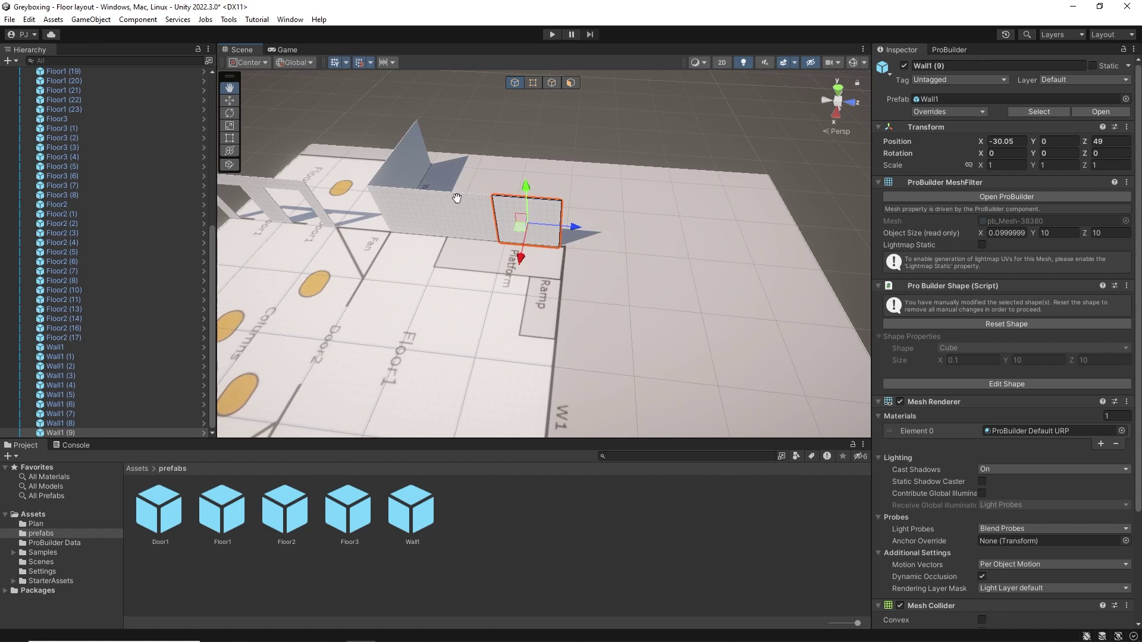
- Duplicate the last wall, set its Y rotation to 90, and place it at the corner beside the ramp
alt+drag(457, 198, 654, 254)
key(ctrl+d)
click(1056, 153)
text(90)
drag(351, 322, 416, 300)
alt+drag(416, 300, 518, 288)
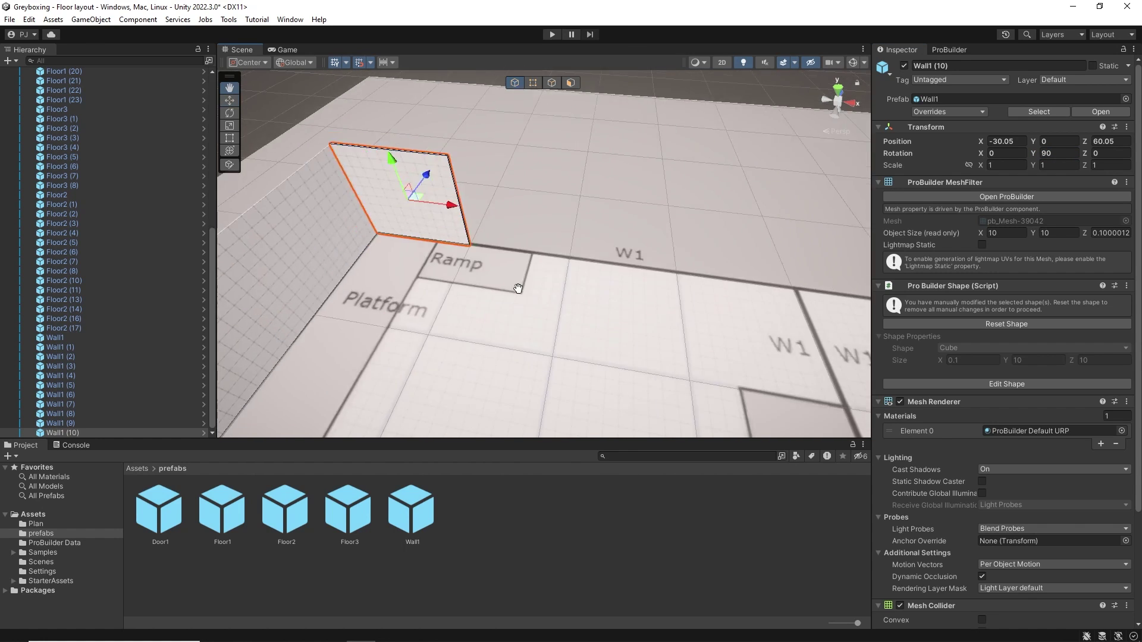
- Duplicate the rotated wall twice and place the copies along the W1 edge past the ramp
scroll(518, 288, down, 4)
key(ctrl+d)
drag(535, 229, 634, 247)
key(ctrl+d)
scroll(634, 250, up, 4)
alt+drag(516, 252, 555, 244)
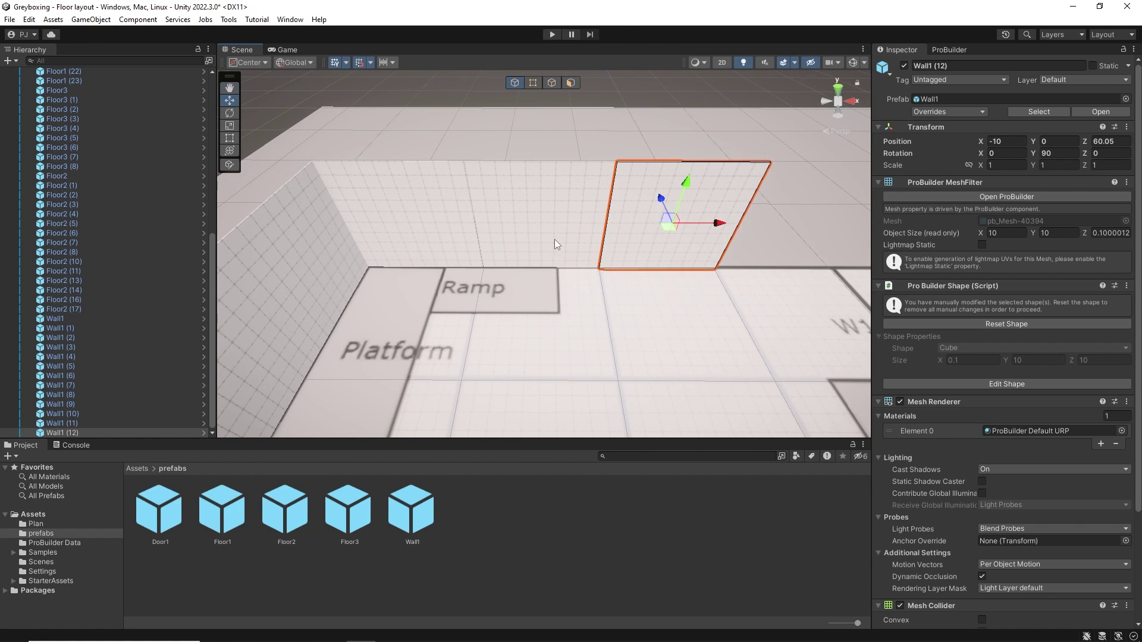
drag(717, 223, 850, 222)
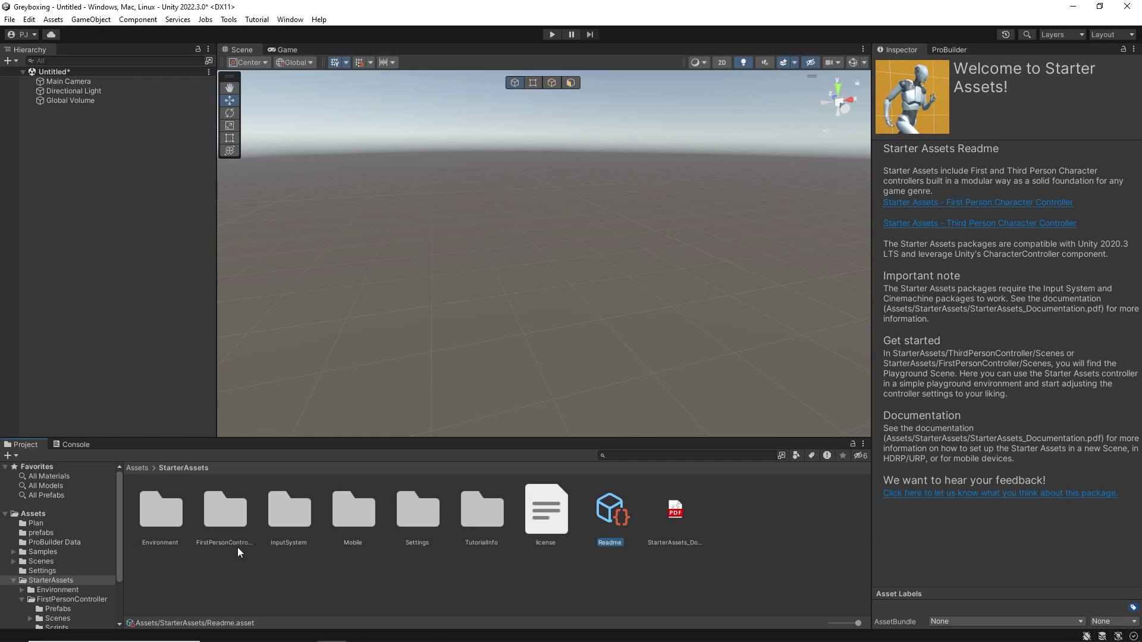
- Add the NestedParent_Unpack prefab from StarterAssets/FirstPersonController/Prefabs to the scene and expand its children
double_click(231, 509)
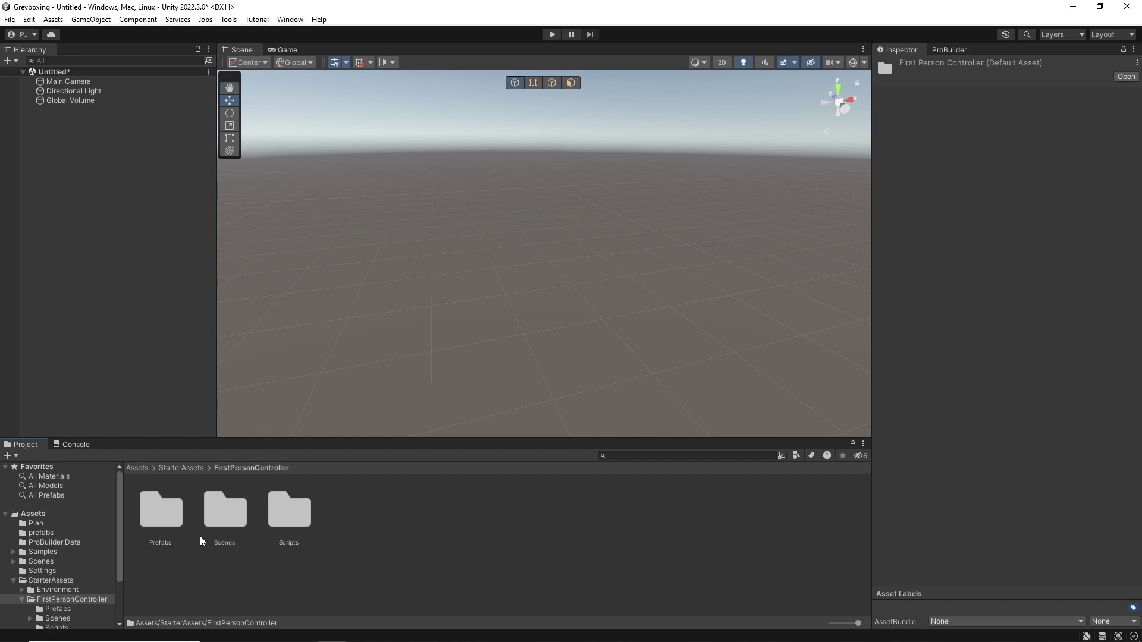
double_click(164, 512)
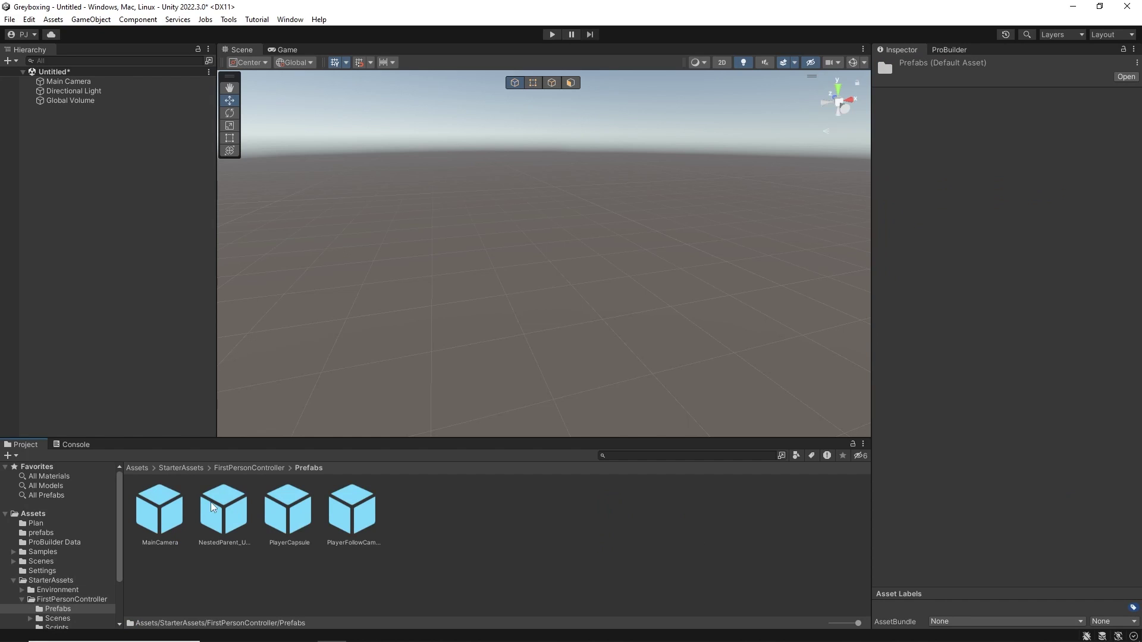
drag(226, 512, 114, 308)
click(31, 110)
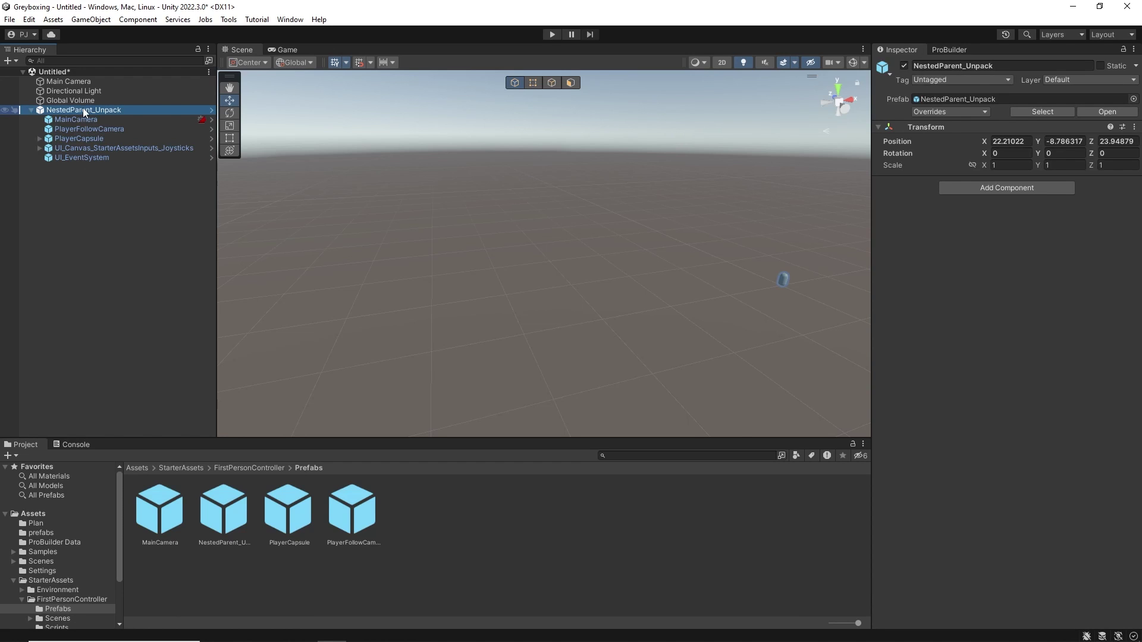
- Unpack the NestedParent_Unpack prefab in the scene
right_click(84, 109)
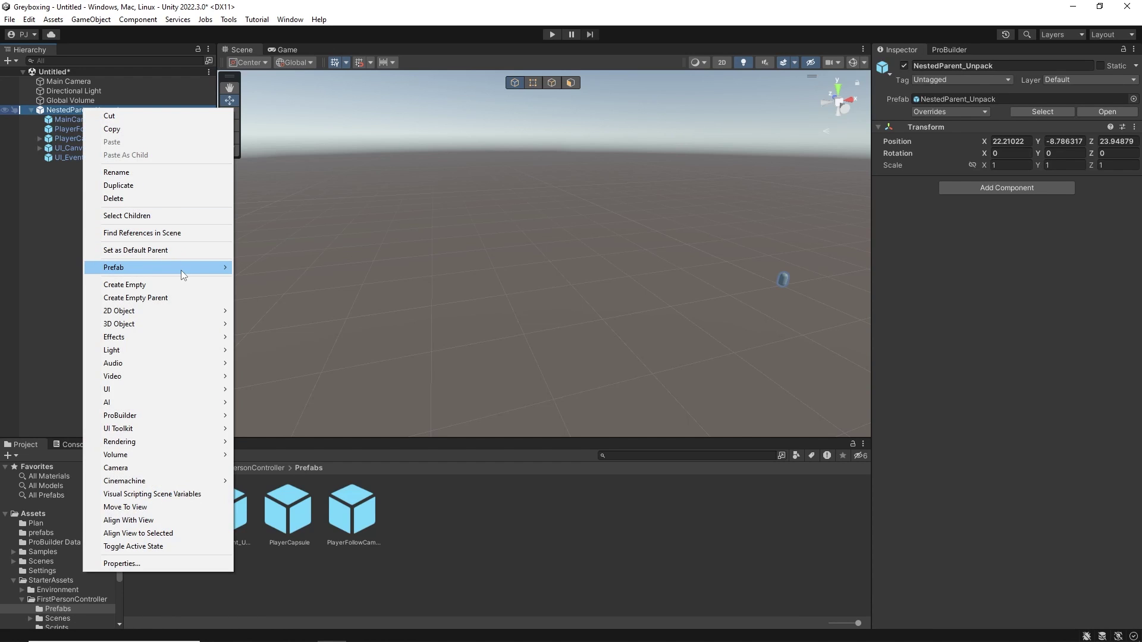
mouse_move(181, 269)
click(264, 359)
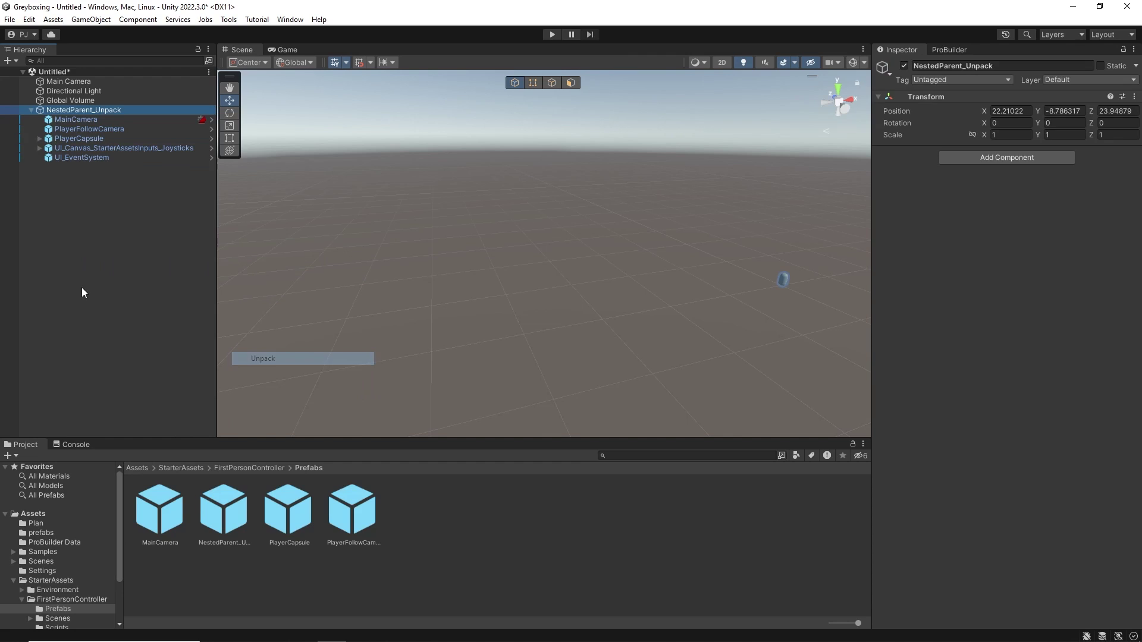
click(110, 244)
- Move MainCamera, PlayerFollowCamera and PlayerCapsule out to the scene root, and delete NestedParent_Unpack with its remaining children
click(88, 119)
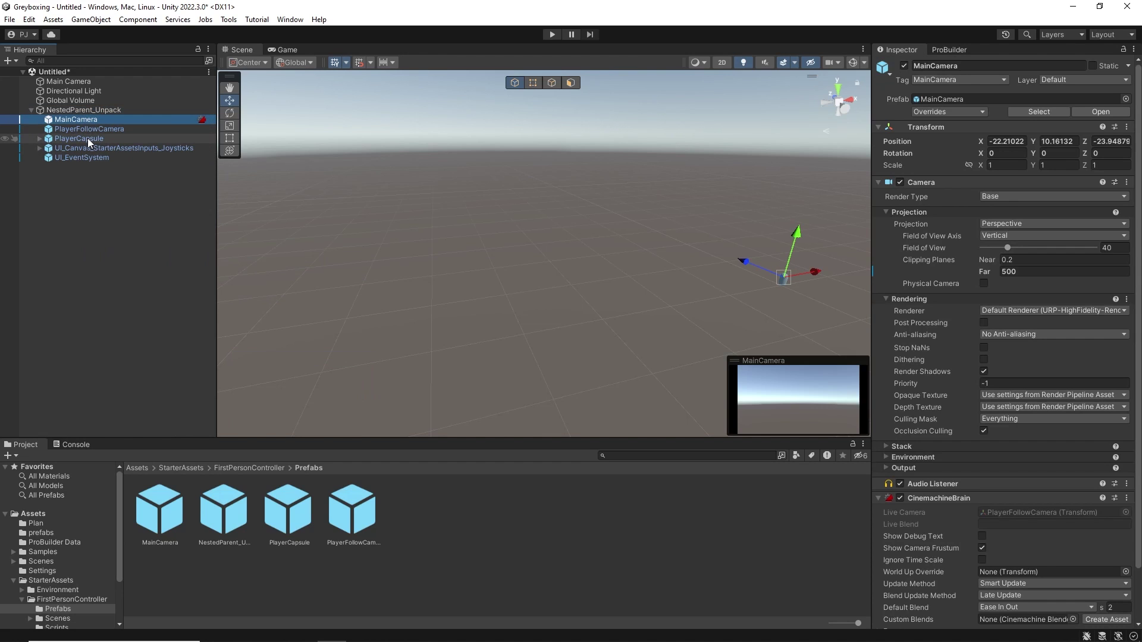
shift+click(86, 138)
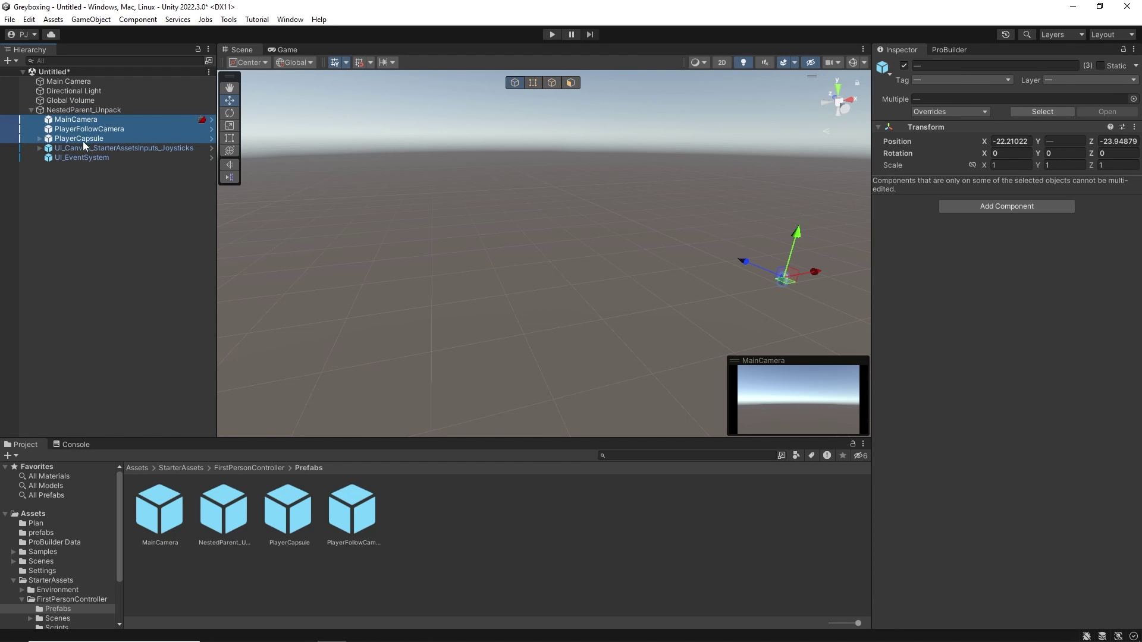
drag(84, 141, 86, 226)
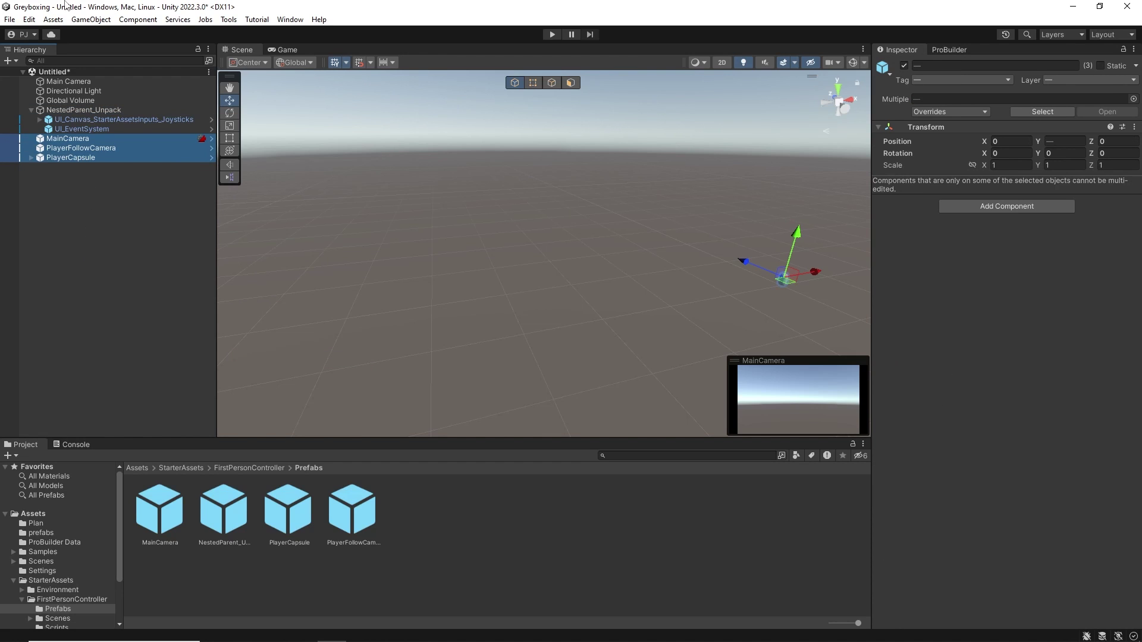
click(70, 109)
key(Delete)
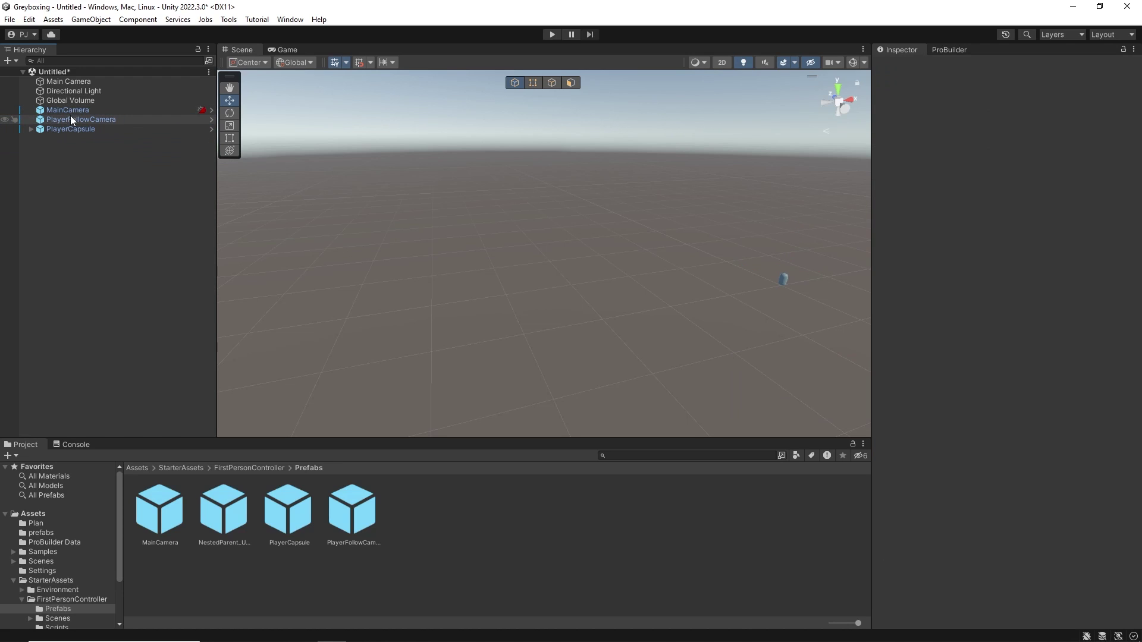
- Delete the scene's original Main Camera and select PlayerCapsule
click(72, 129)
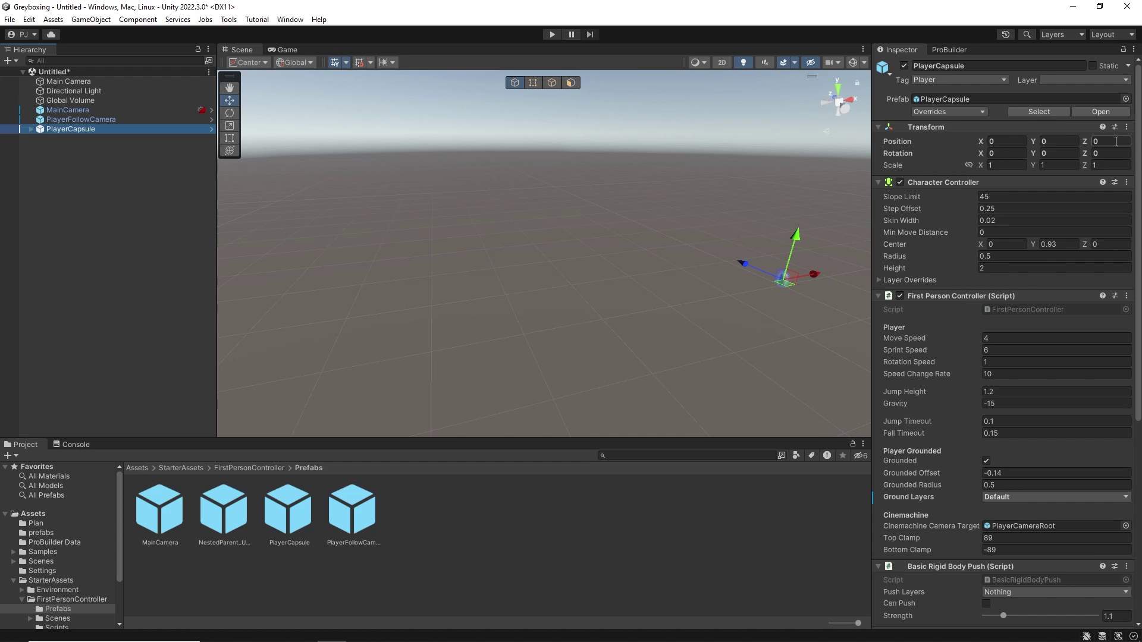
click(83, 81)
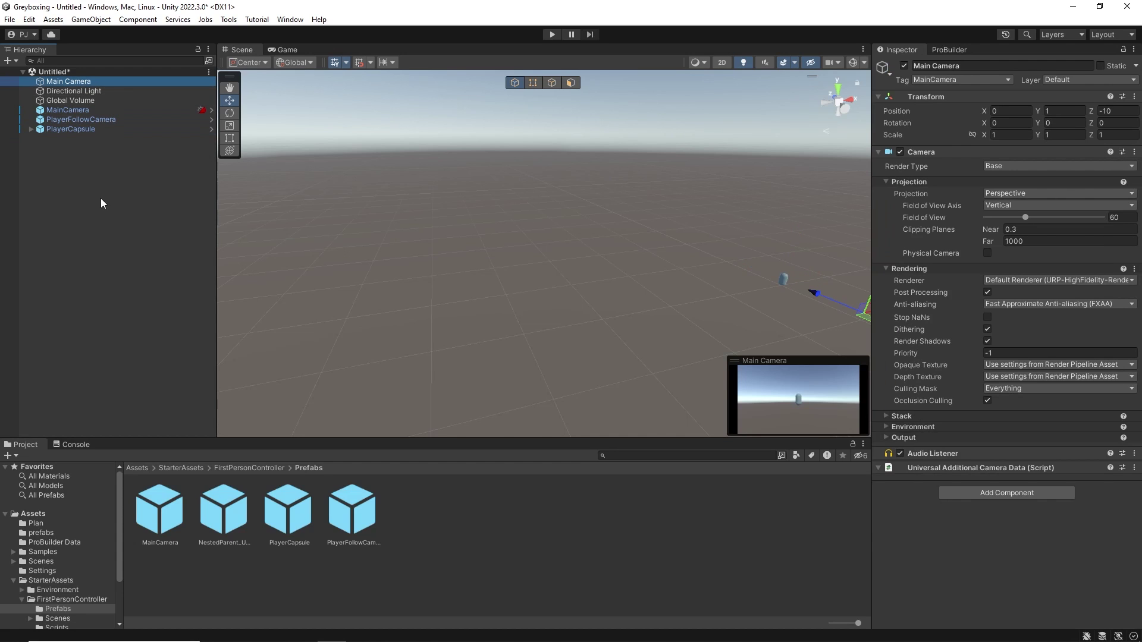
key(Delete)
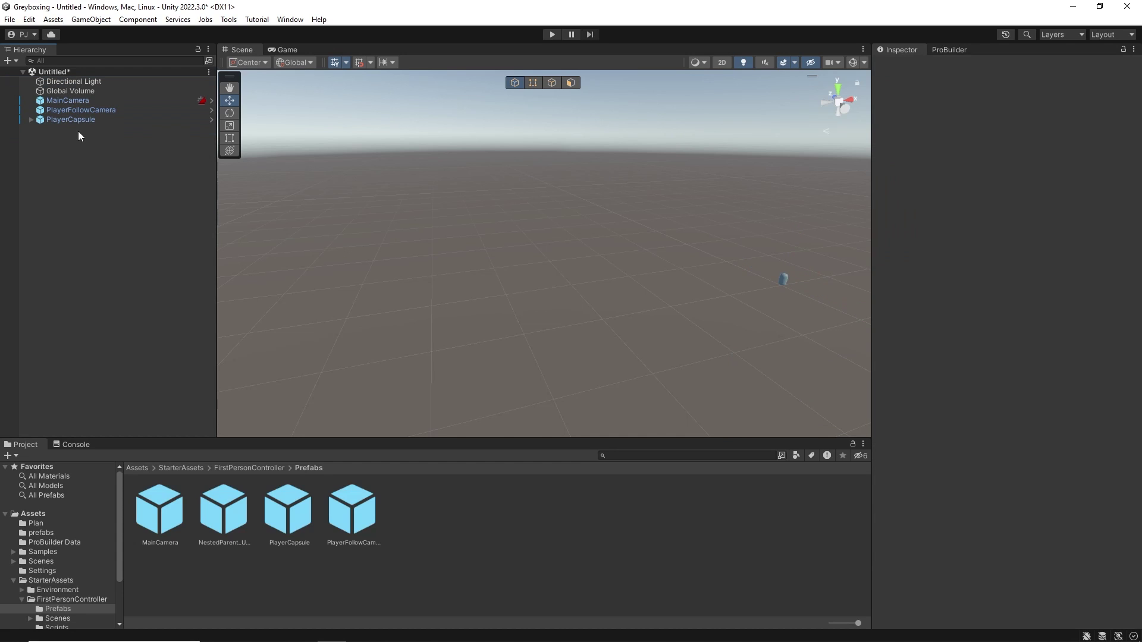
click(74, 120)
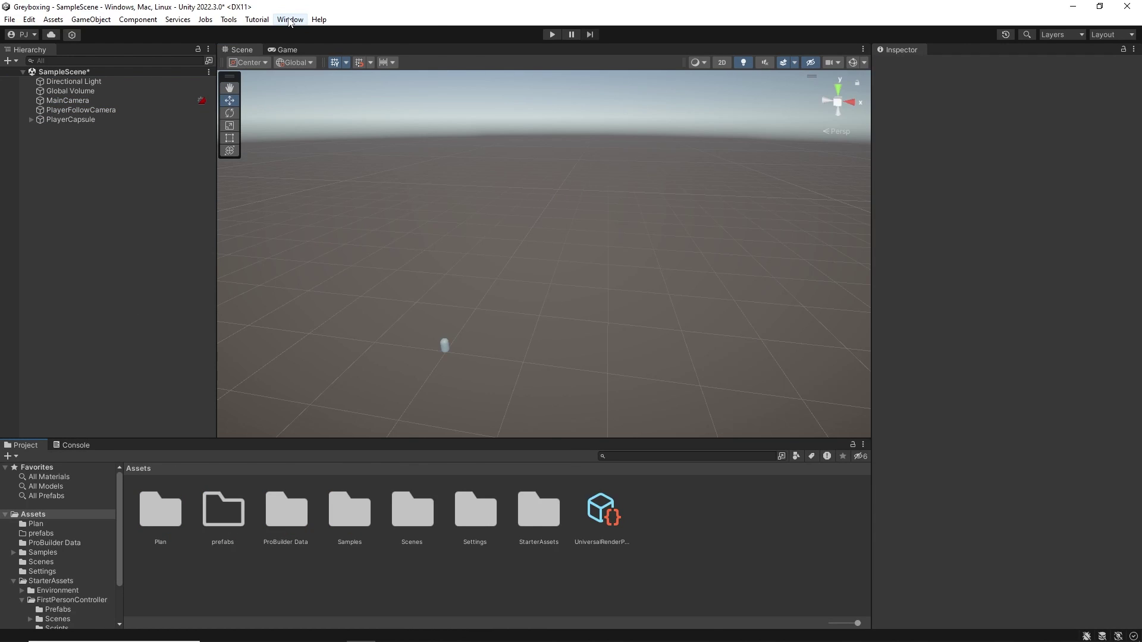
- Check the ProBuilder package and its samples in the Package Manager's Unity Registry, and close the Package Manager
click(290, 19)
click(331, 146)
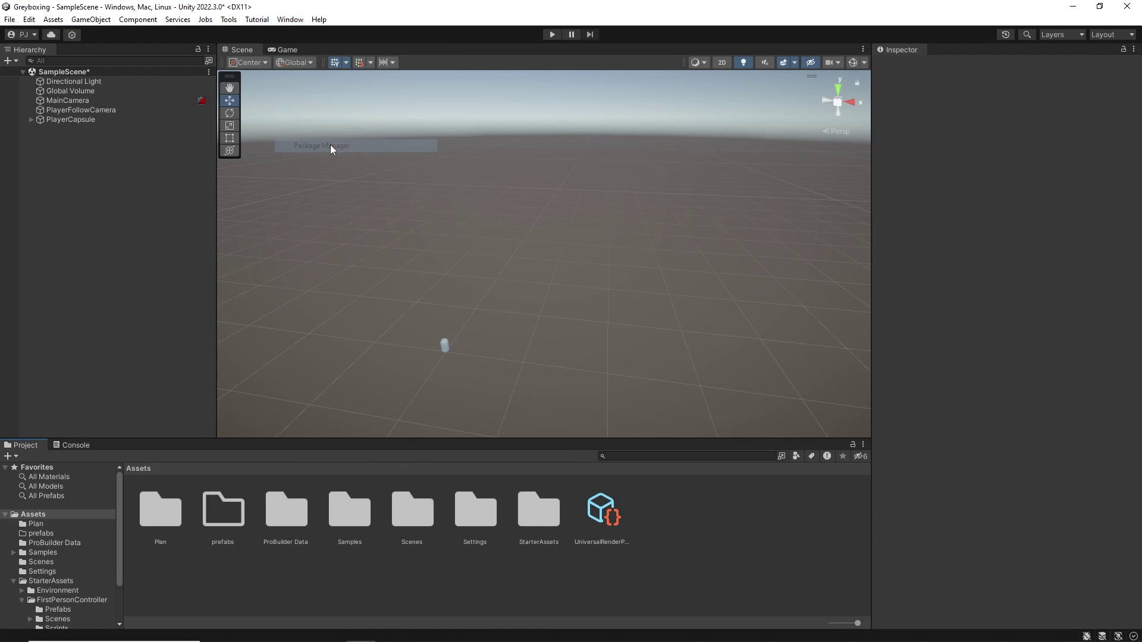
click(308, 37)
click(297, 51)
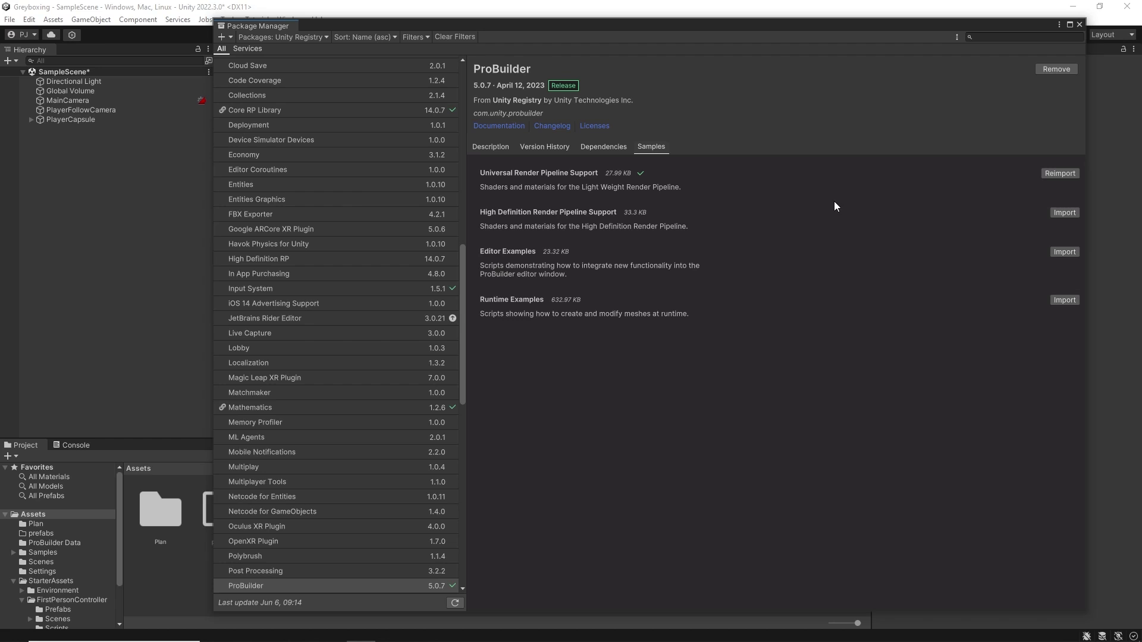
click(1079, 24)
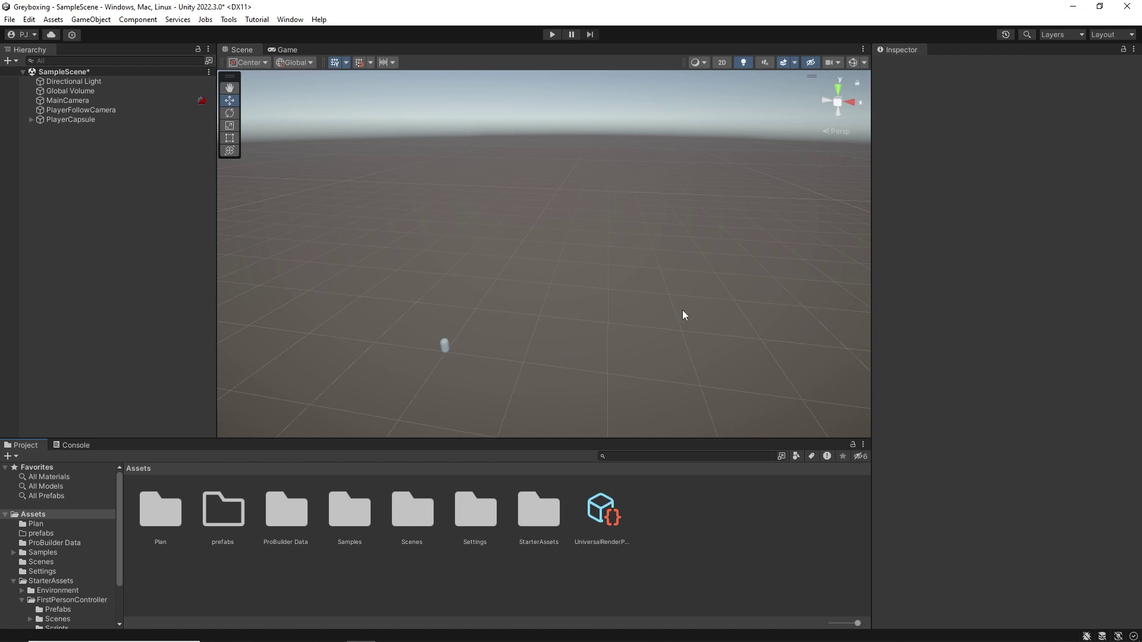
- Open the ProBuilder window
click(228, 19)
mouse_move(246, 39)
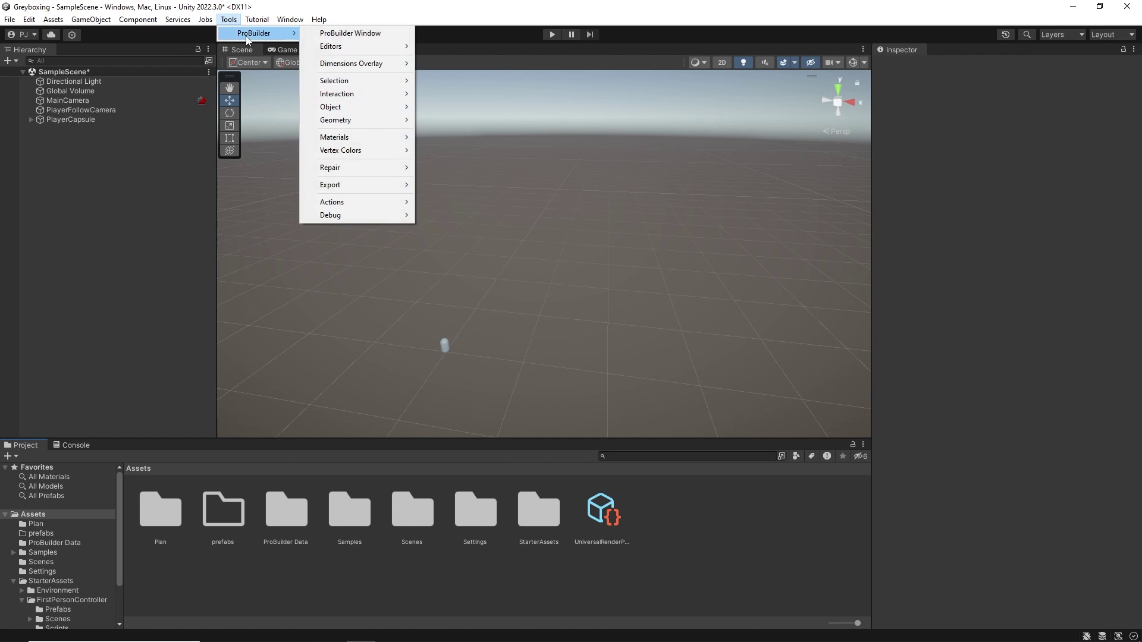
click(363, 33)
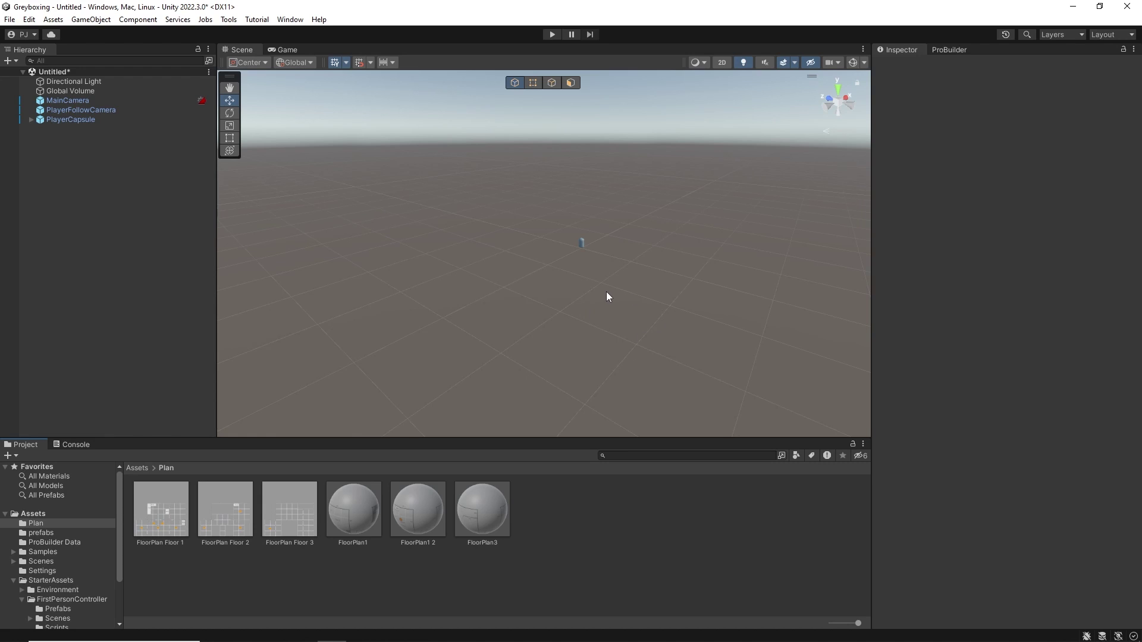
- Open the FloorPlan Floor 1 image to examine the room layout
double_click(164, 516)
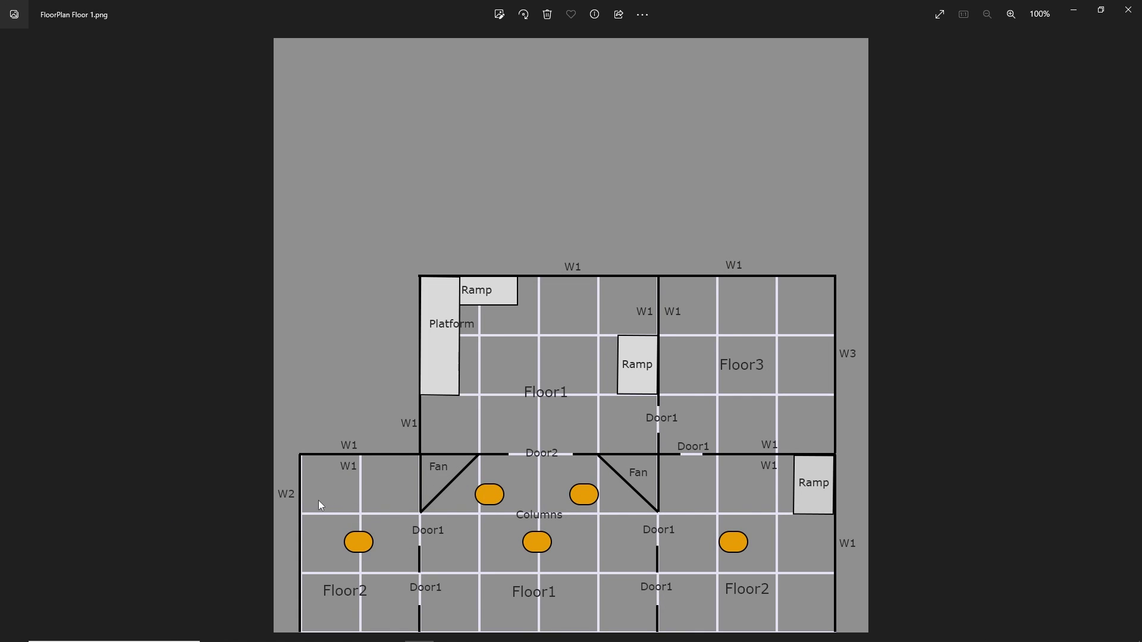
- Add a 3D quad to the scene and set its position to 0, 0, 0
click(90, 19)
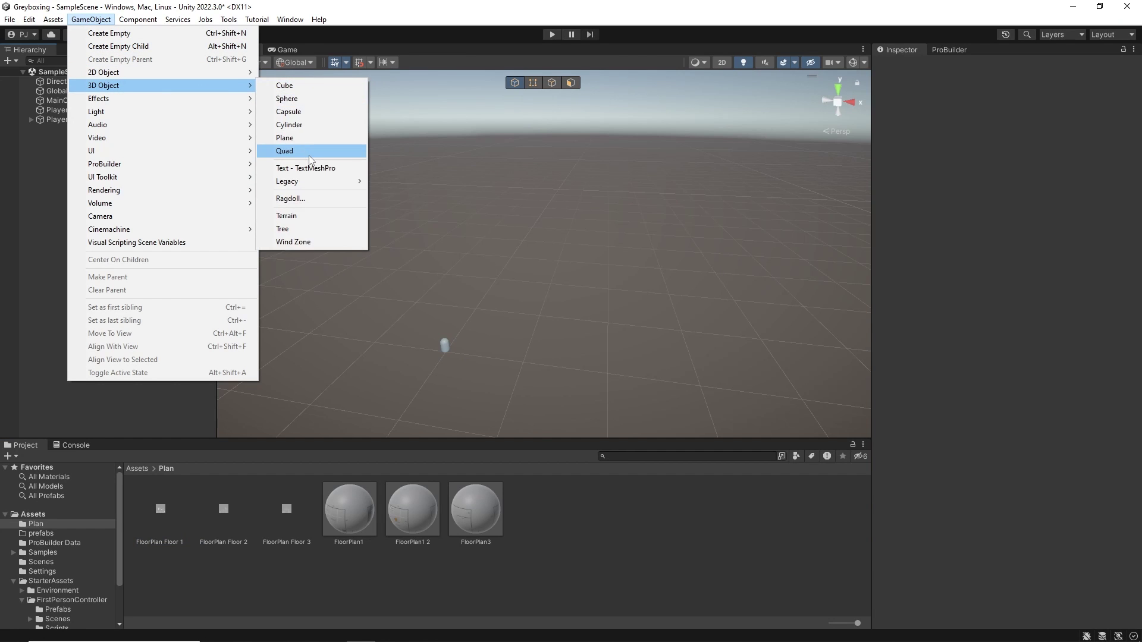
click(286, 150)
click(1029, 111)
text(0)
key(Tab)
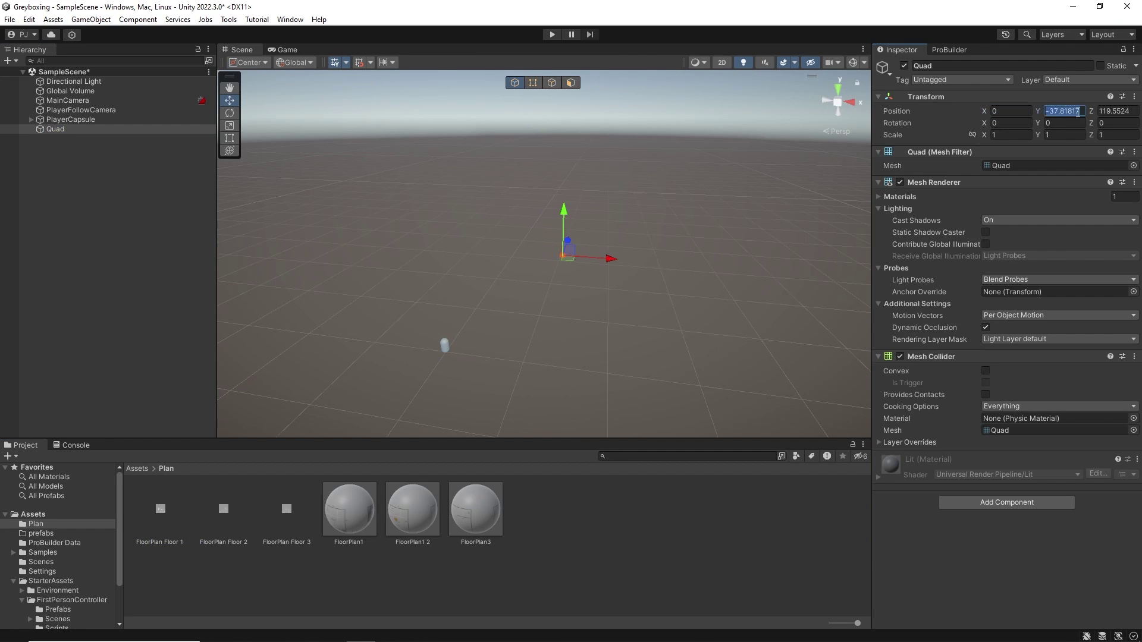
text(0)
key(Tab)
text(0)
key(Tab)
- Rotate the quad 90 degrees on X and set its scale to 100 in both X and Y
text(9)
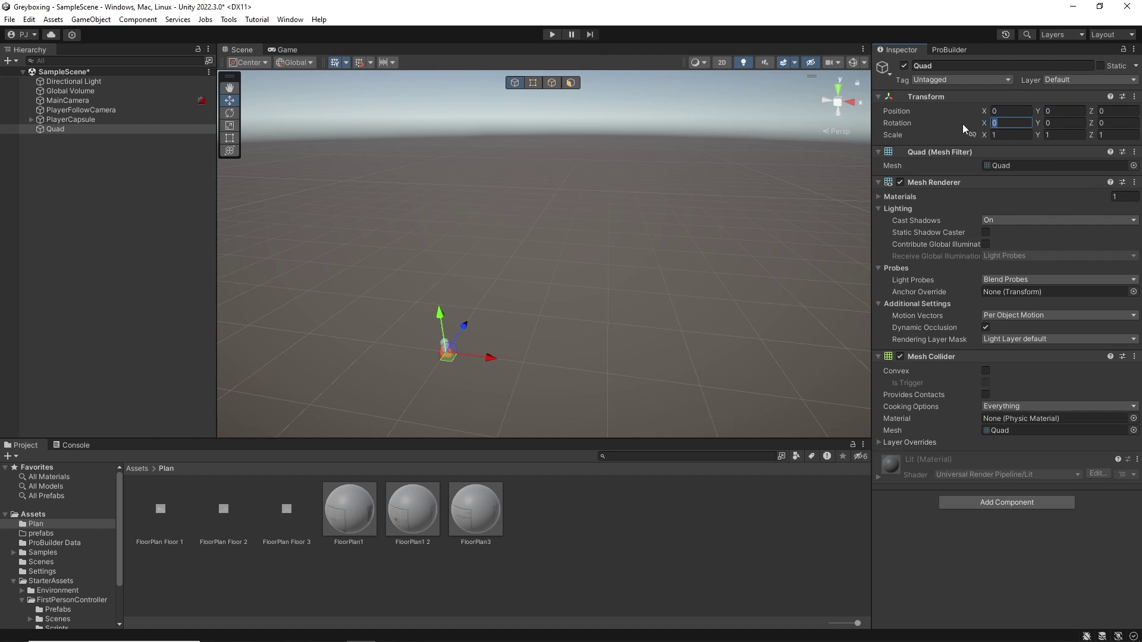
text(0)
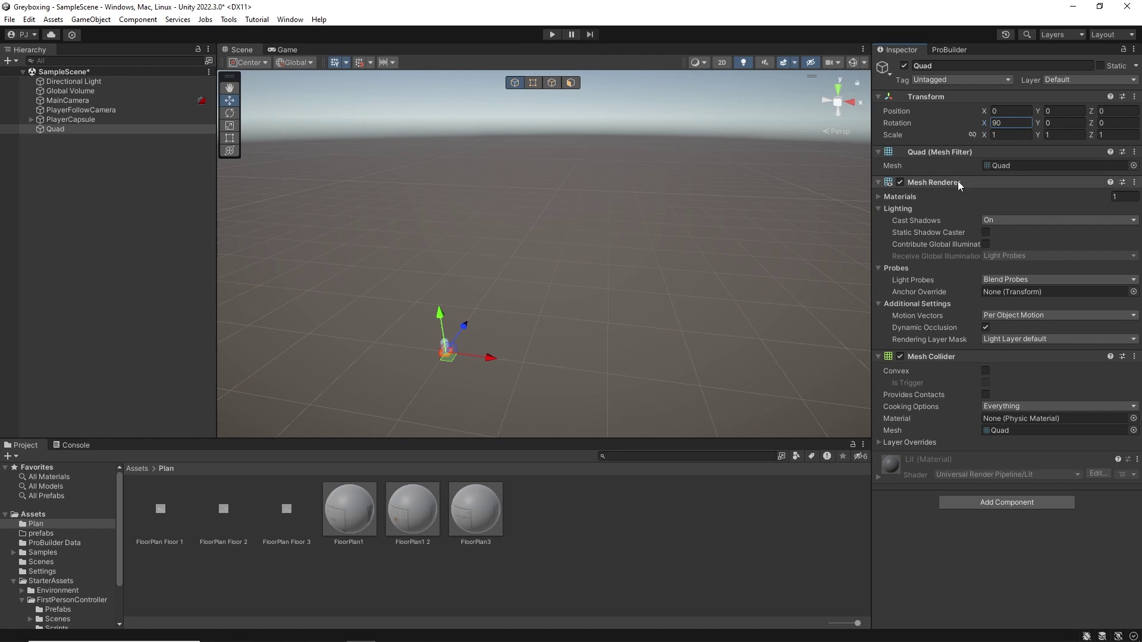
click(1002, 135)
text(100)
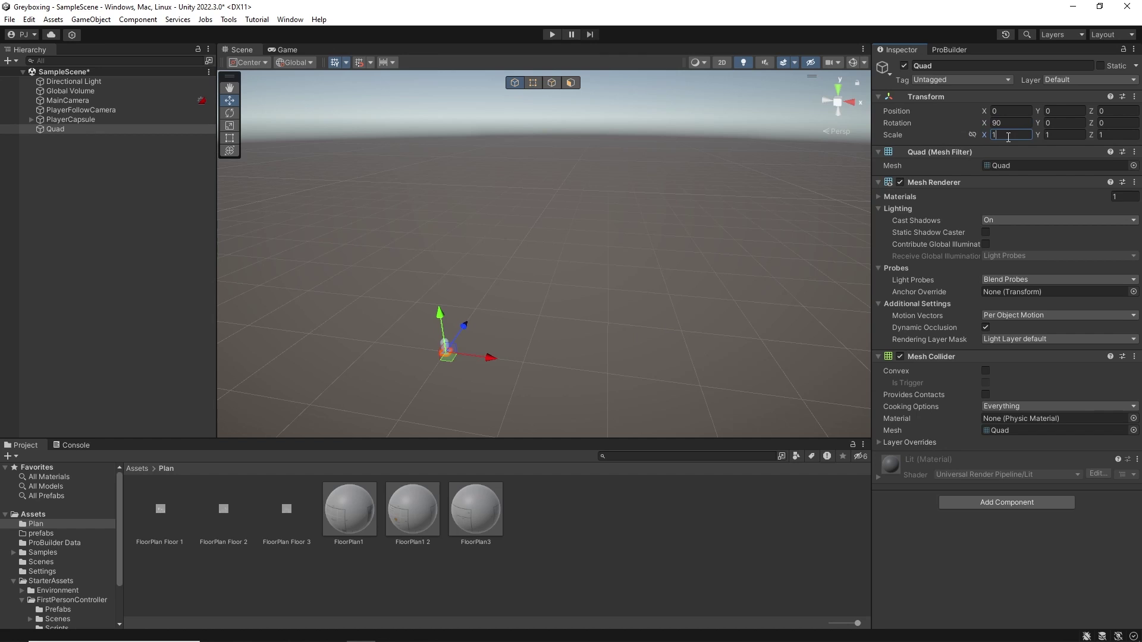
click(1057, 135)
text(100)
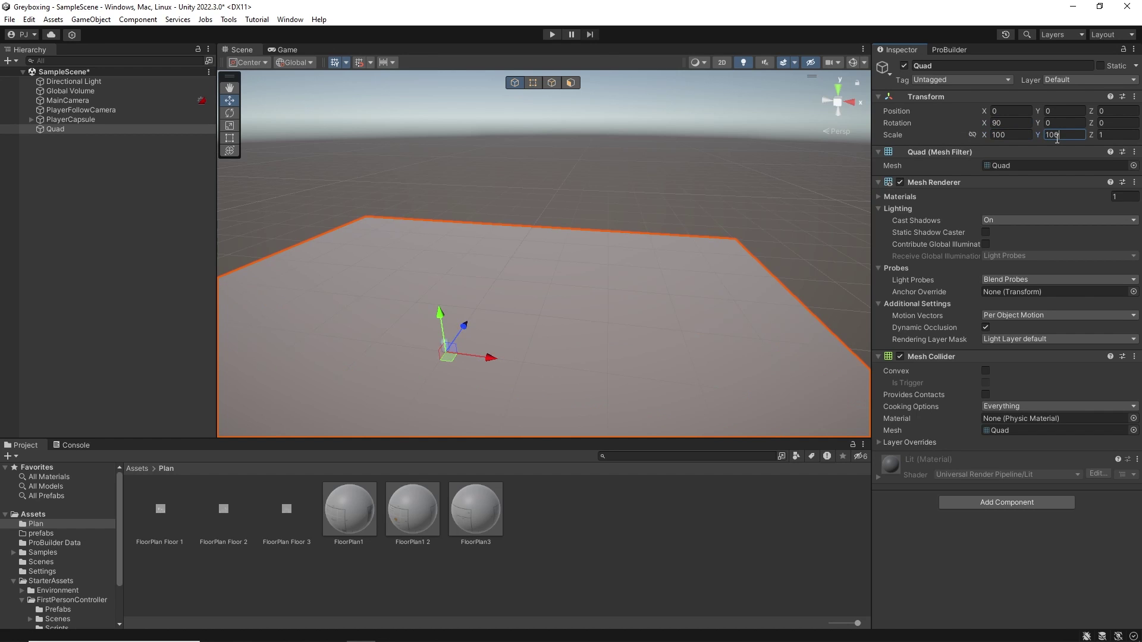
scroll(610, 299, down, 2)
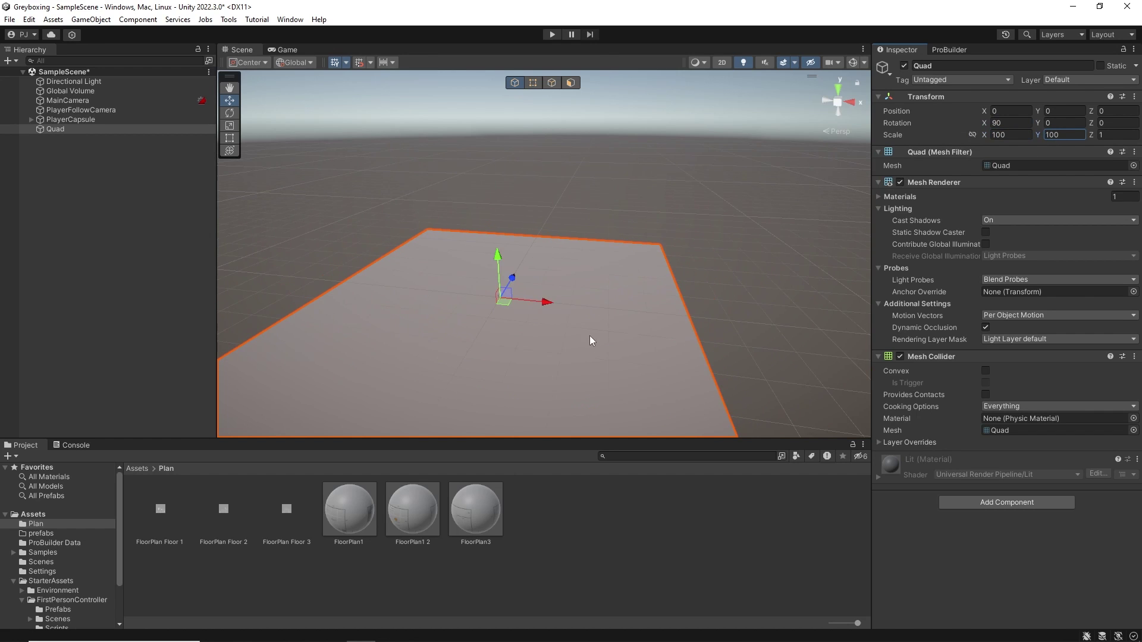
scroll(595, 325, down, 2)
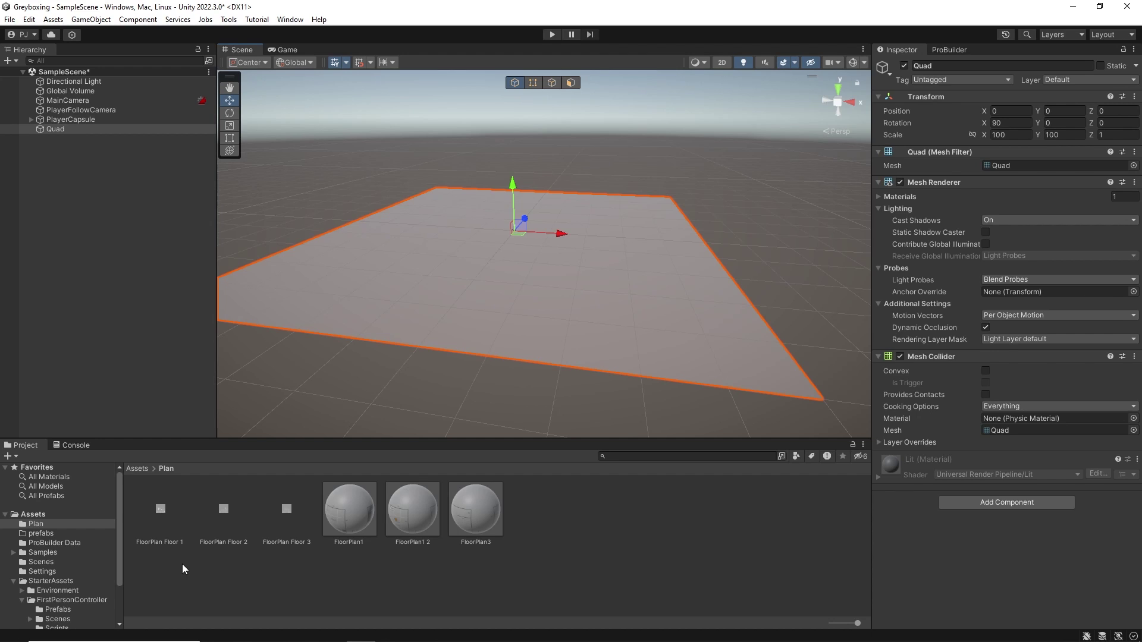
- Set the quad's Z position to 50
click(1114, 113)
drag(1113, 111, 1086, 108)
text(50)
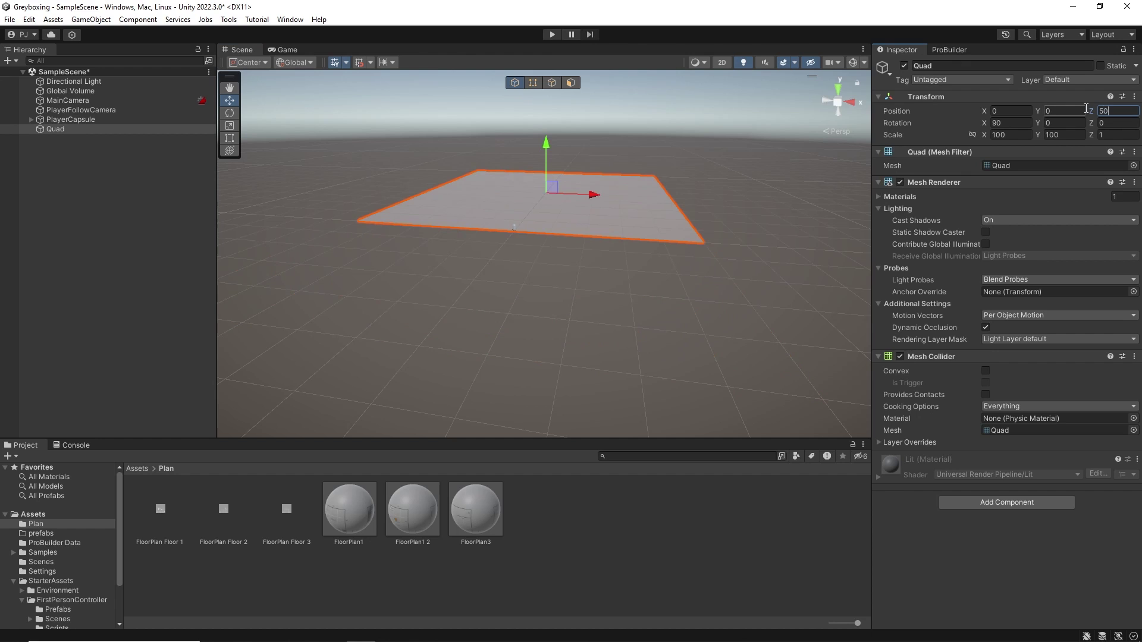
right_drag(754, 204, 667, 269)
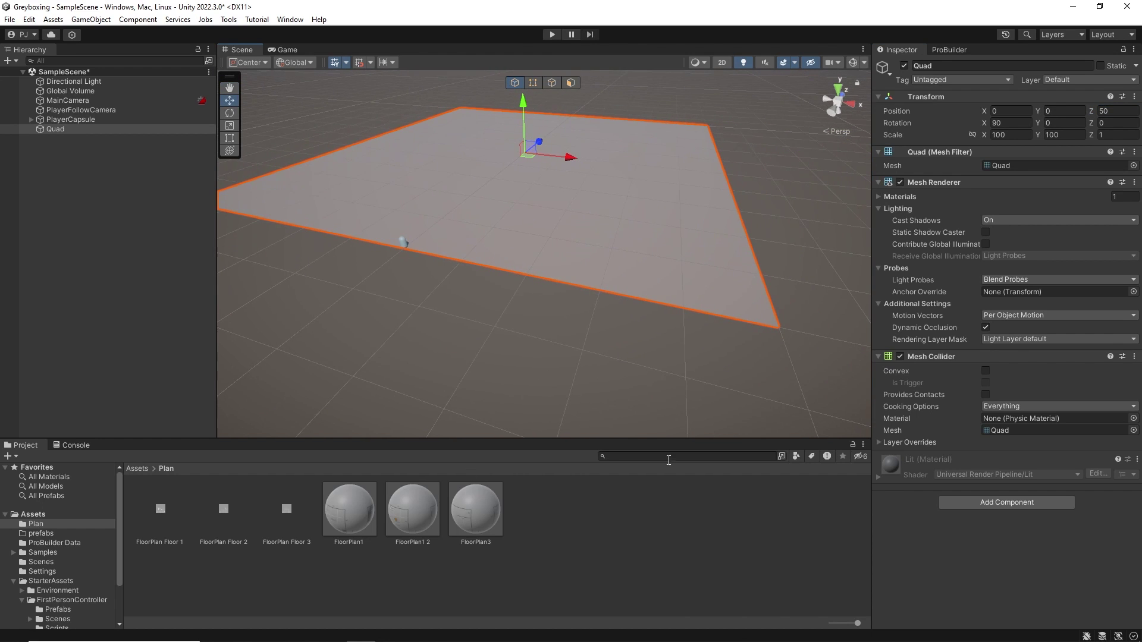
- Assign the FloorPlan1 material to Element 0 of the quad's mesh renderer and inspect the plan on it
click(878, 197)
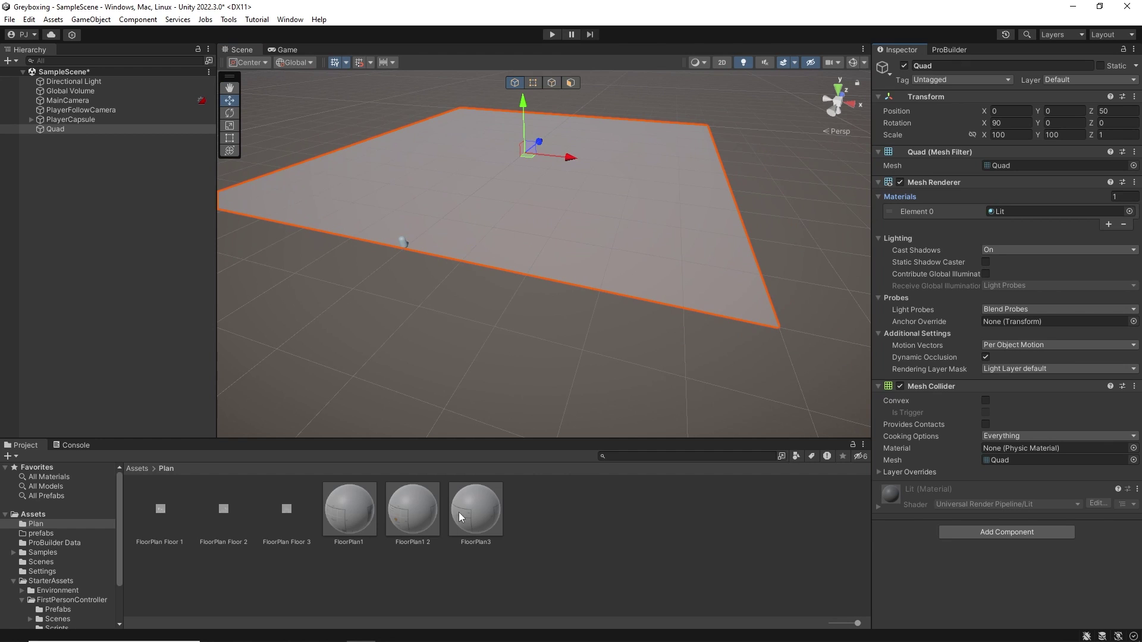
drag(354, 517, 1056, 214)
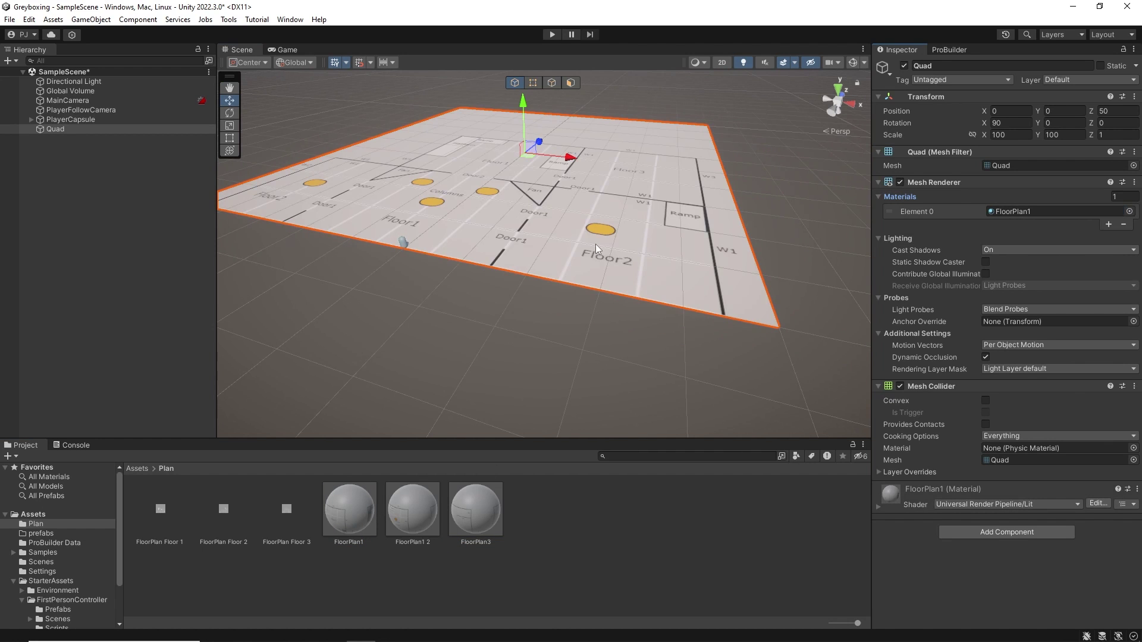
right_drag(582, 245, 637, 250)
middle_drag(586, 252, 665, 263)
scroll(663, 267, up, 3)
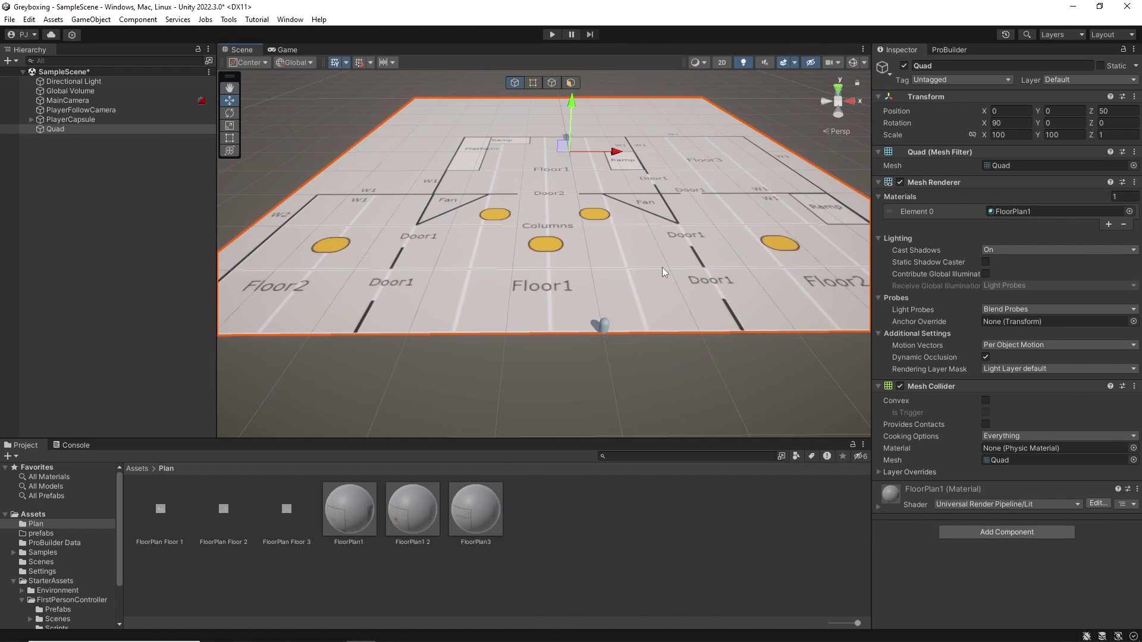
scroll(662, 266, up, 4)
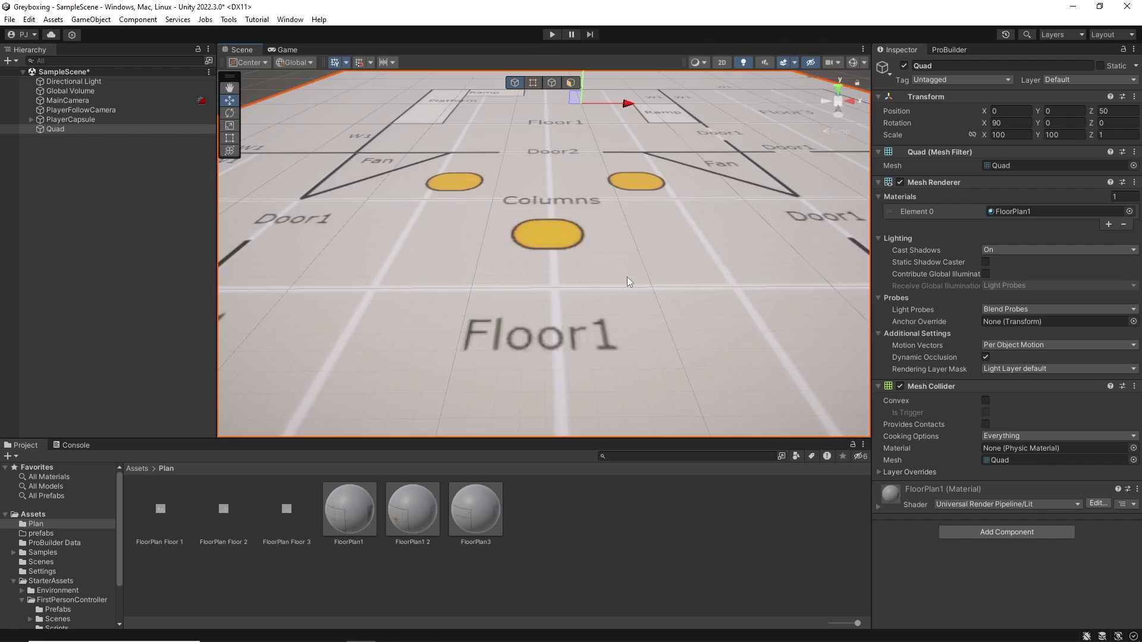
scroll(627, 276, down, 2)
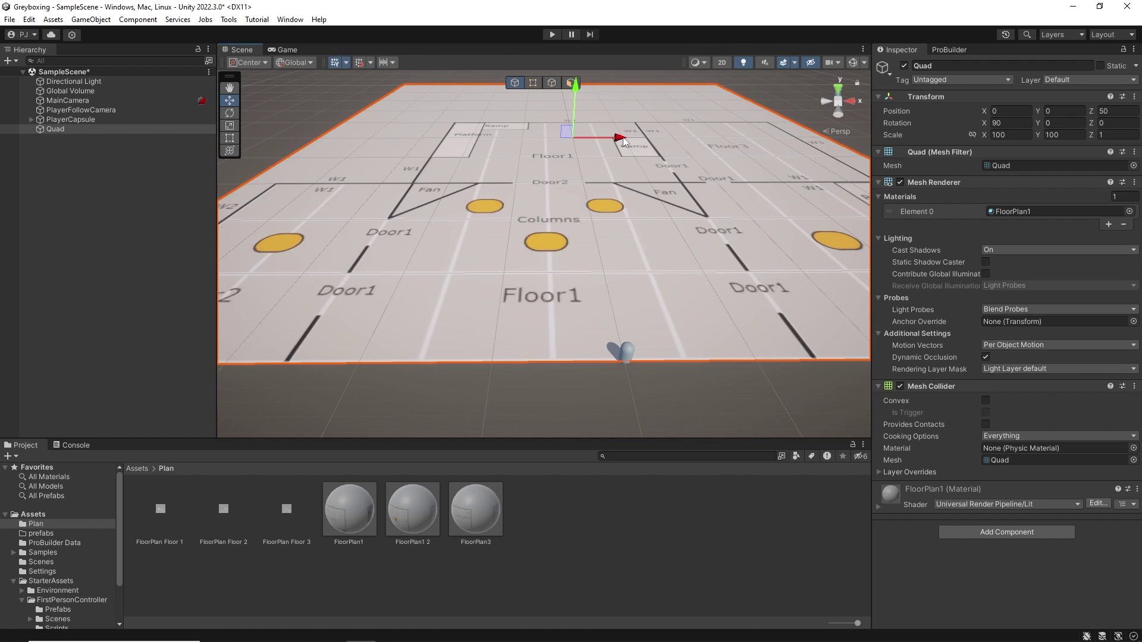
- Shift the quad along X to about -4.6 and set the increment snapping Move value to 1
drag(619, 138, 597, 141)
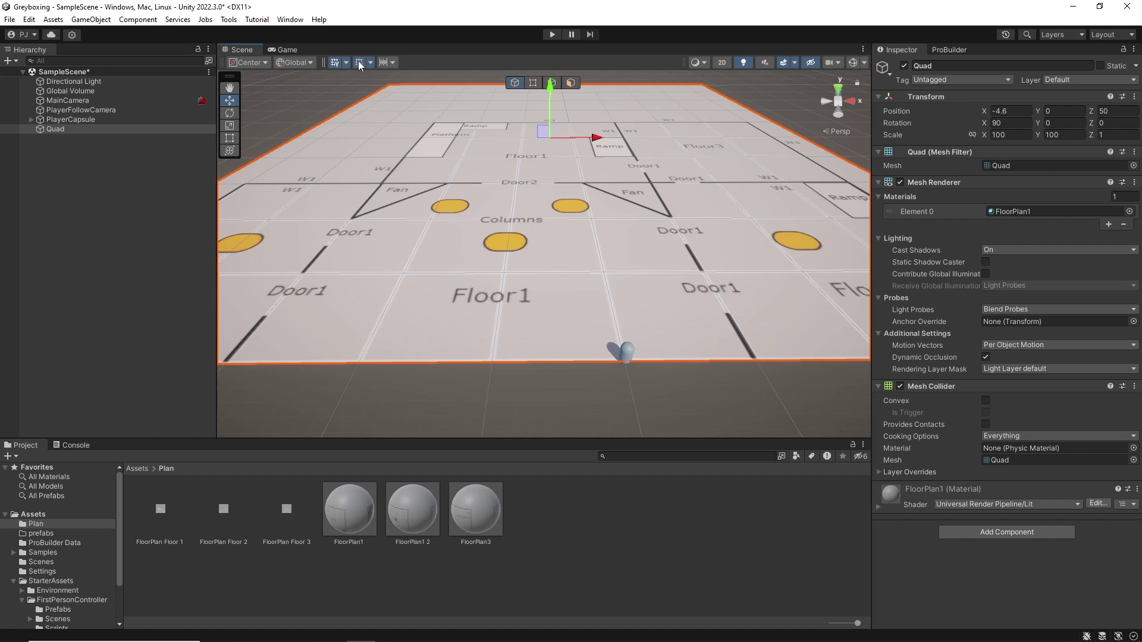
click(383, 61)
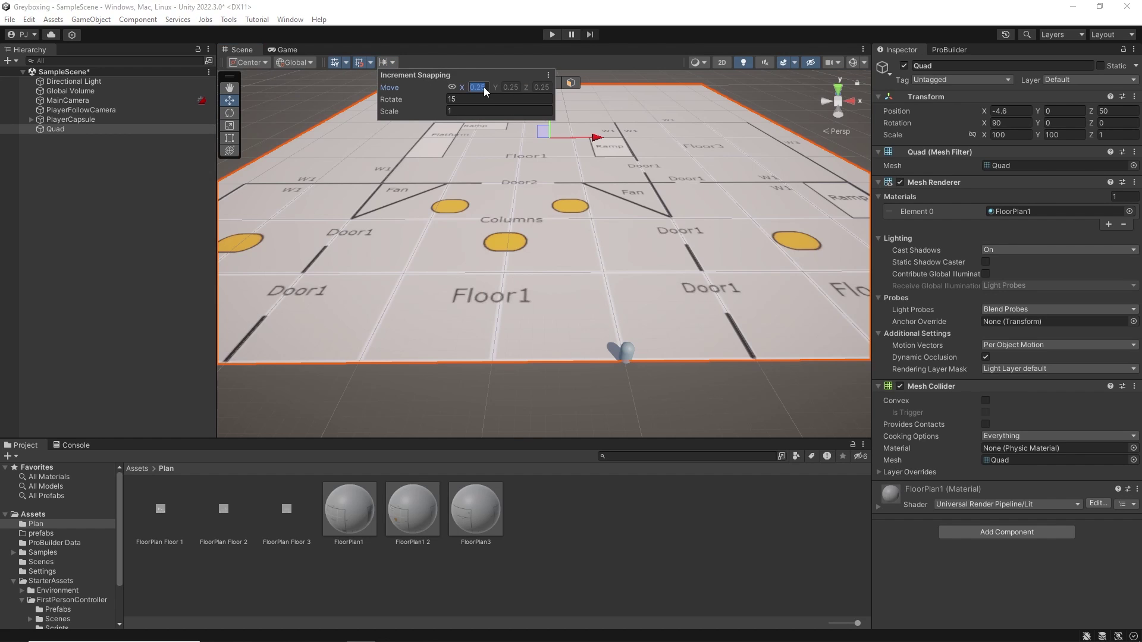
text(1)
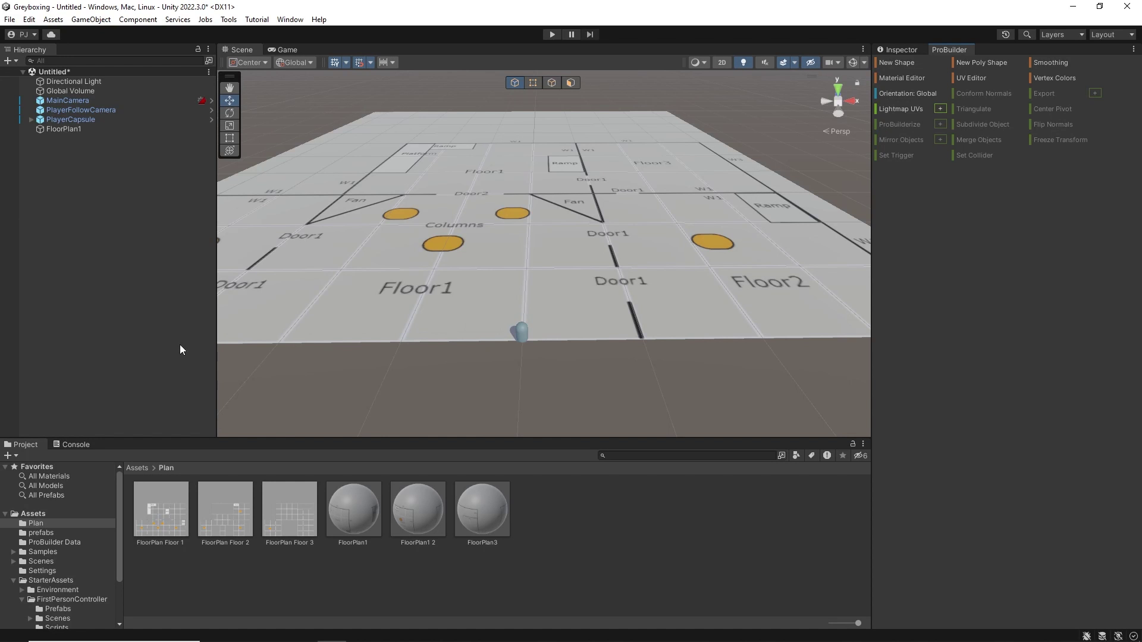
- Create a ProBuilder cube sized 10 × 0.1 × 10 as a floor tile on the front-edge Floor1 grid square beside the player capsule
click(893, 63)
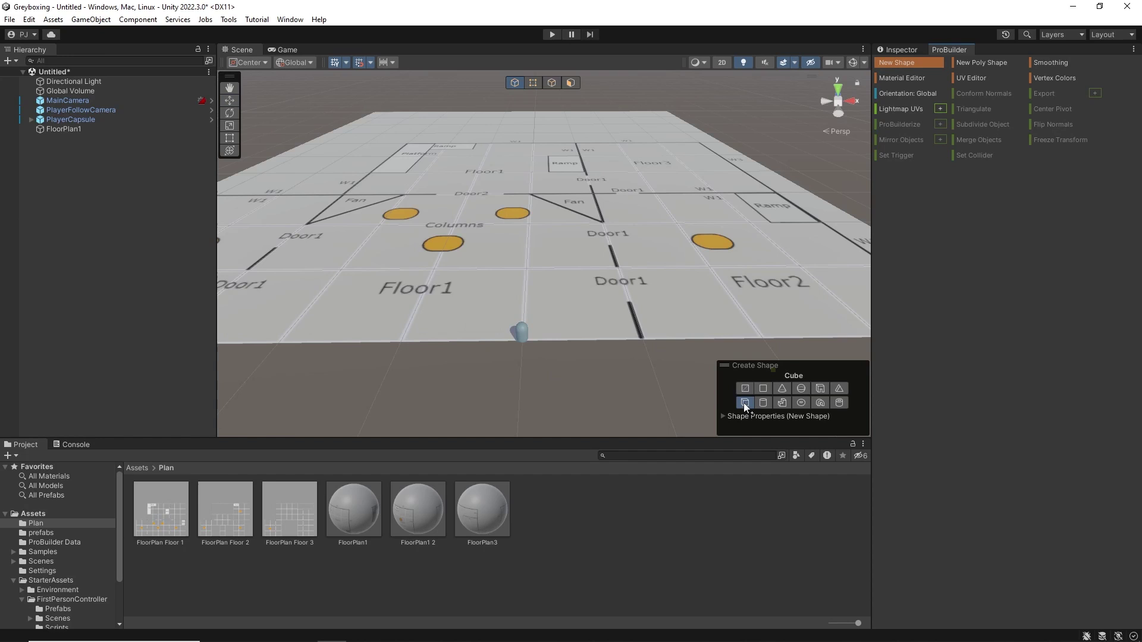
click(723, 416)
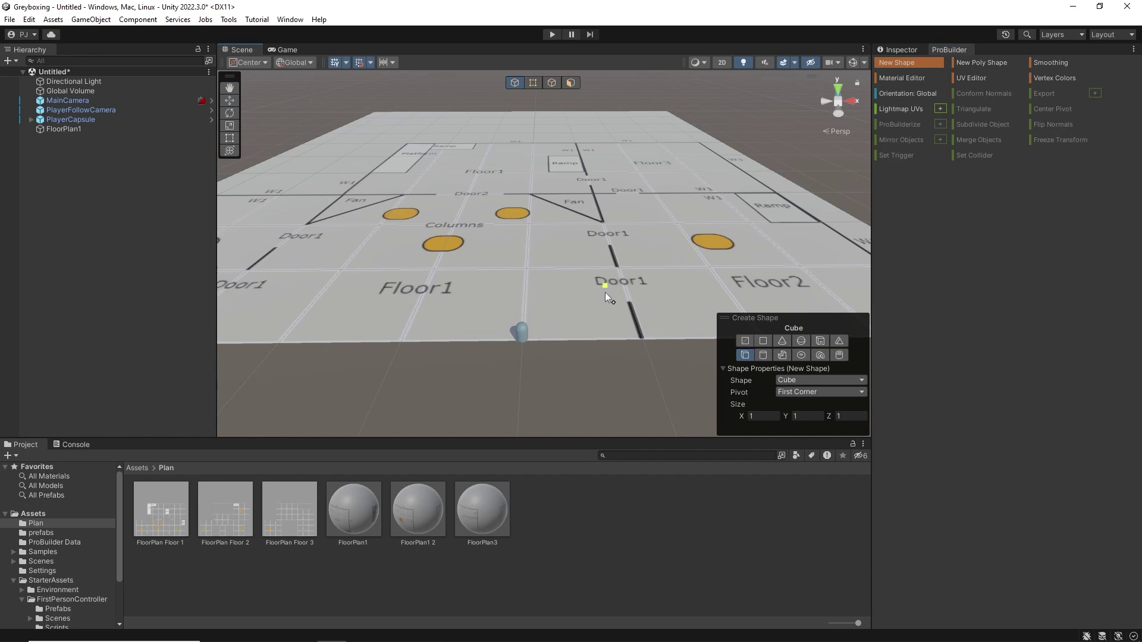
click(760, 418)
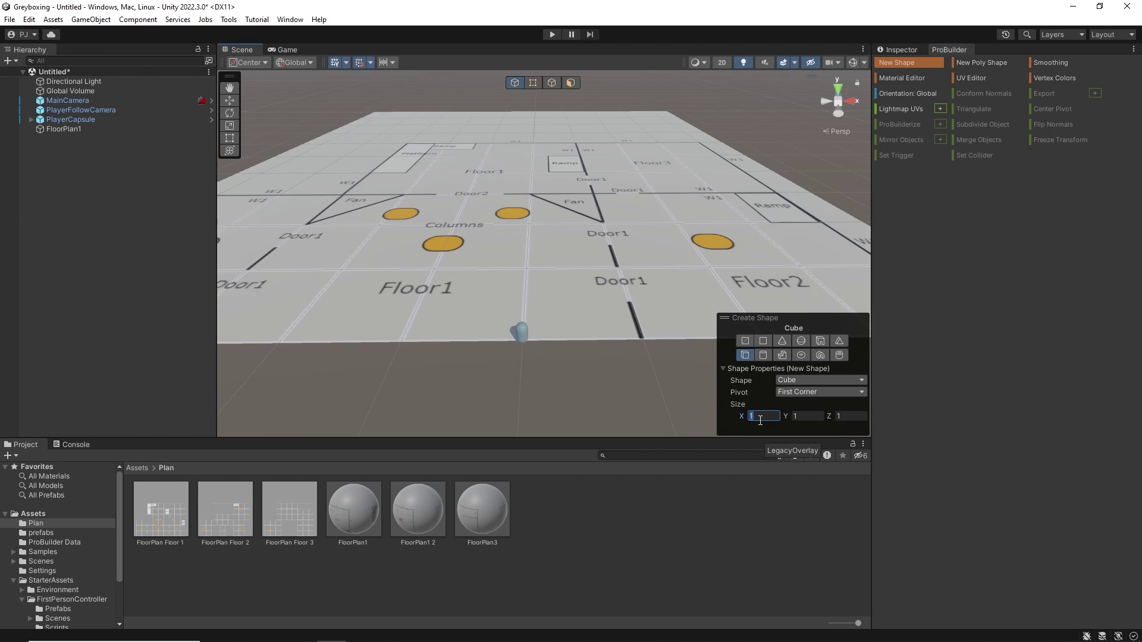
text(10)
click(848, 416)
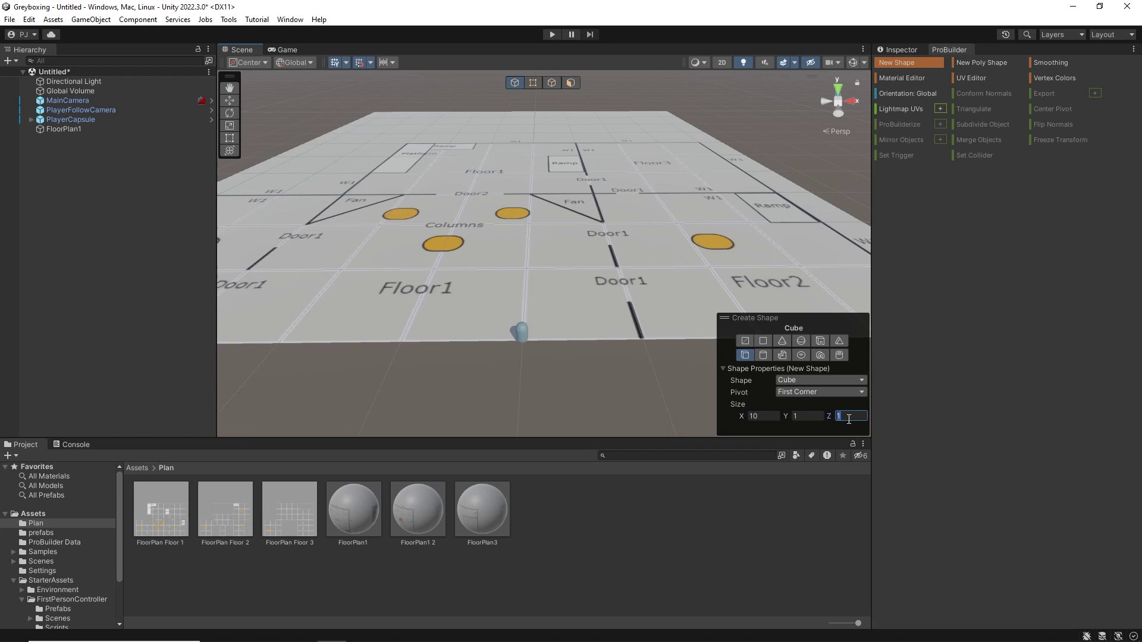
text(0)
click(797, 417)
text(0.1)
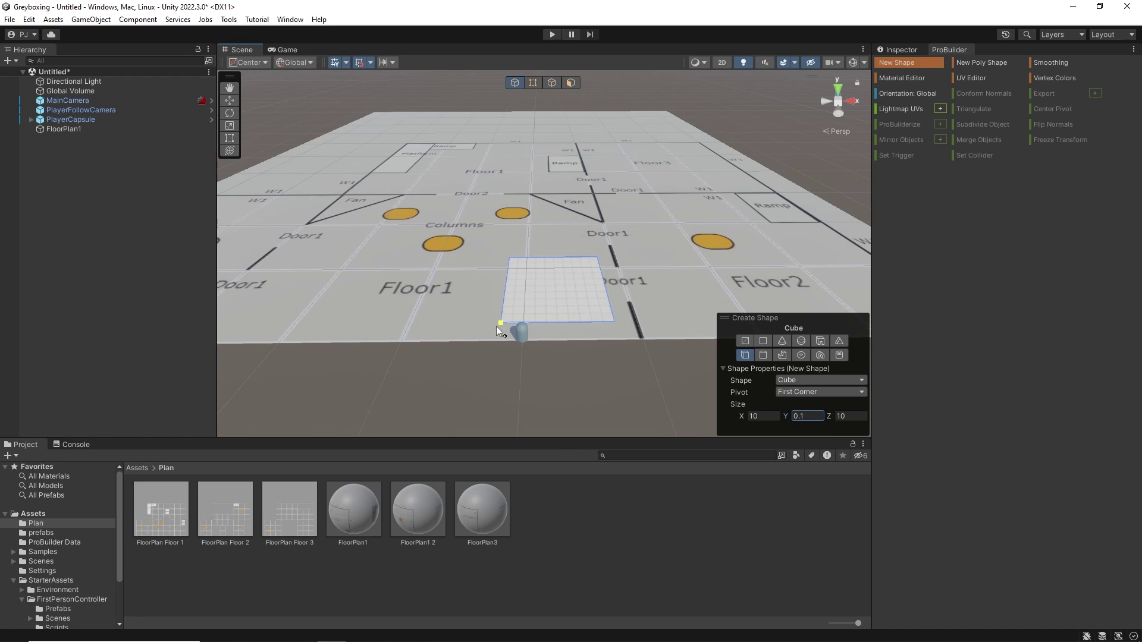
click(398, 344)
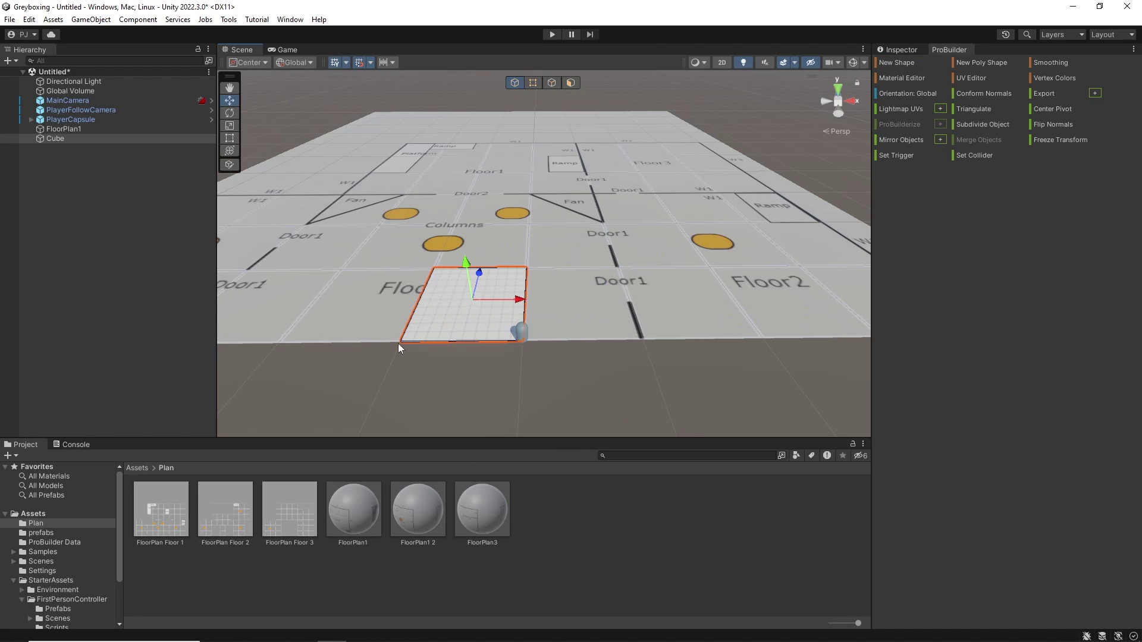
- Set the floor tile's X position to 0
click(905, 50)
click(1006, 111)
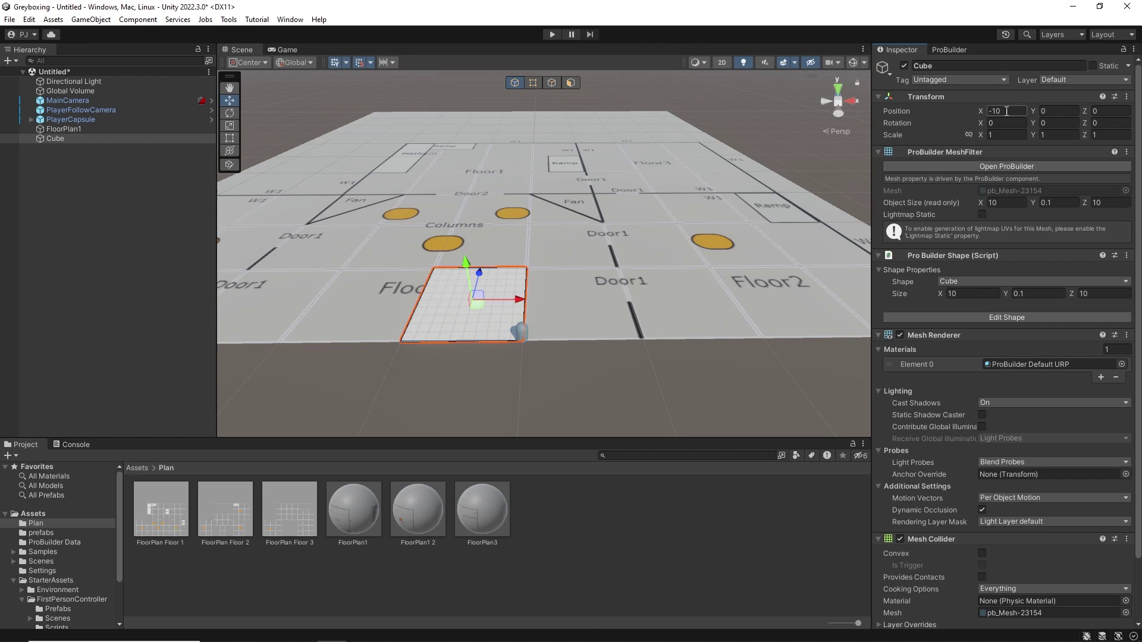
text(0)
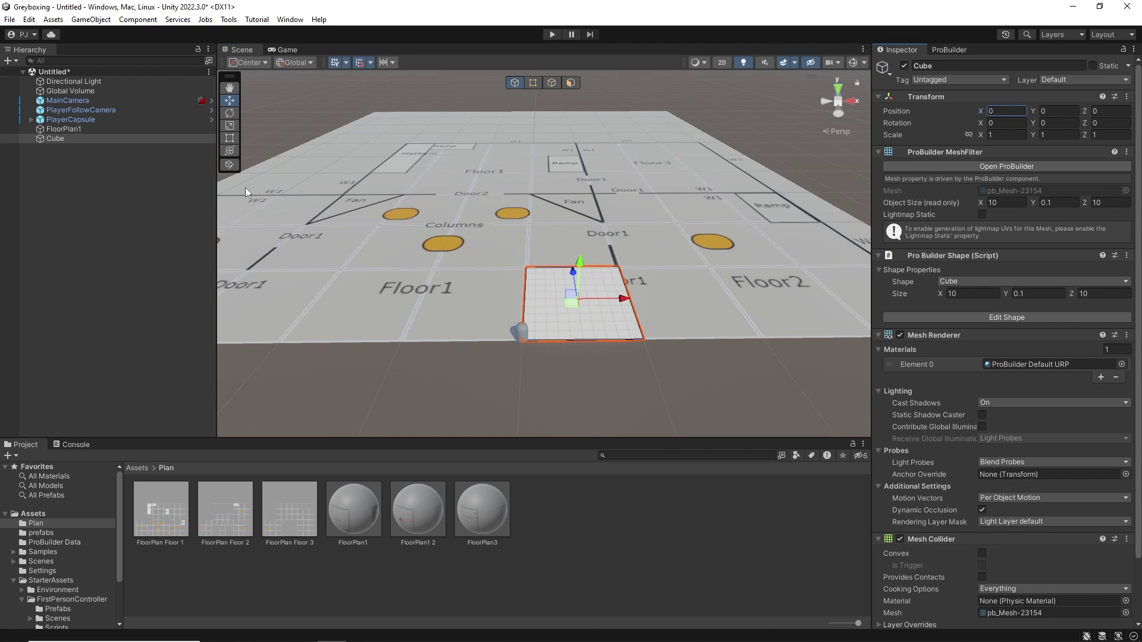
- Place a ProBuilder cube wall sized 0.1 × 10 × 10 at the near end of Floor2's outer W1 line and adjust it along Z
click(948, 50)
click(642, 367)
right_drag(641, 366, 743, 361)
alt+drag(742, 362, 663, 226)
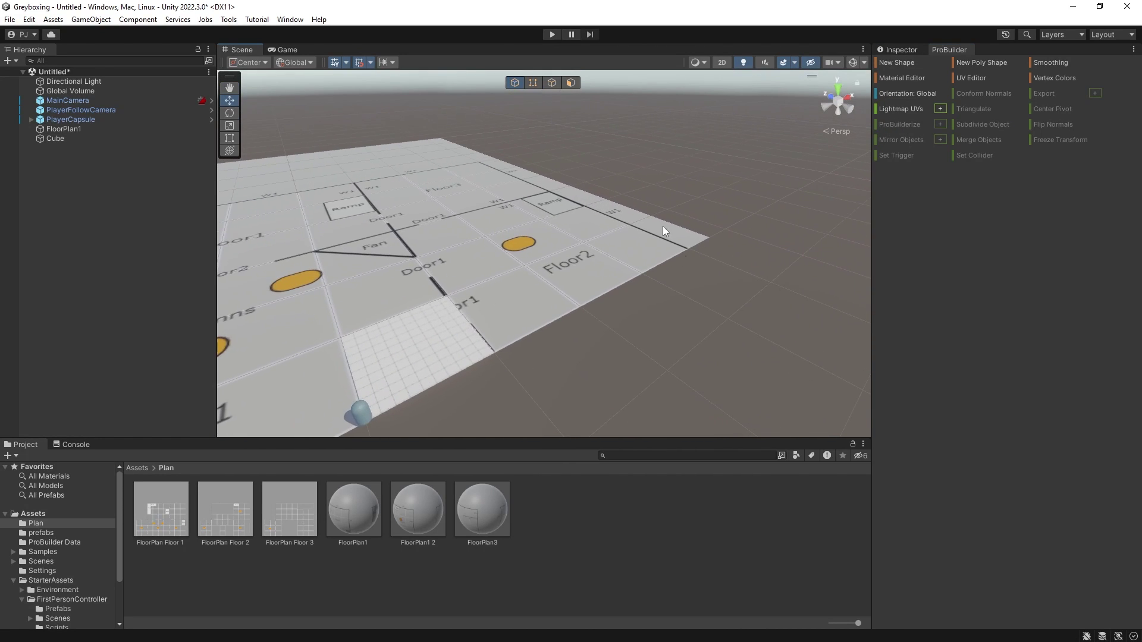
click(896, 63)
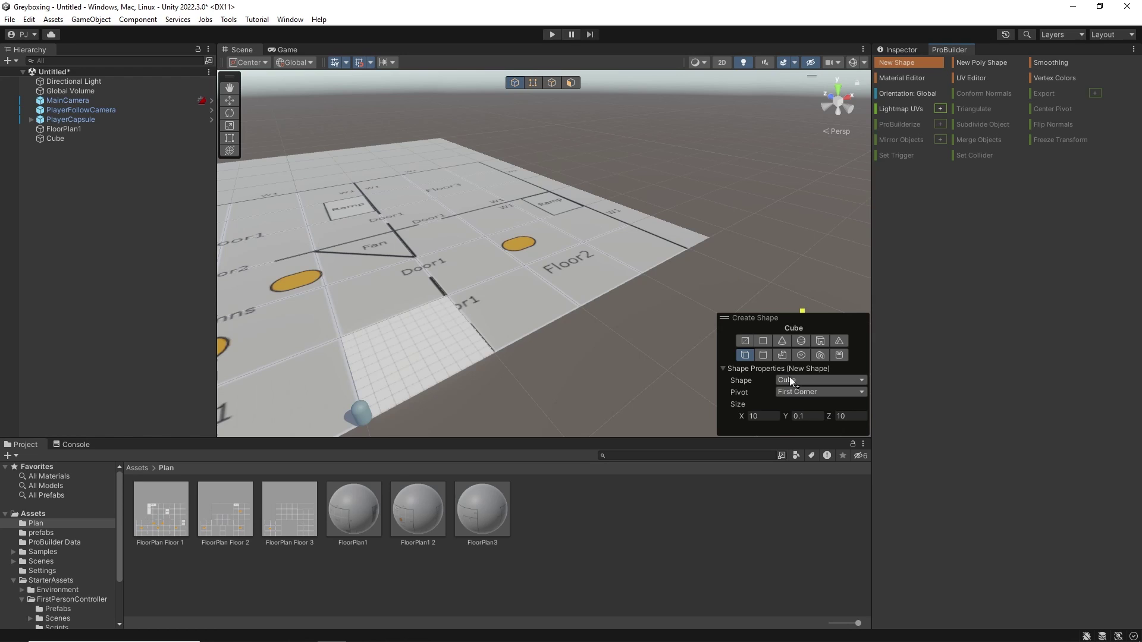
click(754, 416)
text(0.1)
key(Tab)
text(10)
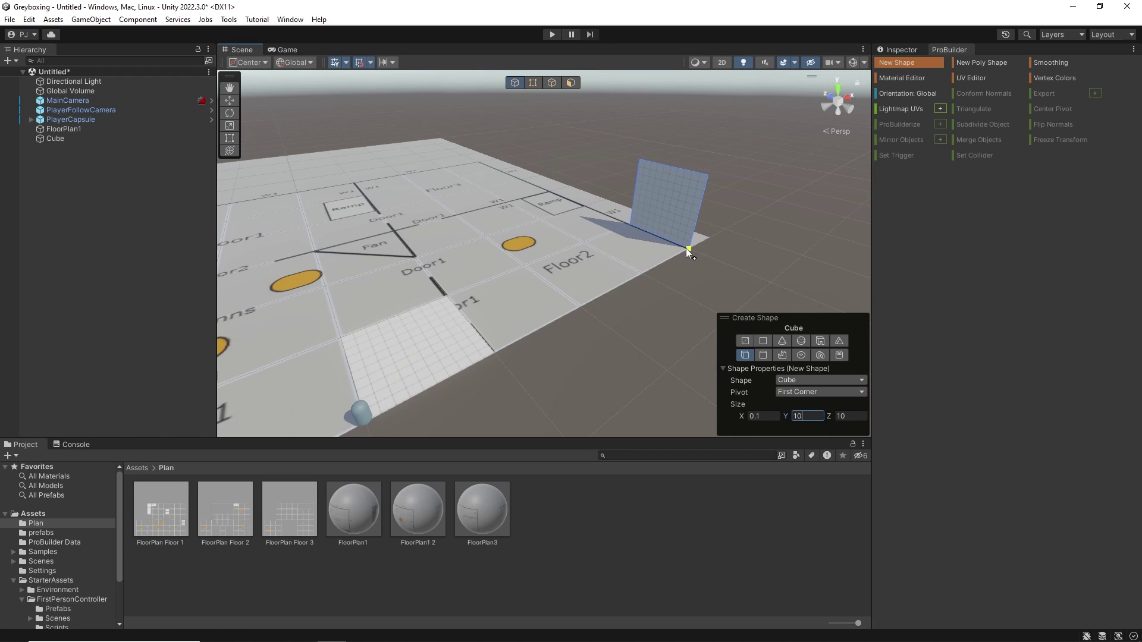
click(686, 249)
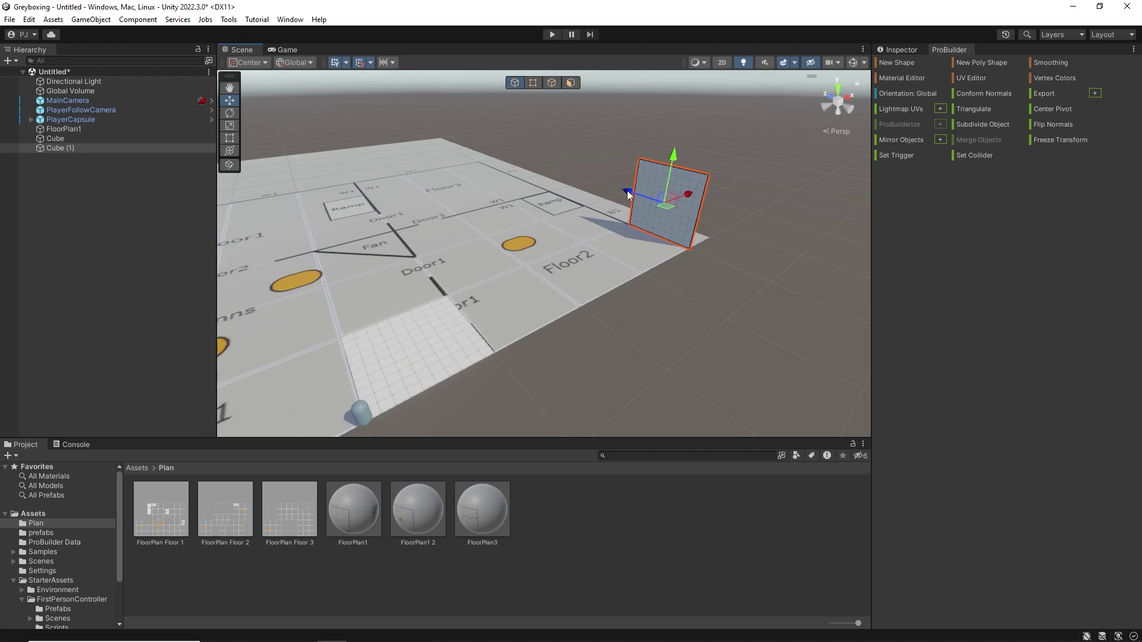
mouse_move(627, 192)
mouse_down()
mouse_move(513, 160)
mouse_move(619, 190)
mouse_move(621, 213)
mouse_up()
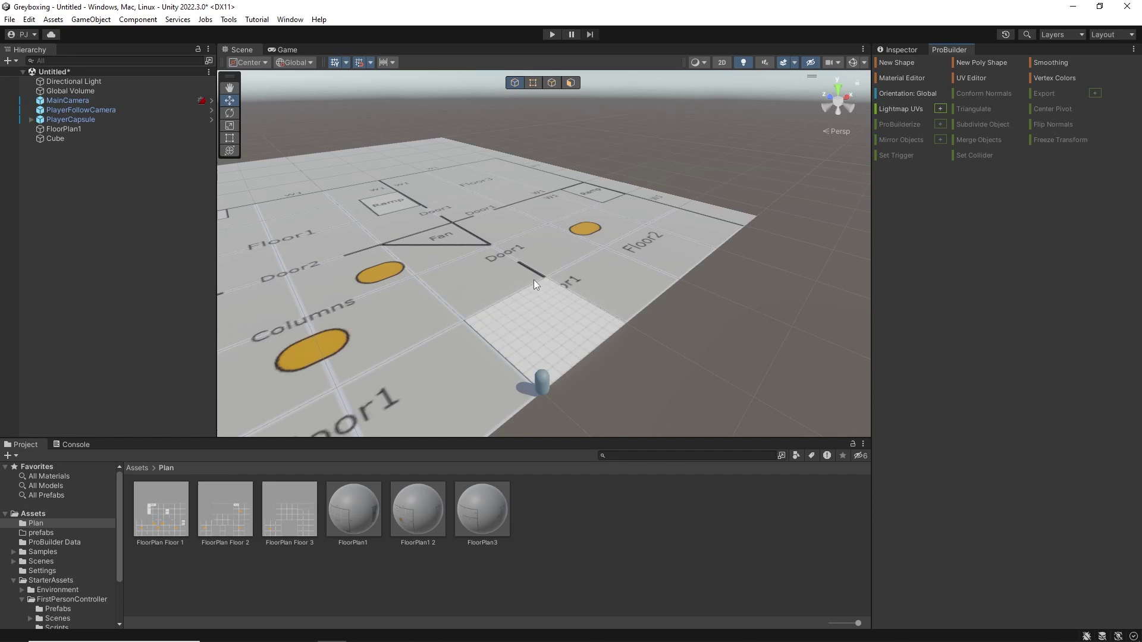
- Start a new ProBuilder Door shape with a size of 10 × 10 × 0.1
click(911, 63)
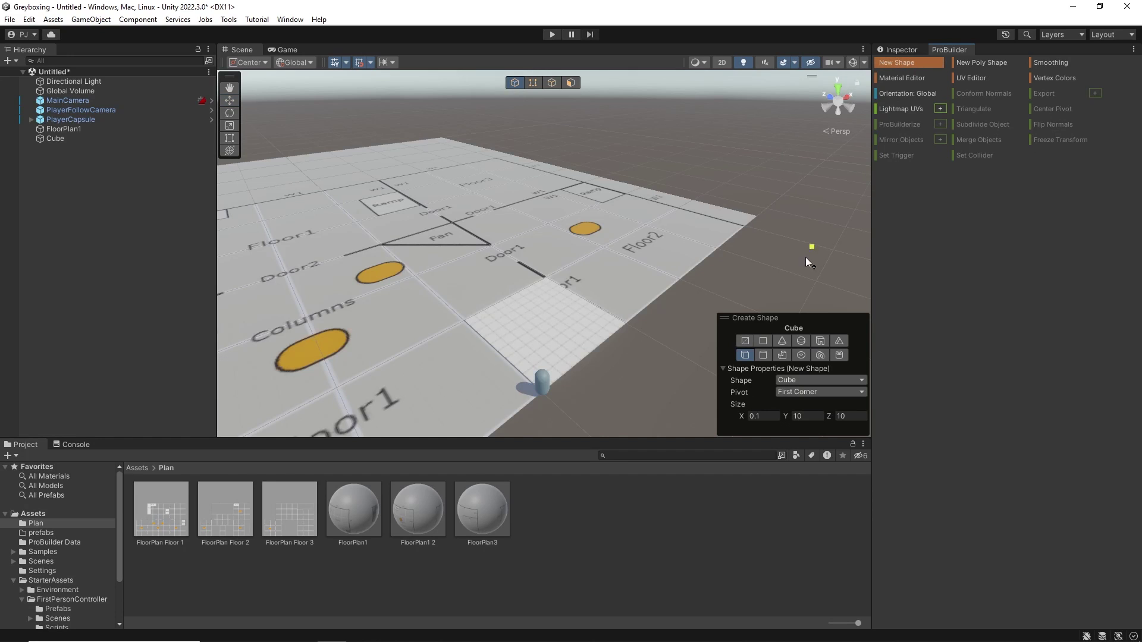
click(820, 340)
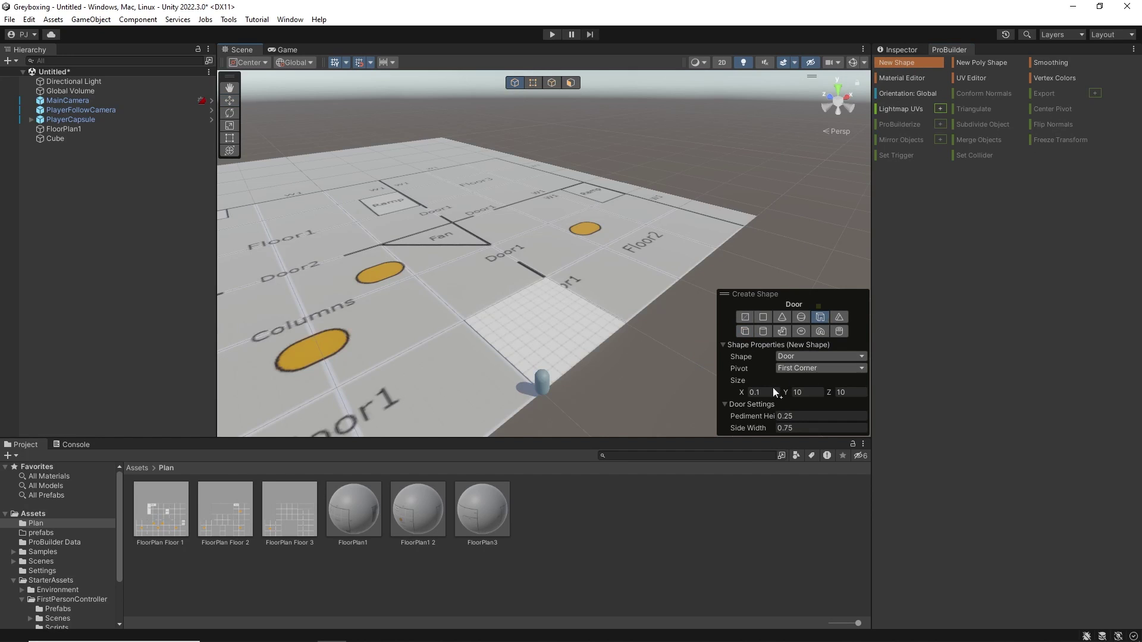
click(752, 392)
text(10)
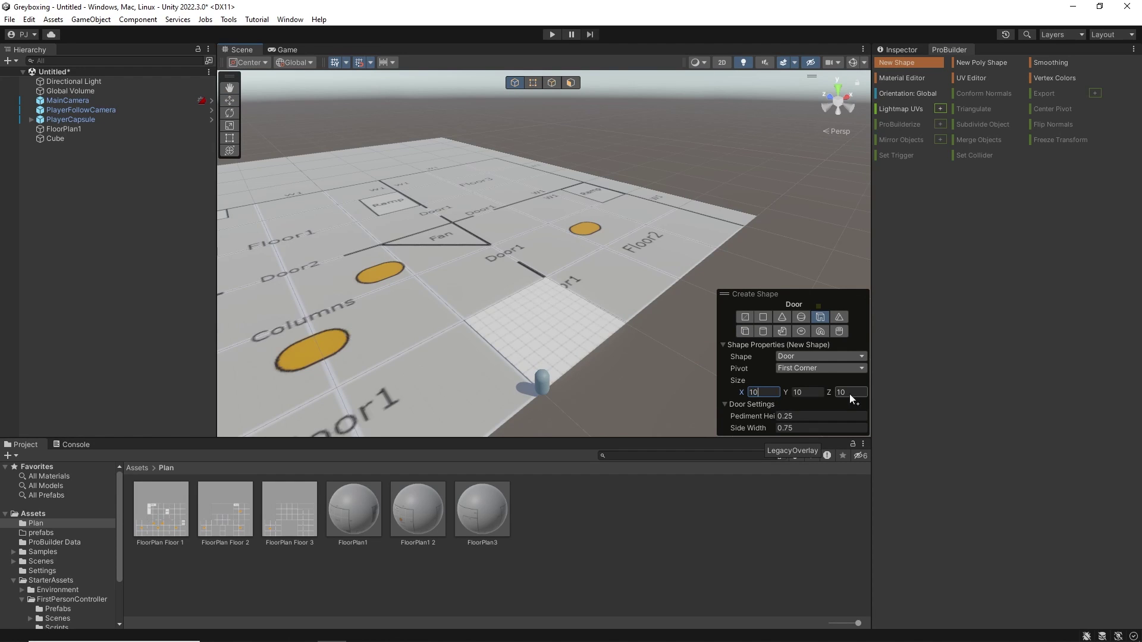
click(848, 391)
text(0.1)
- Set the door's pediment height and side width to 2 and place it at the floor tile's far corner by the Door1 line
click(799, 418)
key(BackSpace)
key(BackSpace)
key(BackSpace)
key(BackSpace)
text(2)
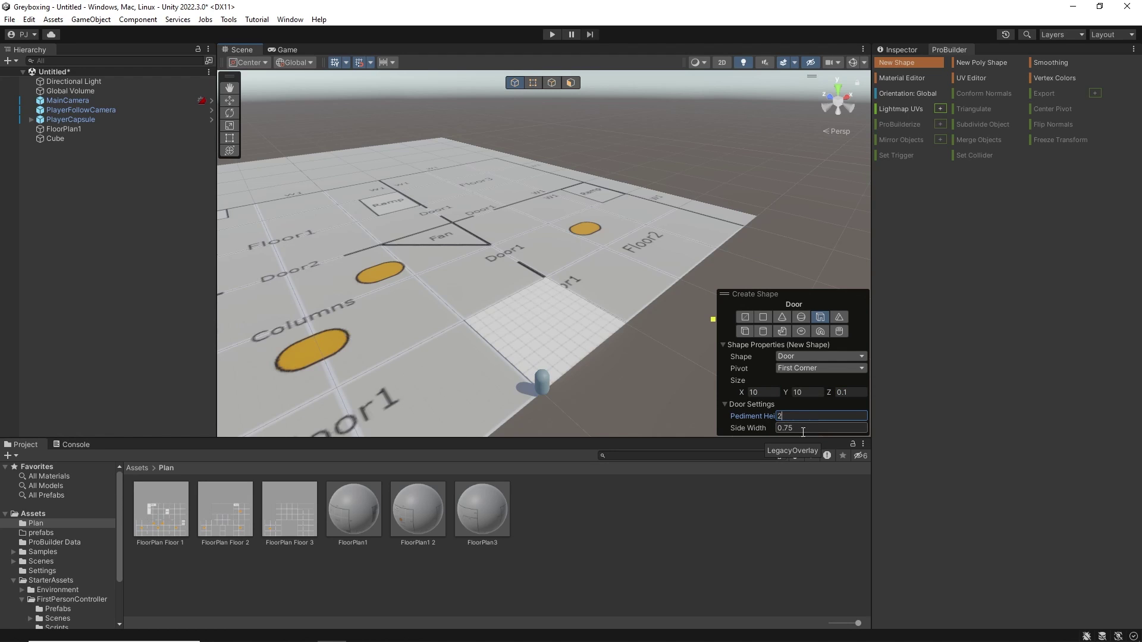
click(799, 428)
text(2)
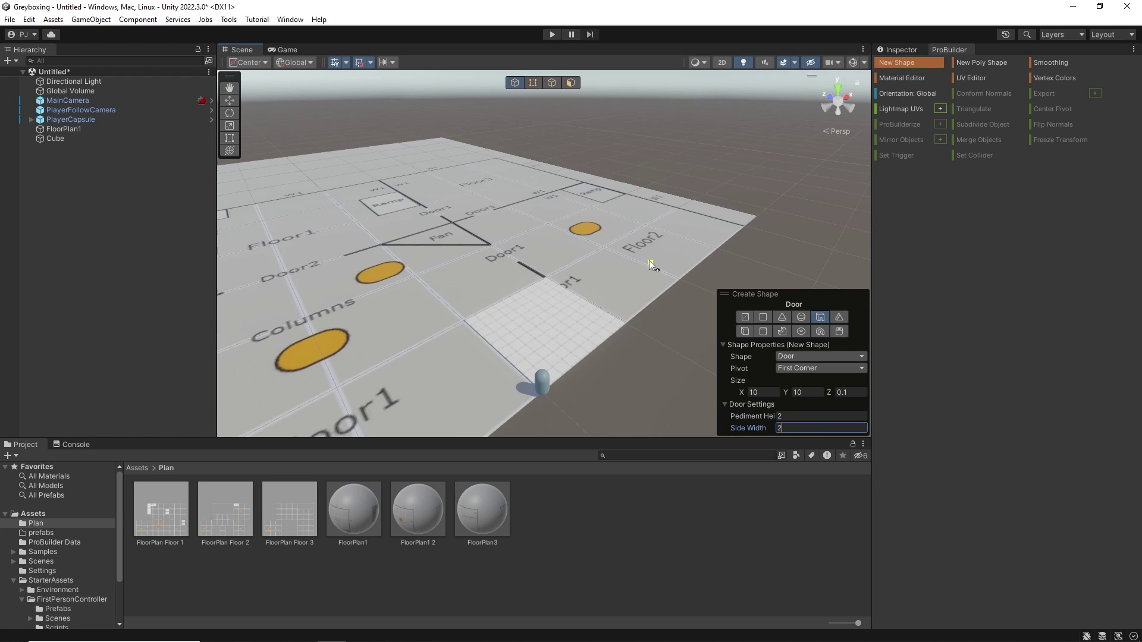
click(546, 282)
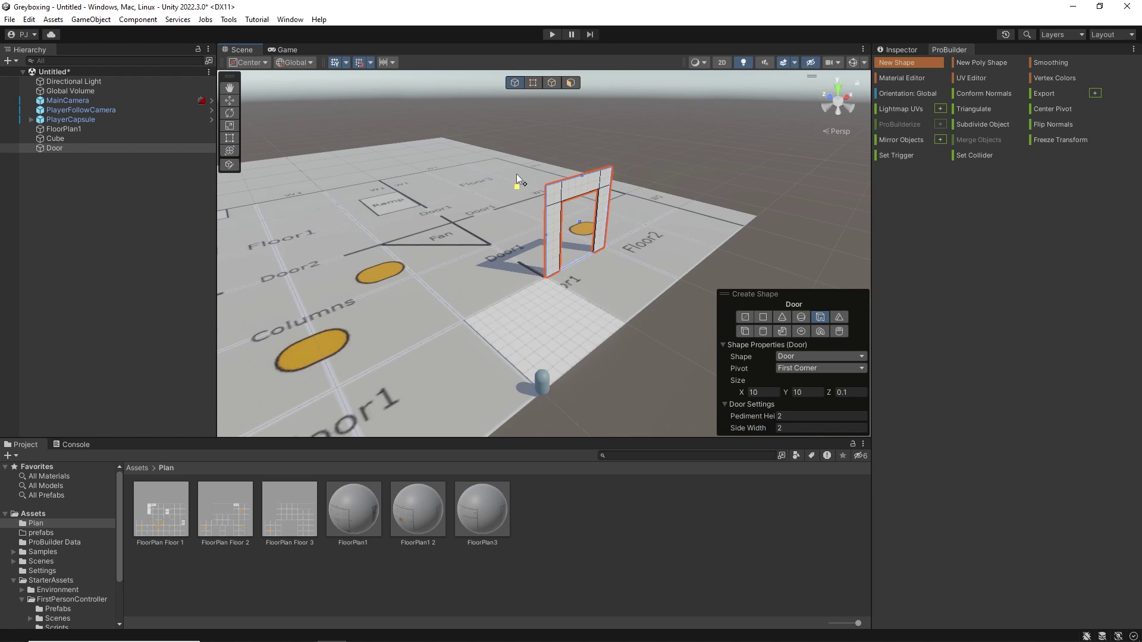
- Rotate the door 90° about Y and move it onto the Door1 line at about X 9.95, Z 20
click(230, 113)
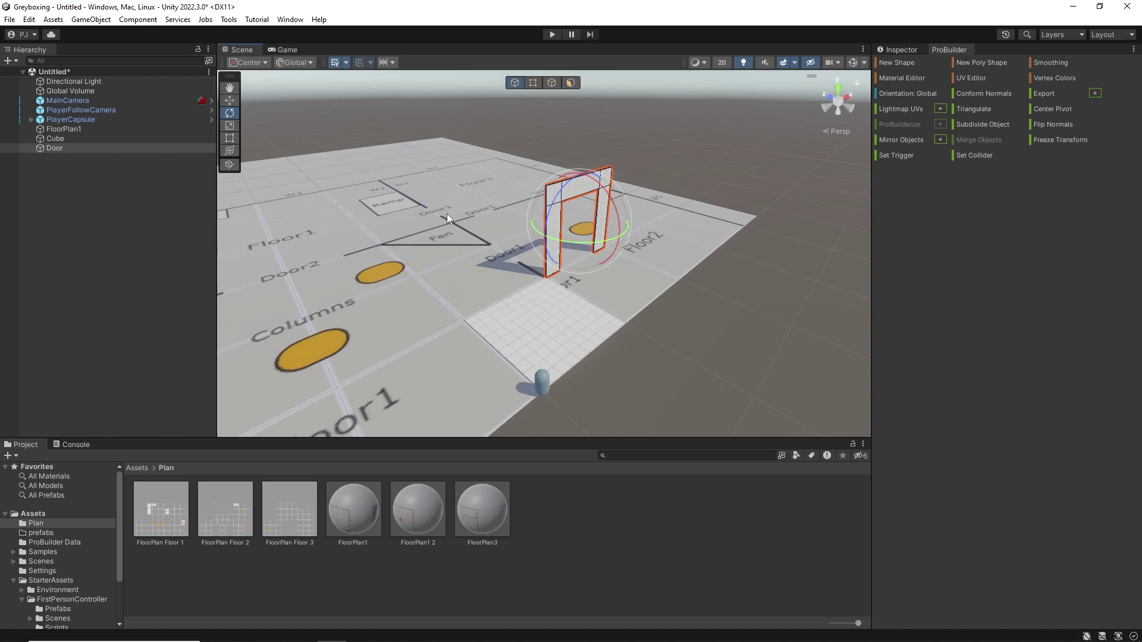
drag(589, 245, 426, 242)
click(230, 100)
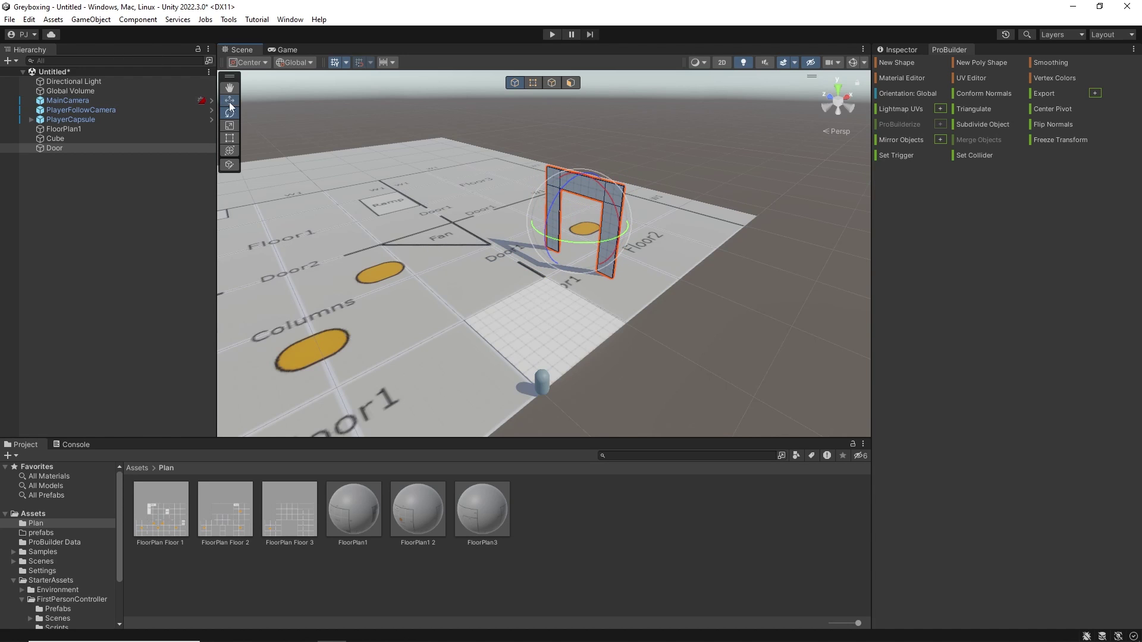
mouse_move(553, 208)
mouse_down()
mouse_move(529, 203)
mouse_move(583, 203)
mouse_move(555, 215)
mouse_up()
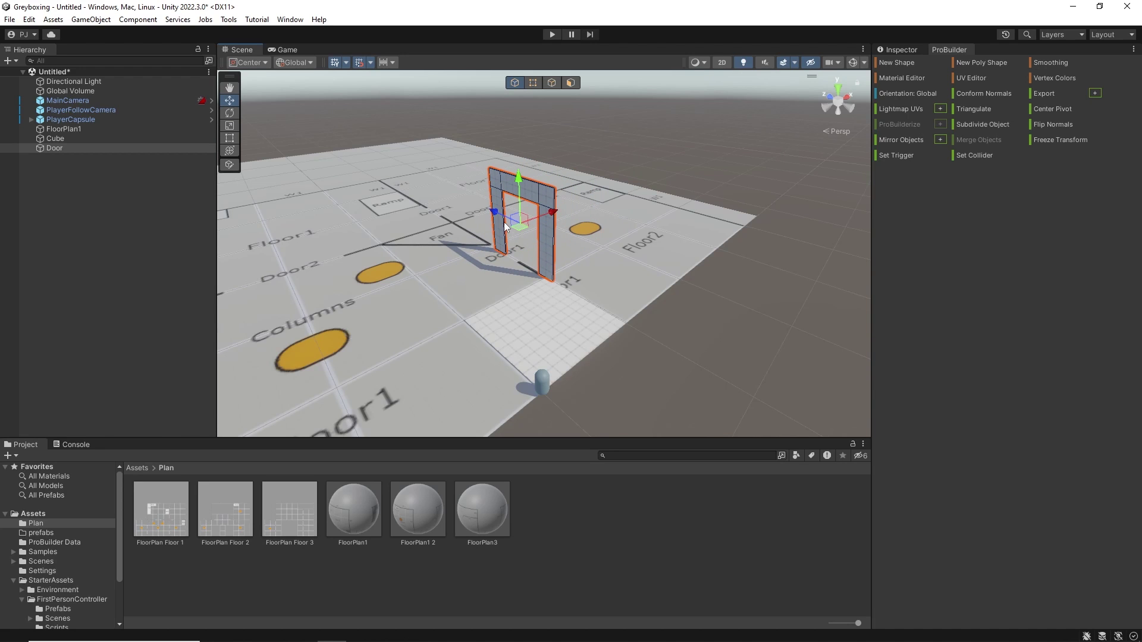
click(597, 375)
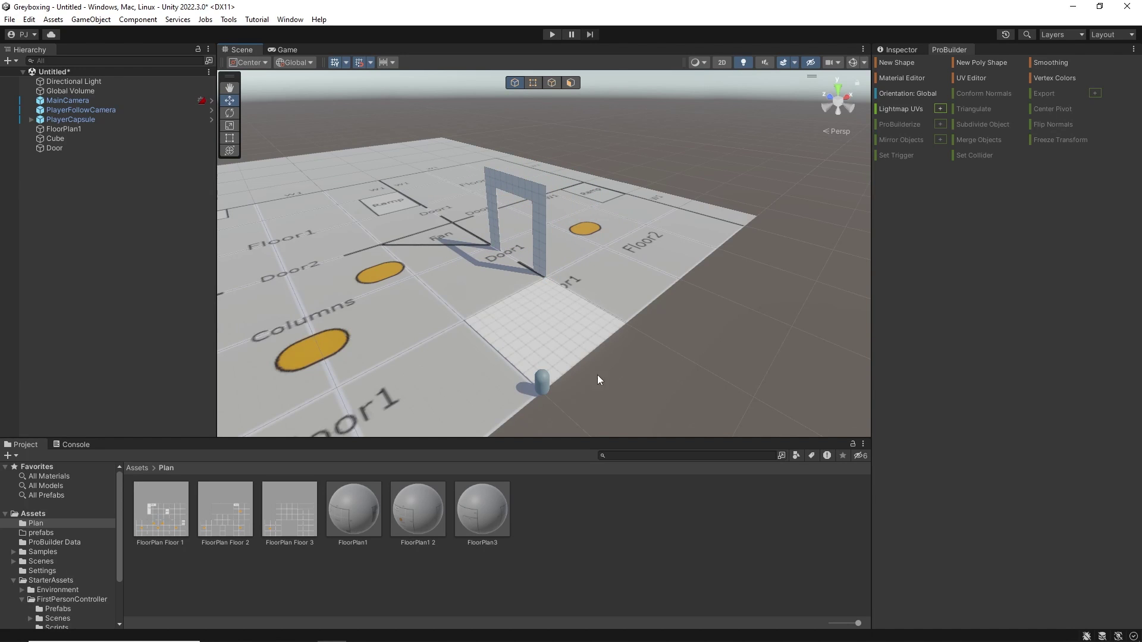
- Rename the floor tile cube as Floor1
click(55, 140)
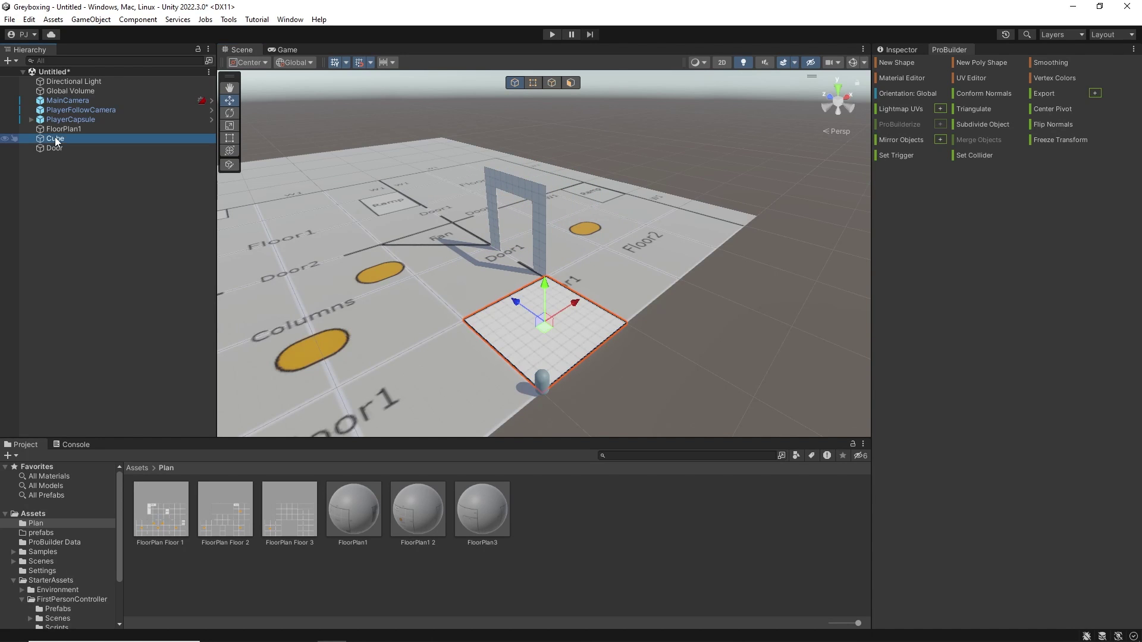
click(901, 49)
click(951, 66)
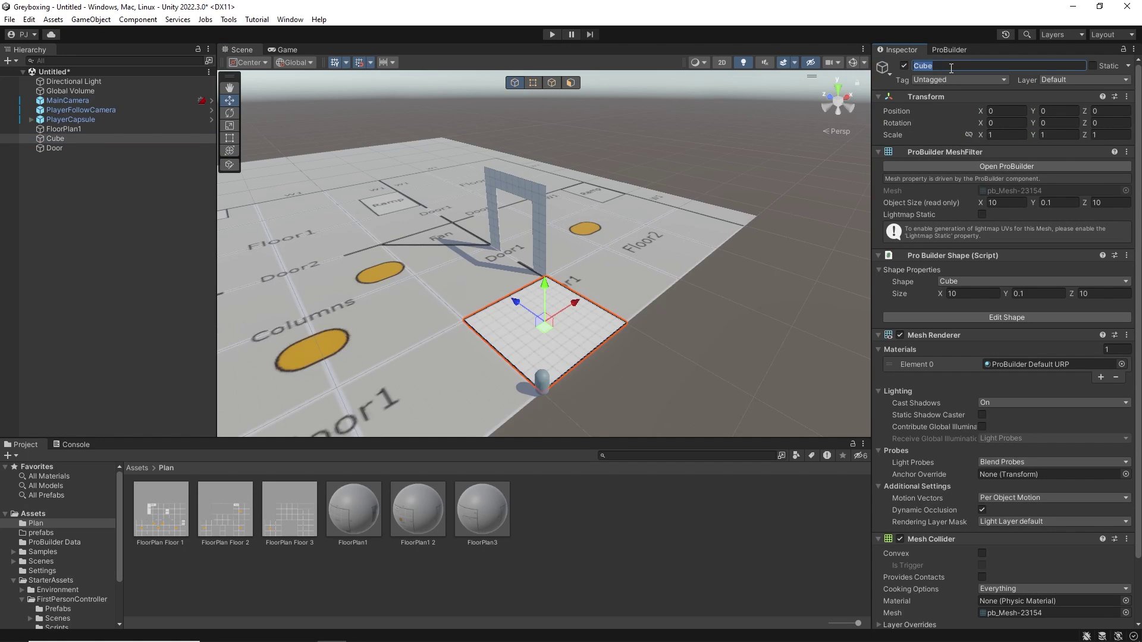
text(Floor1)
key(Return)
- Save the Floor1 tile as a prefab in the prefabs folder
click(49, 148)
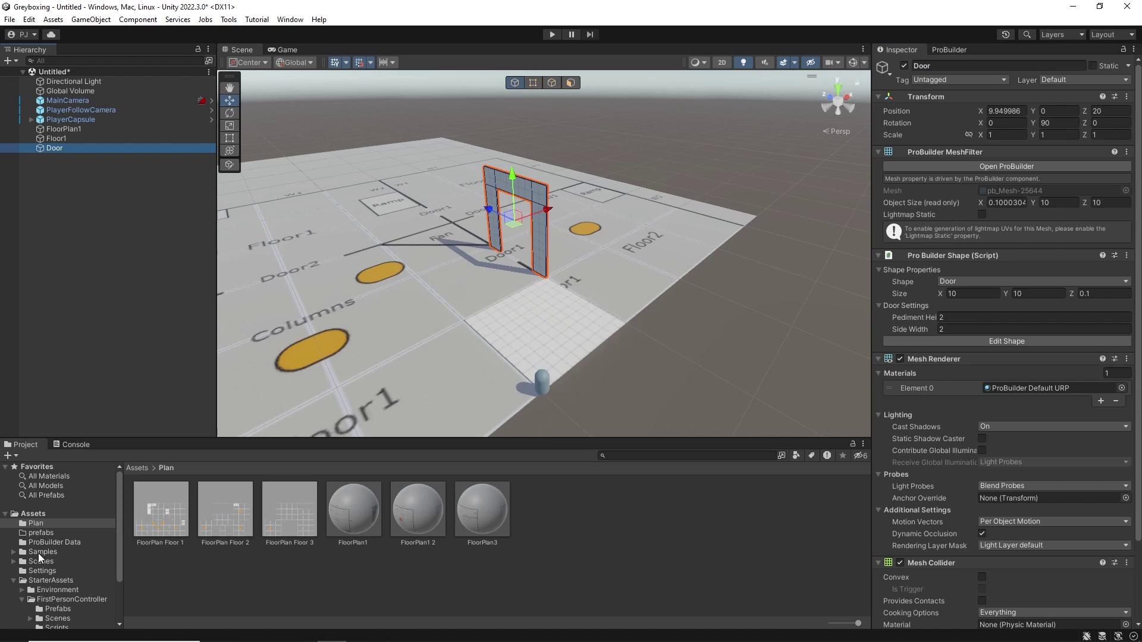
click(38, 533)
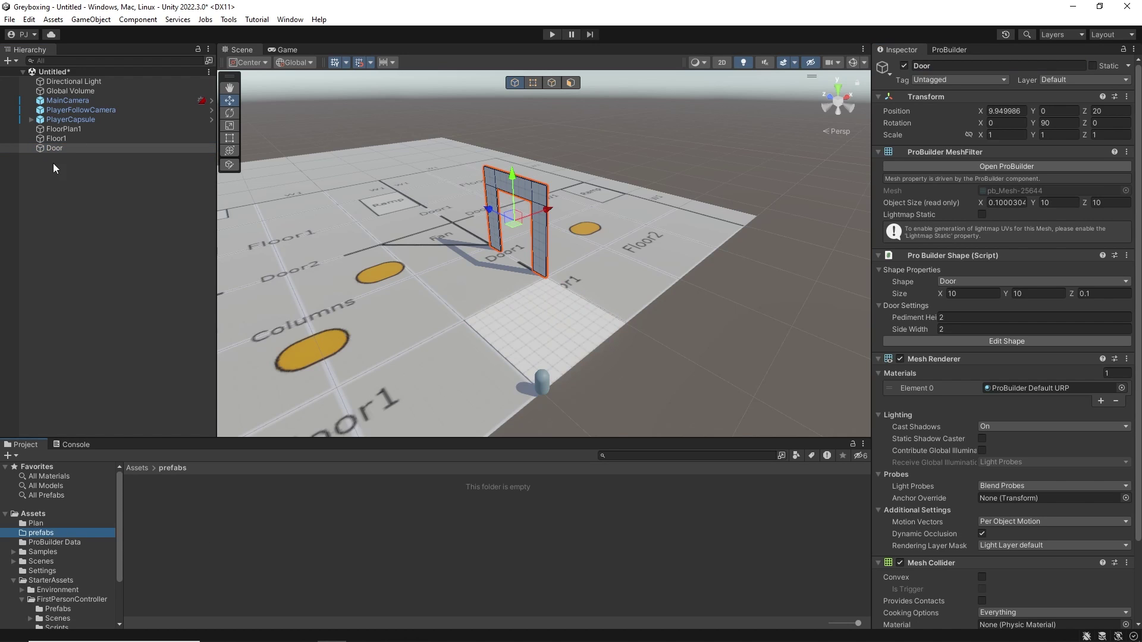
drag(58, 146, 195, 531)
drag(56, 149, 238, 534)
right_drag(705, 240, 537, 262)
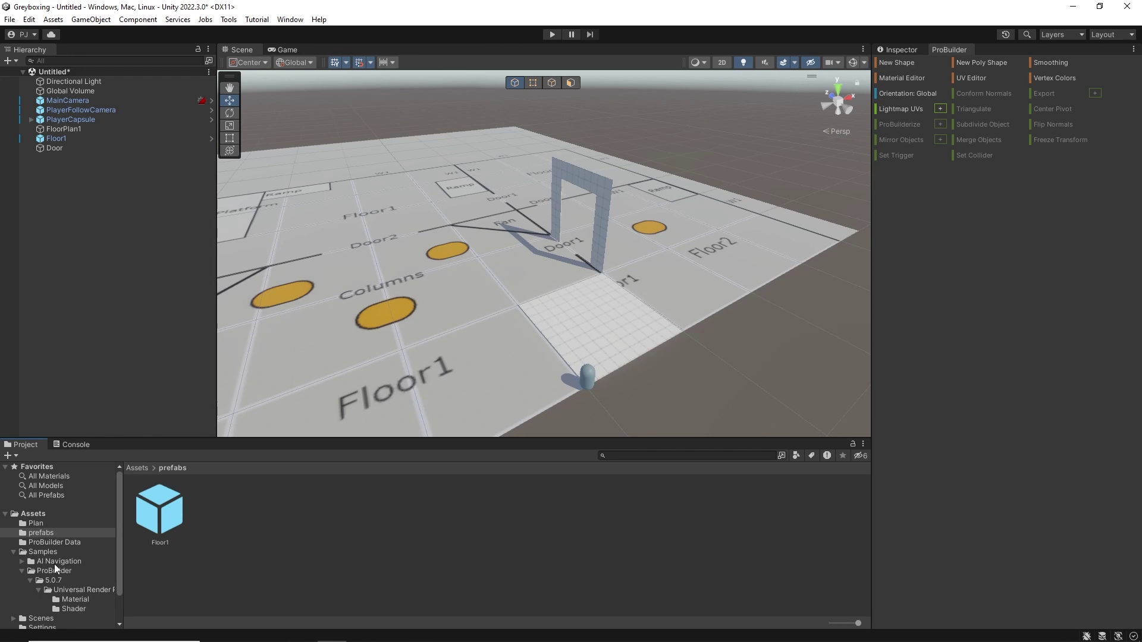
- Assign the ProBuilder Default URP material to the palette's second slot and apply it to the door
click(72, 600)
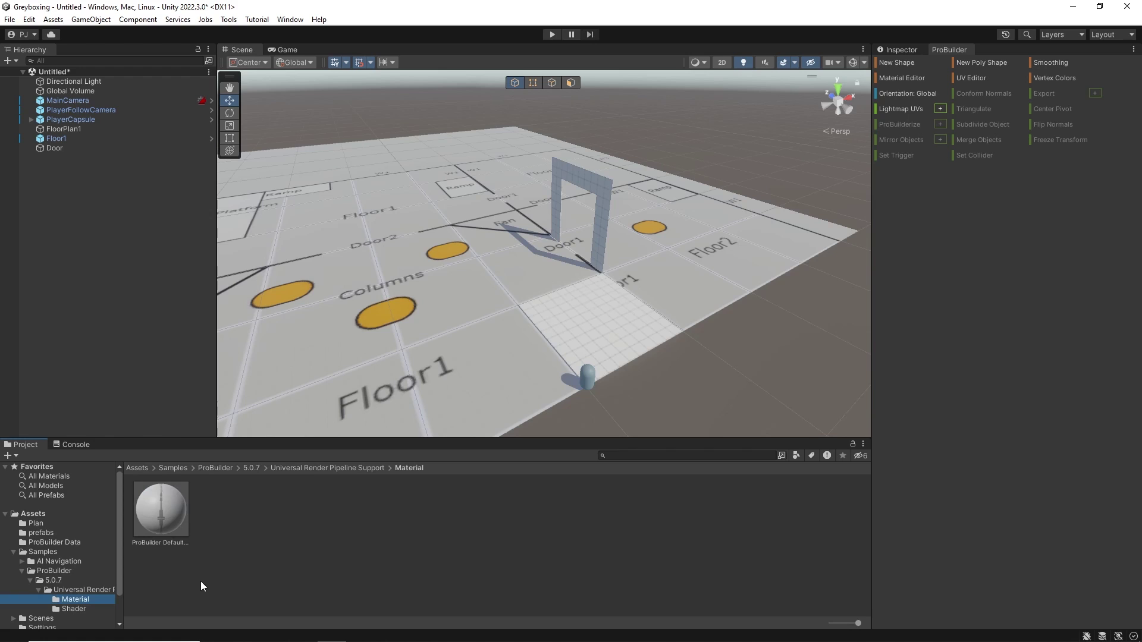
click(906, 78)
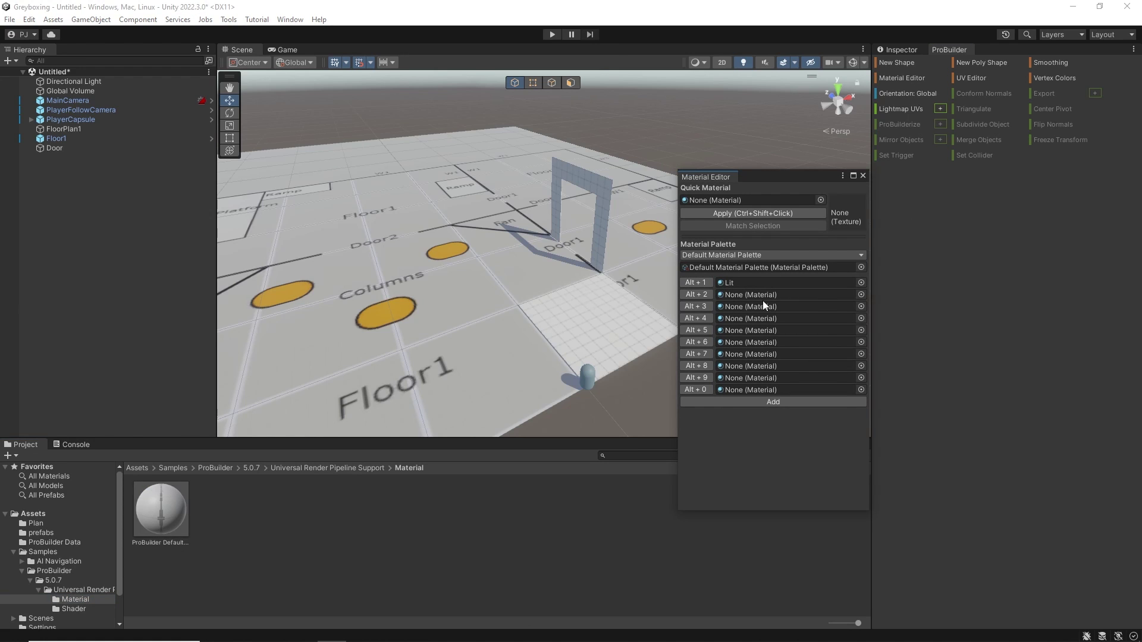
drag(171, 509, 756, 297)
click(598, 190)
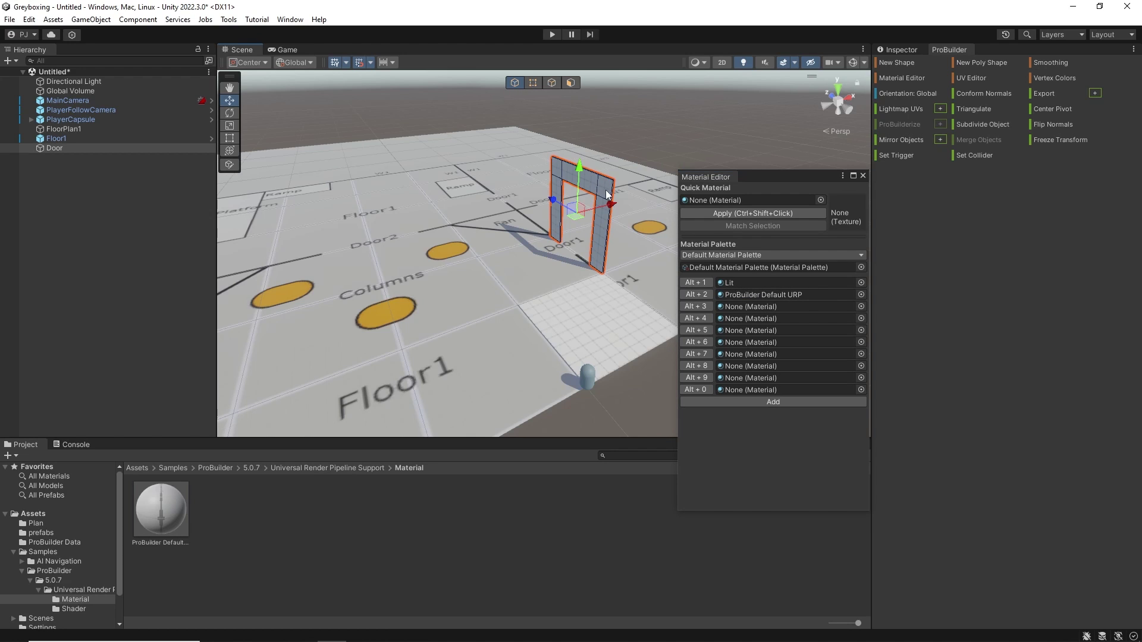
click(697, 294)
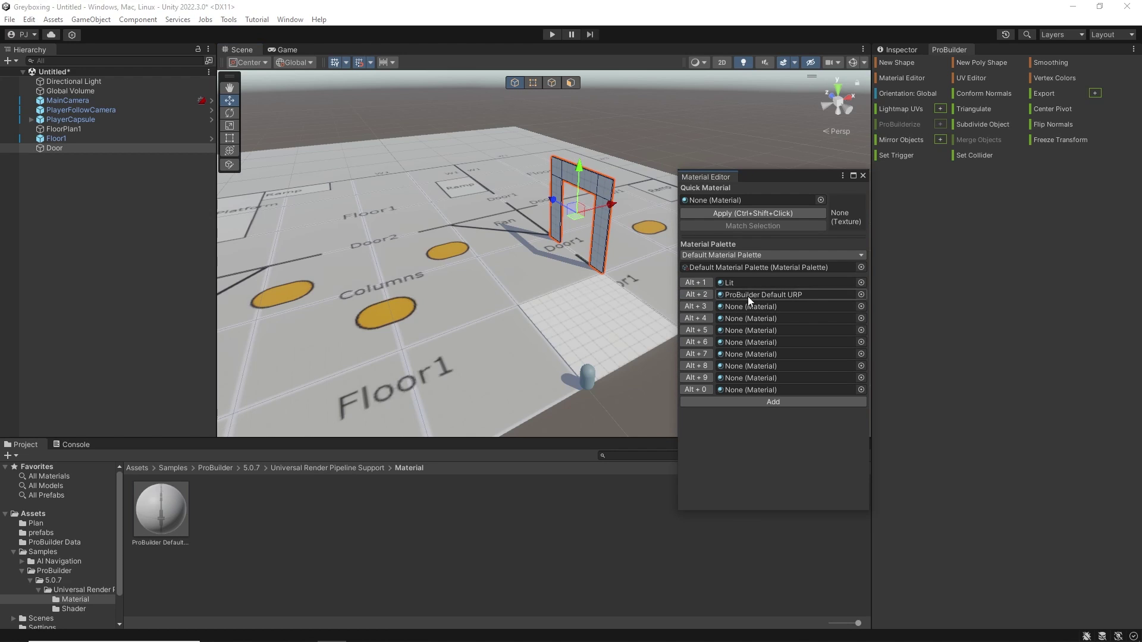
click(863, 179)
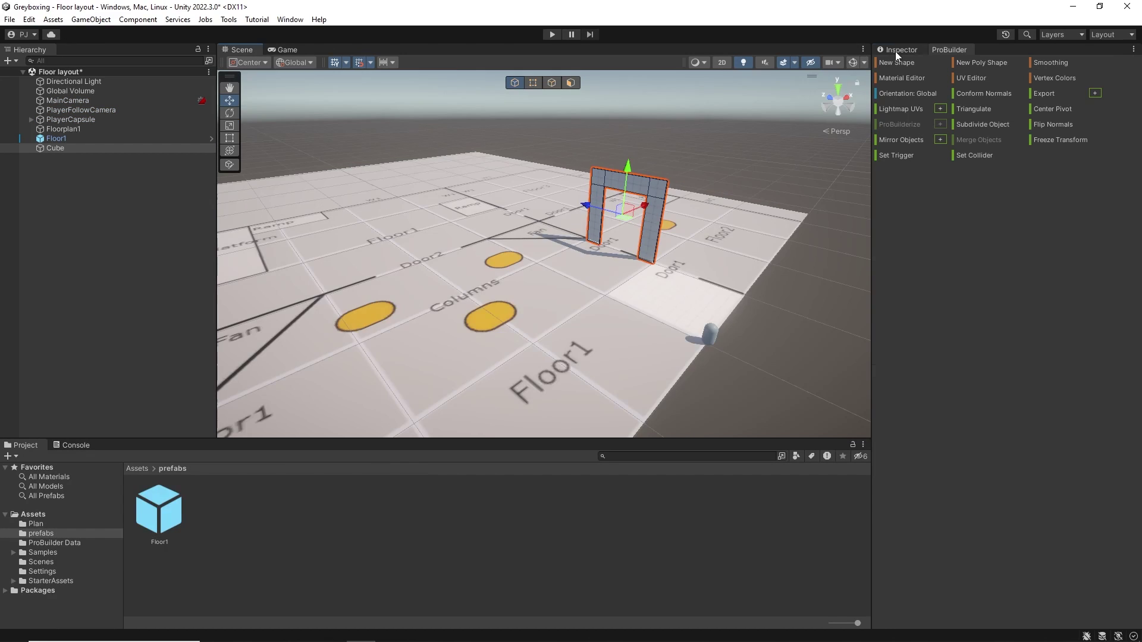
- Move the duplicate Door1 along the Z axis so it lines up beside the first door
click(894, 51)
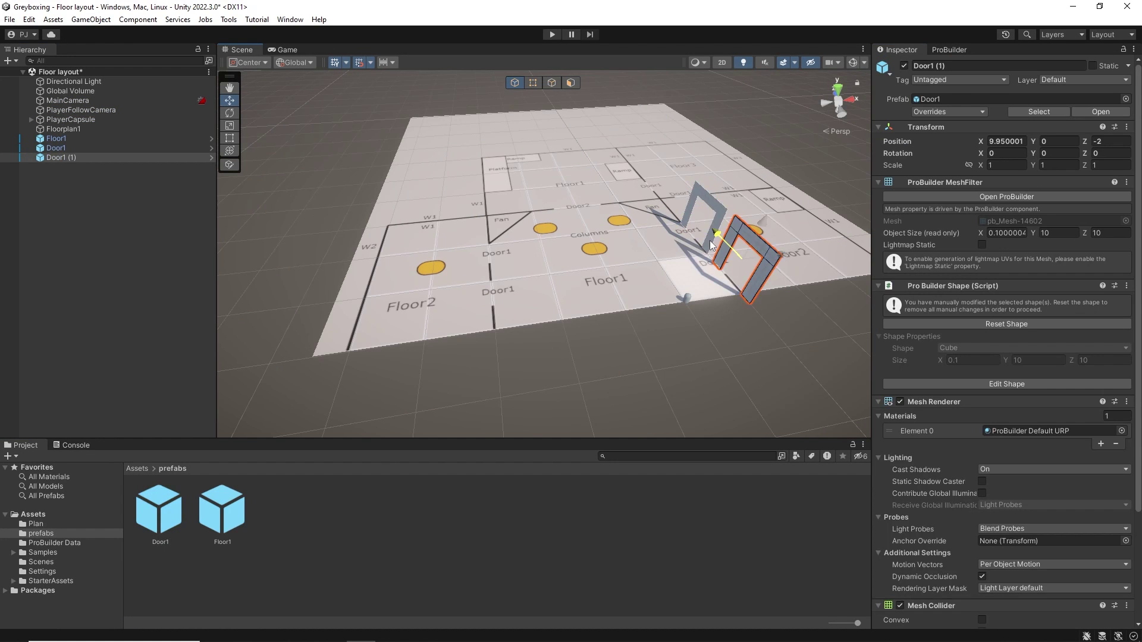
drag(715, 231, 688, 268)
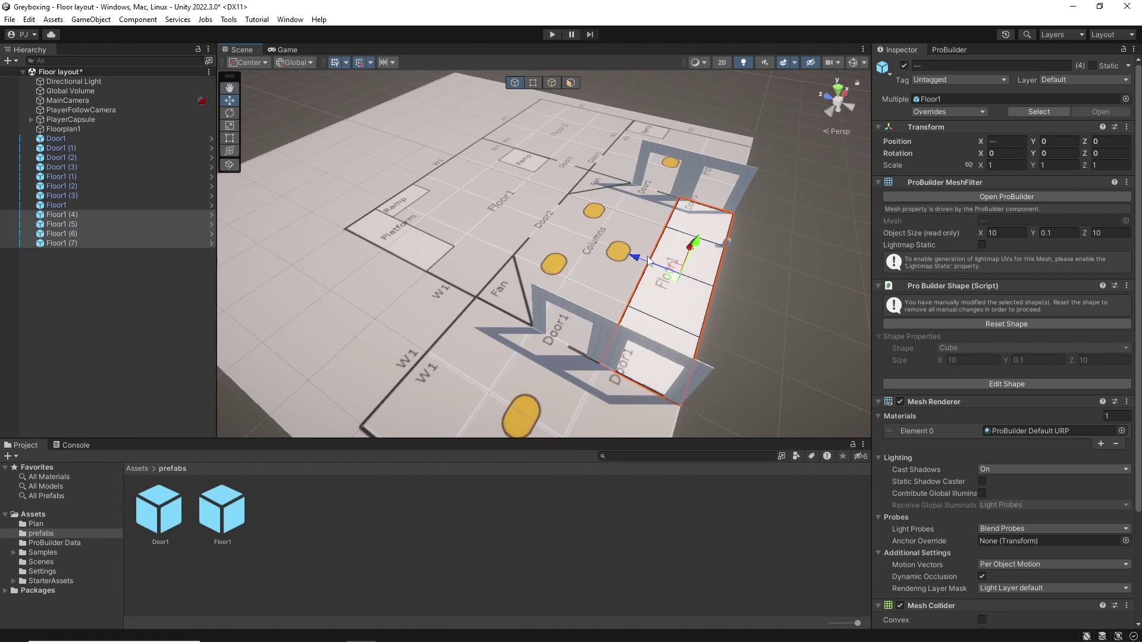
- Duplicate the rows of Floor1 tiles to cover the column area and the whole back section marked Floor1
drag(648, 260, 581, 239)
key(ctrl+d)
drag(582, 239, 419, 187)
click(78, 176)
shift+click(77, 280)
key(ctrl+d)
alt+drag(420, 208, 298, 214)
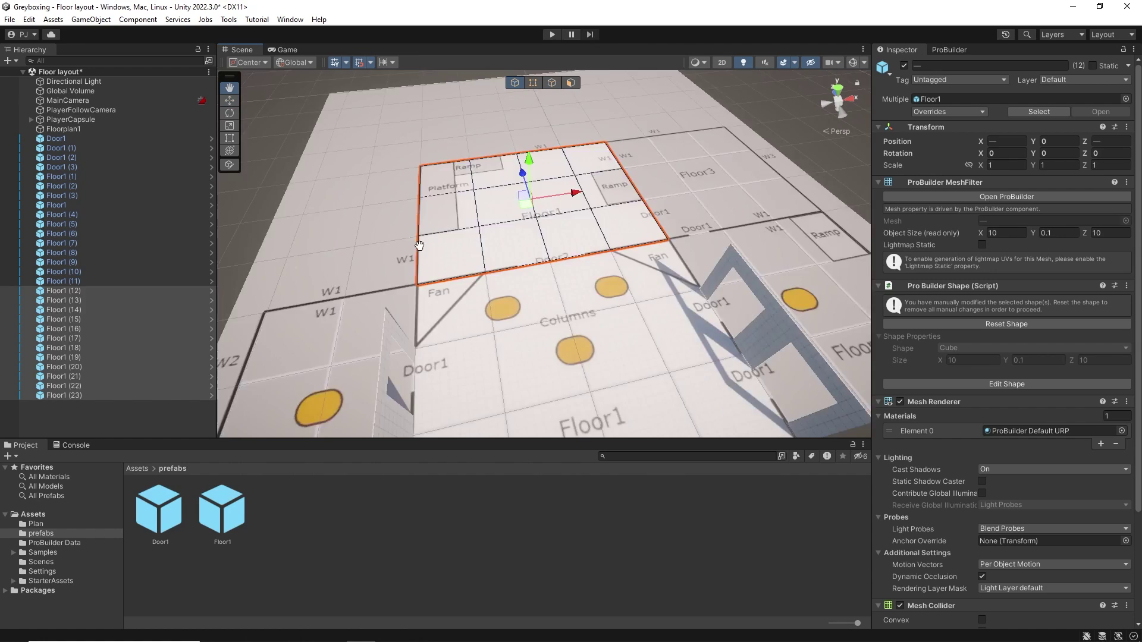
- Unpack a floor tile copy, rename it Floor3 and save it as a new prefab
right_click(87, 405)
click(279, 429)
click(958, 67)
key(BackSpace)
key(BackSpace)
key(BackSpace)
key(BackSpace)
key(BackSpace)
key(BackSpace)
text(3)
drag(65, 405, 378, 523)
- Duplicate the Floor3 tile across the Floor3 area and place one copy on the adjoining Floor2 square at X 10, Z 20
key(ctrl+d)
drag(527, 247, 584, 238)
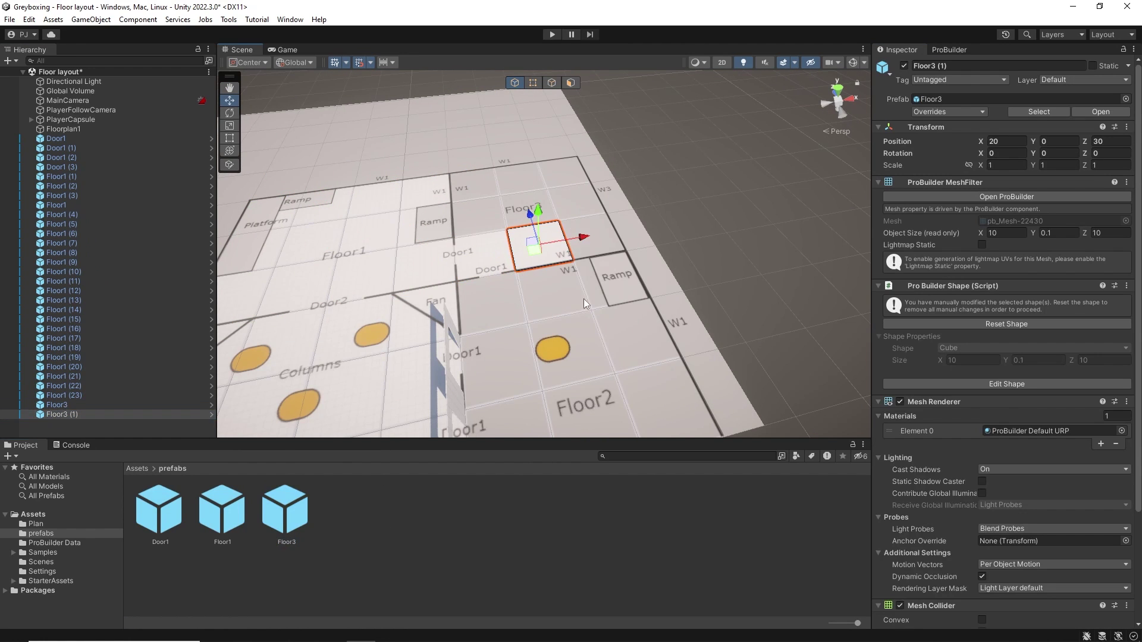
alt+drag(417, 250, 565, 256)
key(ctrl+d)
click(625, 351)
key(ctrl+d)
drag(587, 339, 645, 356)
- Unpack the tile copy on the Floor2 square, rename it Floor2 and save it as a prefab
right_click(53, 432)
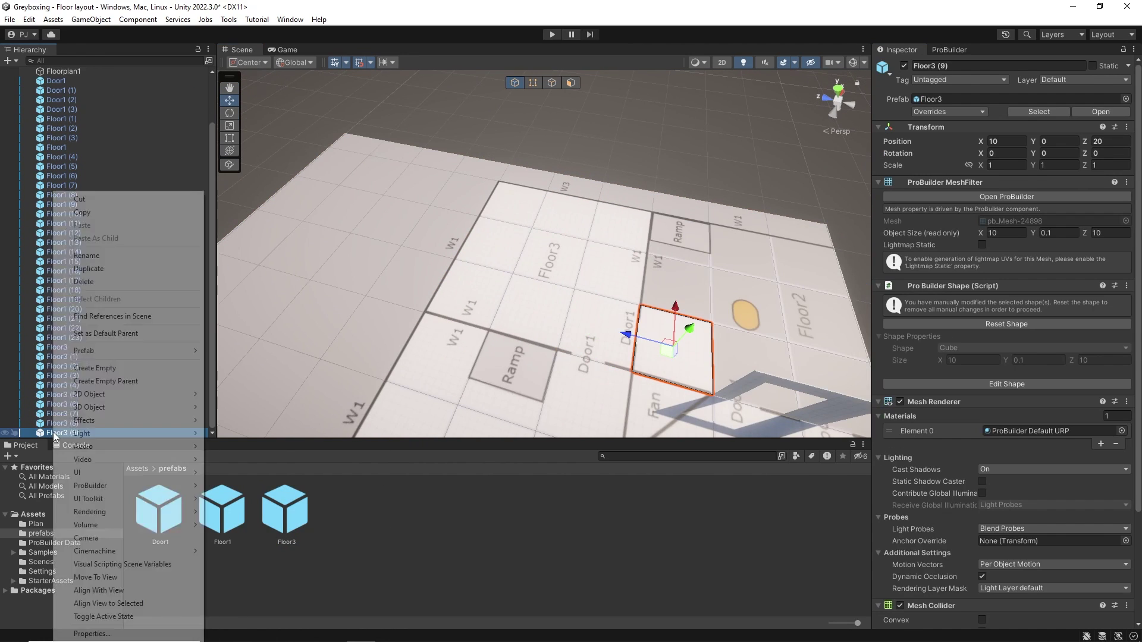
click(250, 432)
click(966, 66)
text(Floor2)
drag(63, 433, 410, 517)
- Duplicate the Floor2 tile into a three-by-three block covering the Floor2 area next to Floor3
alt+drag(595, 267, 476, 268)
click(635, 320)
key(ctrl+d)
drag(666, 300, 755, 265)
key(ctrl+d)
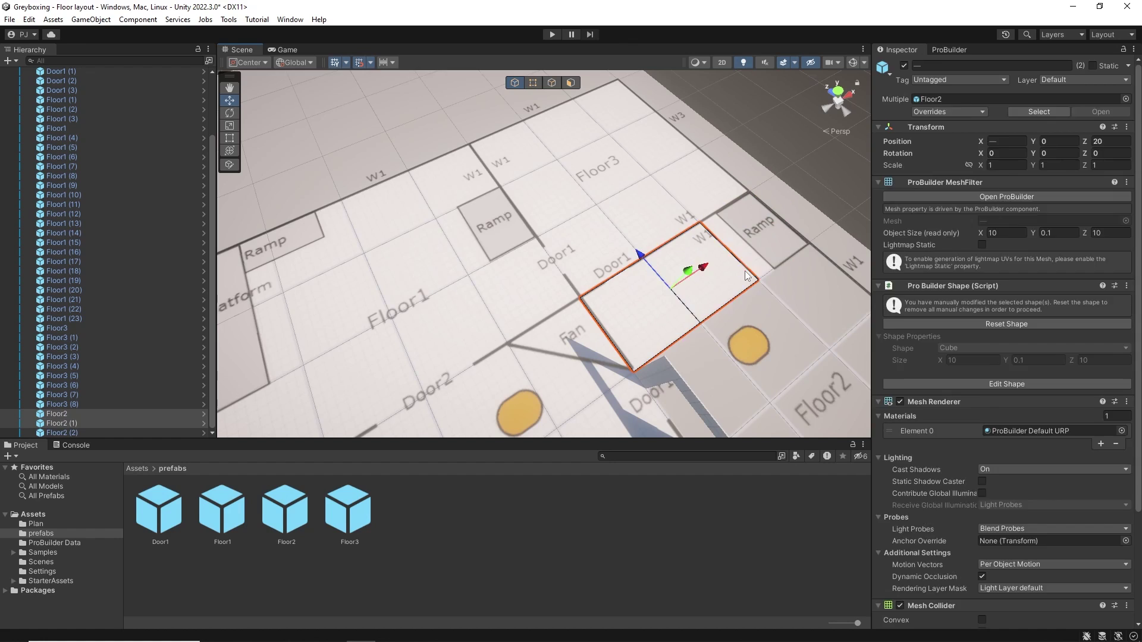
click(63, 433)
shift+click(56, 414)
key(ctrl+d)
drag(630, 184, 684, 217)
key(ctrl+d)
- Duplicate the nine Floor2 tiles onto the opposite Floor2 area and delete the three tiles beyond its W2 line
shift+click(57, 356)
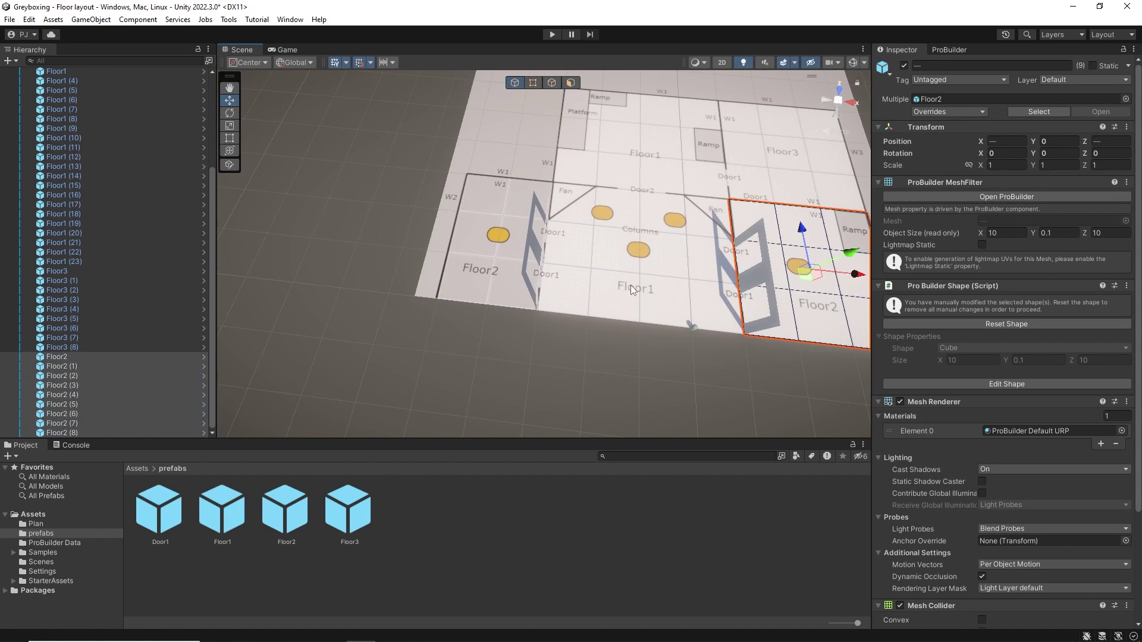
key(ctrl+d)
drag(841, 268, 538, 241)
click(434, 196)
shift+click(427, 231)
shift+click(417, 273)
key(Delete)
- Place a ProBuilder cube wall sized 0.1 × 10 × 10 along Floor2's outer edge
click(949, 50)
click(907, 63)
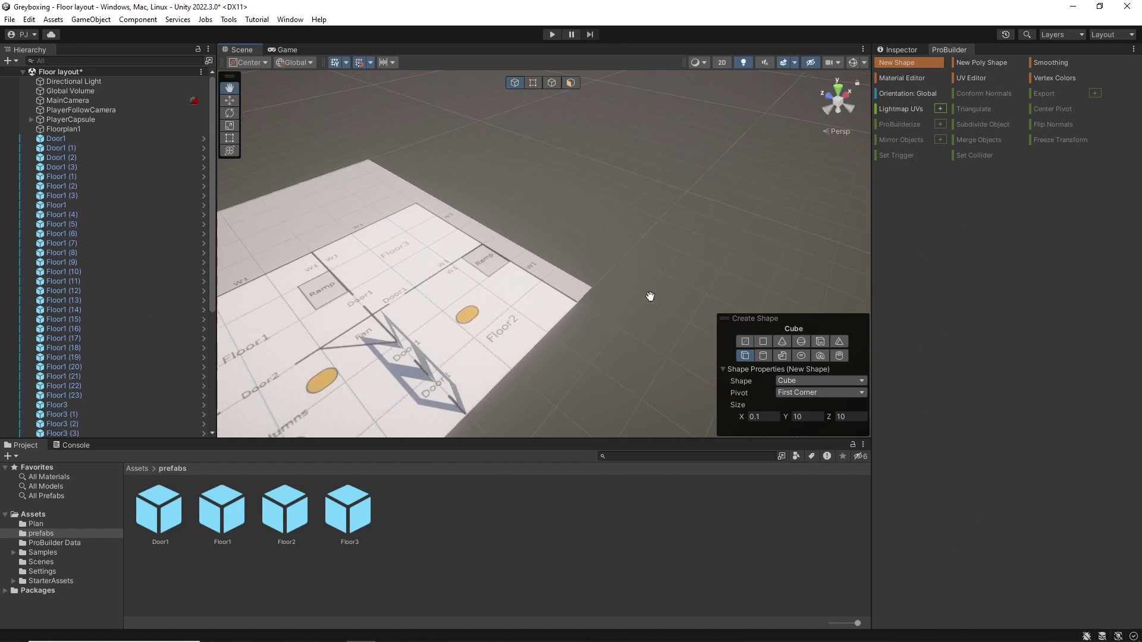
shift+click(614, 340)
- Rename the new wall cube as Wall1 and save it as a prefab
click(900, 49)
click(942, 65)
text(Wall1)
drag(56, 433, 410, 512)
- Duplicate Wall1 along the W1 lines bordering the Floor2 areas
key(ctrl+d)
drag(544, 262, 433, 173)
key(ctrl+d)
key(ctrl+d)
key(ctrl+d)
alt+drag(452, 197, 595, 330)
scroll(597, 210, down, 5)
key(ctrl+d)
key(ctrl+d)
- Set a Wall1 copy's Y rotation to 0 and duplicate it along the W1 line beside the Floor1 platform
key(ctrl+d)
click(1058, 153)
text(0)
key(ctrl+d)
drag(564, 231, 591, 208)
key(ctrl+d)
drag(592, 208, 642, 250)
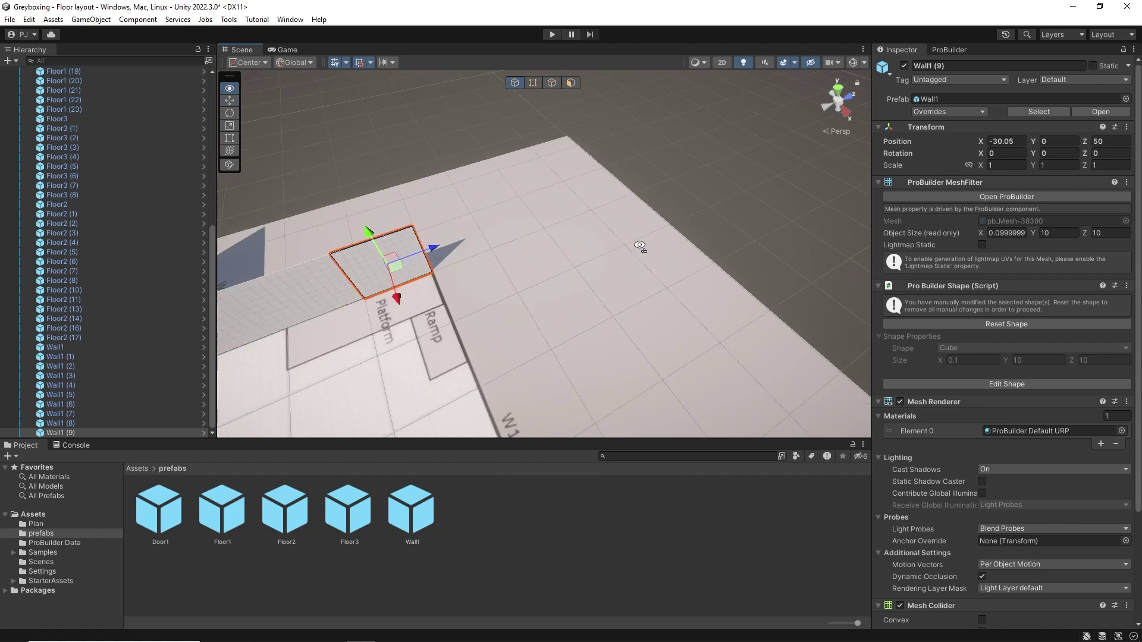
- Line up Wall1 copies along the back W1 line behind Floor1's platform and ramp
drag(351, 321, 404, 293)
key(ctrl+d)
drag(522, 224, 572, 234)
key(ctrl+d)
drag(572, 234, 624, 241)
scroll(624, 241, up, 5)
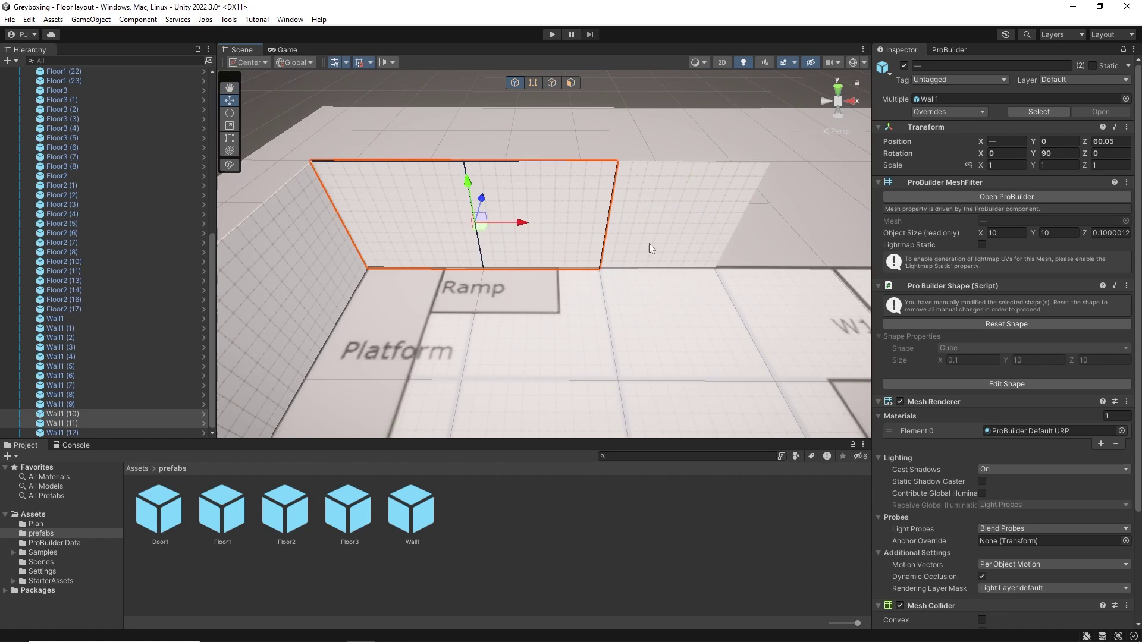
- Duplicate the back wall segments to extend the W1 wall behind Floor3
key(ctrl+d)
right_drag(648, 244, 557, 237)
key(ctrl+d)
drag(477, 174, 684, 221)
- Duplicate a back wall, set its Y rotation to 0 and move it onto the W1 line between Floor1 and Floor3
key(ctrl+d)
click(489, 177)
click(1058, 153)
text(0)
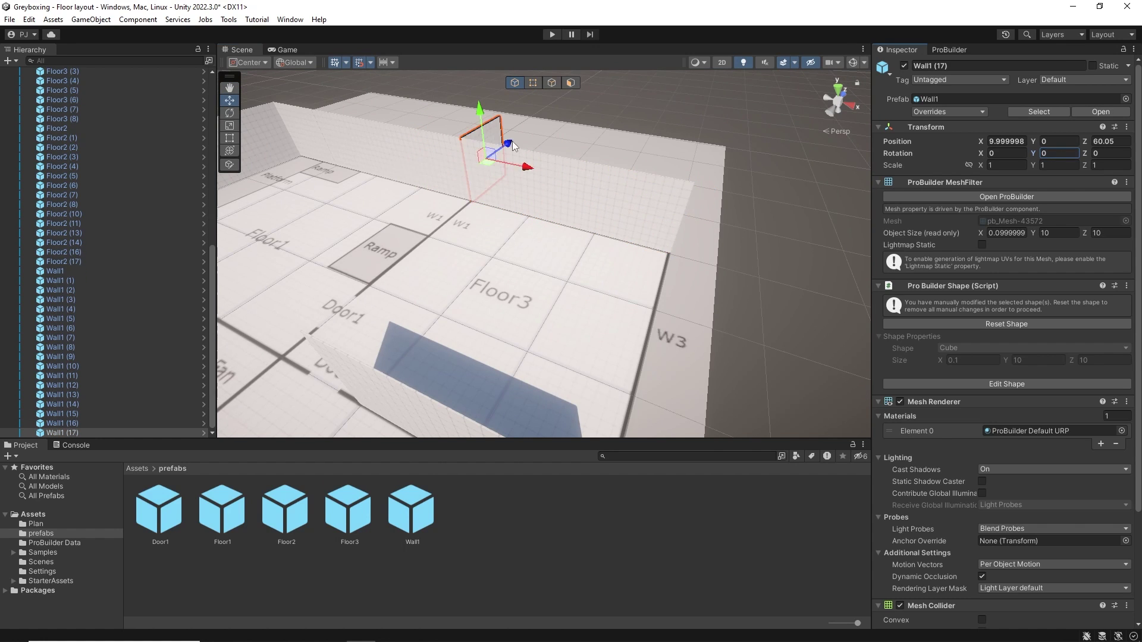
drag(506, 146, 412, 197)
- Add a Door1 prefab instance at the doorway between Floor3 and Floor2 with a Y rotation of 90
drag(158, 509, 526, 219)
click(1058, 152)
text(90)
right_drag(444, 226, 595, 238)
- Duplicate an outer Wall1 onto the start of the W3 line and turn the copy into a new Wall3 prefab
key(ctrl+d)
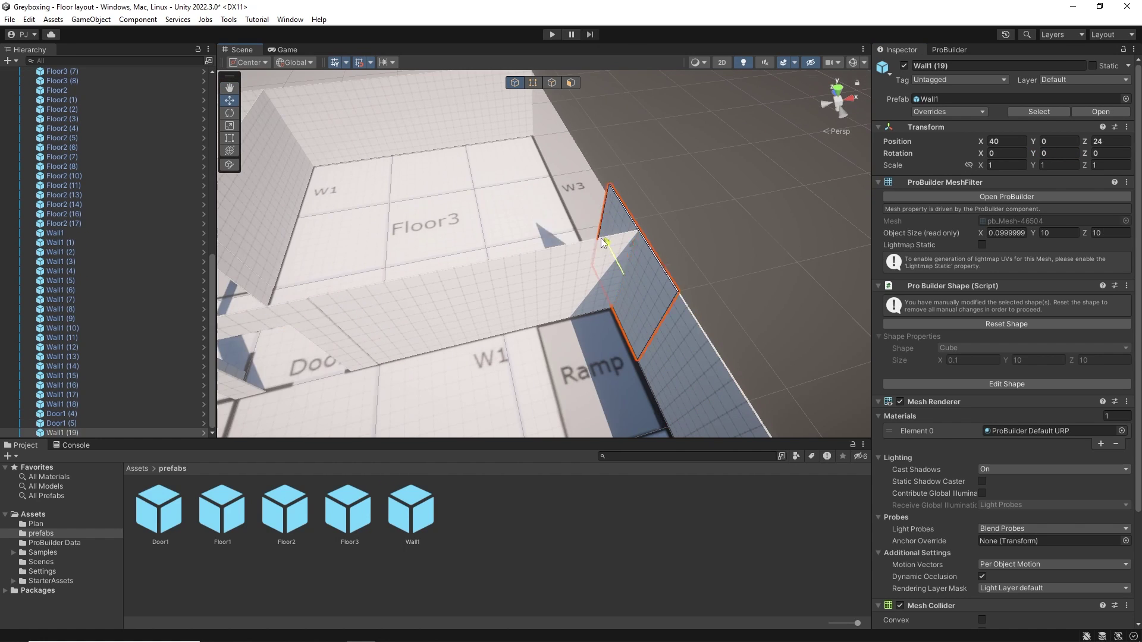
drag(600, 241, 585, 201)
right_click(69, 433)
mouse_move(142, 350)
click(267, 454)
click(998, 65)
text(Wall3)
drag(58, 433, 476, 511)
- Duplicate Wall3 twice along the W3 line to close off Floor3's outer side
key(ctrl+d)
drag(586, 316, 461, 285)
key(ctrl+d)
drag(461, 285, 362, 253)
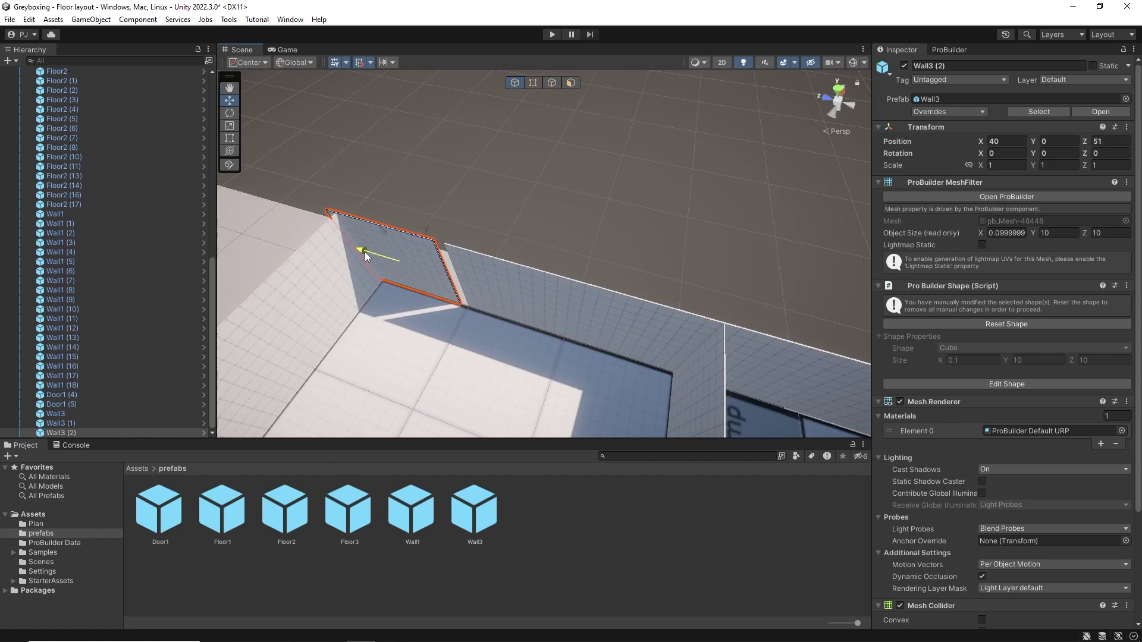
- Duplicate a wall onto Floor2's W2 line with a Y rotation of 0 and turn it into a Wall2 prefab
click(426, 175)
key(ctrl+d)
click(1058, 153)
text(0)
right_click(72, 433)
mouse_move(119, 350)
drag(435, 137, 381, 232)
click(270, 455)
- Duplicate Wall2 along the rest of the W2 line
key(ctrl+d)
alt+drag(446, 242, 537, 243)
scroll(537, 243, up, 5)
- Create a 10 × 10 × 10 ProBuilder prism at the Fan outline's corner beside the Door1 wall
click(948, 49)
click(899, 66)
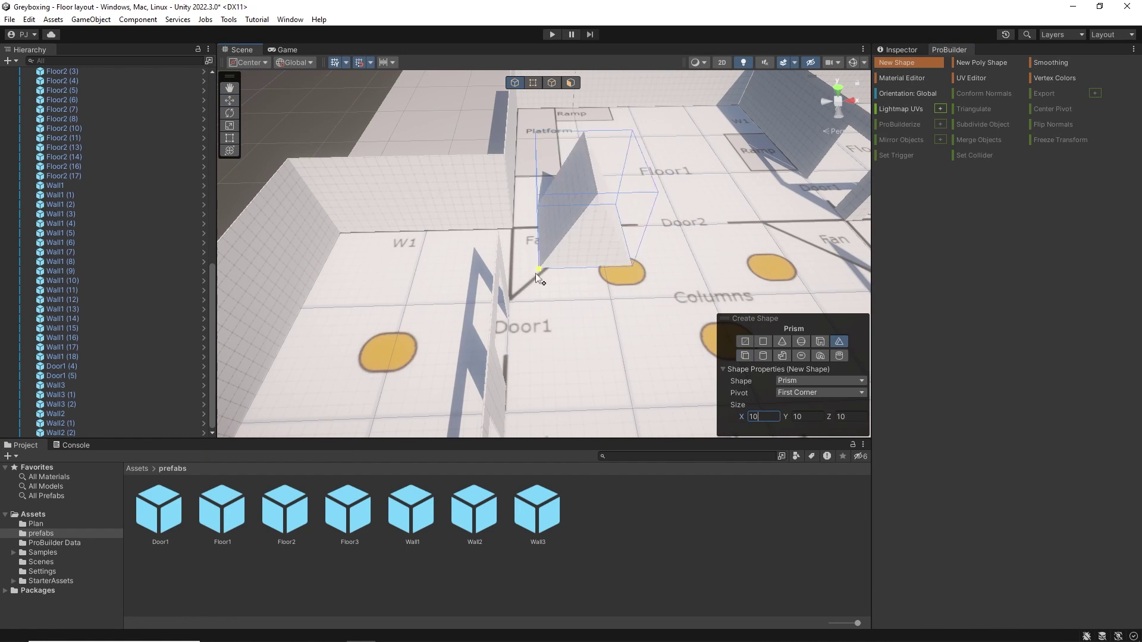
shift+click(509, 302)
- Rotate the prism to X 90 and Y 180 and move it onto the Fan outline beside Door1
click(901, 50)
click(1006, 123)
text(90)
key(Tab)
text(180w)
drag(435, 374, 586, 322)
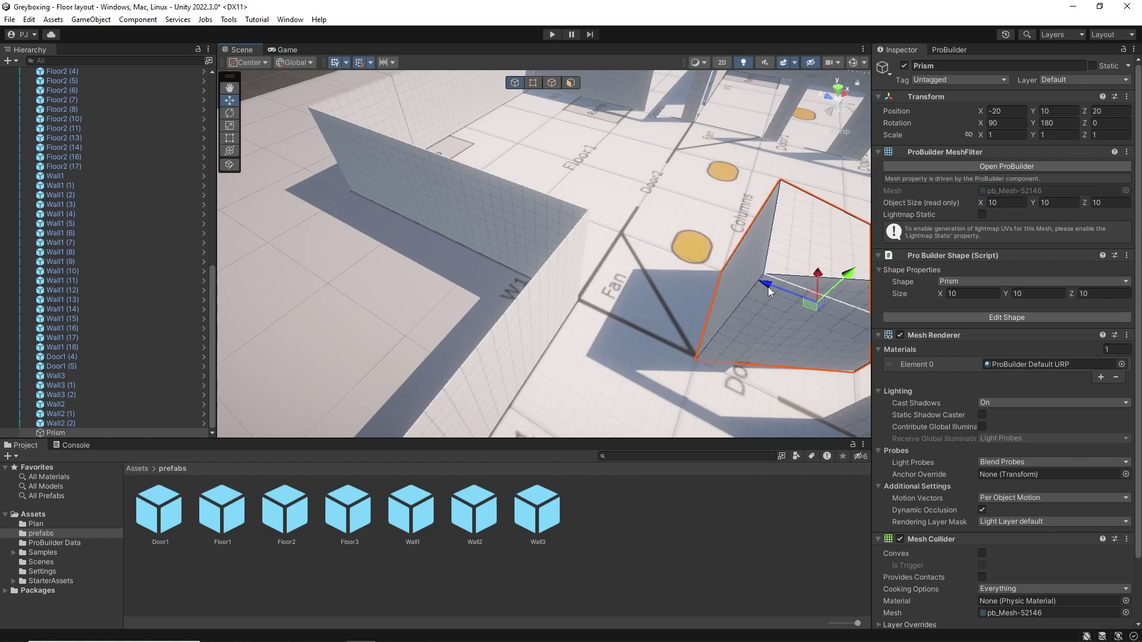
drag(768, 287, 673, 256)
drag(597, 237, 524, 255)
- Rename the prism Fan and turn it into a prefab in the prefabs folder
scroll(597, 208, down, 6)
click(998, 65)
text(Fan)
drag(55, 432, 351, 535)
- Duplicate Fan and mirror the copy onto the Fan outline at the opposite end of the Door2 line
key(ctrl+d)
click(948, 50)
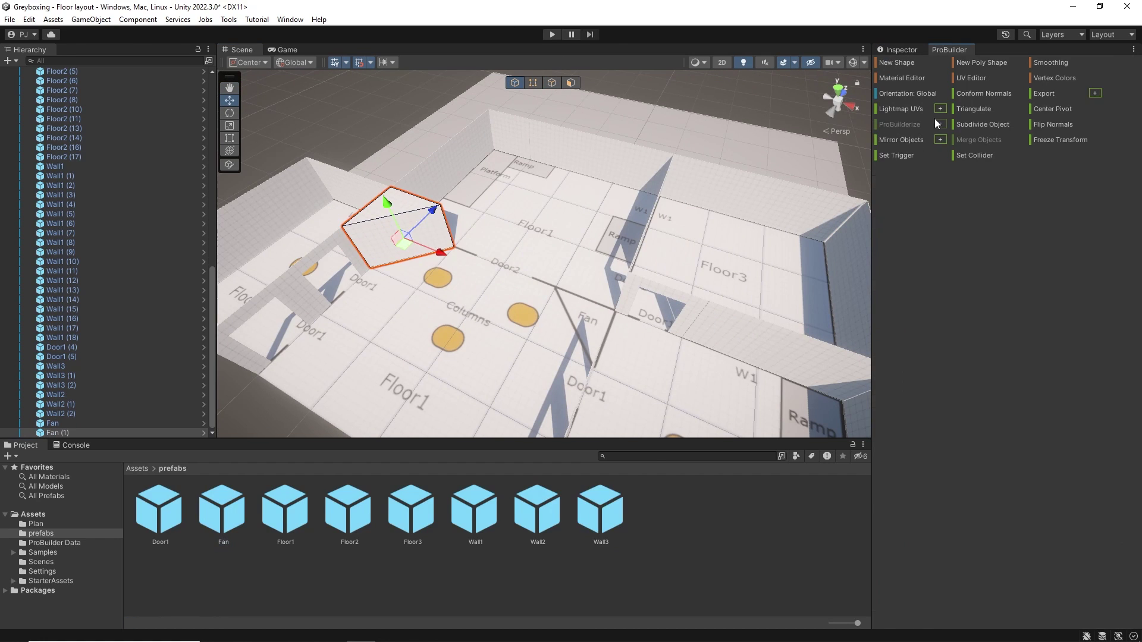
click(939, 139)
scroll(551, 276, down, 6)
- Create a 20 × 10 × 0.1 ProBuilder cube along the Door2 line between the two fans
alt+drag(550, 276, 643, 314)
click(899, 63)
click(757, 416)
text(20)
key(Tab)
key(Tab)
text(0.1)
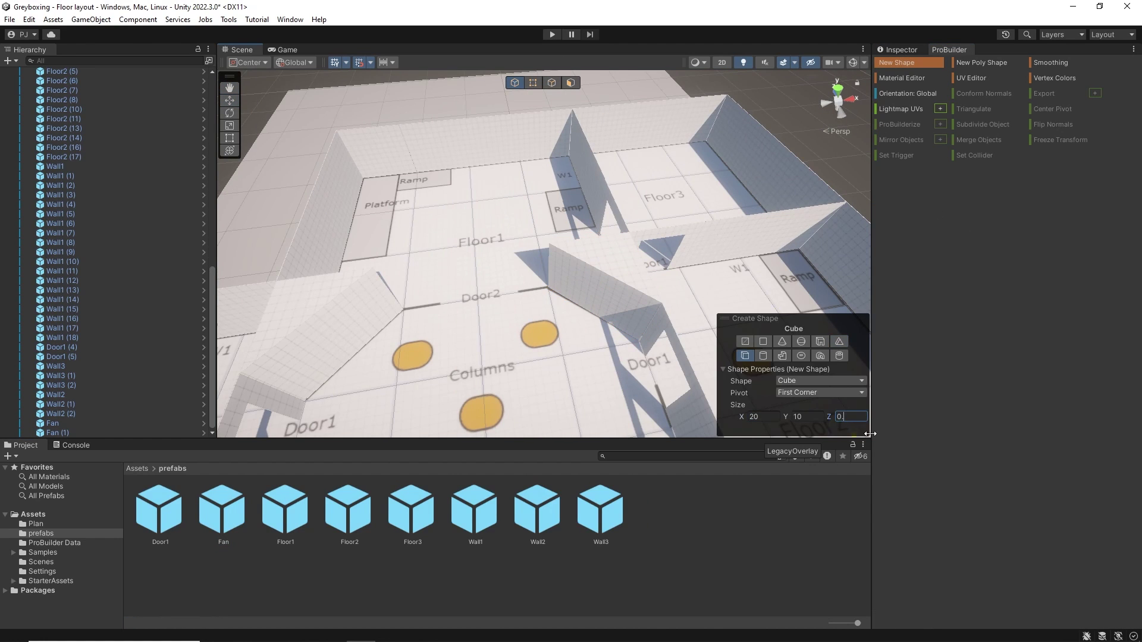
shift+click(403, 311)
key(Escape)
- Isolate the new cube and open a wide doorway in it with edge loops, leaving side posts and a lintel
key(shift+h)
alt+drag(515, 334, 518, 291)
click(551, 82)
click(493, 160)
click(910, 233)
drag(540, 197, 479, 203)
click(498, 159)
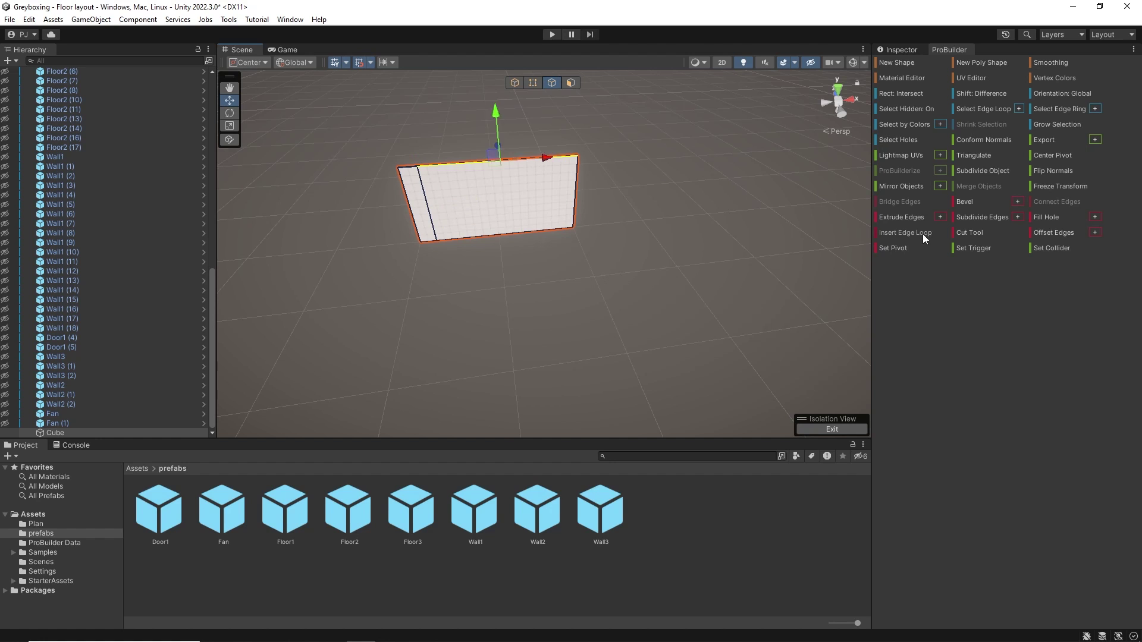
click(922, 233)
drag(489, 153, 488, 132)
click(493, 208)
click(911, 249)
click(831, 428)
- Rename the doorway cube Door2 and turn it into a prefab
click(900, 49)
click(998, 66)
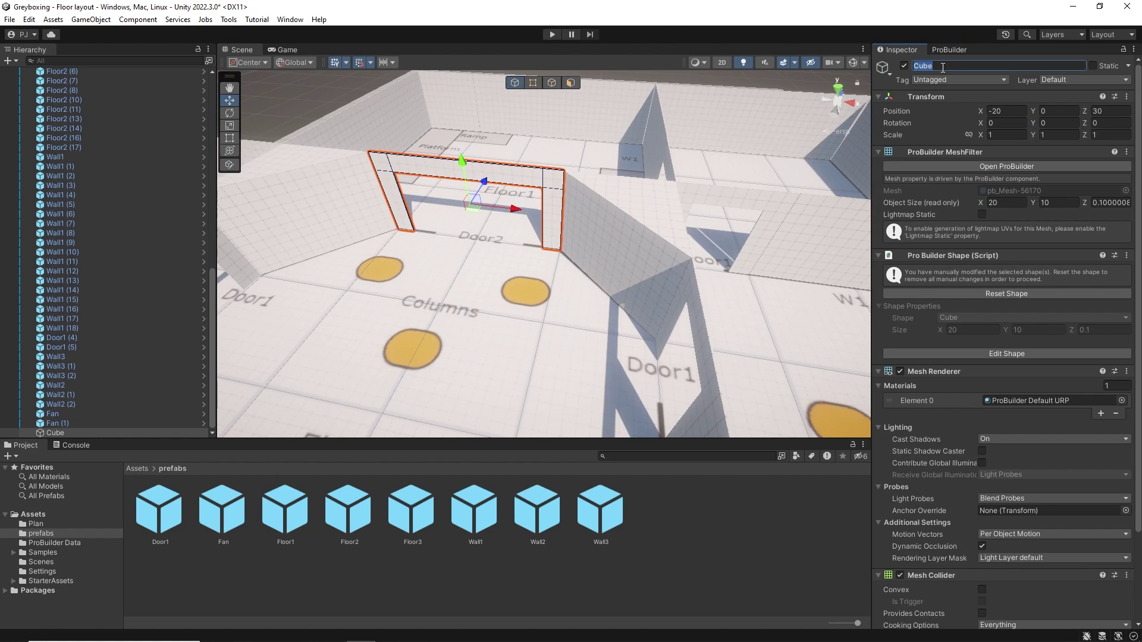
text(Door2)
drag(55, 432, 679, 525)
- Create a 5 × 10 × 5 six-sided ProBuilder cylinder on a column marking in Floor1 and turn it into a Column prefab
scroll(659, 251, down, 6)
click(949, 50)
click(899, 62)
click(763, 357)
shift+click(578, 294)
click(998, 65)
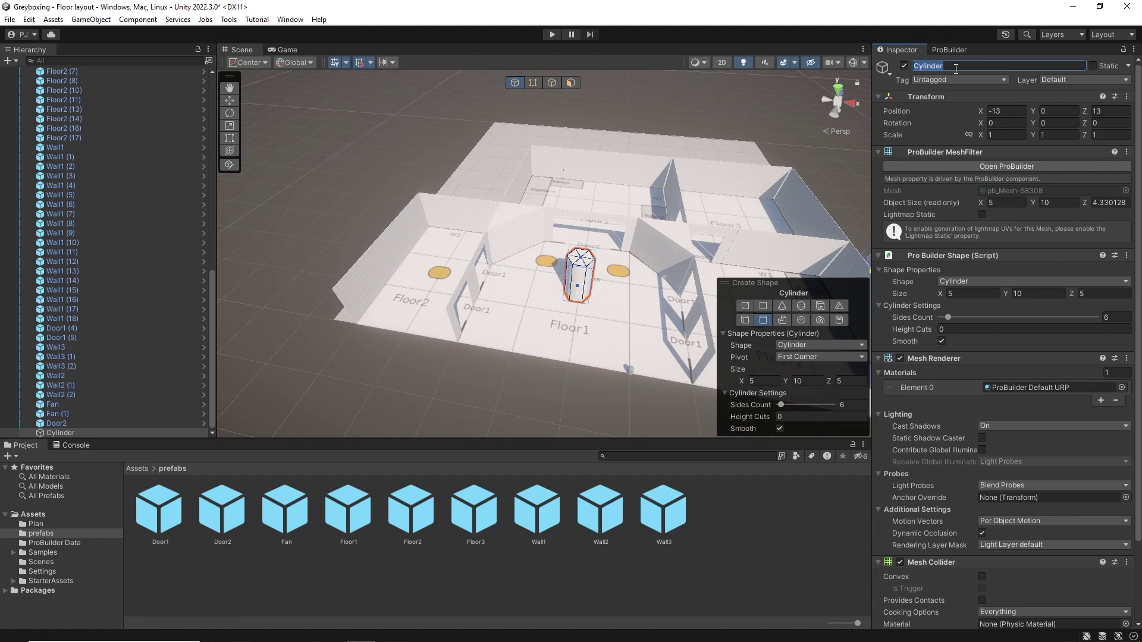
text(Column)
drag(59, 432, 769, 544)
- Duplicate Column four times and place the copies on the remaining column markings of the floor plan
key(ctrl+d)
key(ctrl+d)
key(ctrl+d)
key(ctrl+d)
alt+drag(595, 297, 532, 268)
drag(559, 291, 630, 357)
alt+drag(571, 321, 630, 324)
drag(524, 339, 665, 347)
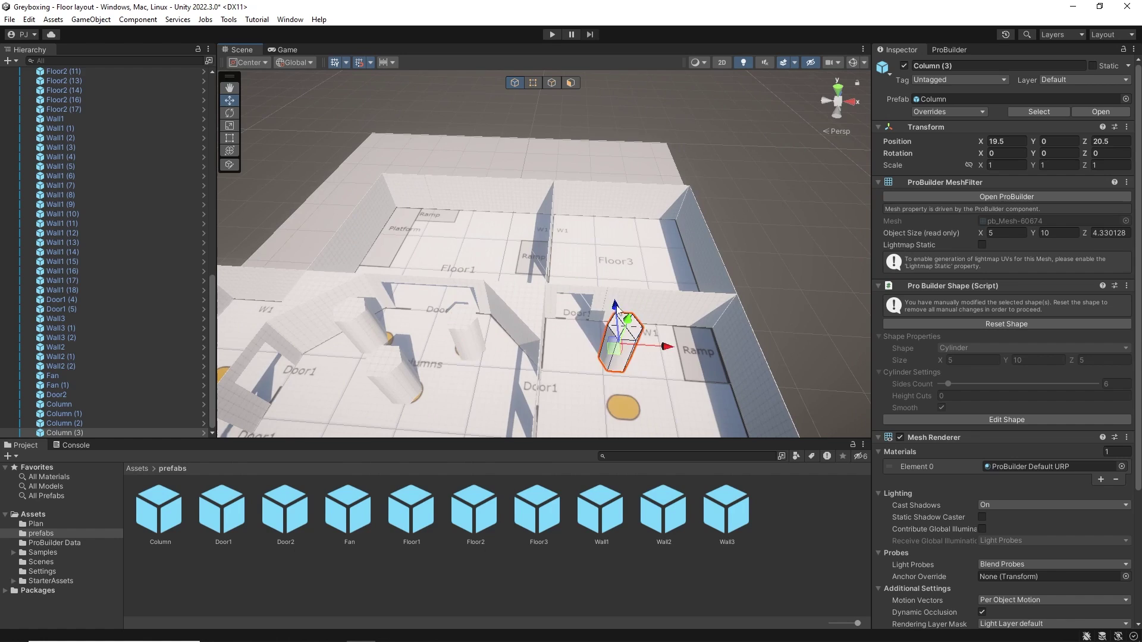
drag(615, 308, 633, 357)
- Create a 10 × 10 × 10 ProBuilder prism on the Ramp outline beside the Platform
alt+drag(822, 326, 714, 339)
click(943, 49)
click(899, 62)
click(839, 305)
shift+click(472, 265)
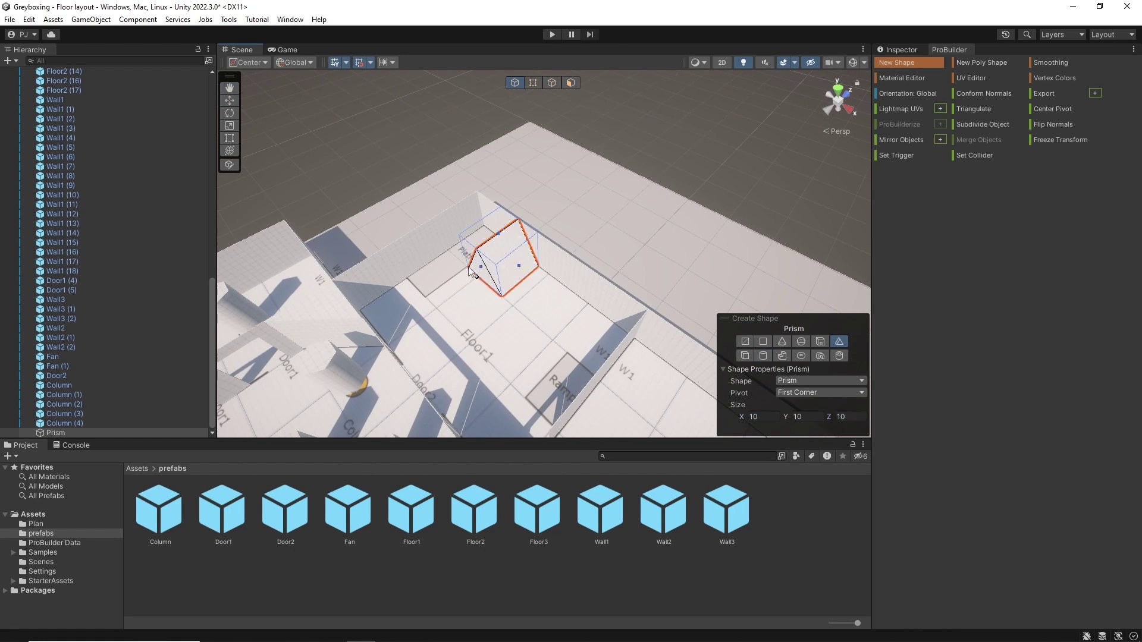
- Shape the prism into a ramp by moving its top edge to the Platform side and narrowing it toward the wall
alt+drag(476, 264, 535, 226)
click(551, 83)
drag(553, 246, 416, 298)
click(570, 83)
click(476, 256)
drag(505, 231, 533, 210)
click(515, 83)
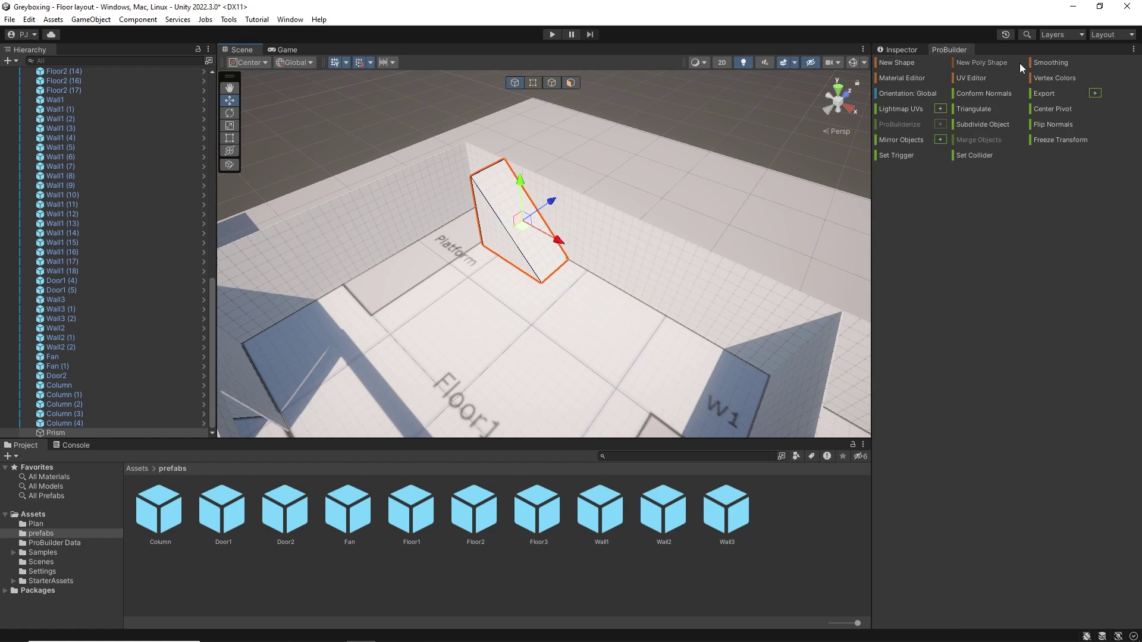
- Rename the reshaped prism Ramp
click(901, 49)
click(997, 65)
text(Ramp)
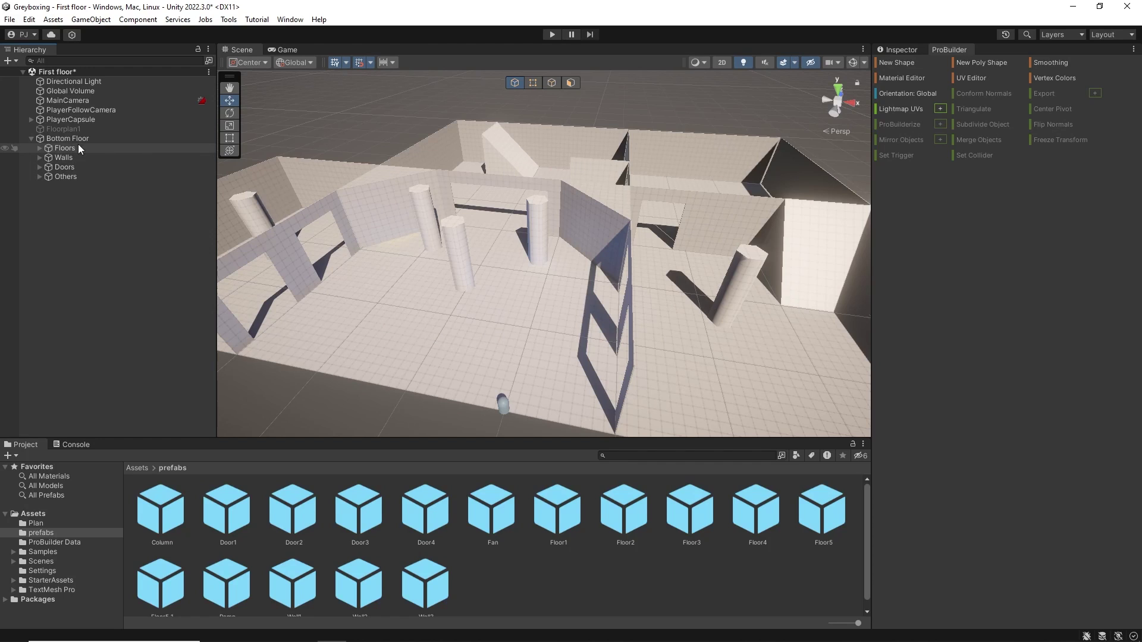
click(38, 149)
click(38, 150)
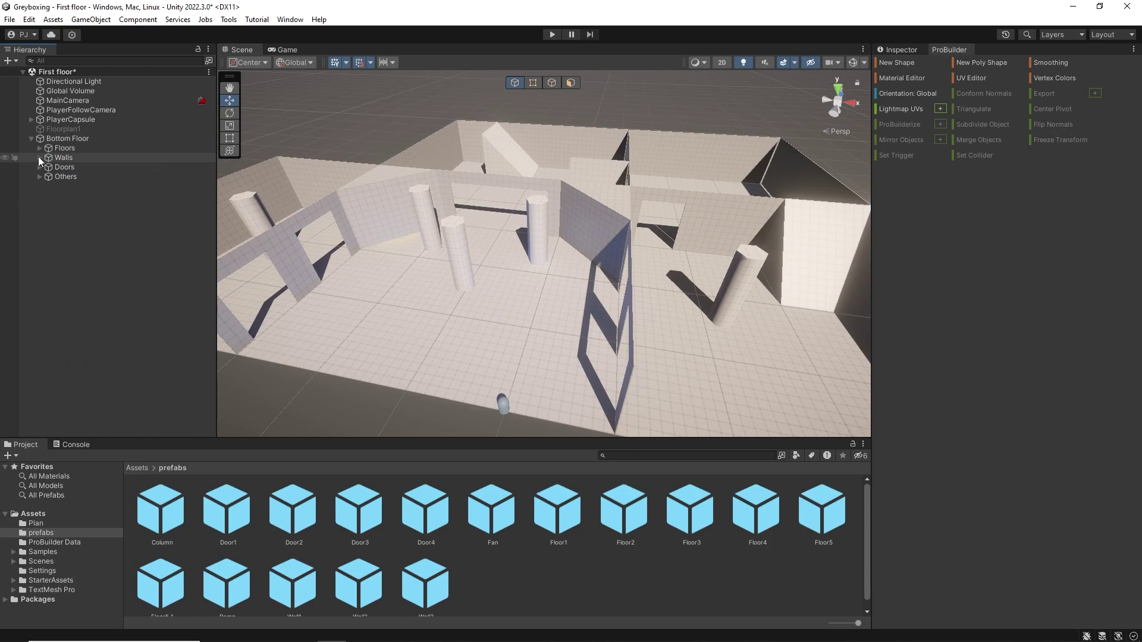
click(39, 158)
click(38, 158)
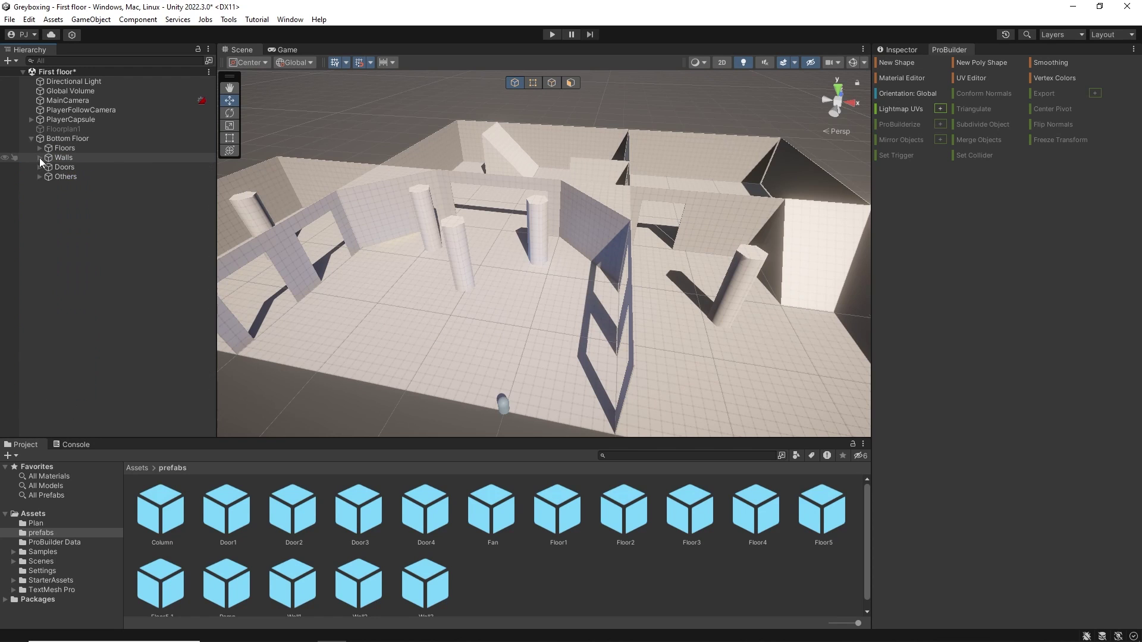
click(92, 20)
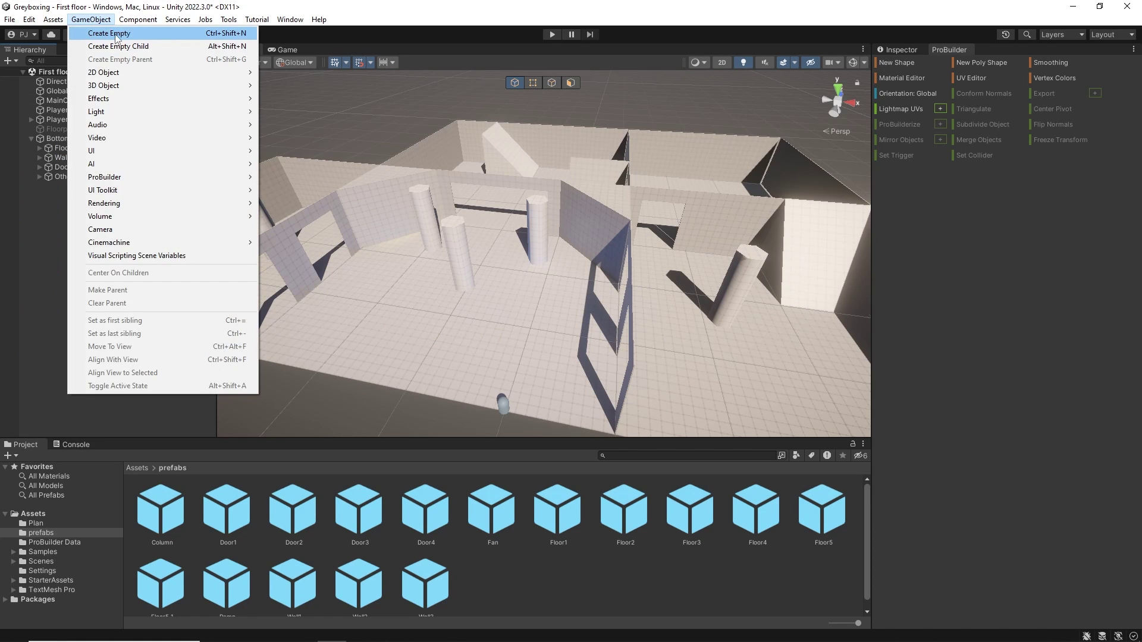
click(47, 230)
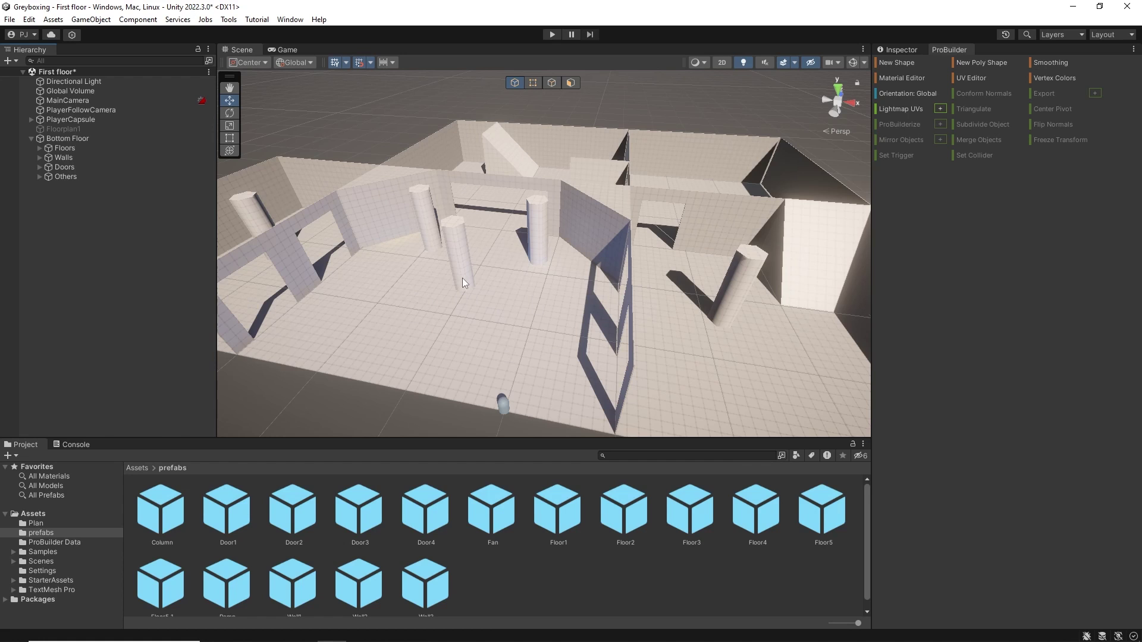
- Open the Floor1 prefab, apply the dark blue vertex color to it and return to the scene
click(366, 275)
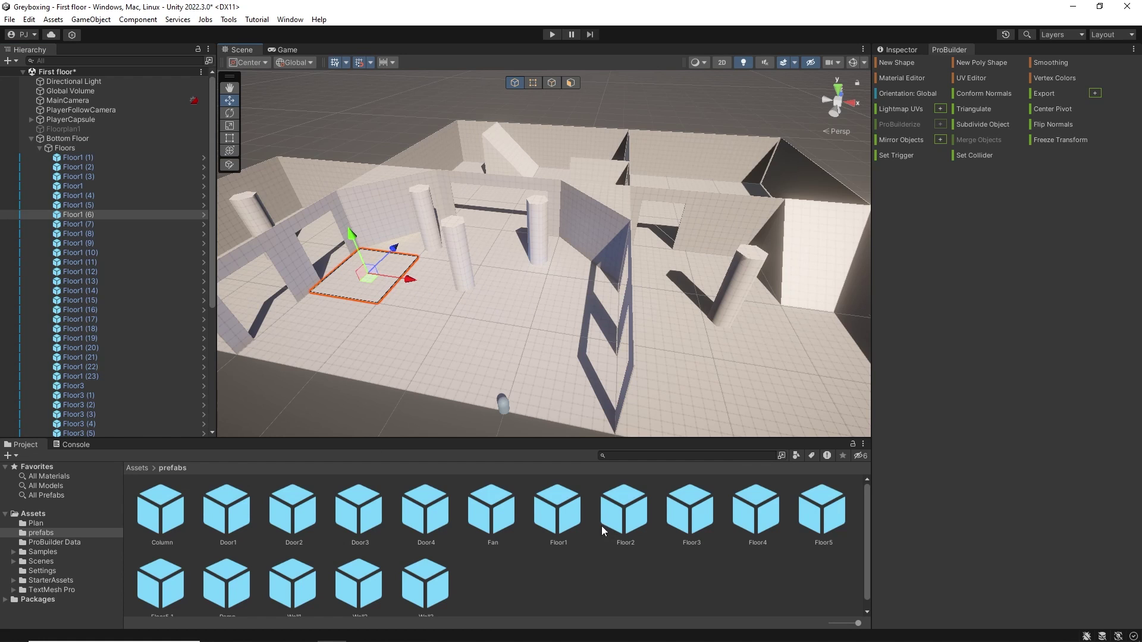
double_click(557, 520)
click(1052, 78)
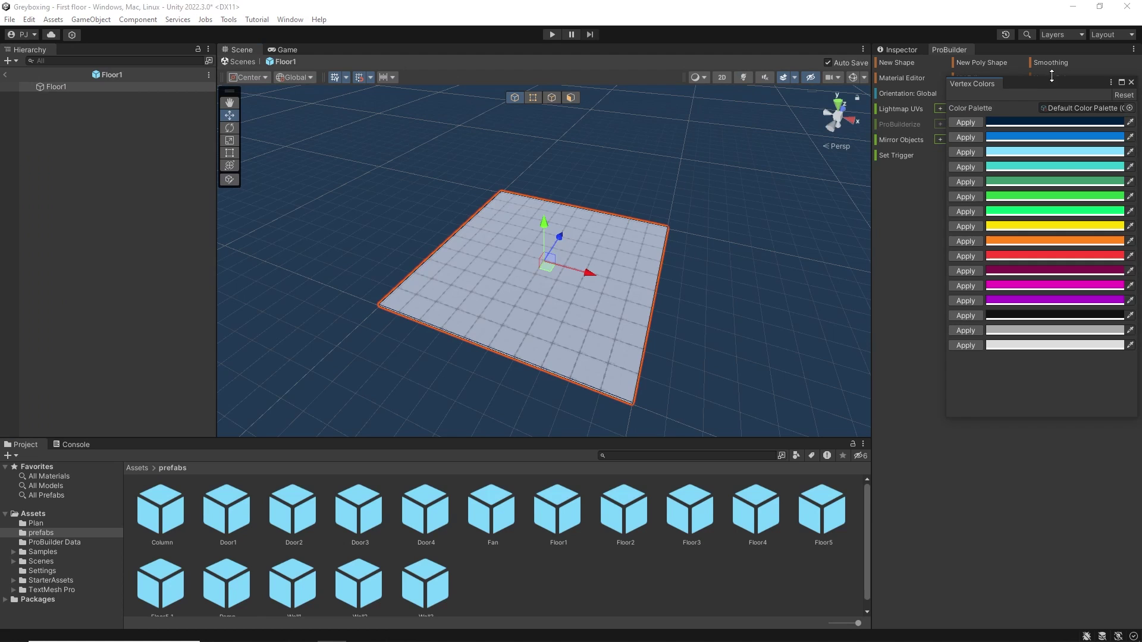
click(964, 123)
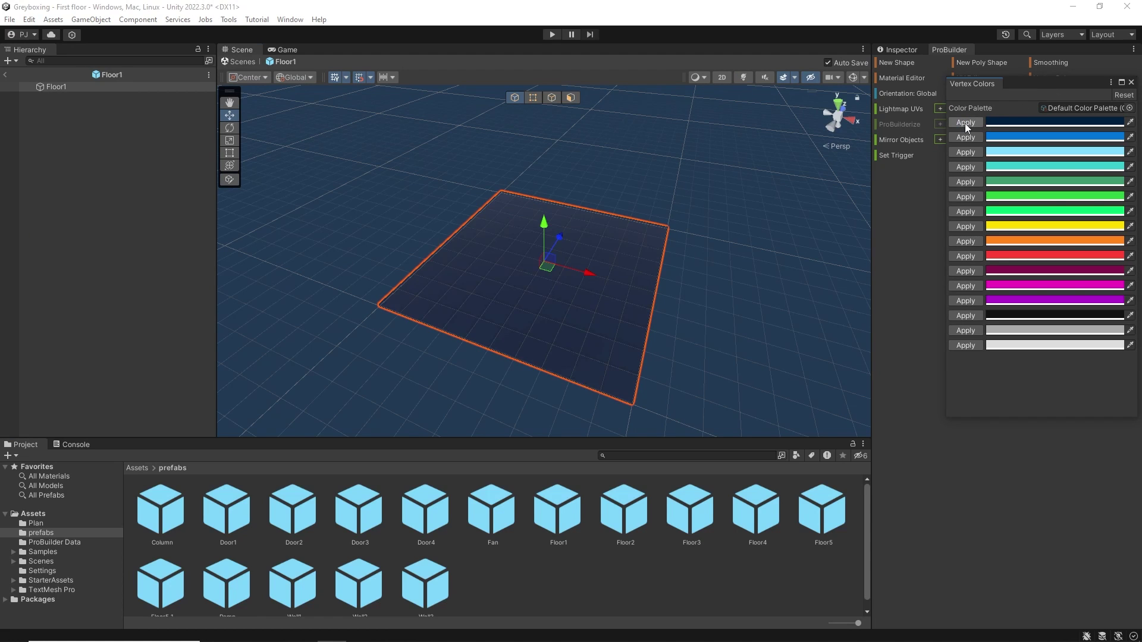
click(1131, 82)
click(5, 74)
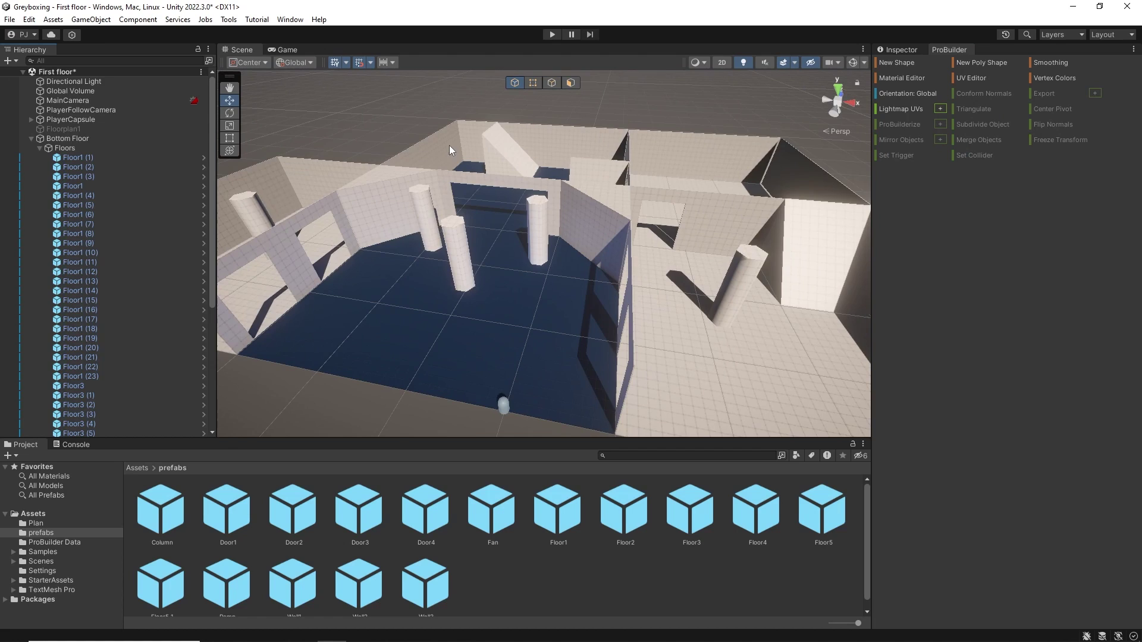
- Open the Door1 prefab, apply the orange vertex color to it and return to the scene
double_click(227, 509)
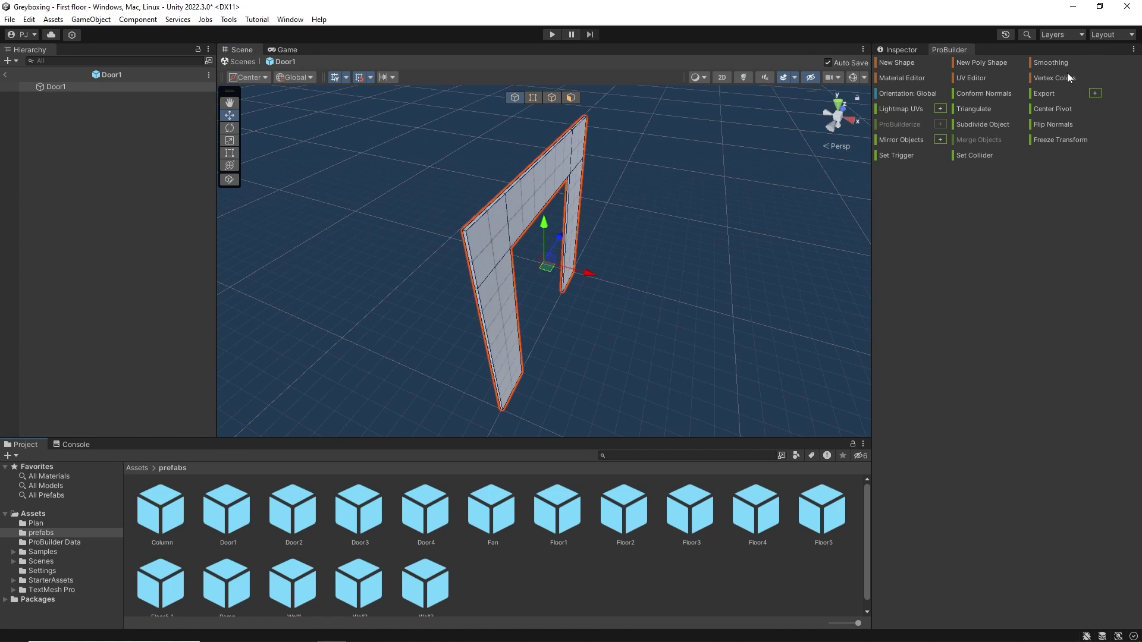
click(1054, 78)
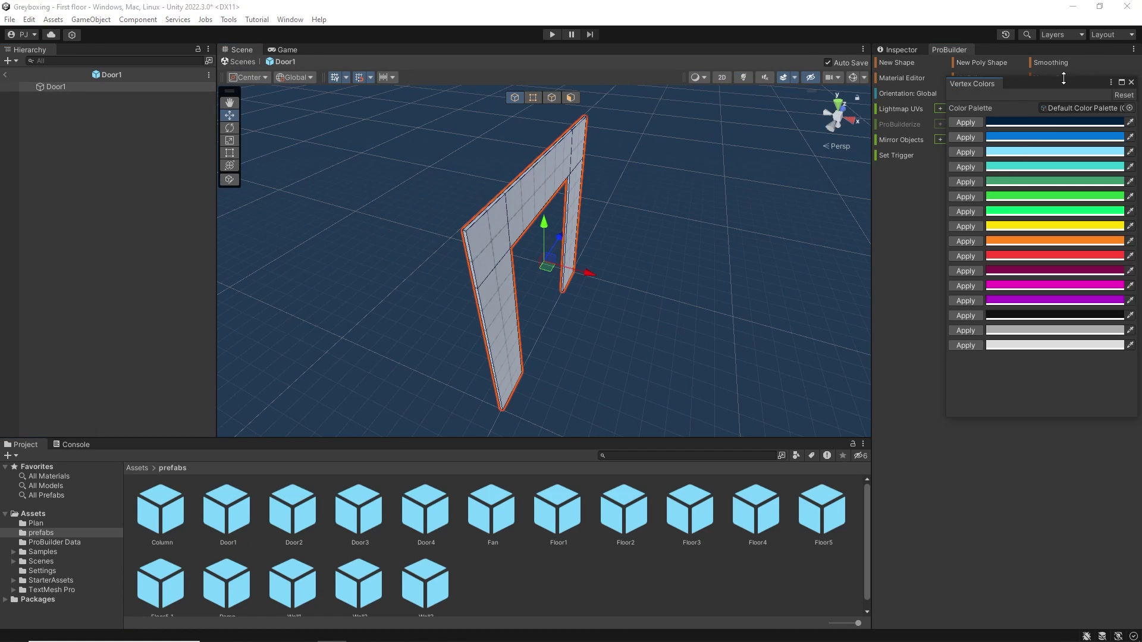
click(965, 241)
click(1130, 82)
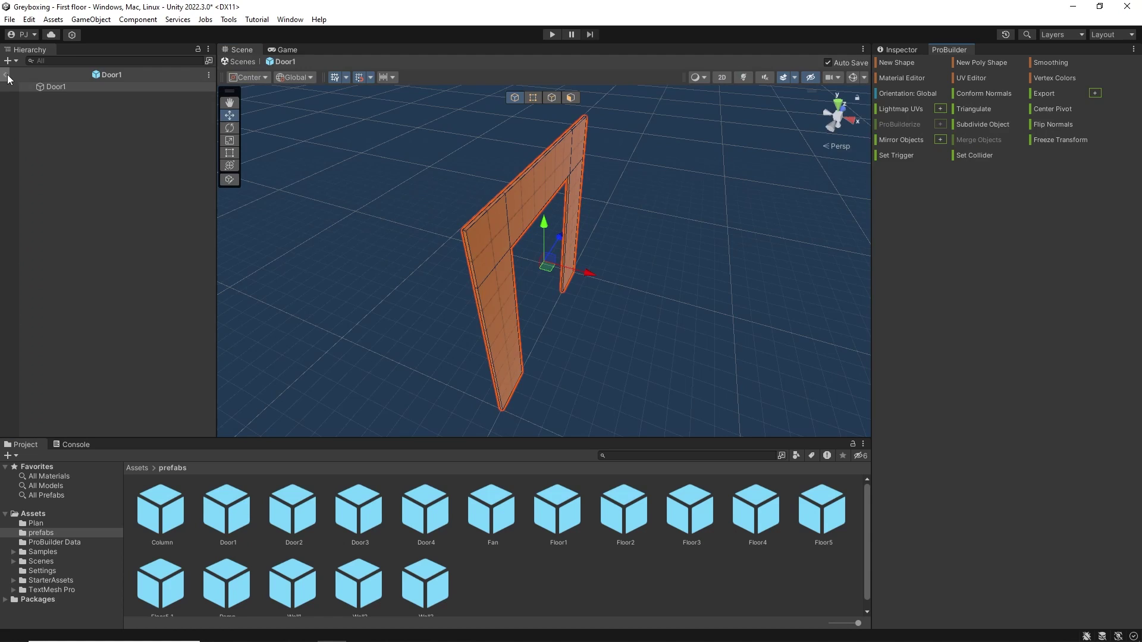
click(6, 75)
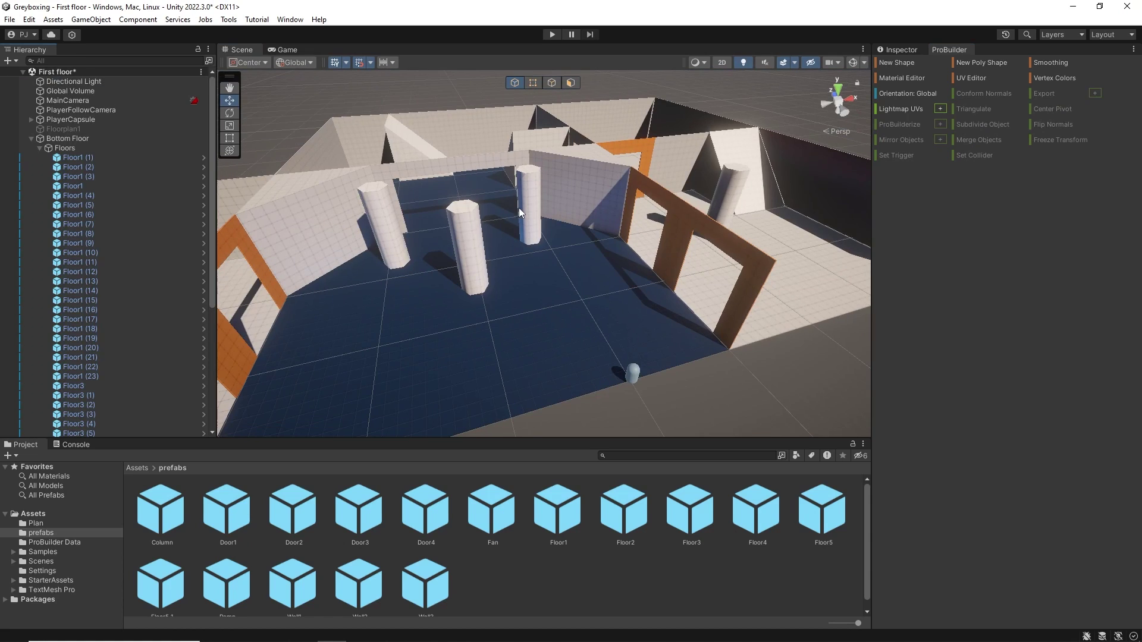
- Open the Fan prefab, apply the yellow vertex color to it and return to the scene
click(592, 178)
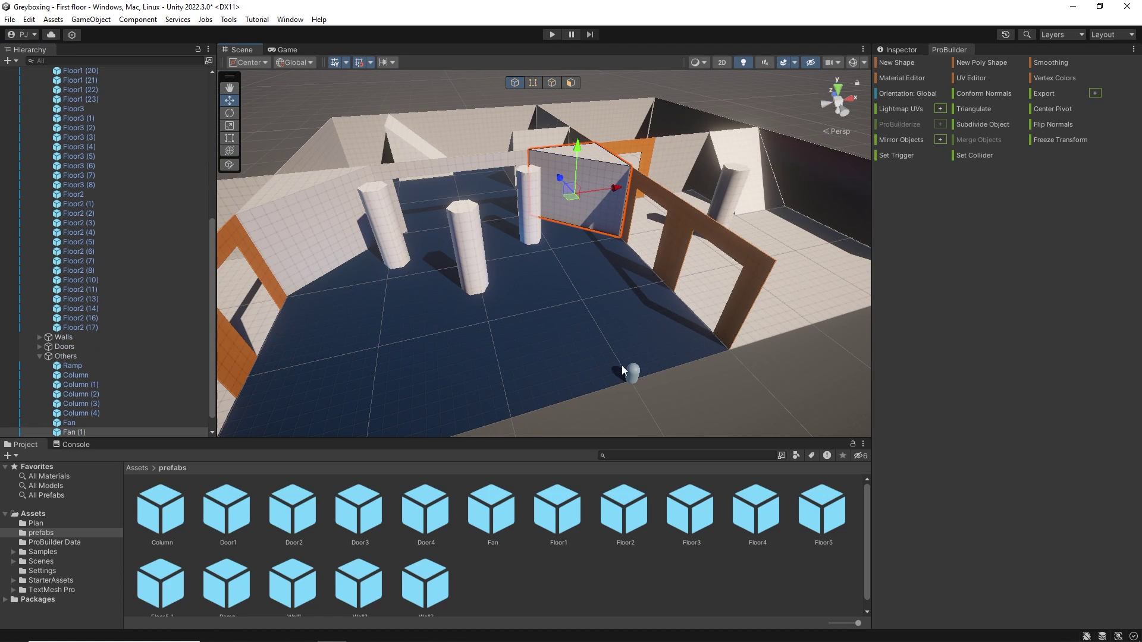
double_click(482, 524)
click(1054, 78)
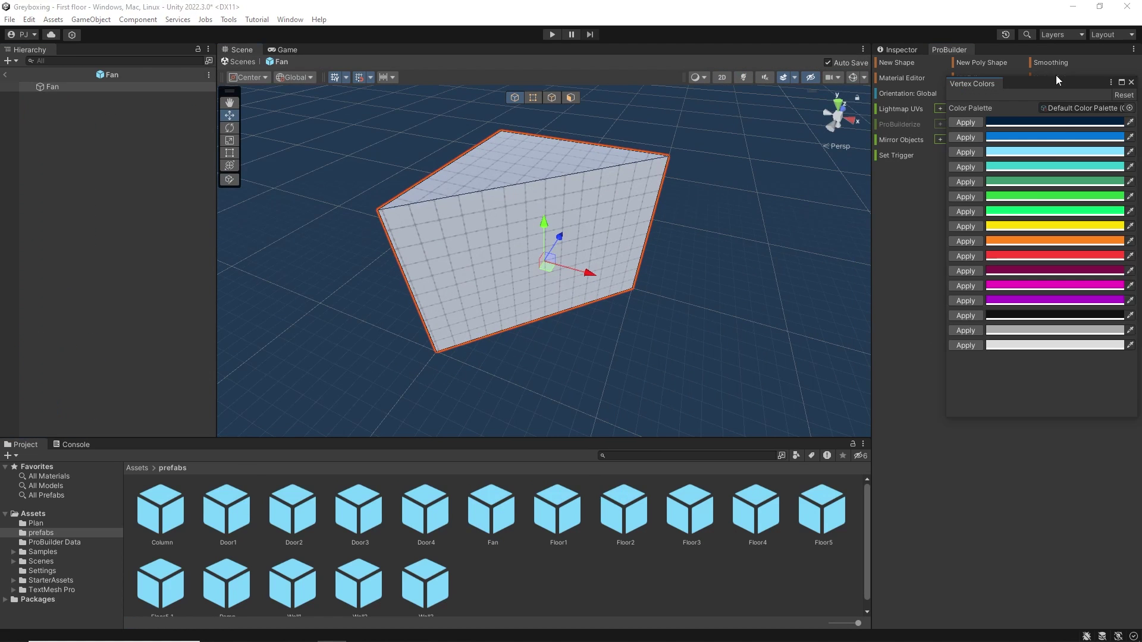
click(966, 227)
click(1131, 82)
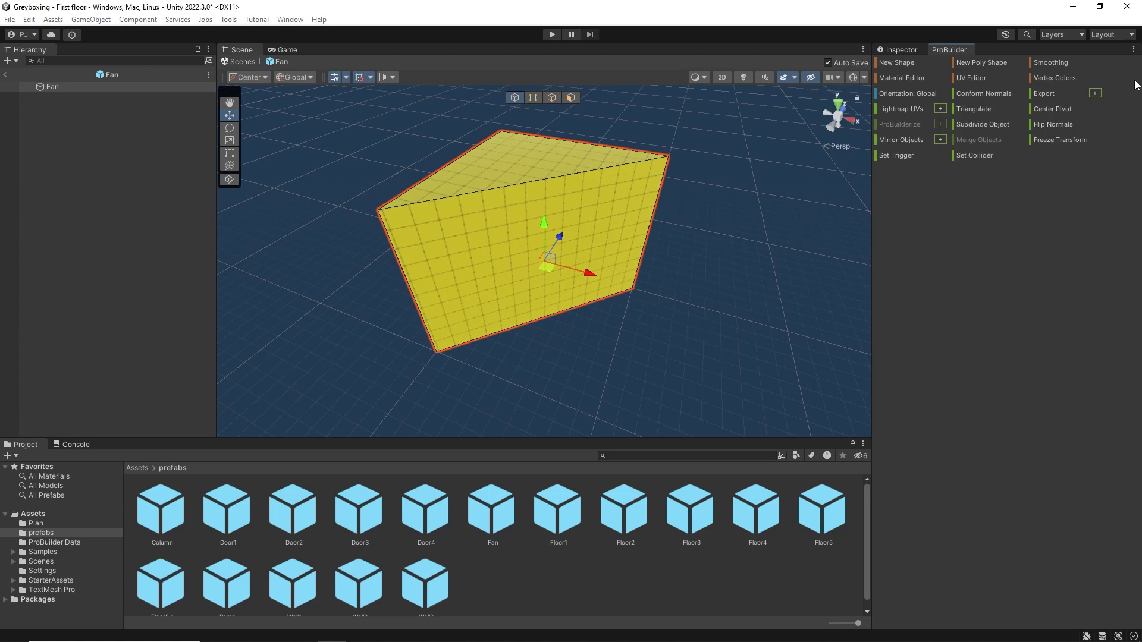
click(5, 75)
- Draw a closed, irregular seven-sided or similar poly shape outline on the blue floor in front of the columns
alt+drag(606, 201, 469, 191)
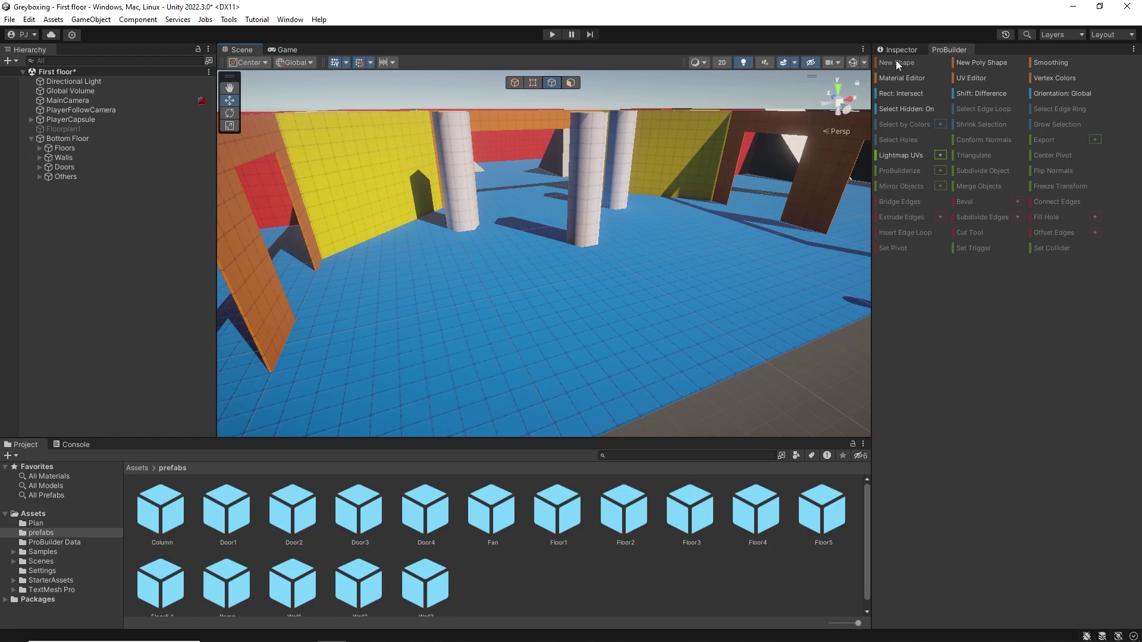
click(990, 63)
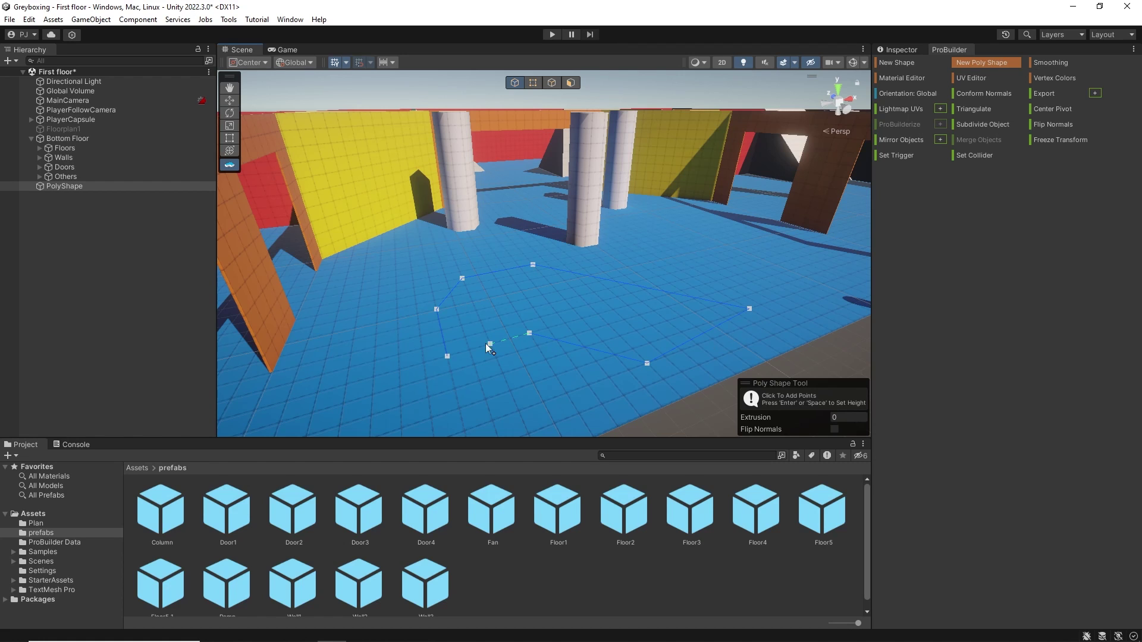
click(449, 355)
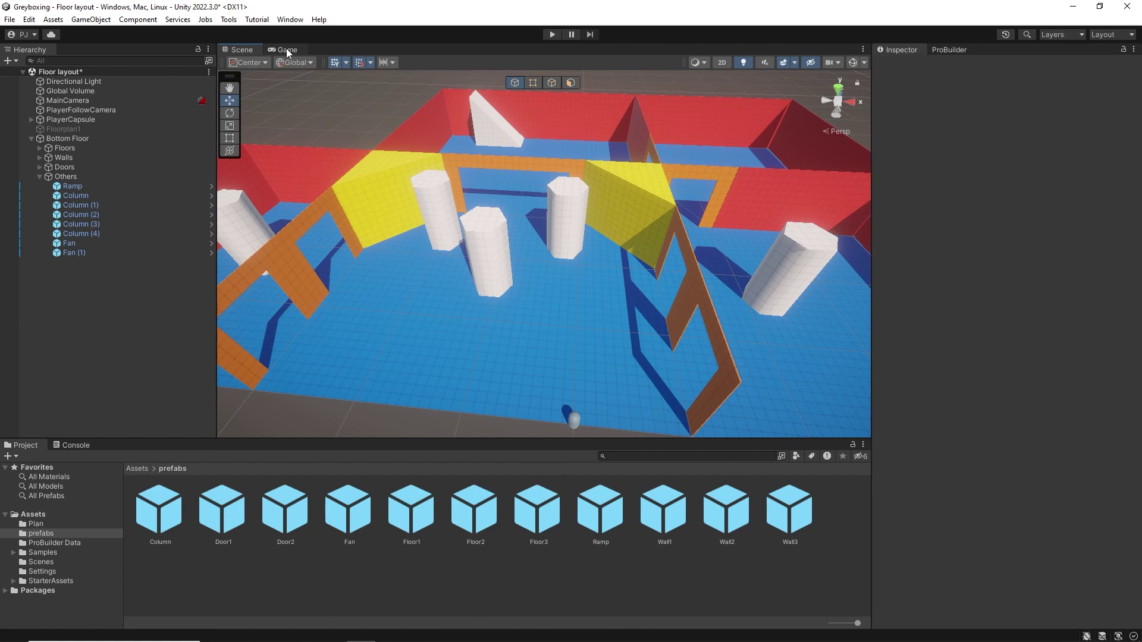
- Play-test the level in the Game view, walking through the doors and past the columns to the ramp
click(286, 49)
click(552, 34)
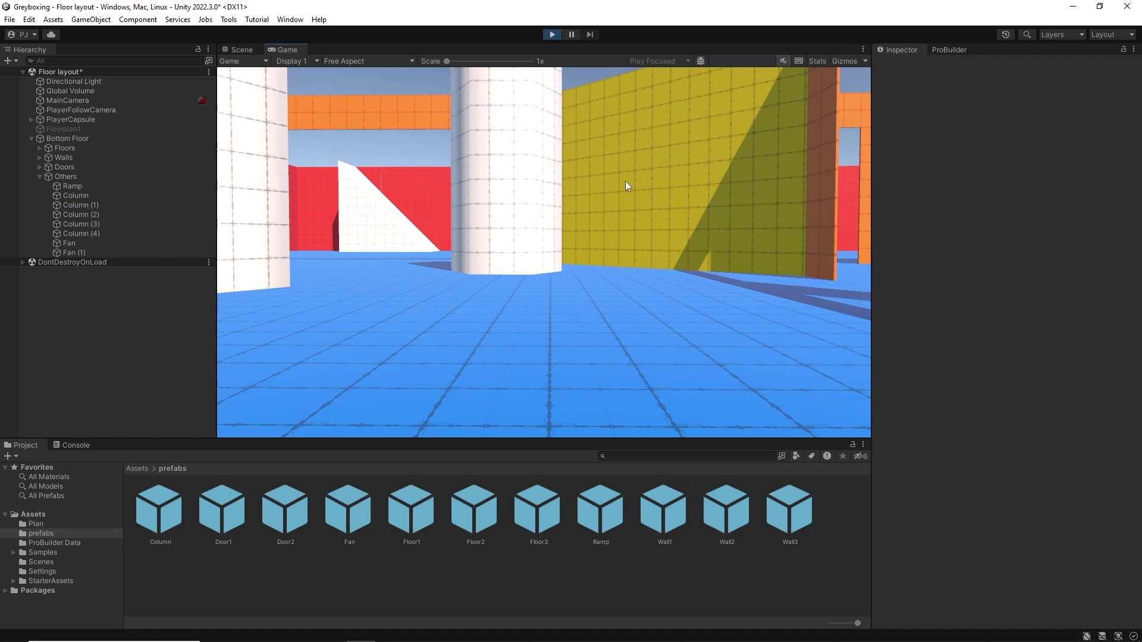
click(674, 175)
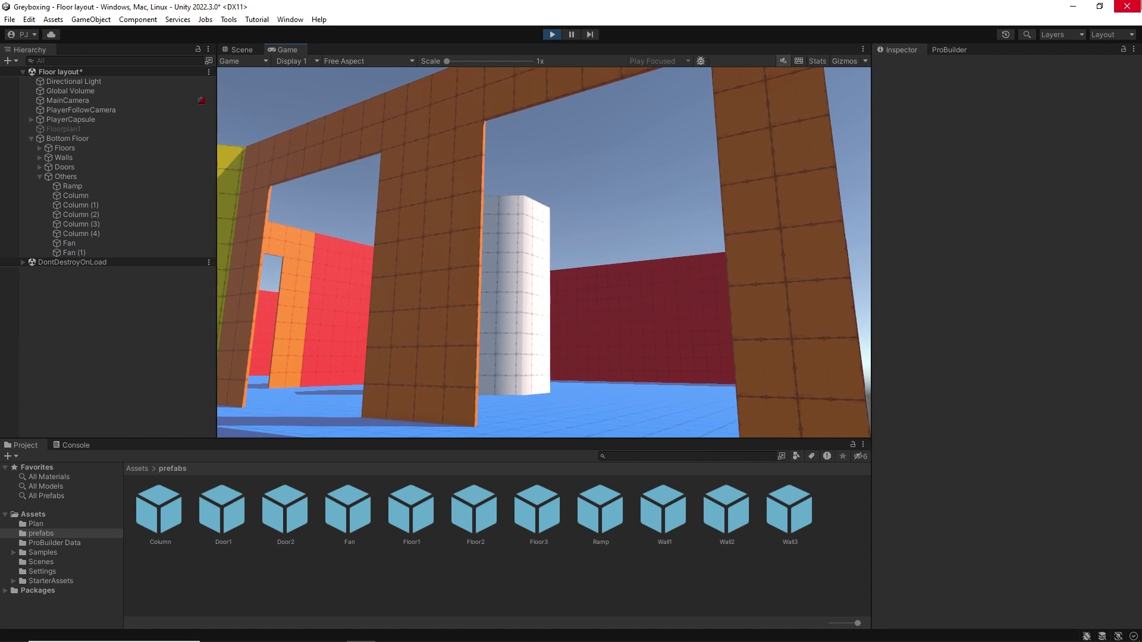
key(w)
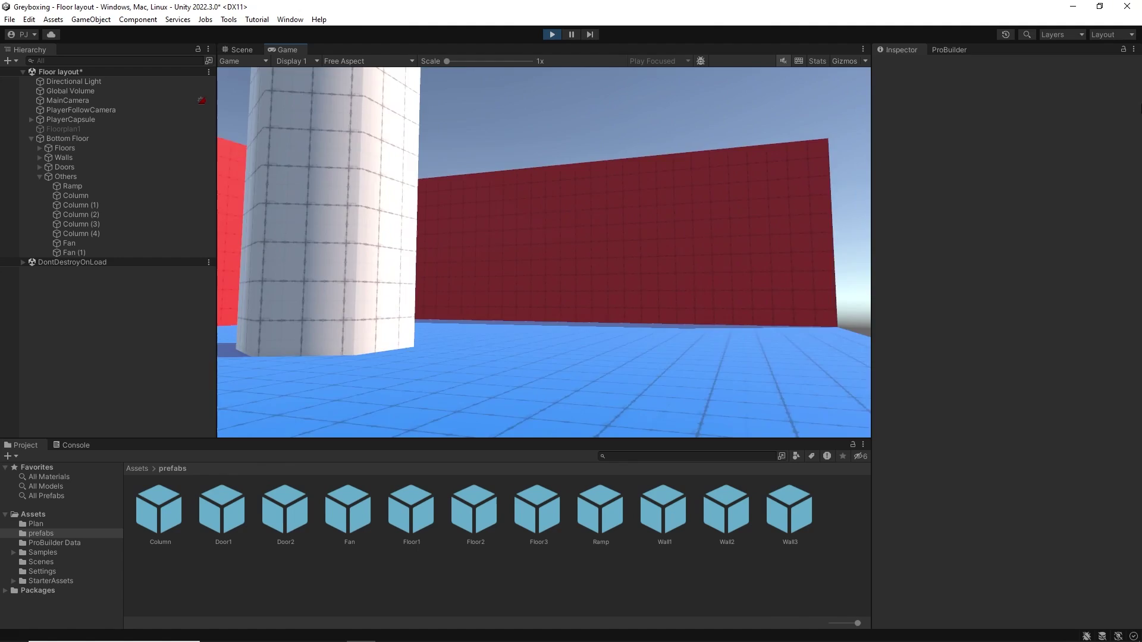
key(w)
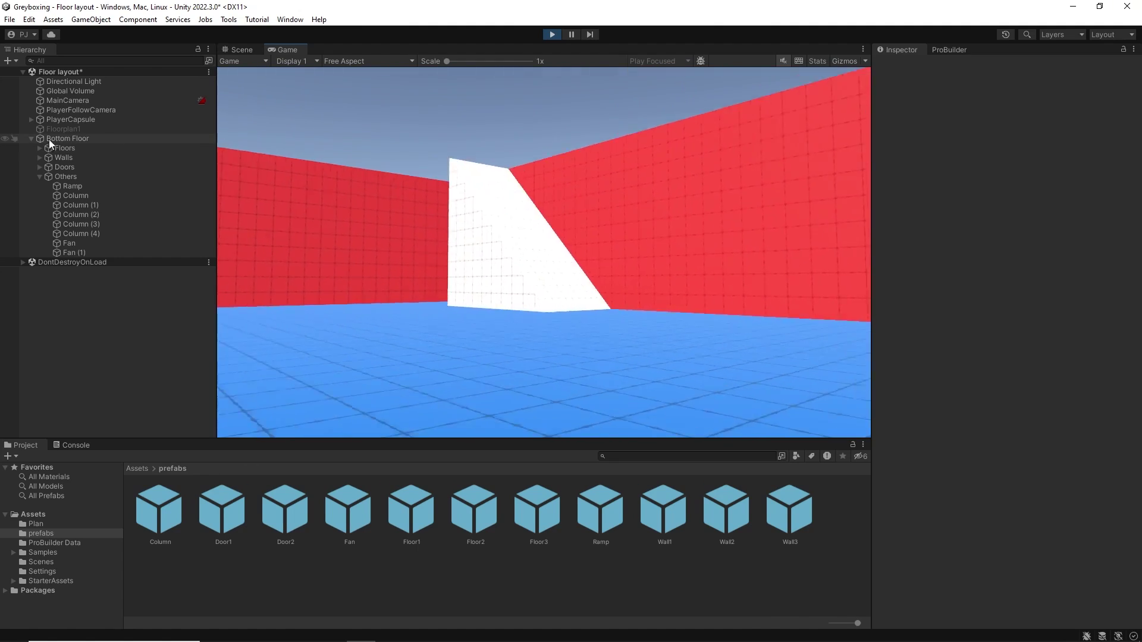
key(w)
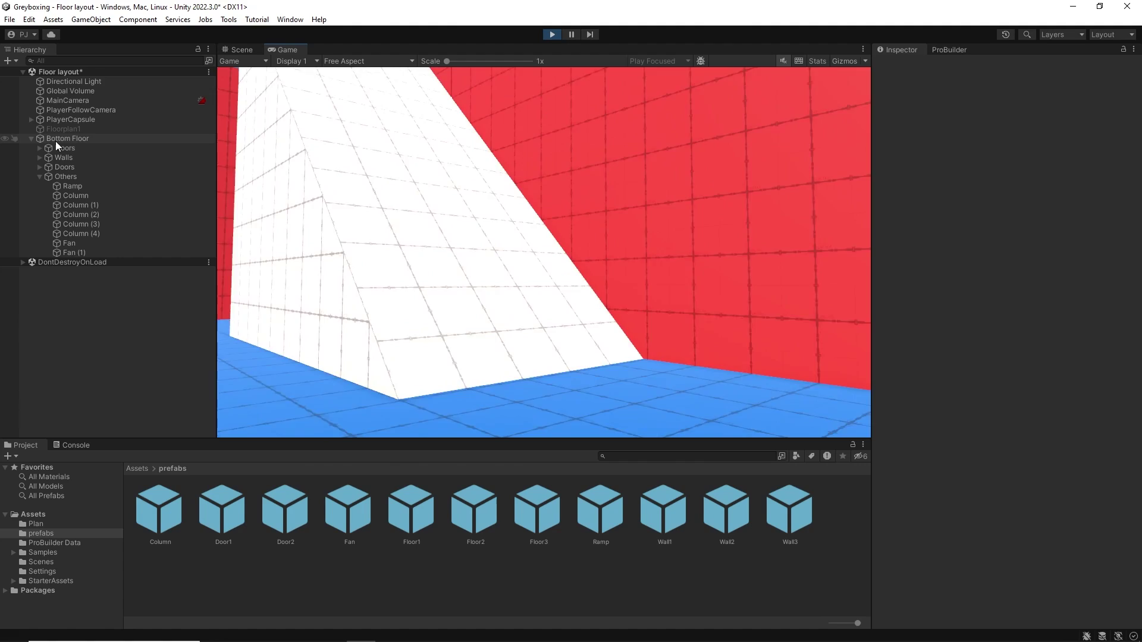
key(w)
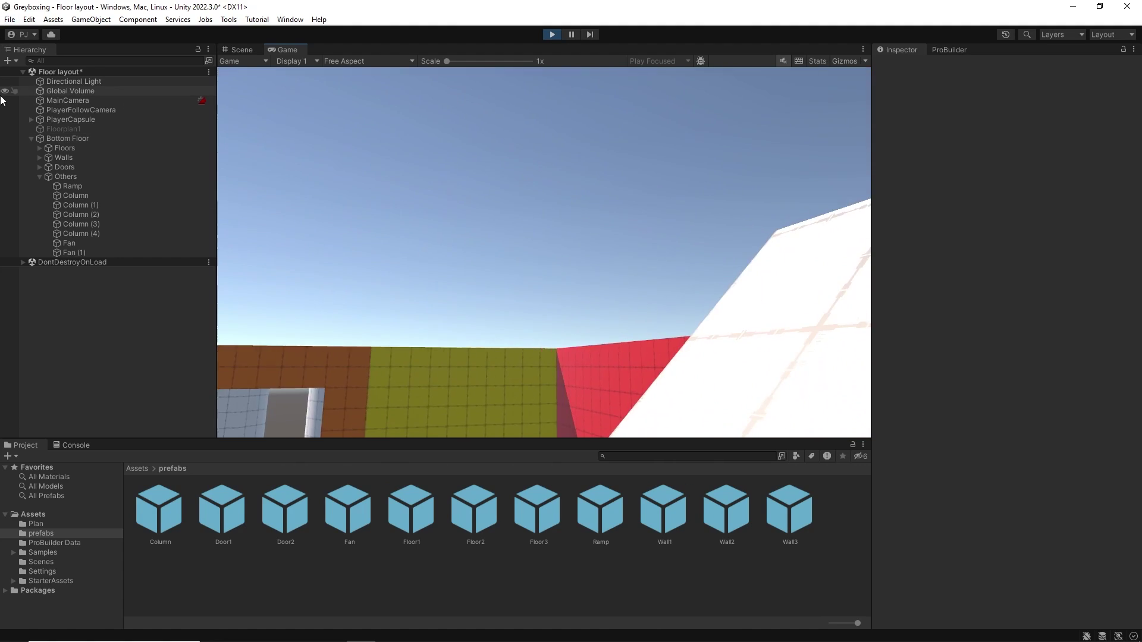
key(w)
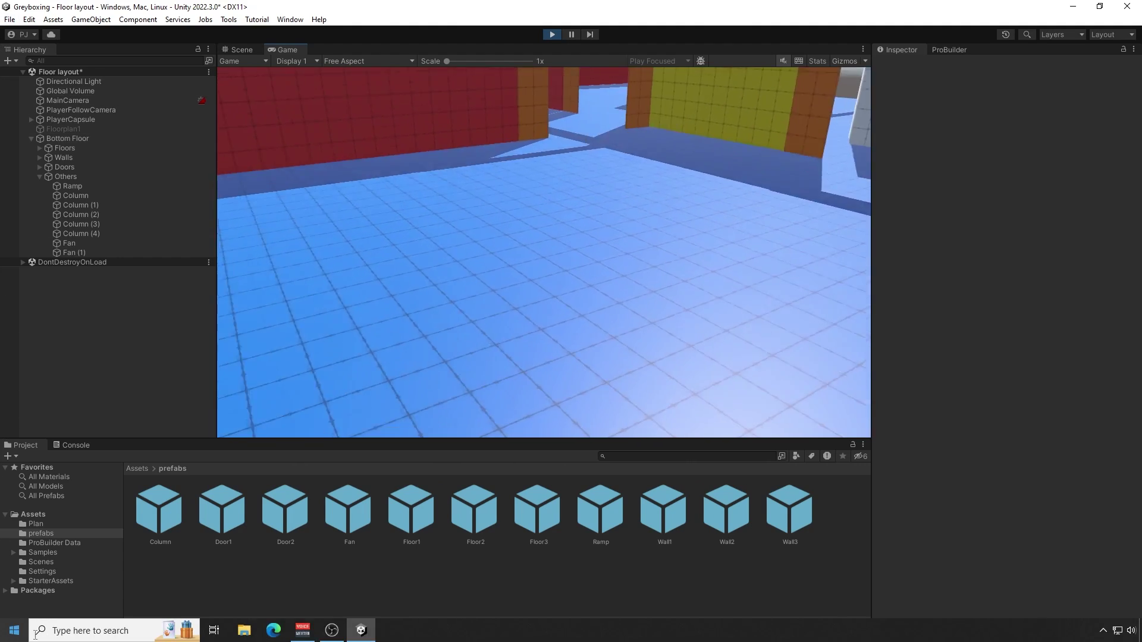
- Walk on from the blue floor toward the grey columns and end the play test
key(w)
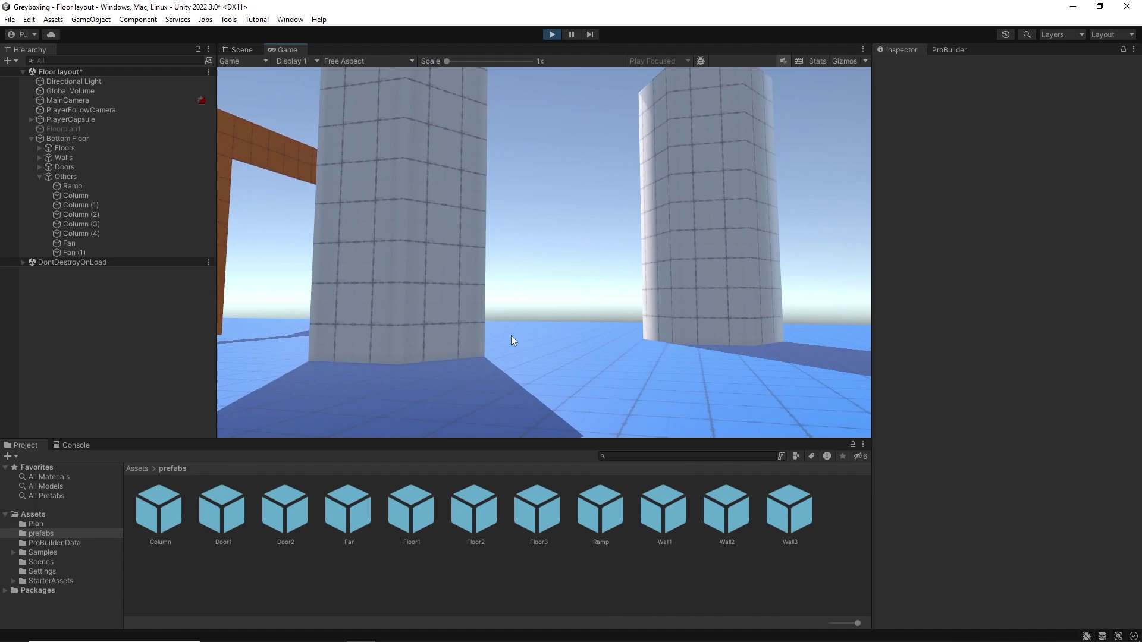
key(w)
key(ctrl+p)
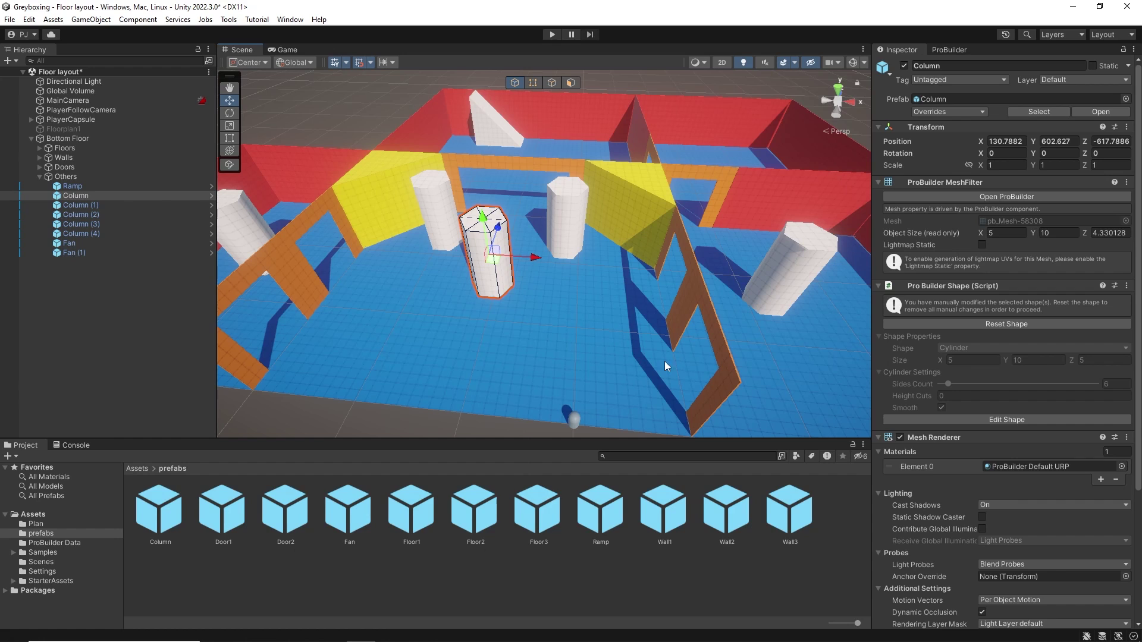
- Open the Column prefab, set its cylinder size to 3 in X and 3 in Z, and return to the scene
click(211, 195)
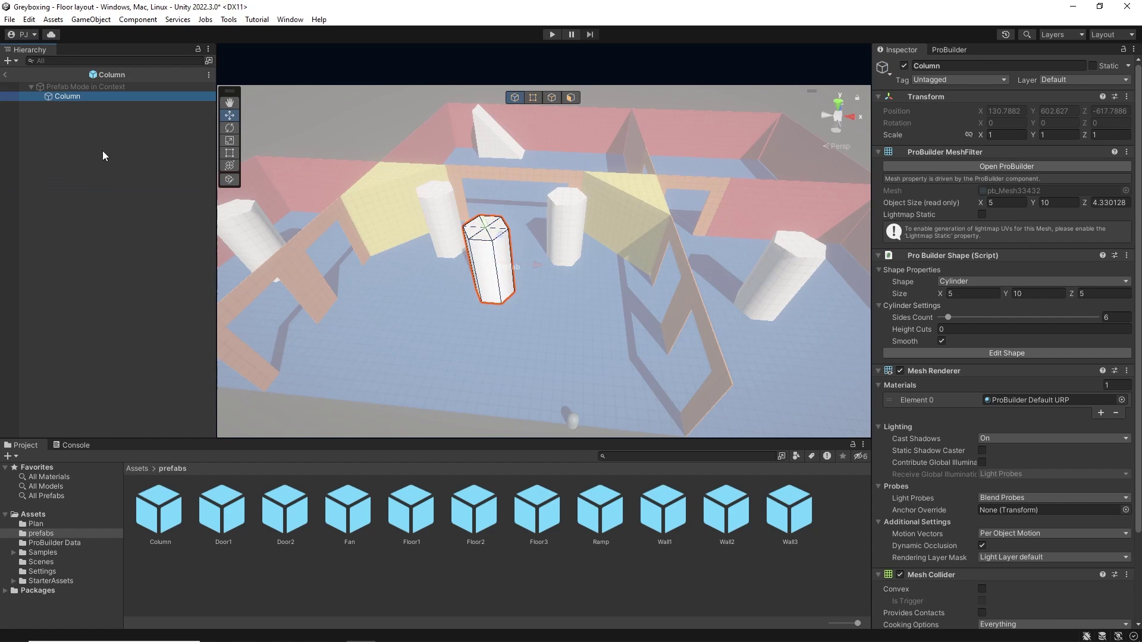
click(1015, 352)
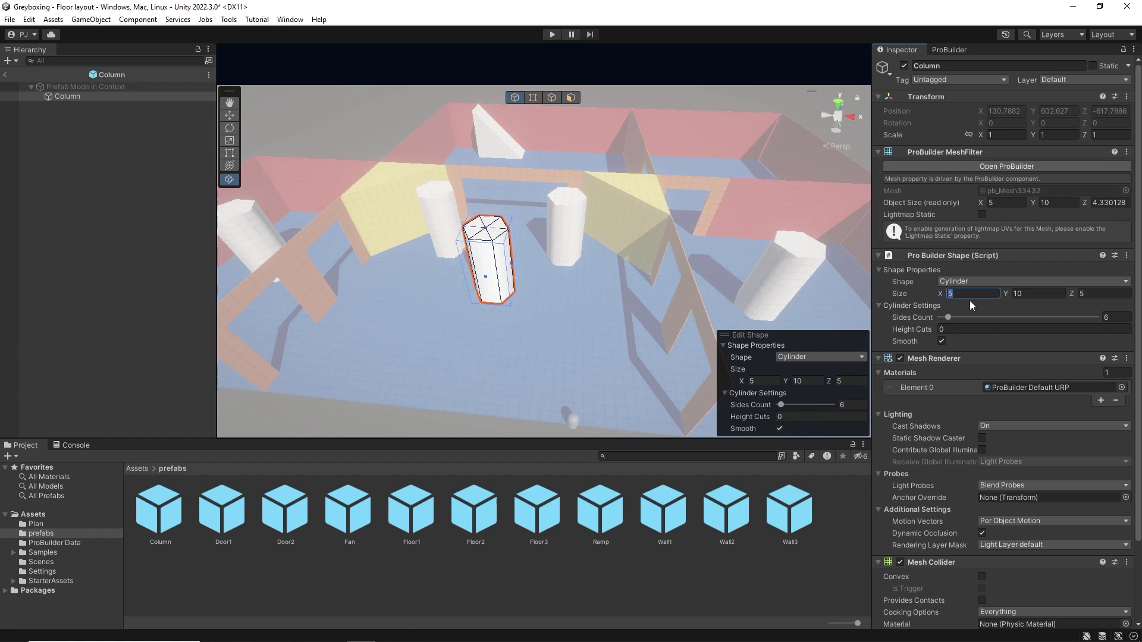
text(3)
click(1085, 294)
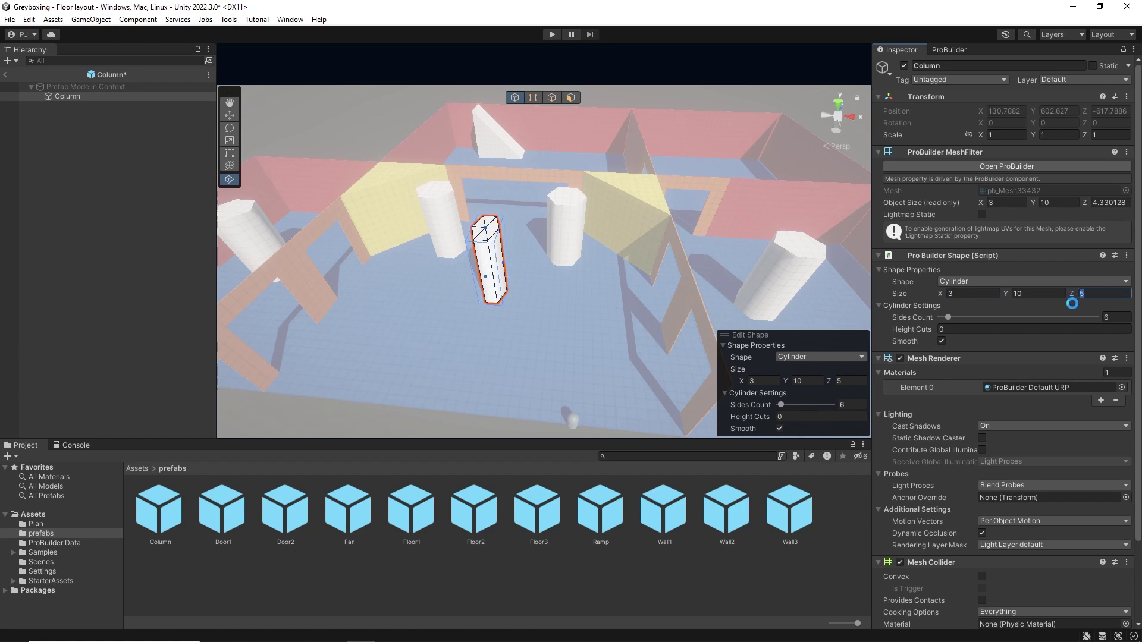
text(3)
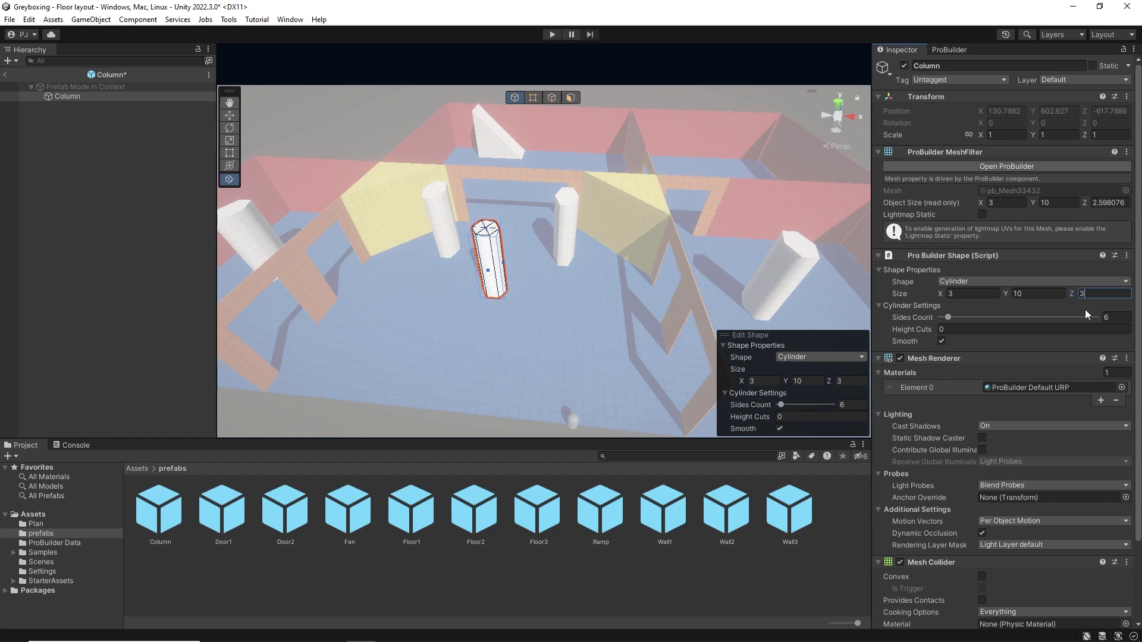
click(5, 75)
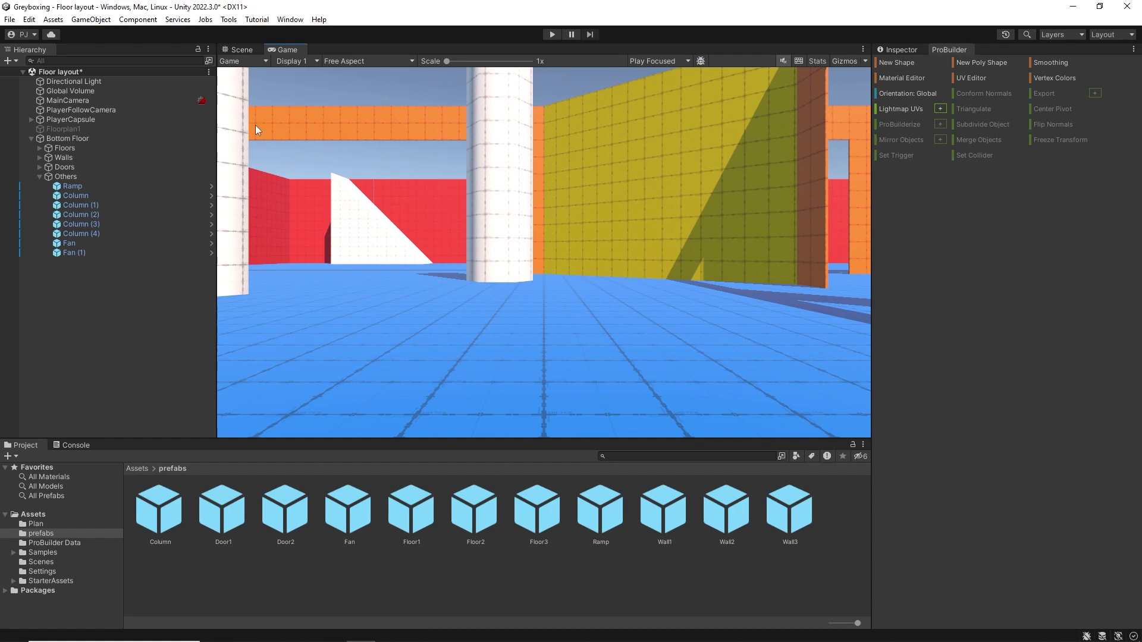
- Paste a copy of Floorplan1 in the scene and set its Y position to 10
click(239, 50)
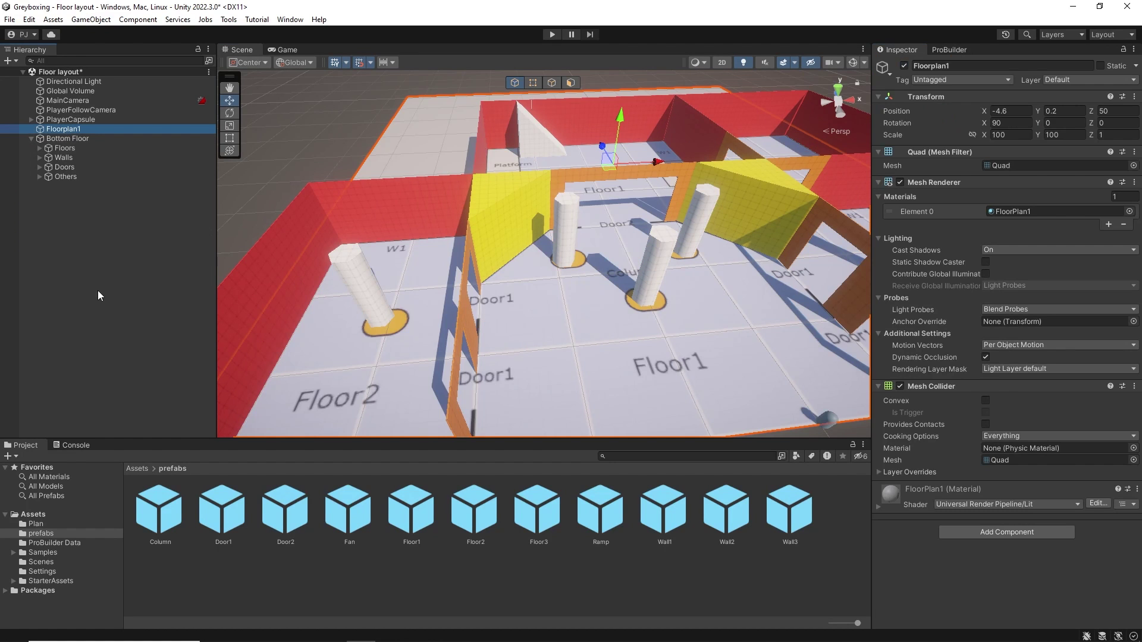
key(ctrl+v)
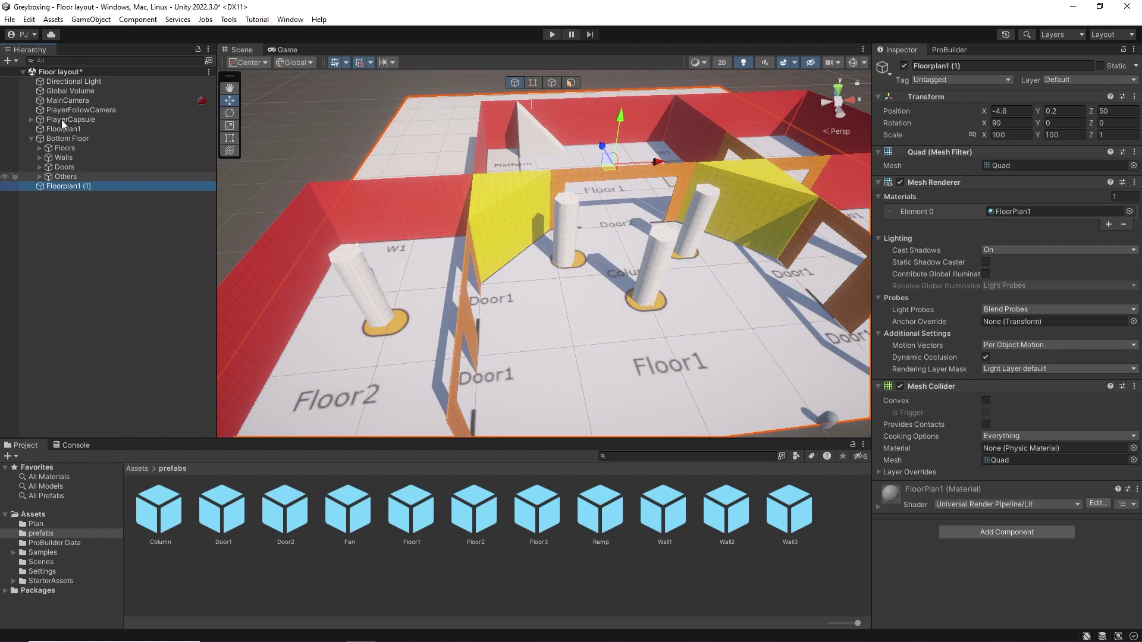
click(28, 20)
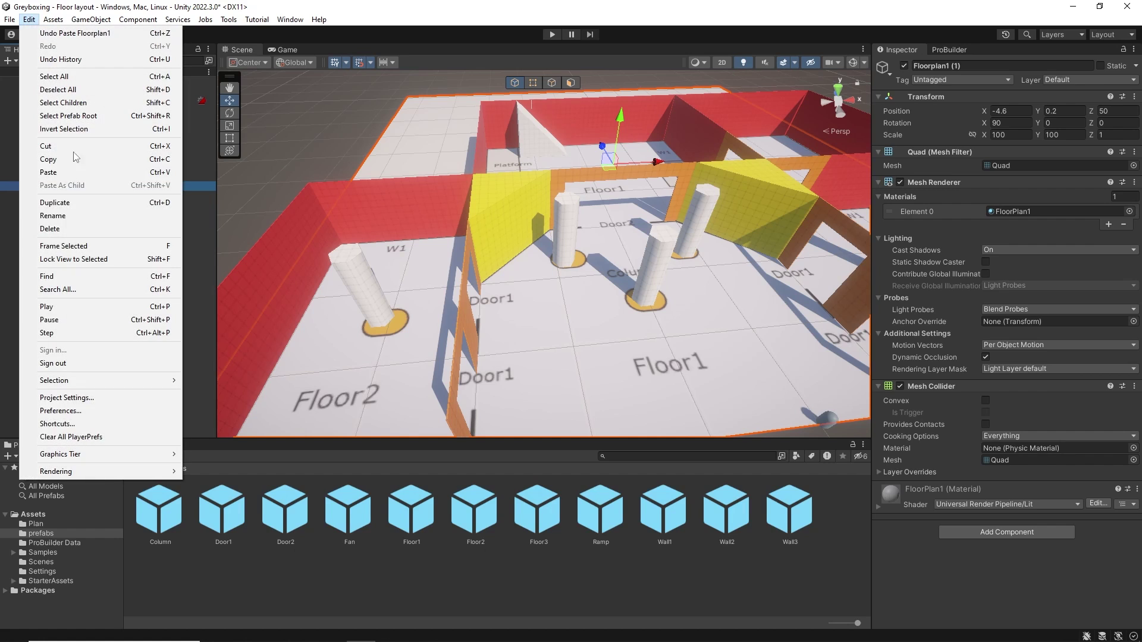
click(479, 24)
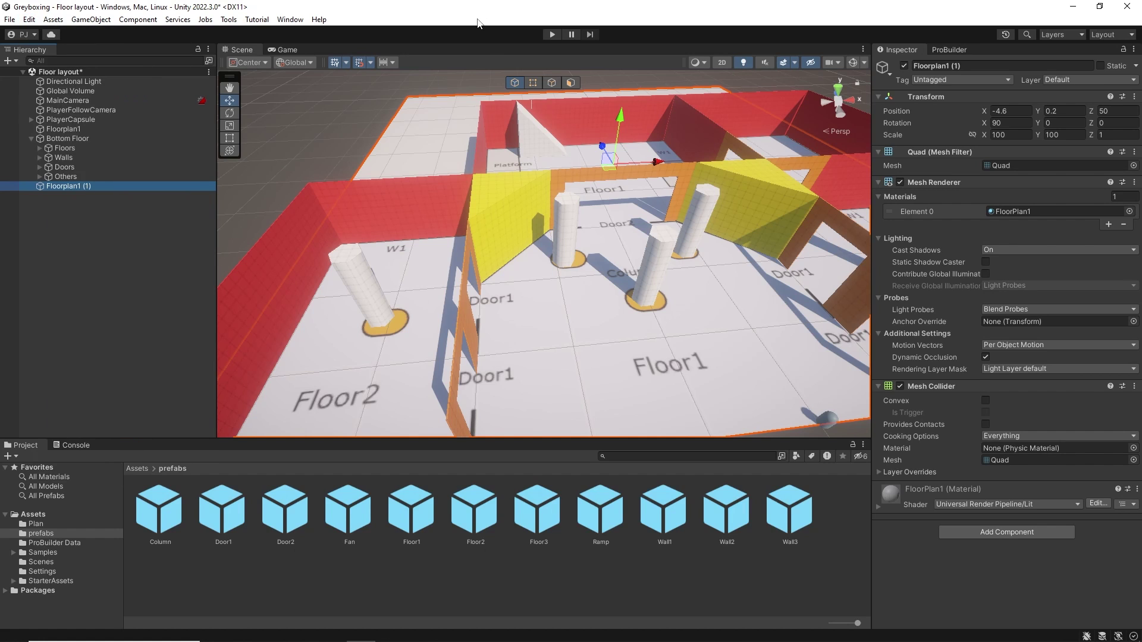
click(1066, 110)
text(10)
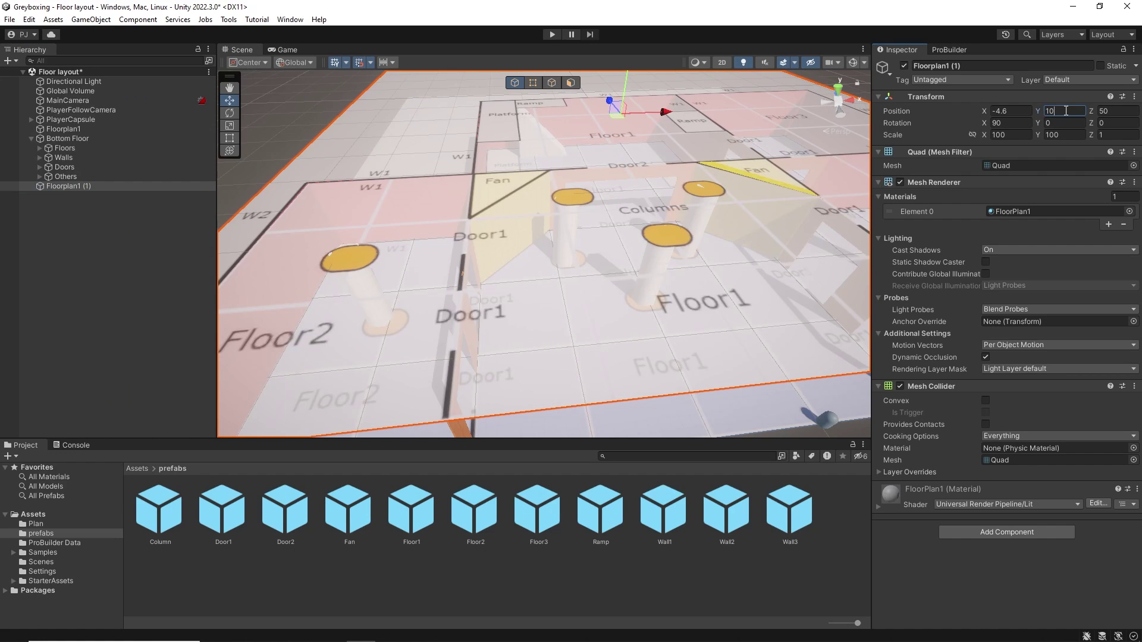
- Assign the FloorPlan1 2 material from the Plan folder to the raised floor plan copy
click(137, 469)
double_click(165, 515)
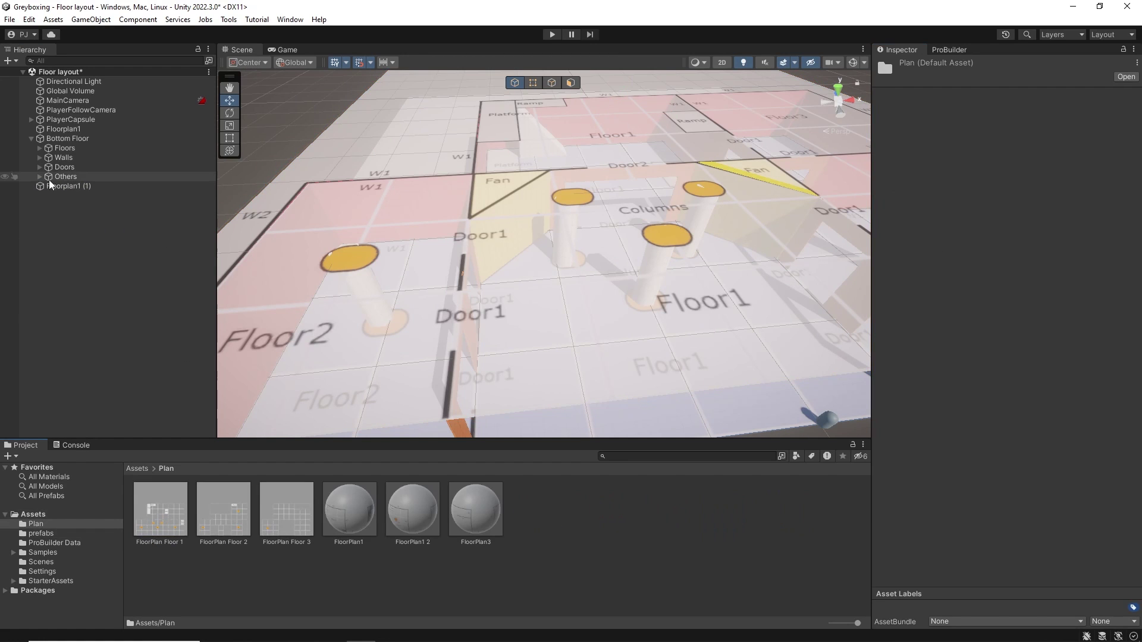
click(74, 186)
drag(412, 512, 1034, 216)
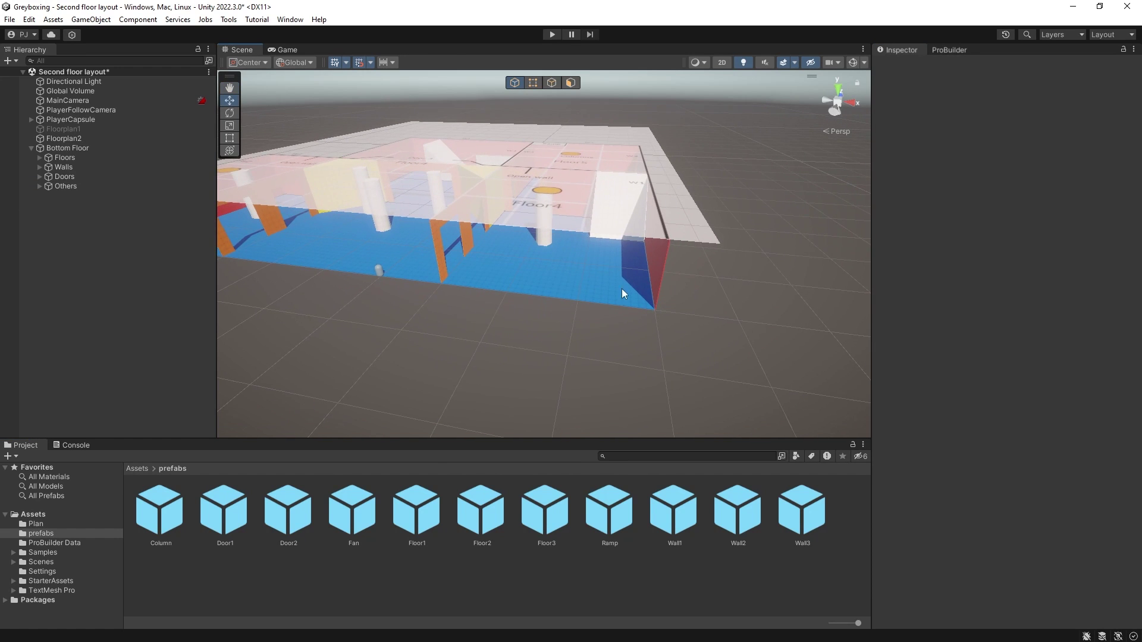
- Place a Wall1 prefab at the front corner of the outer red wall and raise it to Y 10
scroll(580, 245, down, 3)
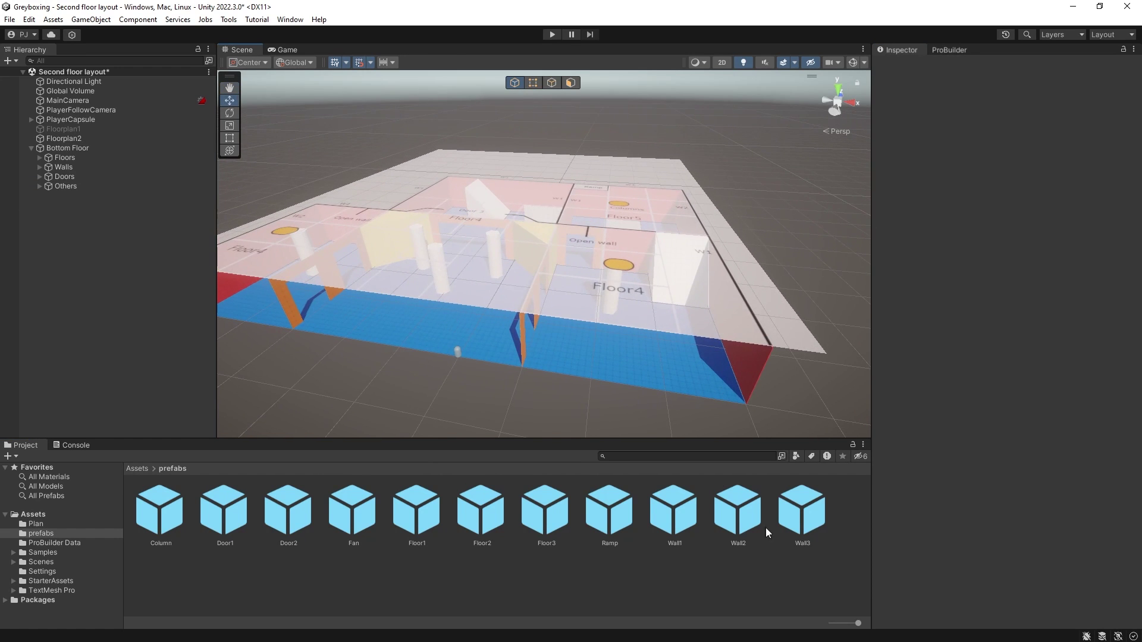
drag(671, 523, 747, 404)
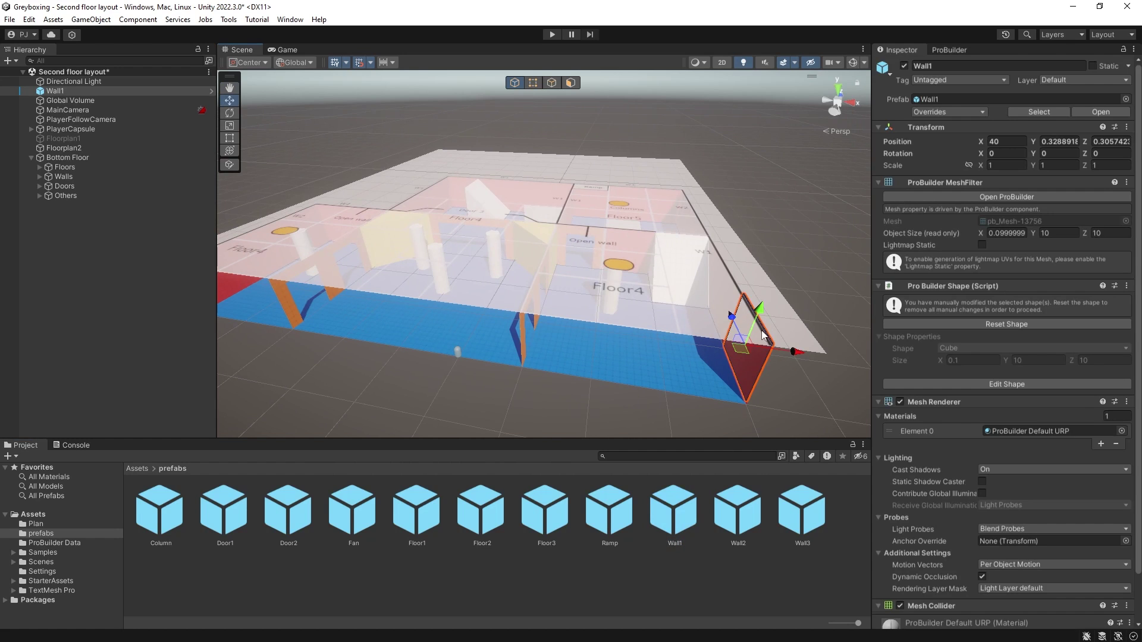
drag(759, 309, 773, 244)
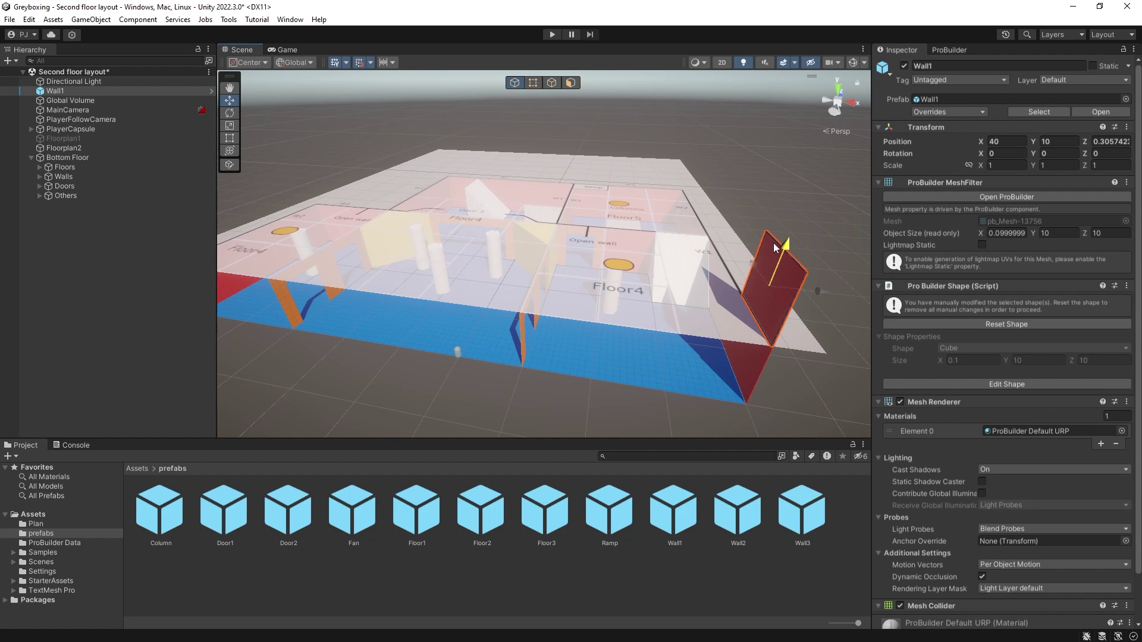
middle_drag(690, 324, 584, 288)
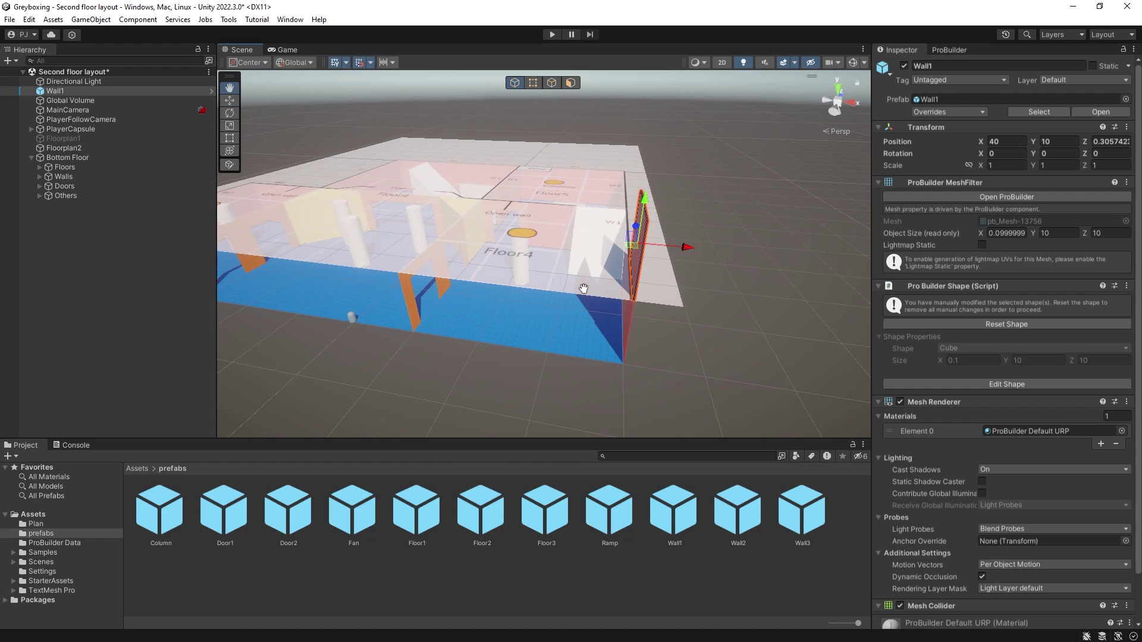
- Hide Floorplan2 and snap the raised Wall1 to Z 0 so it aligns with the wall below
click(65, 148)
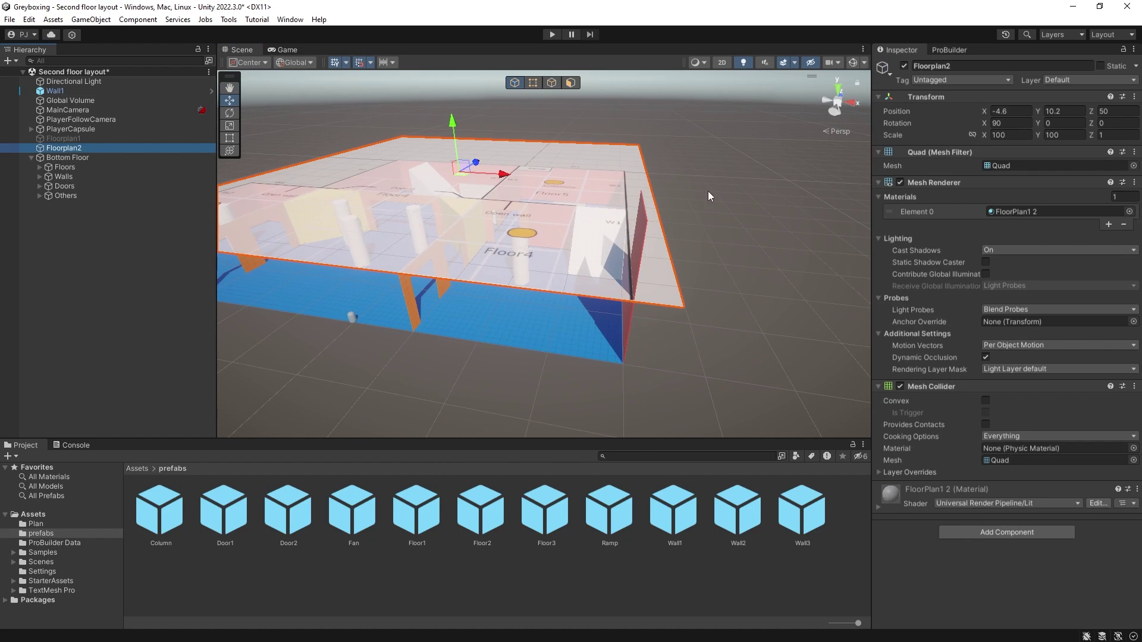
click(905, 66)
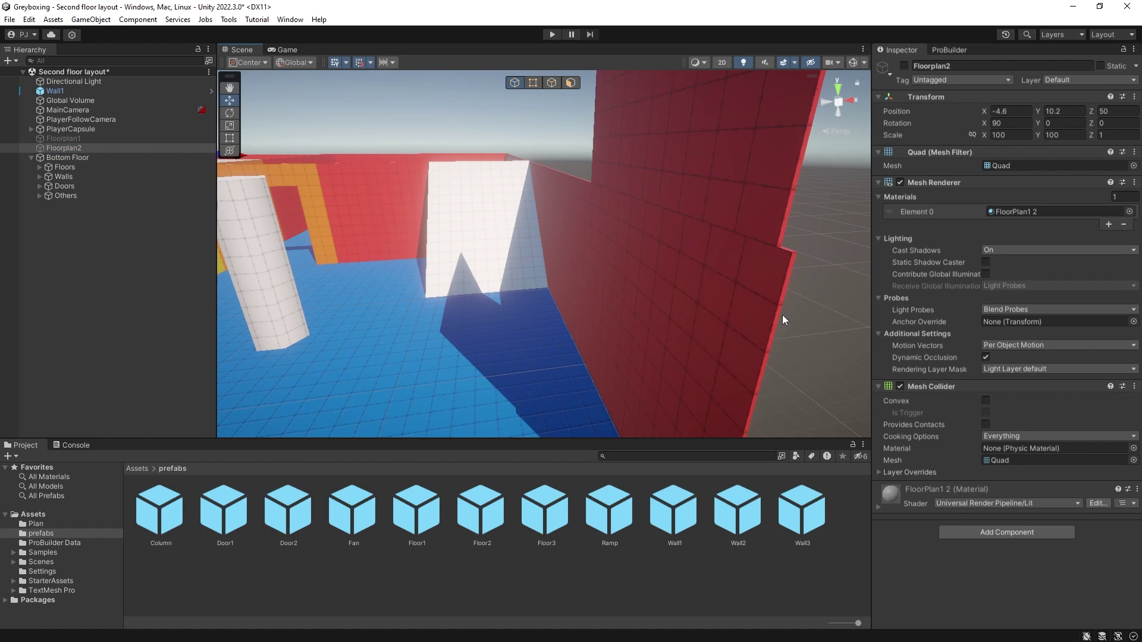
click(781, 215)
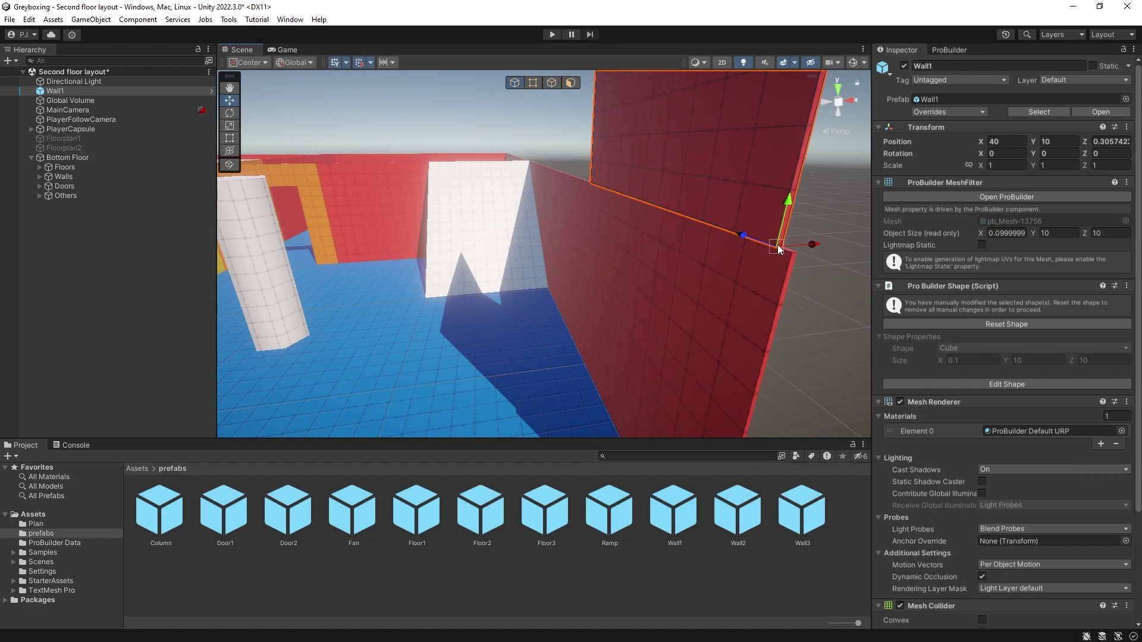
drag(777, 245, 780, 252)
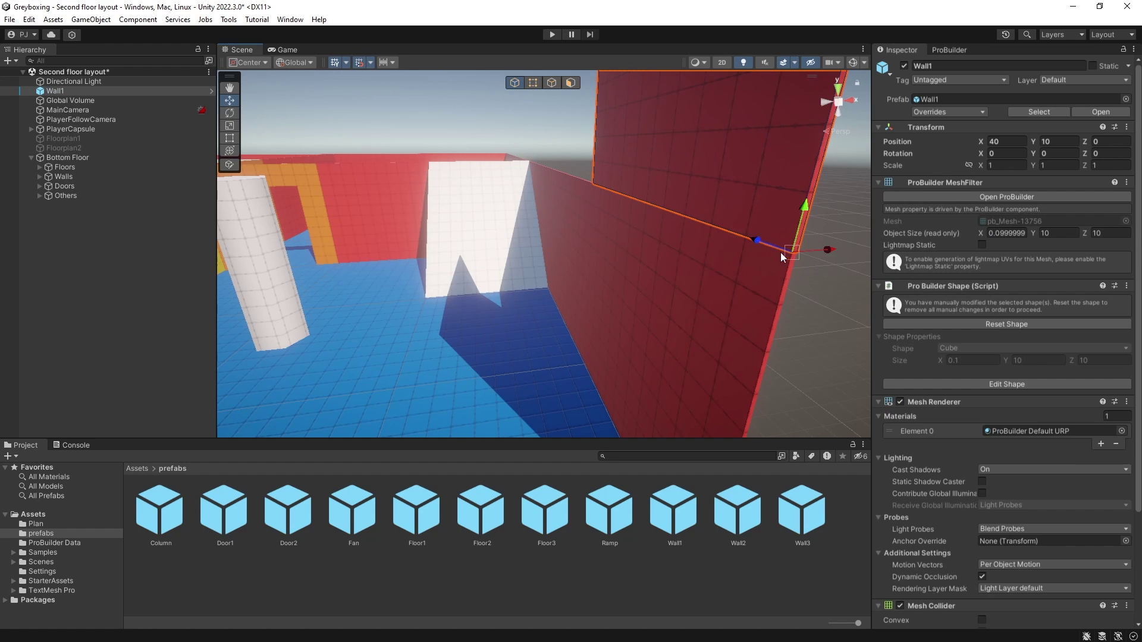
click(154, 326)
- Create a 20 × 10 × 0.1 Door shape with pediment height 2 and side width 2 at the Door 3 label
middle_drag(801, 268, 666, 283)
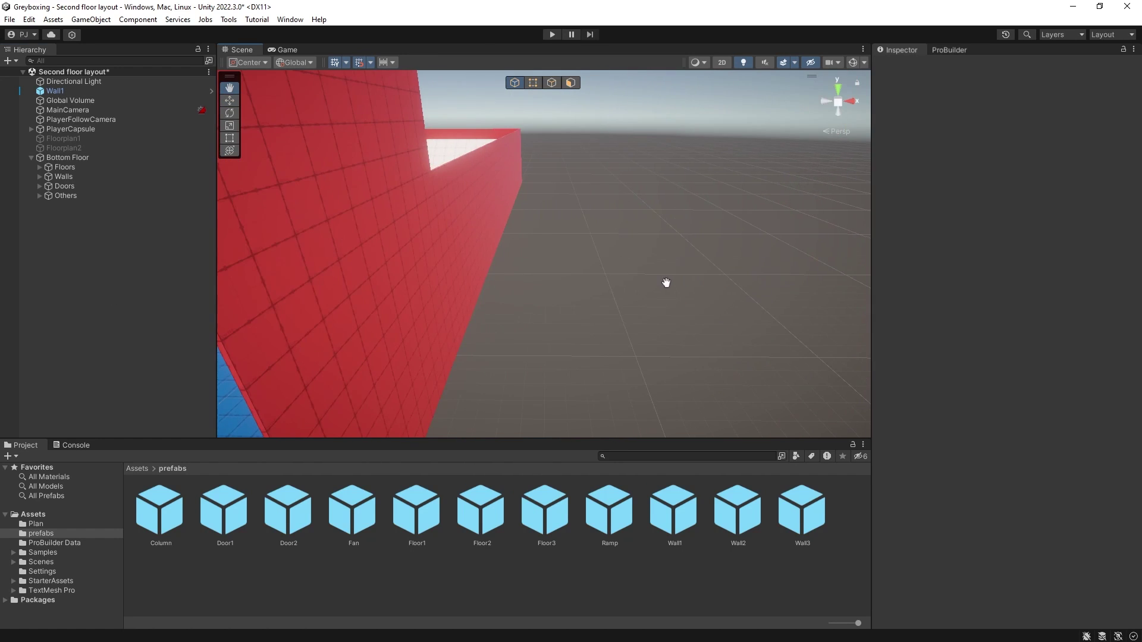
right_drag(667, 283, 515, 271)
middle_drag(511, 284, 512, 304)
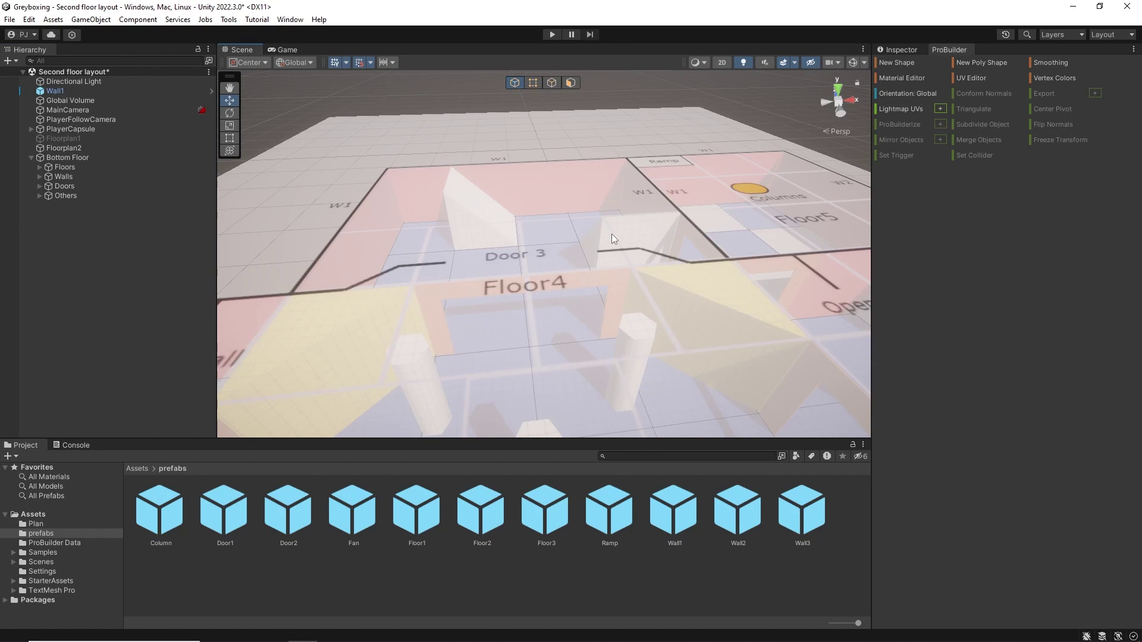
click(900, 63)
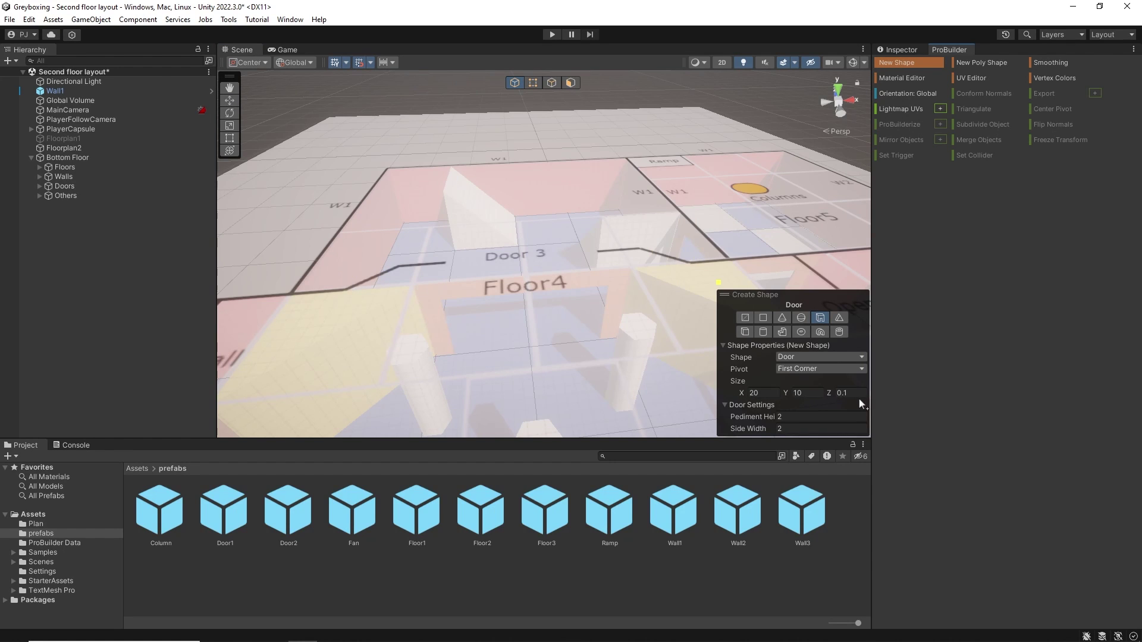
click(410, 282)
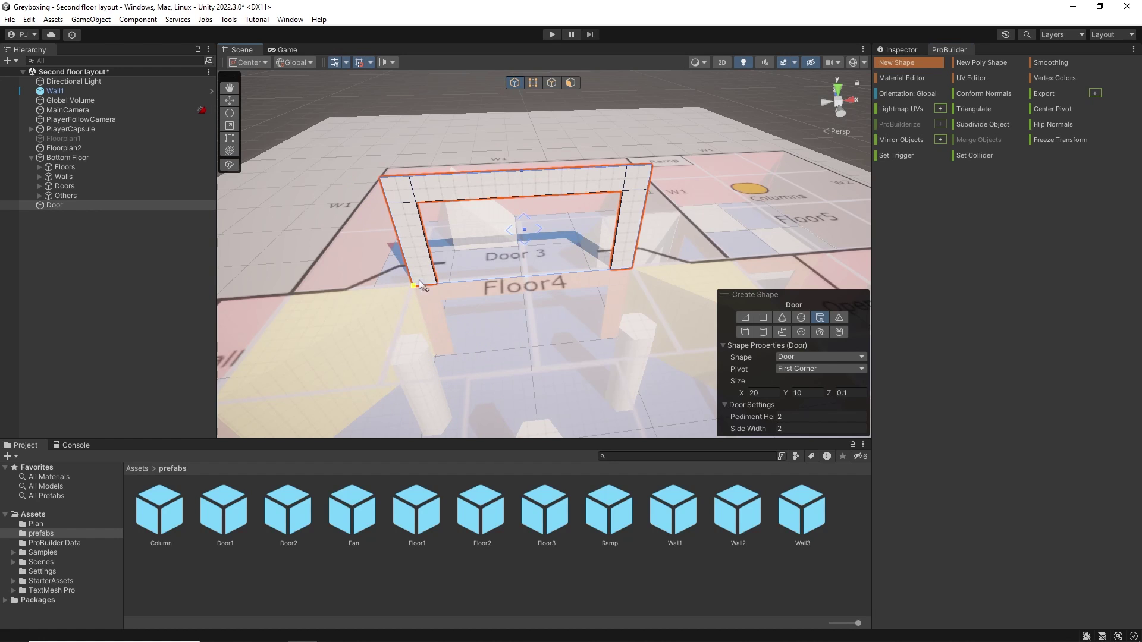
click(897, 63)
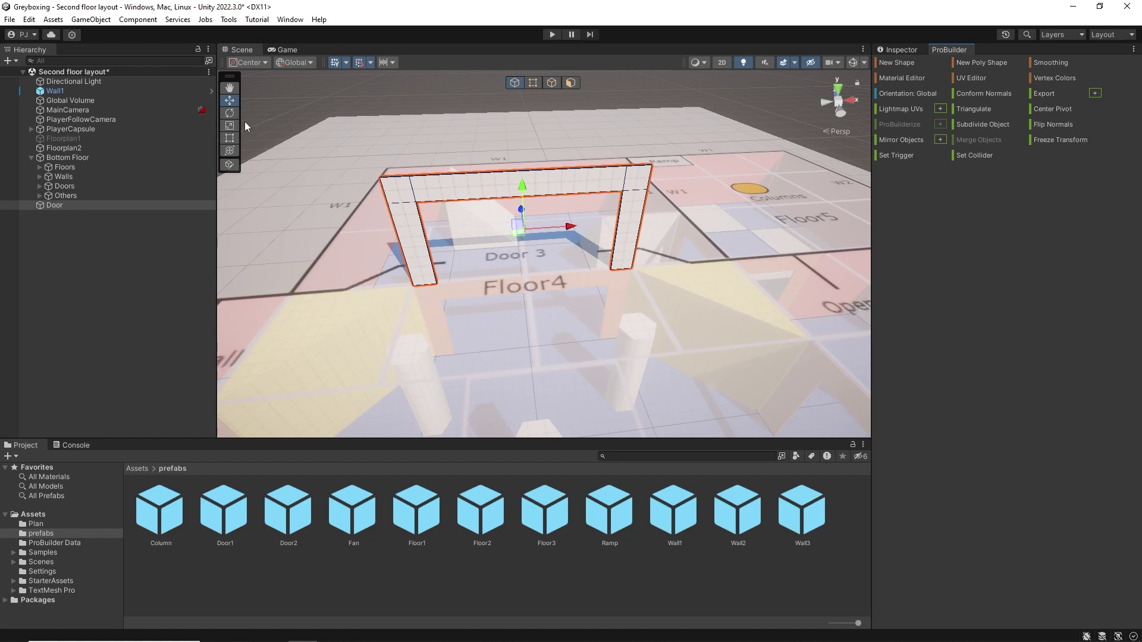
- Hide the Floorplan2 plane so the new door stands clear above the bottom floor
click(71, 148)
click(906, 51)
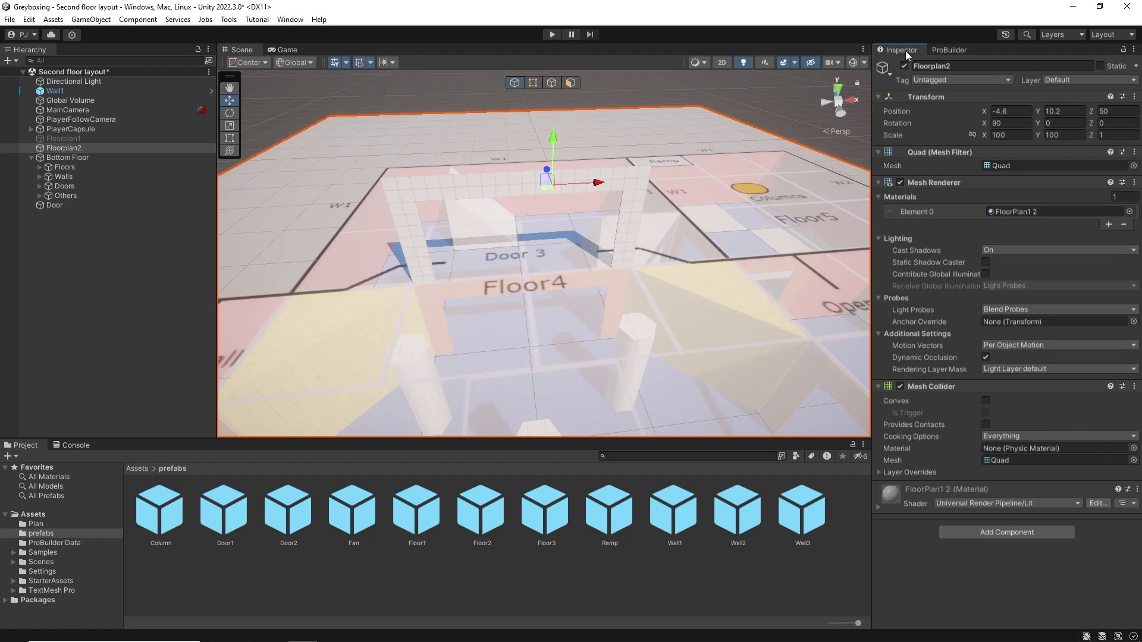
click(904, 66)
right_drag(559, 241, 714, 238)
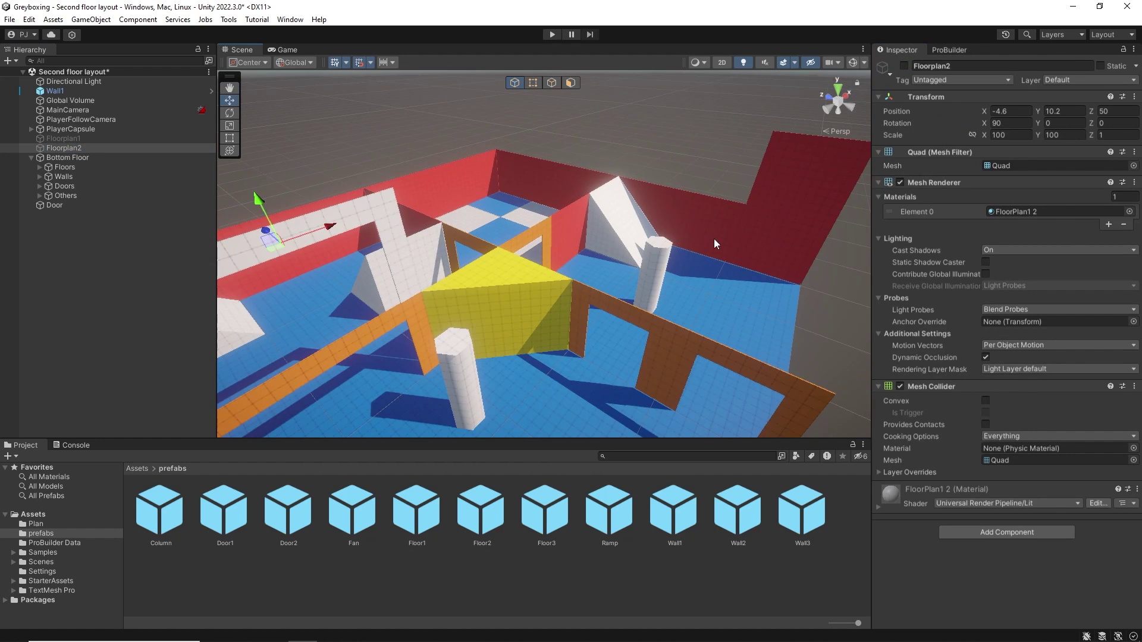
middle_drag(553, 261, 656, 240)
scroll(669, 238, up, 2)
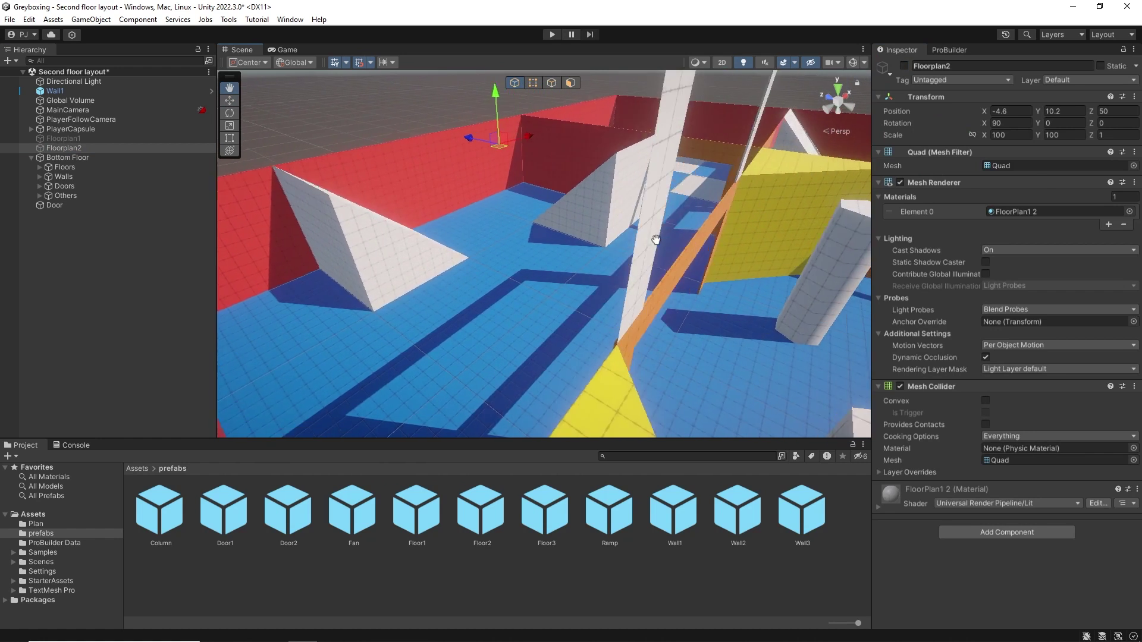
- Select the new Door, focus on it and pick the outer vertical edges of its side post in edge selection mode
click(656, 239)
key(f)
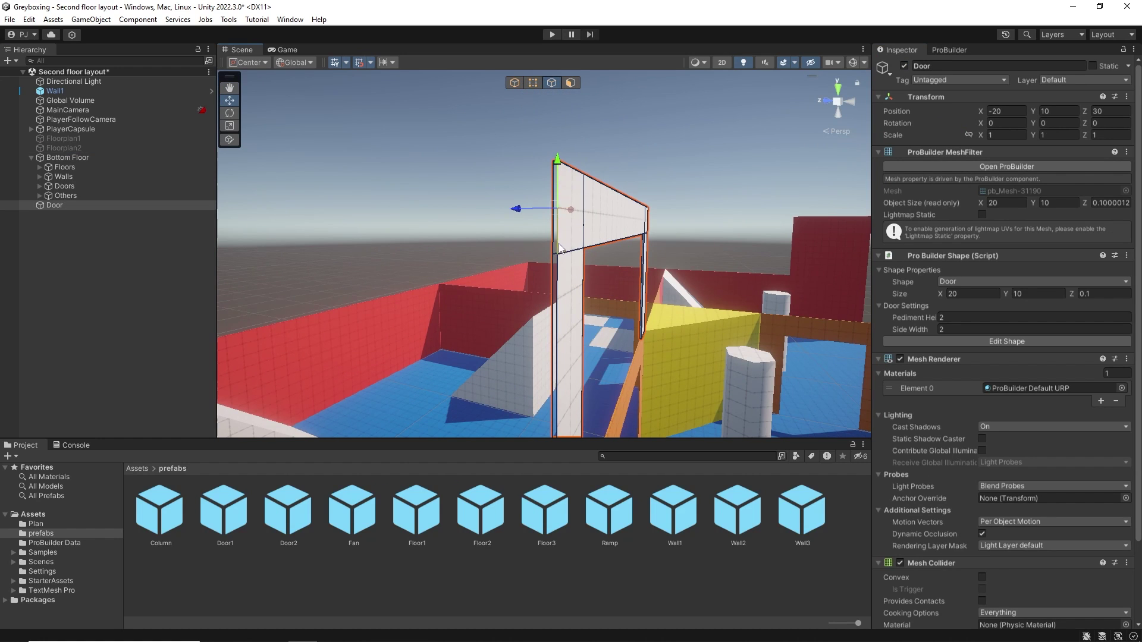
click(947, 50)
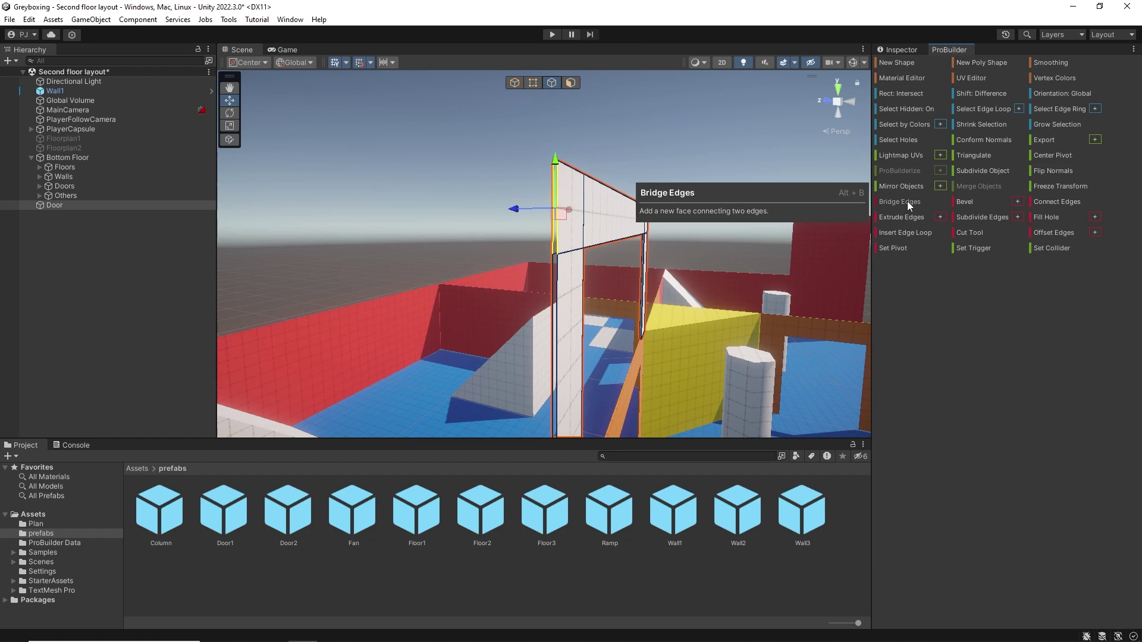
click(552, 335)
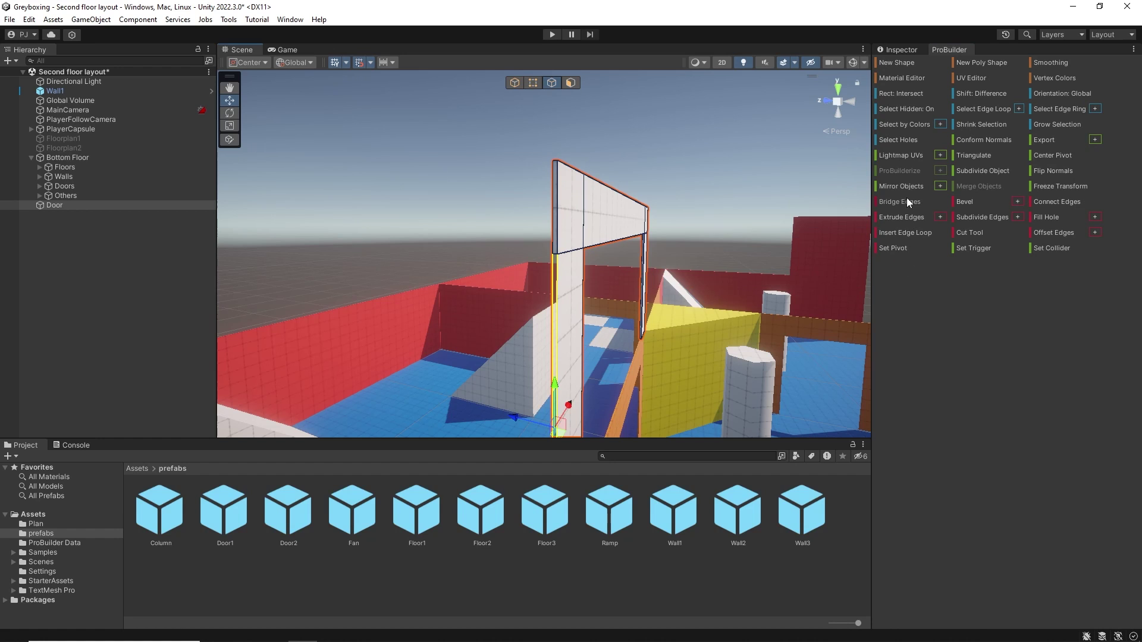
- Extrude the upper and lower outer side faces of the Door's first post by face normal with a distance of 10
click(573, 83)
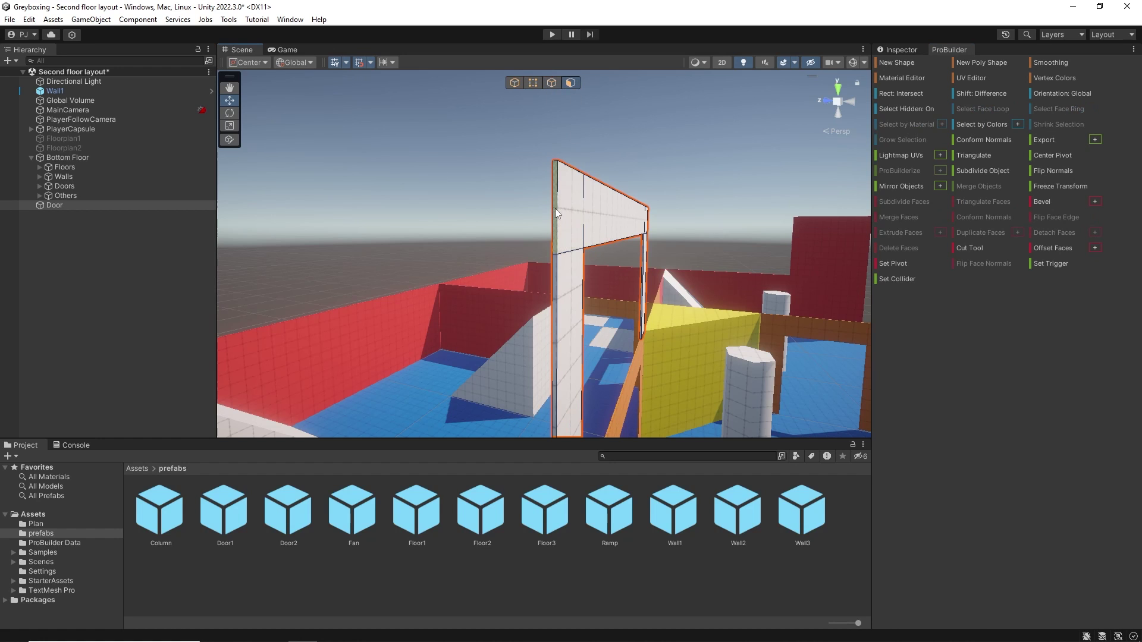
click(555, 238)
shift+click(554, 286)
right_drag(630, 323, 592, 369)
click(940, 233)
click(930, 306)
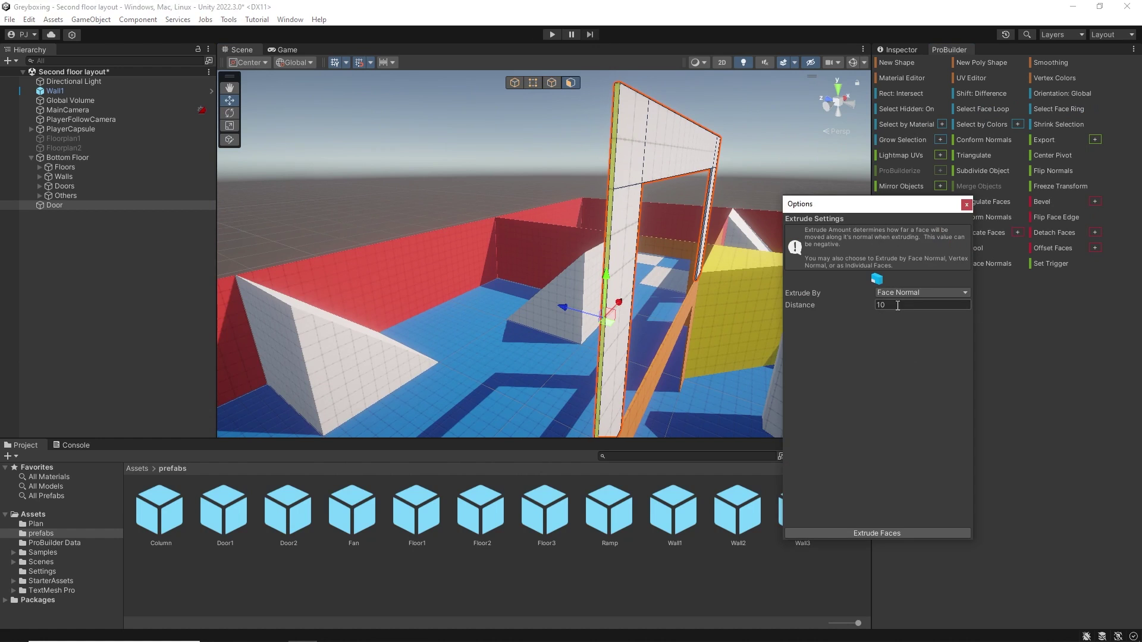
text(10)
key(Return)
click(913, 534)
click(966, 206)
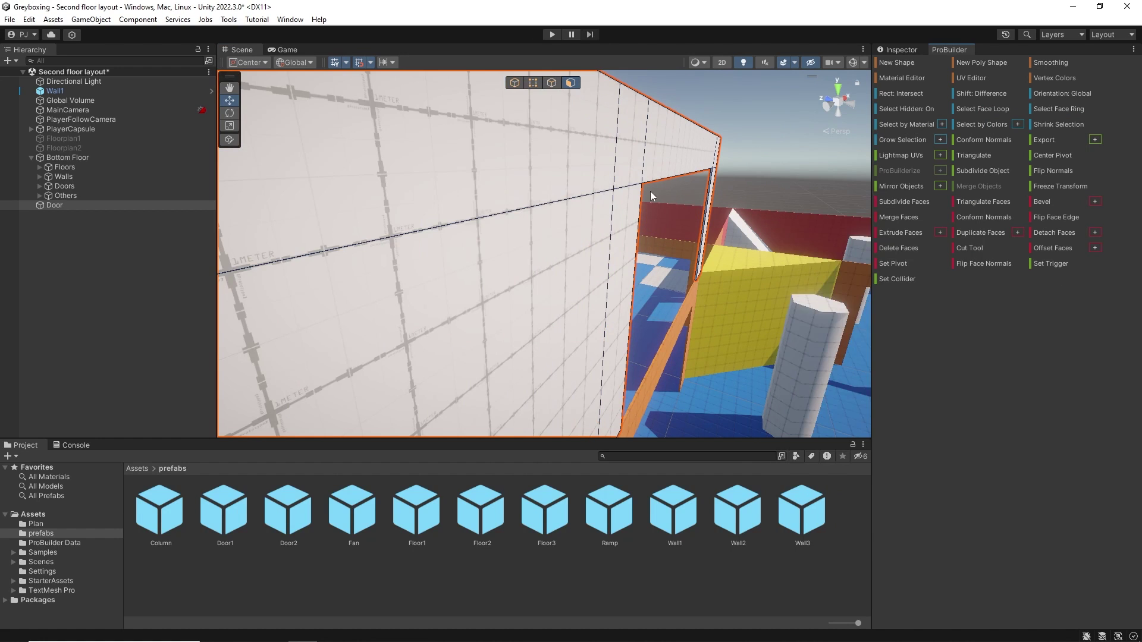
scroll(651, 191, down, 5)
right_drag(665, 204, 607, 262)
alt+drag(744, 223, 529, 226)
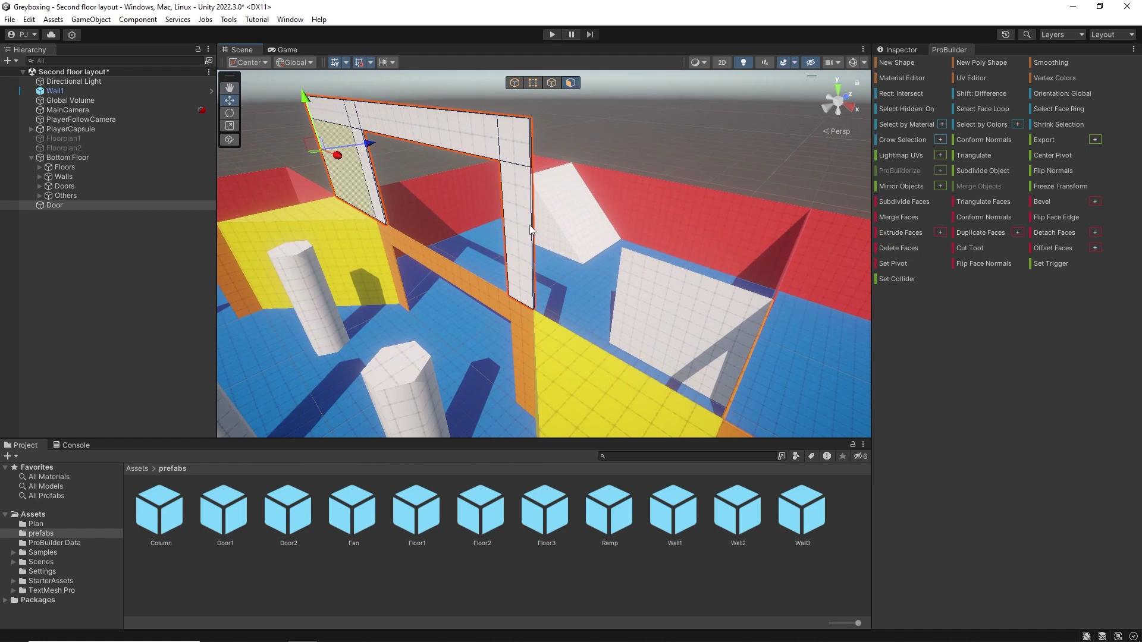
click(553, 83)
click(529, 145)
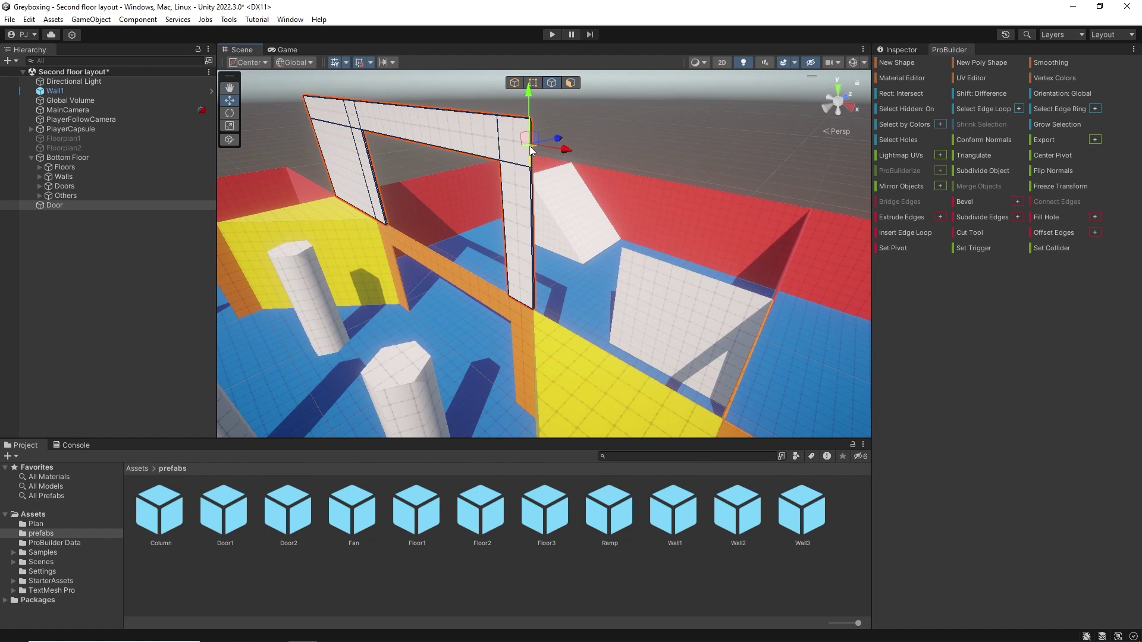
key(f)
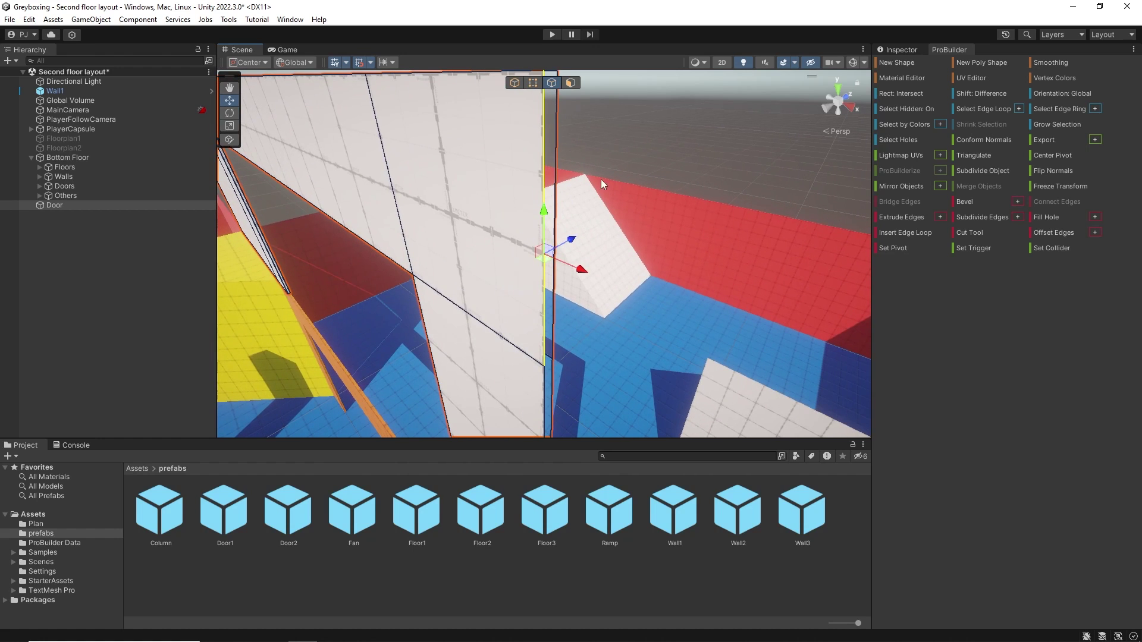
shift+click(556, 172)
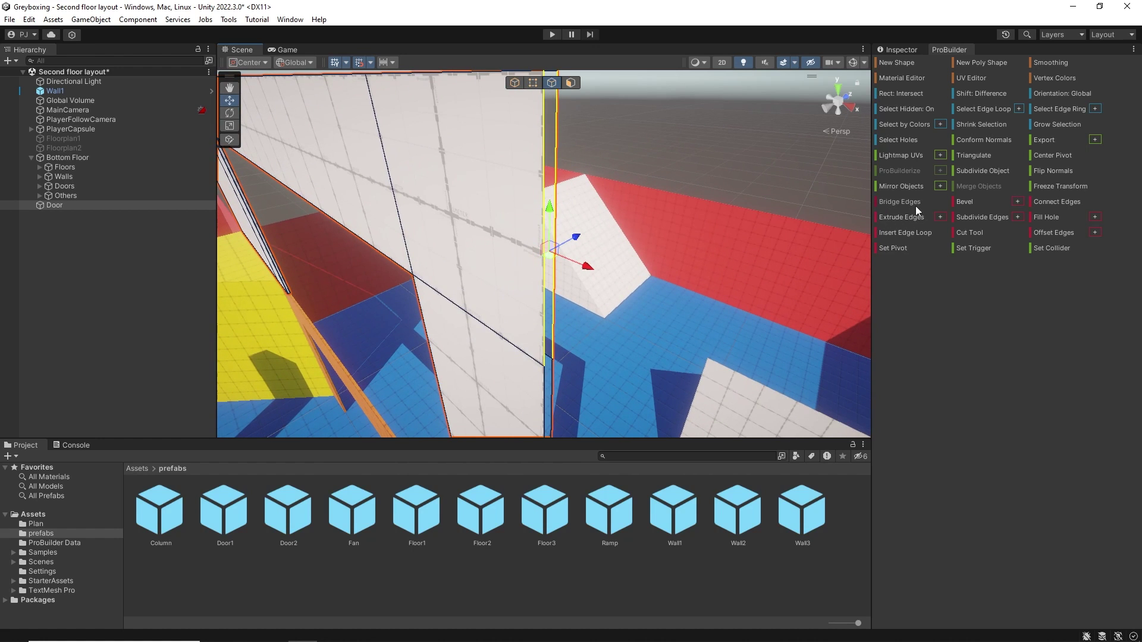
click(544, 397)
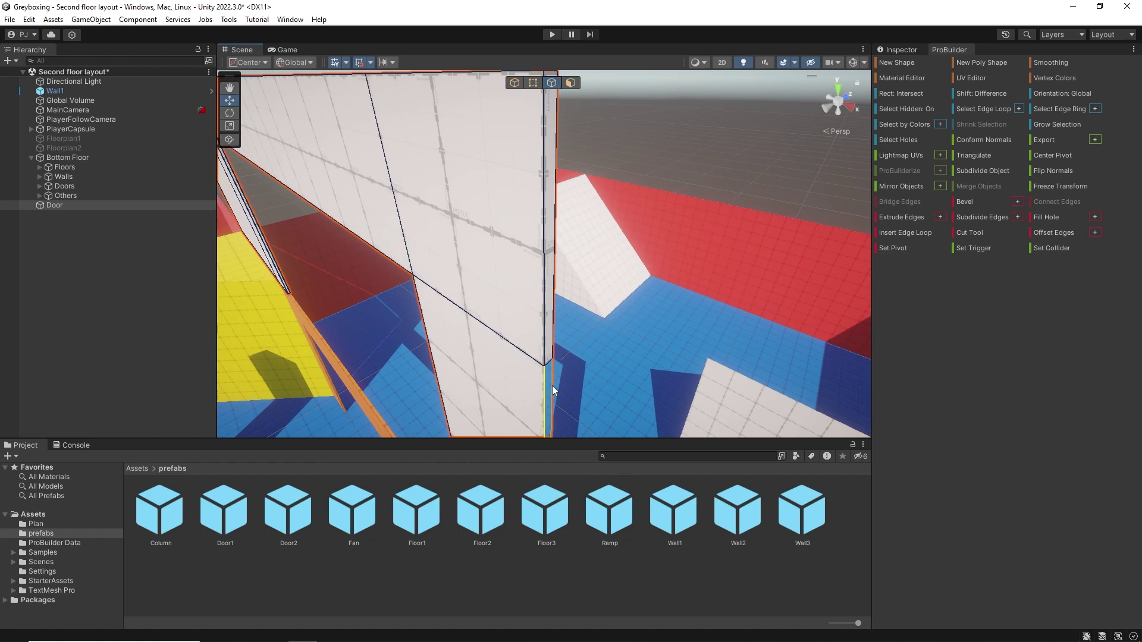
shift+click(553, 388)
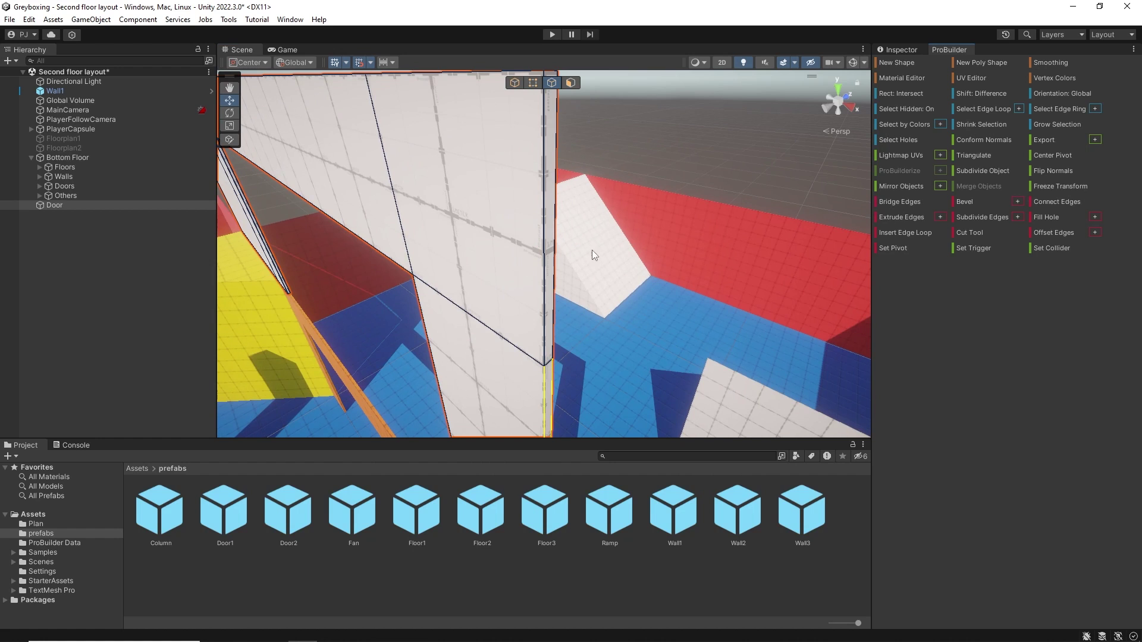
- Extrude the upper and lower outer side faces of the Door's opposite post by the same distance of 10
click(572, 82)
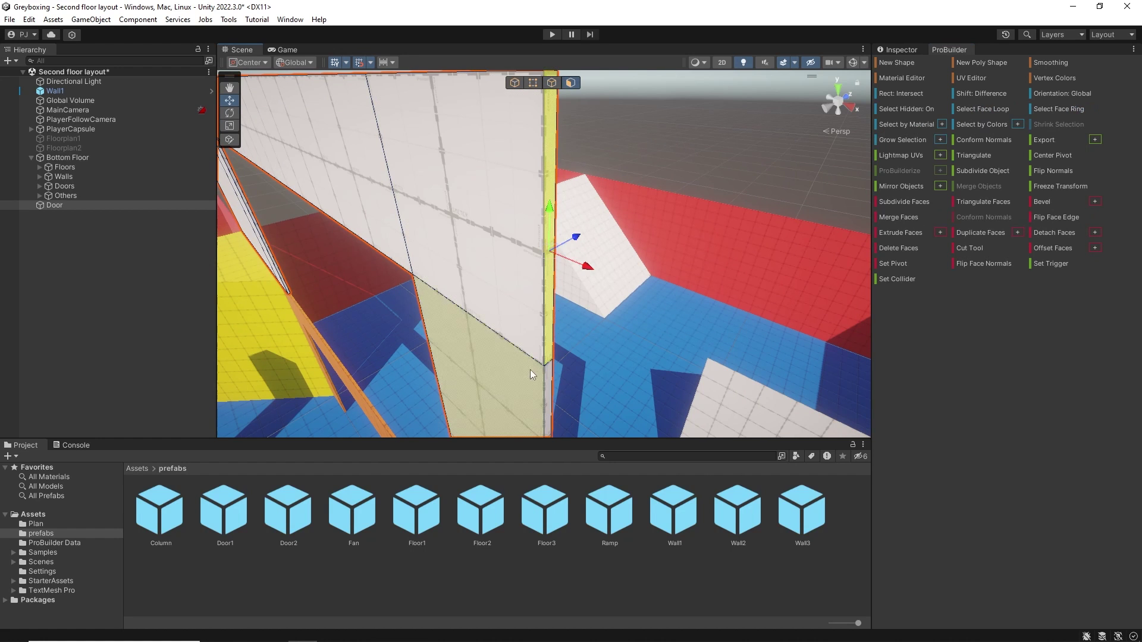
shift+click(548, 375)
scroll(704, 326, down, 5)
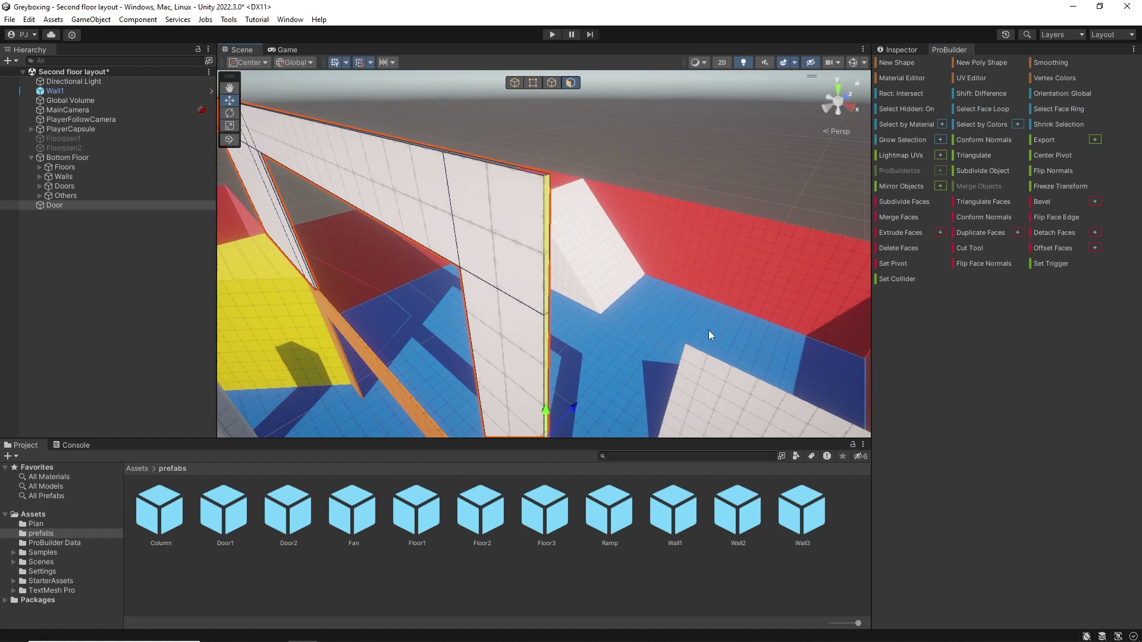
click(919, 233)
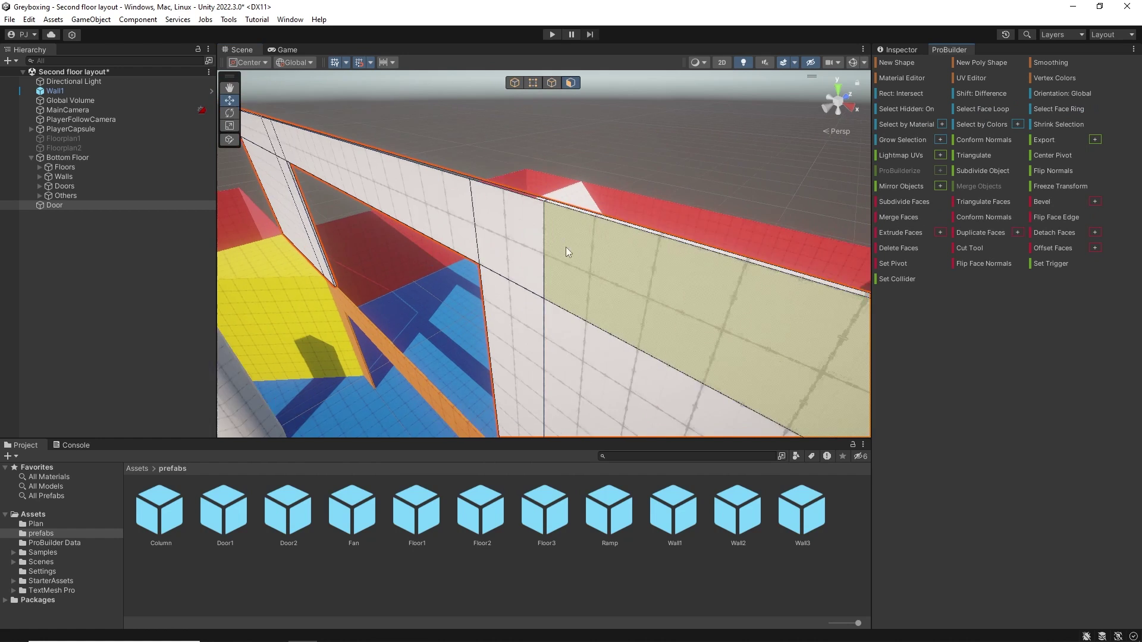
- Reactivate the Floorplan2 plane to show the Door 3 outline beneath the widened door
alt+drag(565, 248, 238, 177)
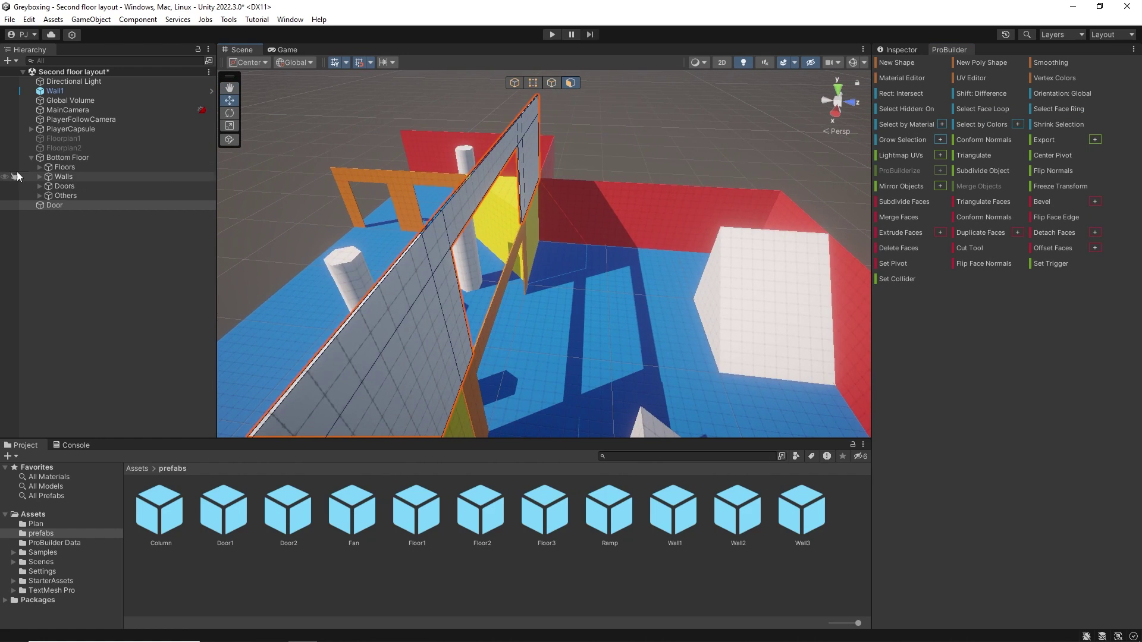
click(93, 149)
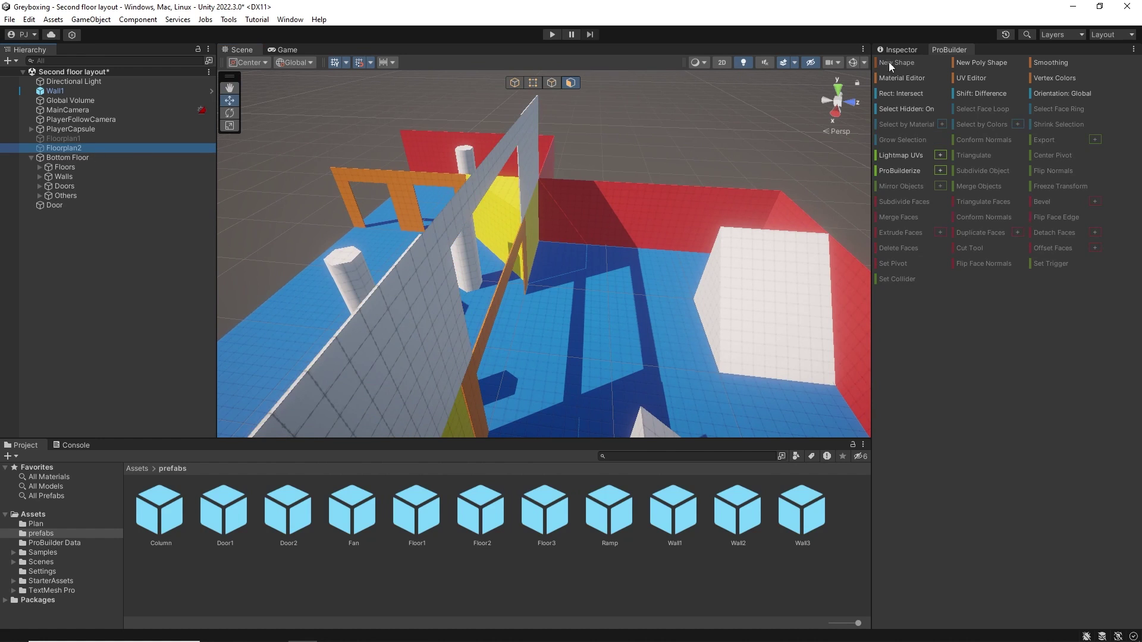
click(901, 50)
click(904, 66)
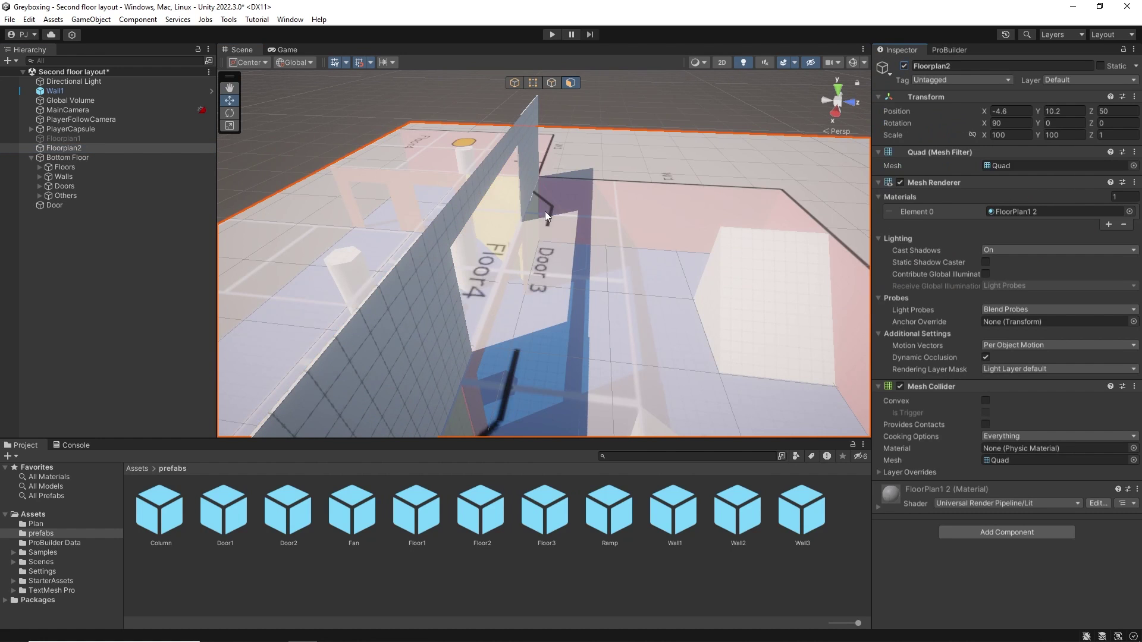
- Insert a vertical edge loop across the middle of each extruded side section of the Door
alt+drag(477, 401, 561, 321)
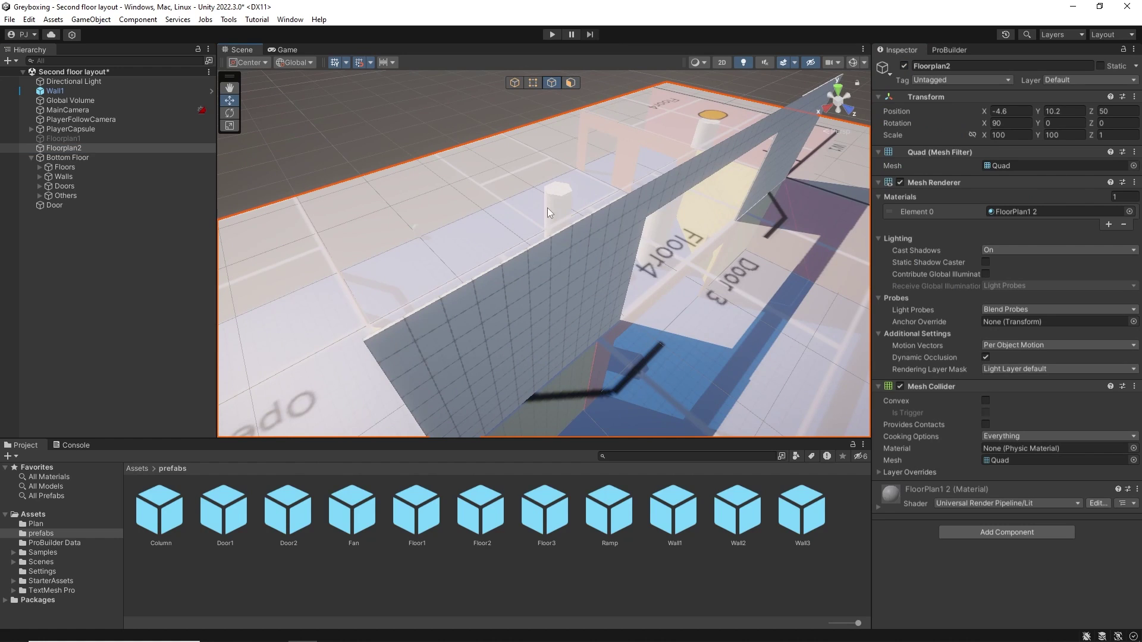
click(522, 260)
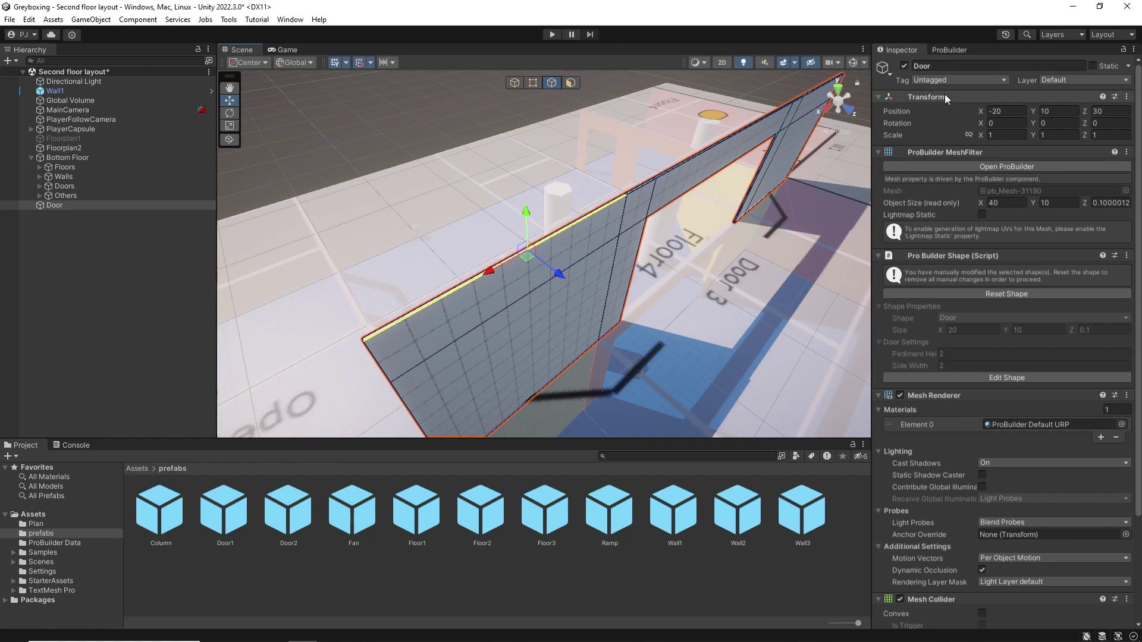
click(952, 50)
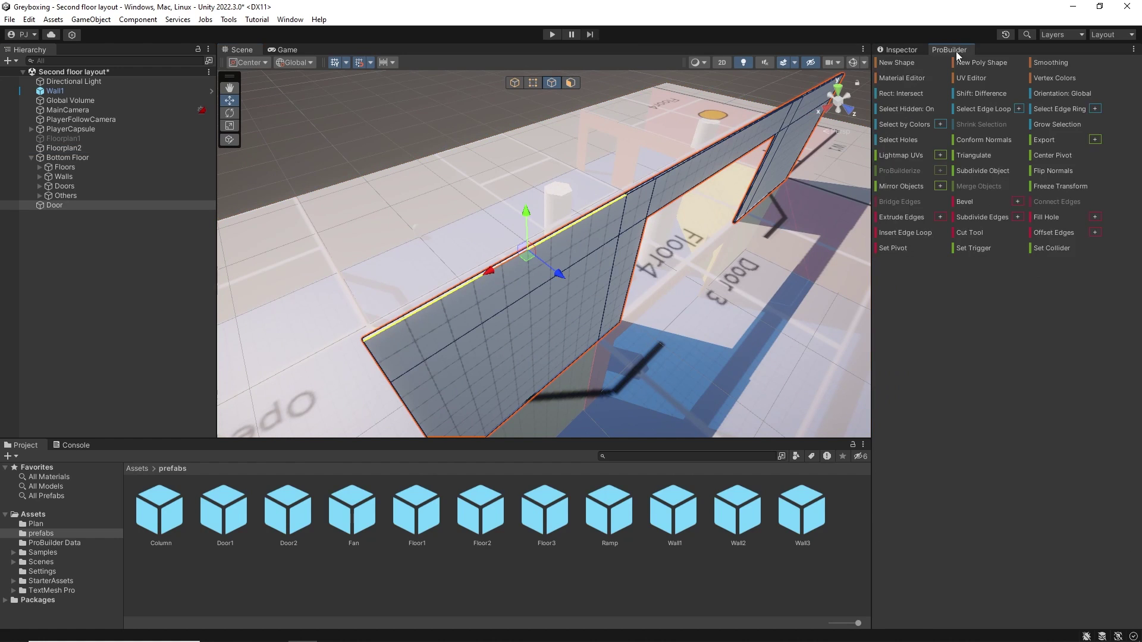
click(916, 231)
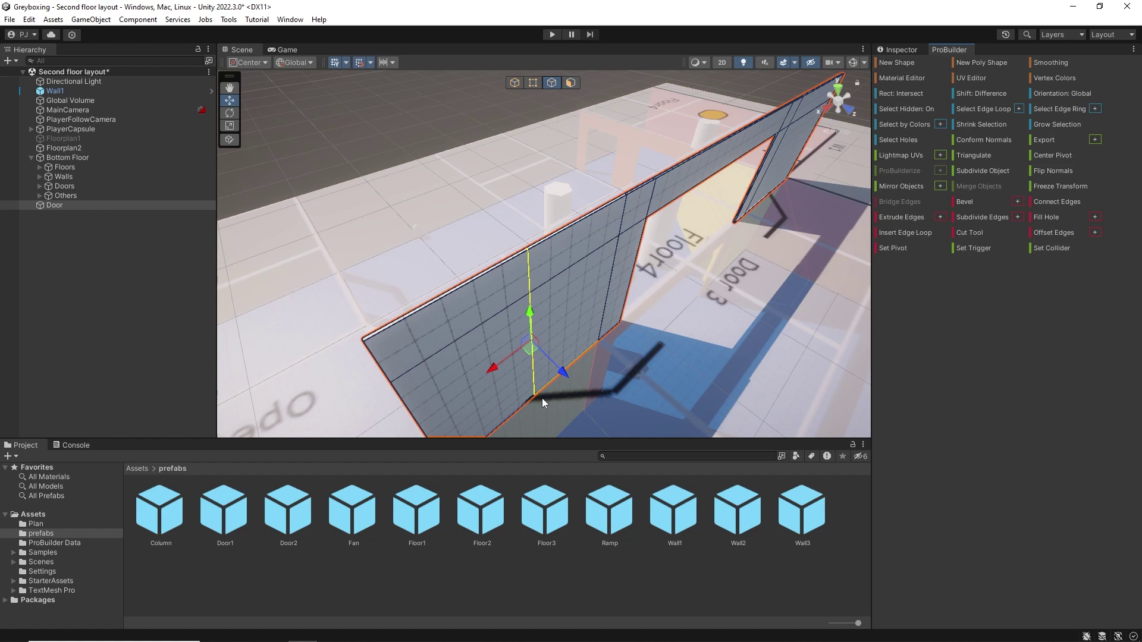
middle_drag(817, 91, 541, 178)
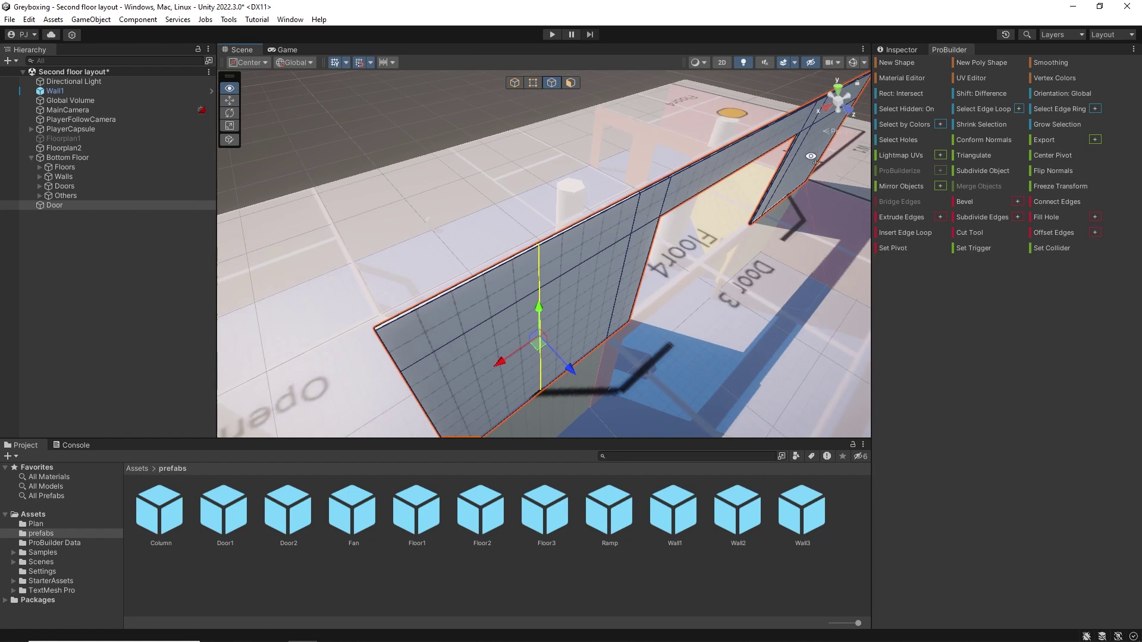
click(645, 119)
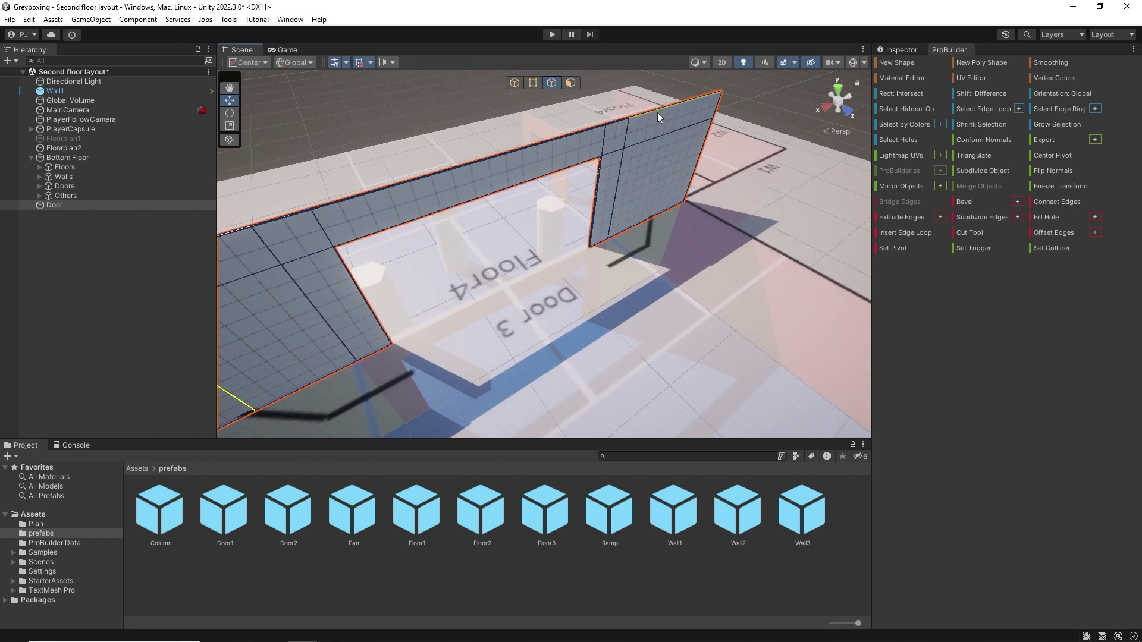
click(911, 231)
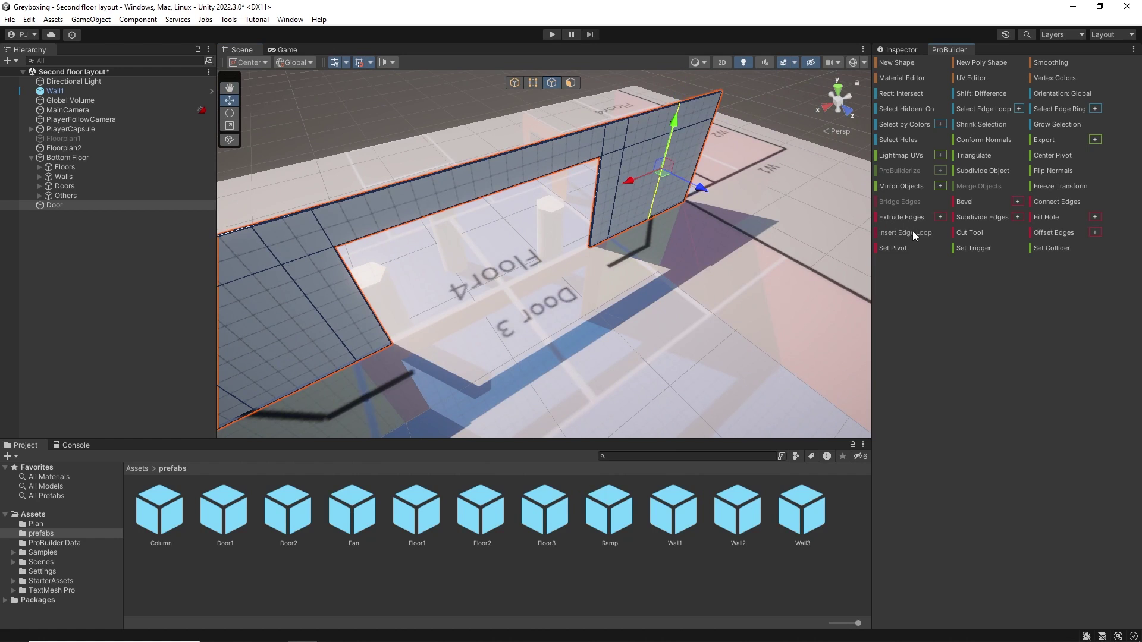
- Select the faces of the Door's central frame and move them along Z to the angled Door 3 outline, then deselect the door
click(572, 83)
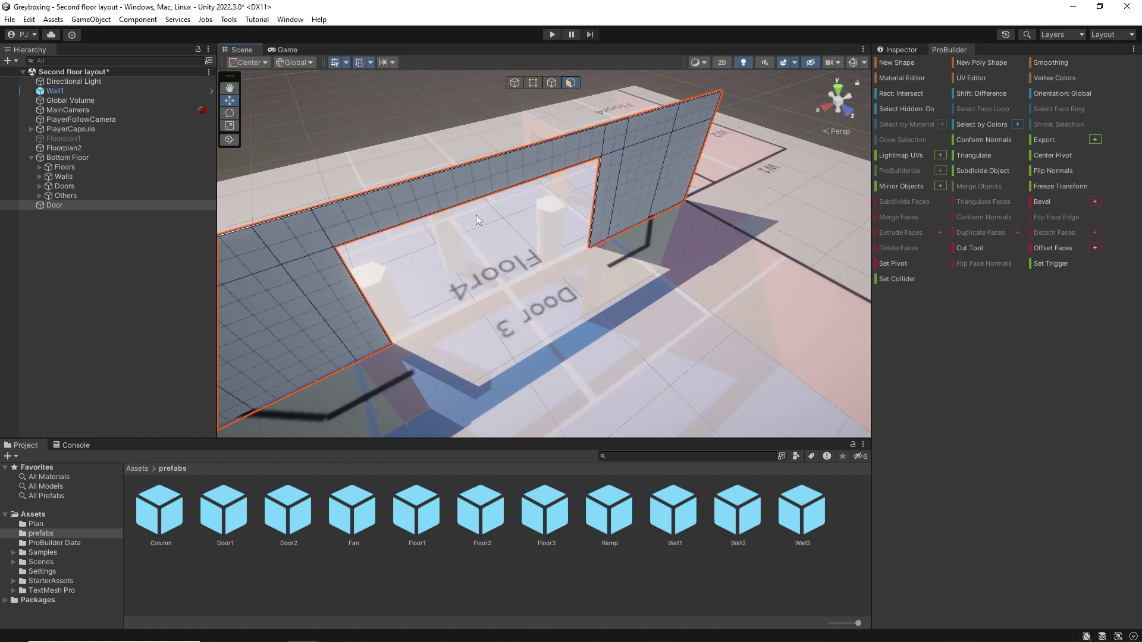
click(302, 237)
shift+click(337, 301)
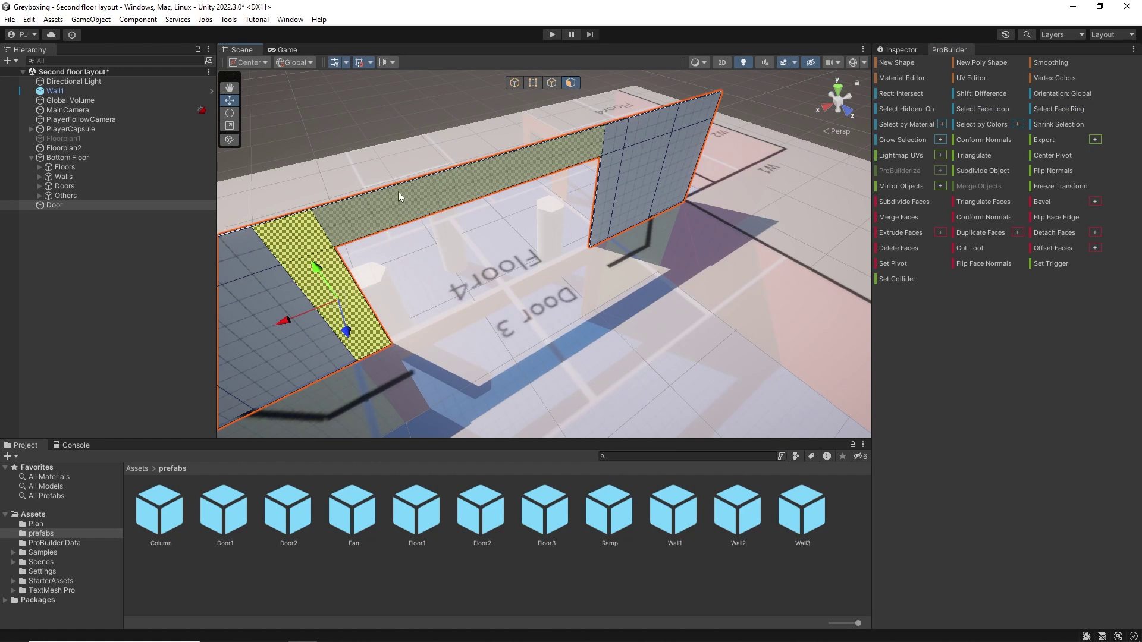
shift+click(412, 201)
shift+click(619, 143)
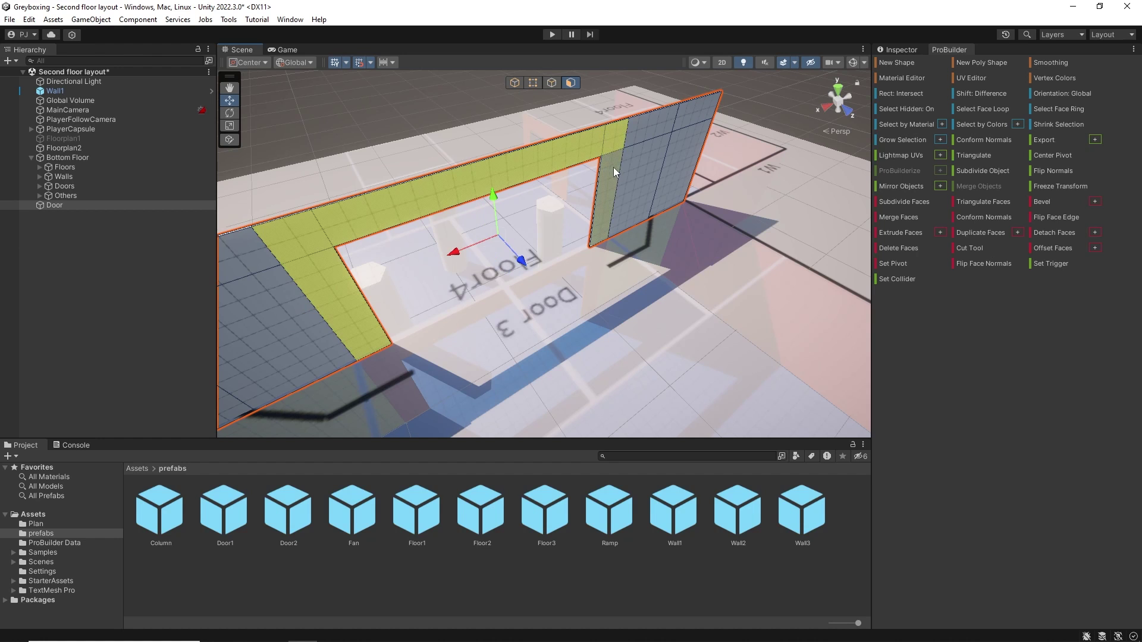
shift+click(611, 179)
alt+drag(589, 262, 676, 265)
middle_drag(543, 263, 1011, 245)
key(f)
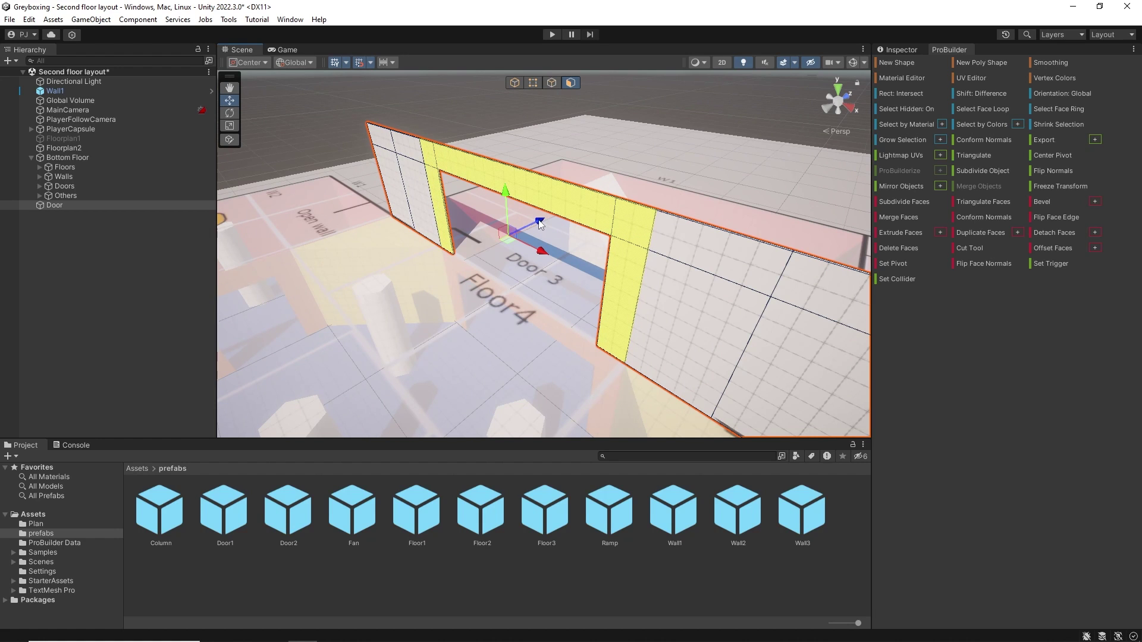
drag(540, 223, 565, 212)
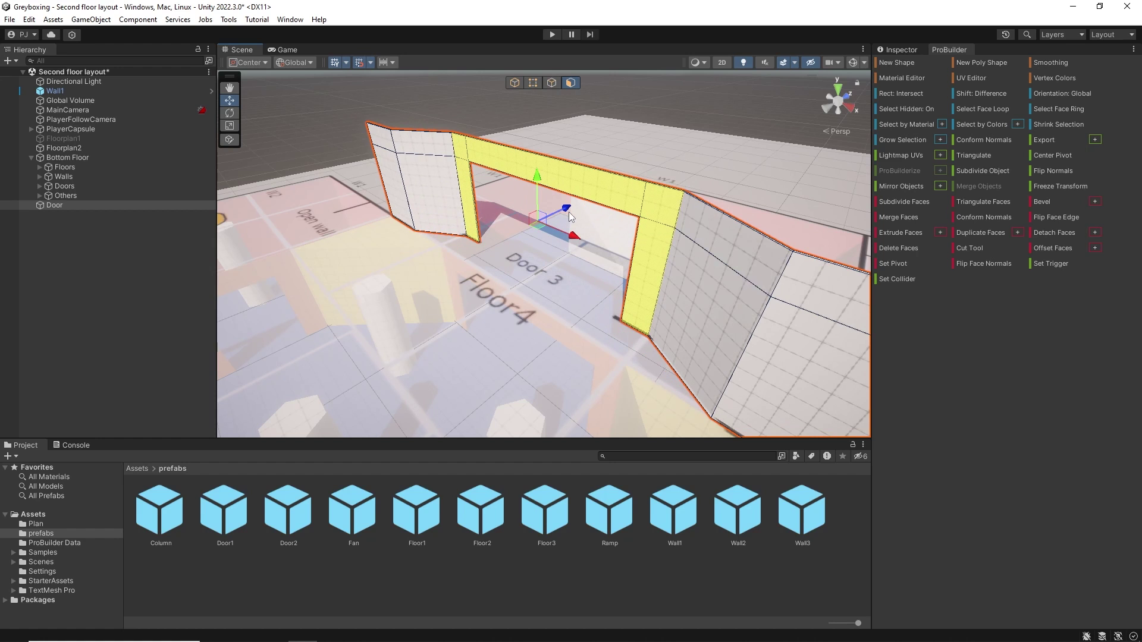
click(124, 272)
- Look over the three-floor LevelHalf model in the Floor layout scene and the contents of its Bottom Floor group
right_drag(420, 287, 519, 270)
middle_drag(519, 270, 926, 219)
scroll(633, 270, down, 10)
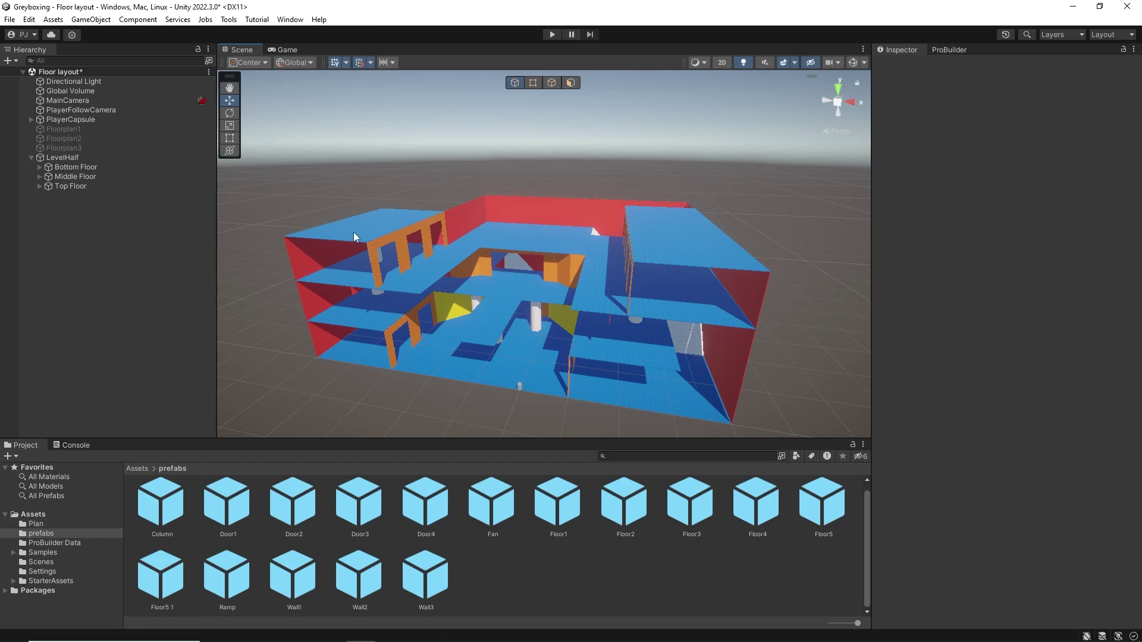
right_drag(650, 275, 609, 274)
mouse_move(609, 274)
middle_down()
mouse_move(538, 272)
mouse_move(612, 279)
middle_up()
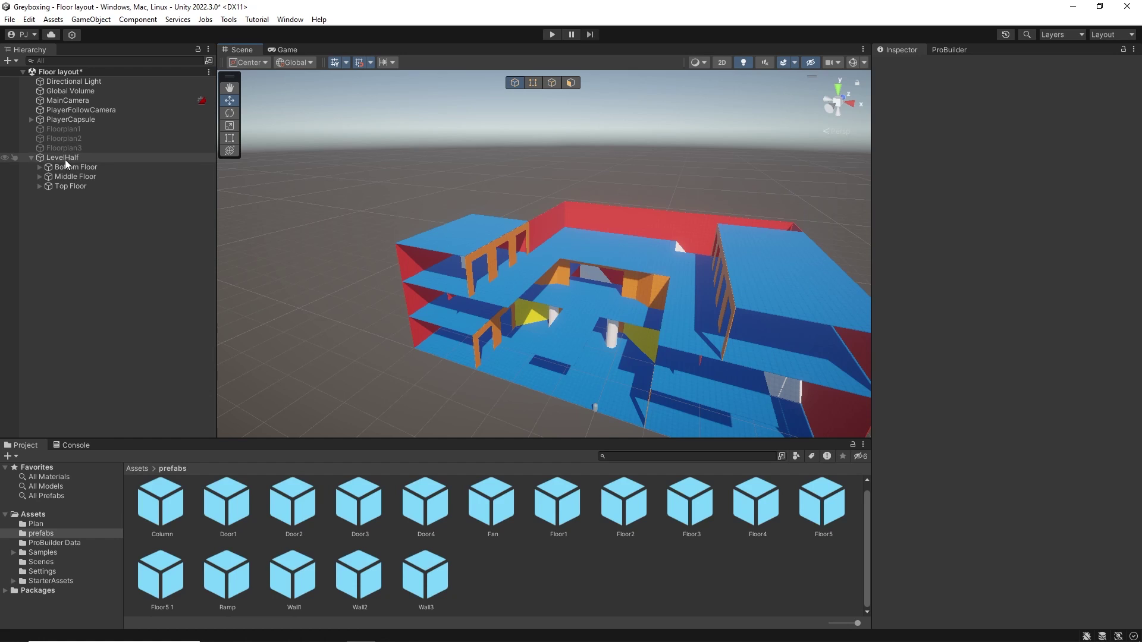
click(39, 167)
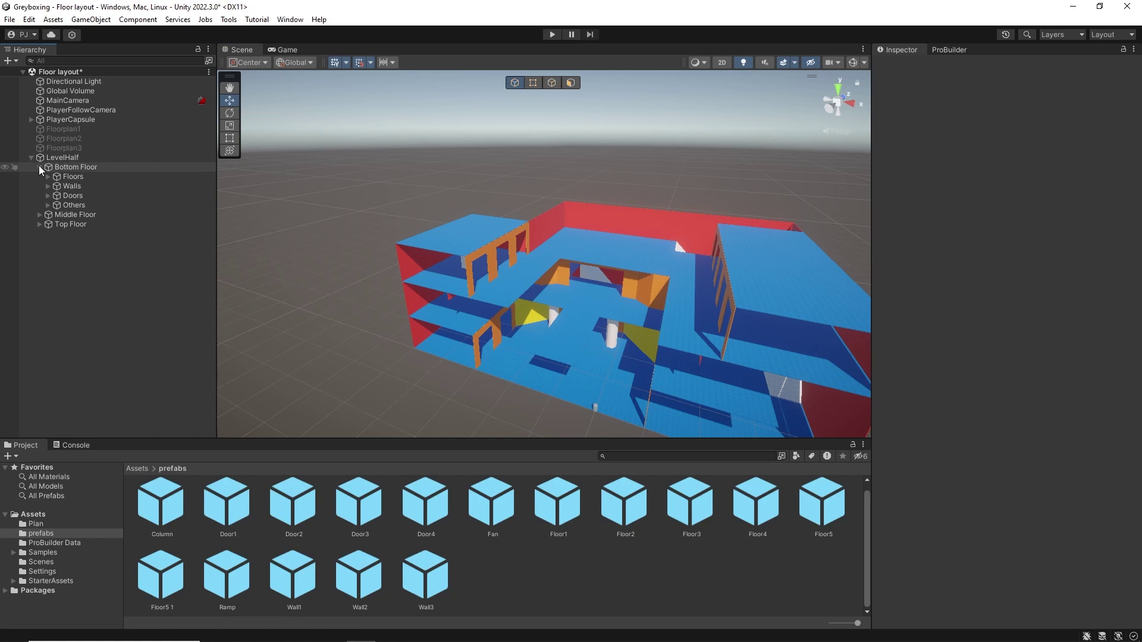
click(39, 166)
- Duplicate the LevelHalf group and mirror the copy by setting its Z scale to -1
click(54, 157)
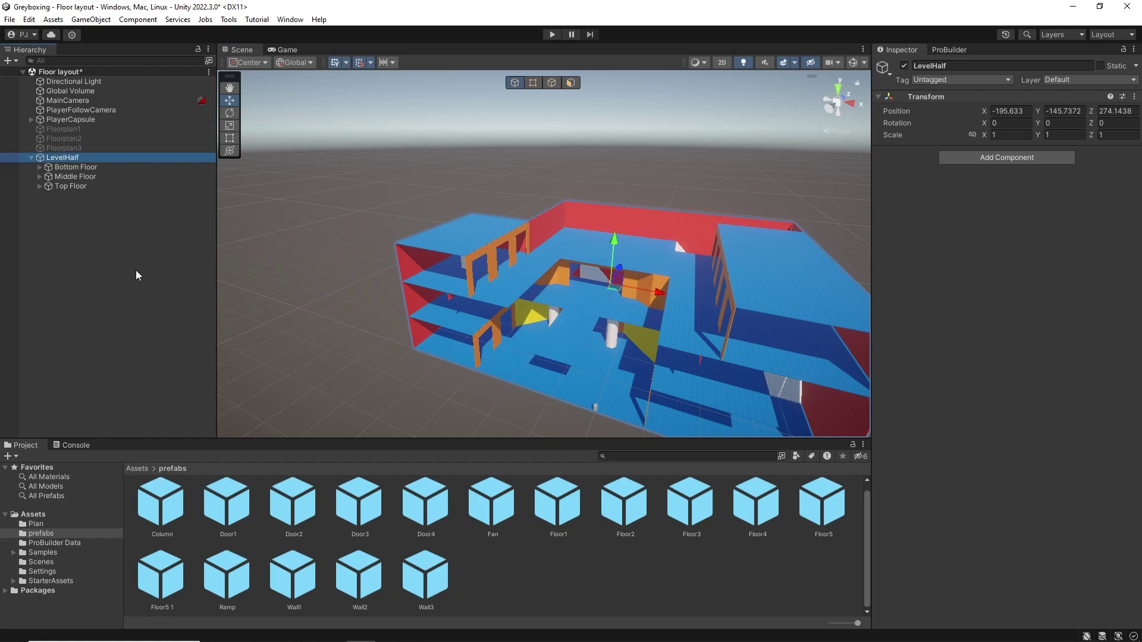
key(ctrl+d)
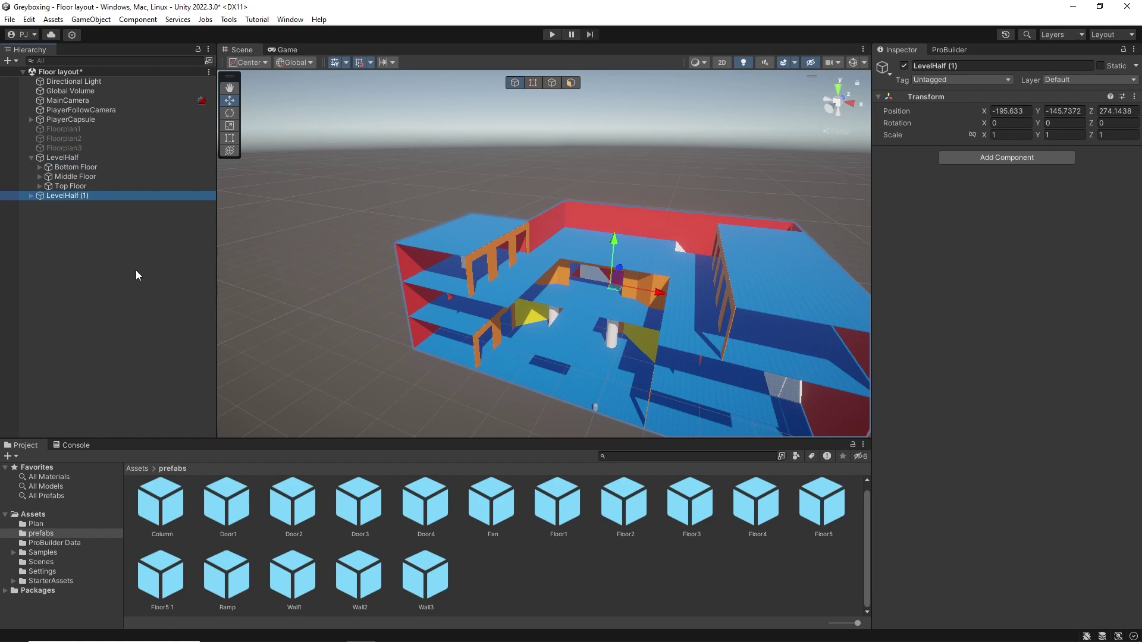
click(1111, 136)
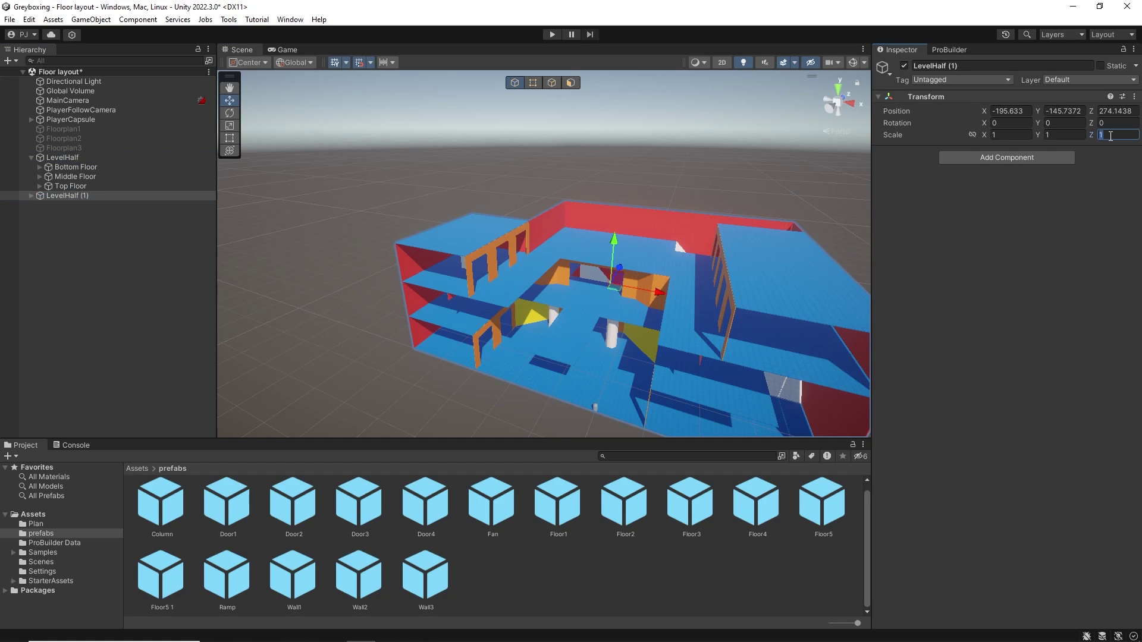
text(-1)
right_drag(752, 198, 634, 221)
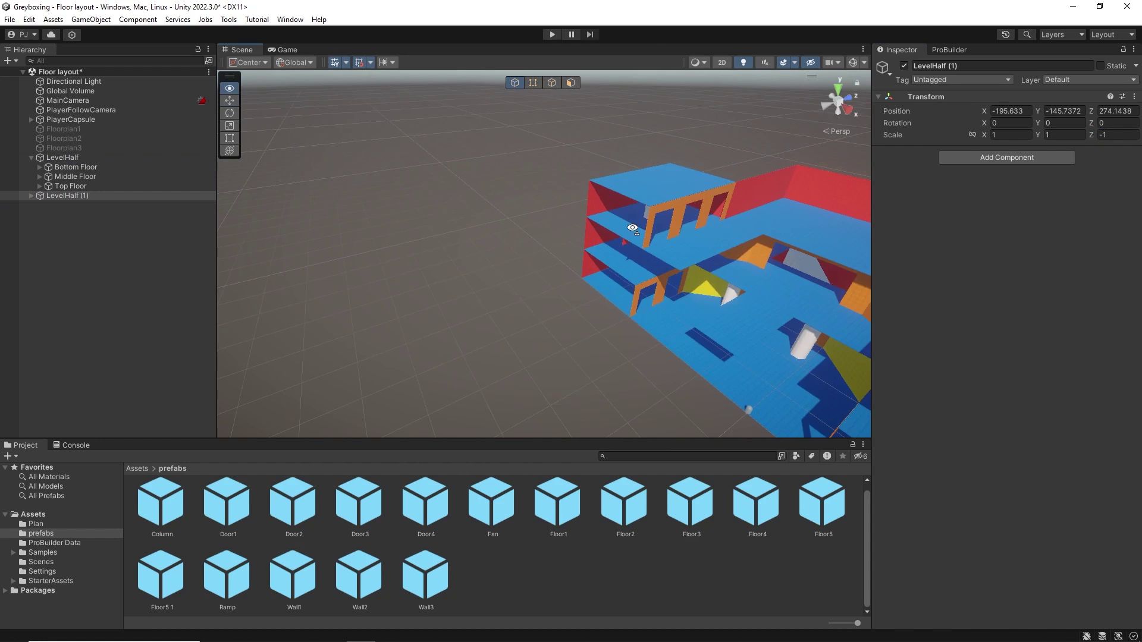
scroll(635, 222, down, 3)
scroll(635, 226, down, 5)
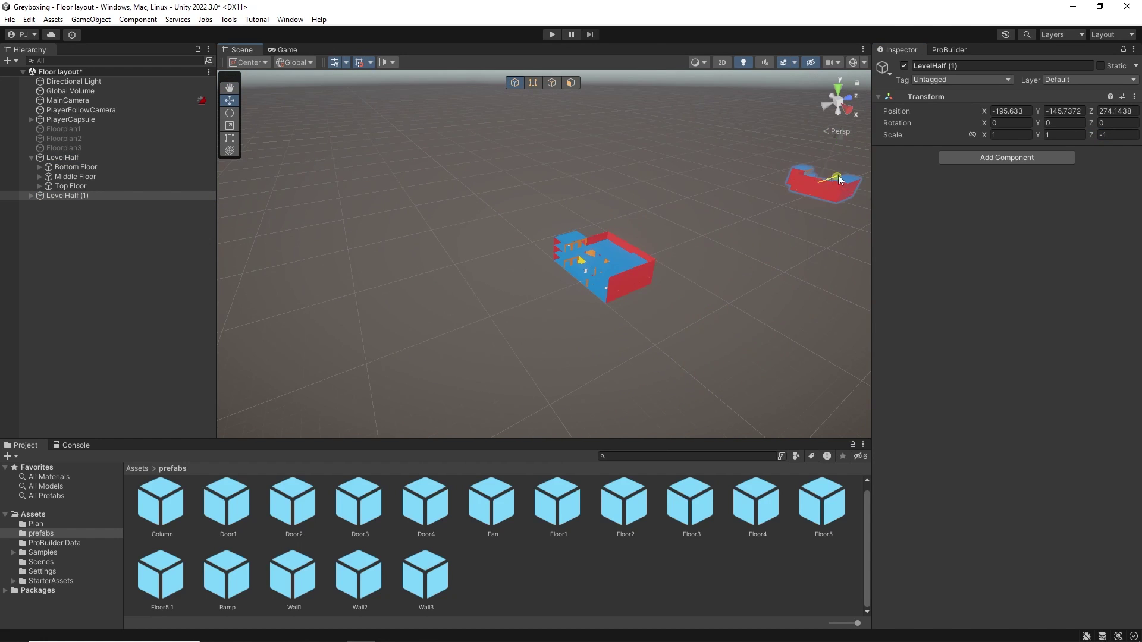
- Move the mirrored LevelHalf copy along Z until it meets the original half, and deselect it
drag(835, 172, 578, 259)
scroll(622, 270, up, 6)
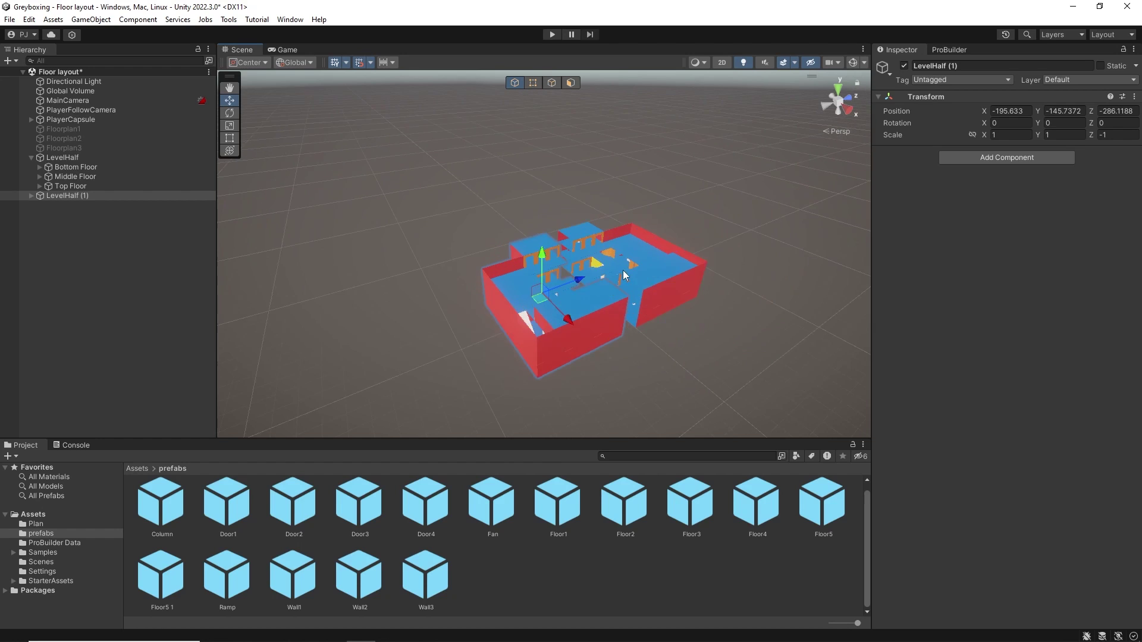
key(d)
right_drag(619, 269, 480, 223)
drag(482, 233, 534, 236)
click(655, 118)
- Look over the joined level from above, examining the seam between both halves and the central floor openings
right_drag(654, 119, 735, 239)
middle_drag(736, 239, 685, 214)
scroll(679, 219, down, 5)
alt+drag(600, 221, 703, 214)
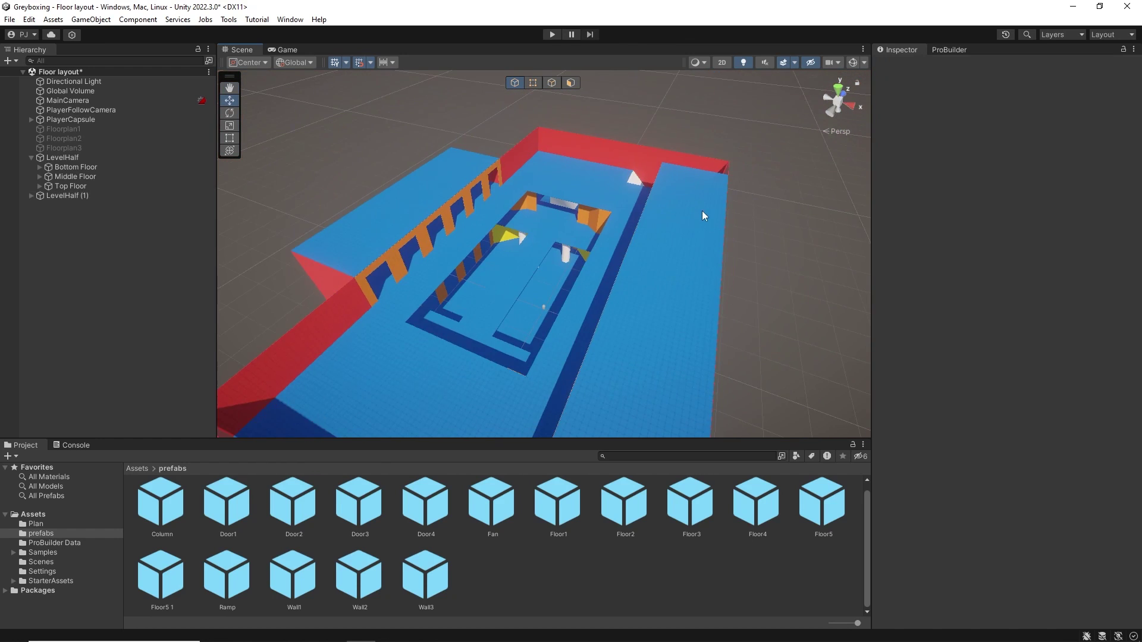
middle_drag(669, 244, 714, 199)
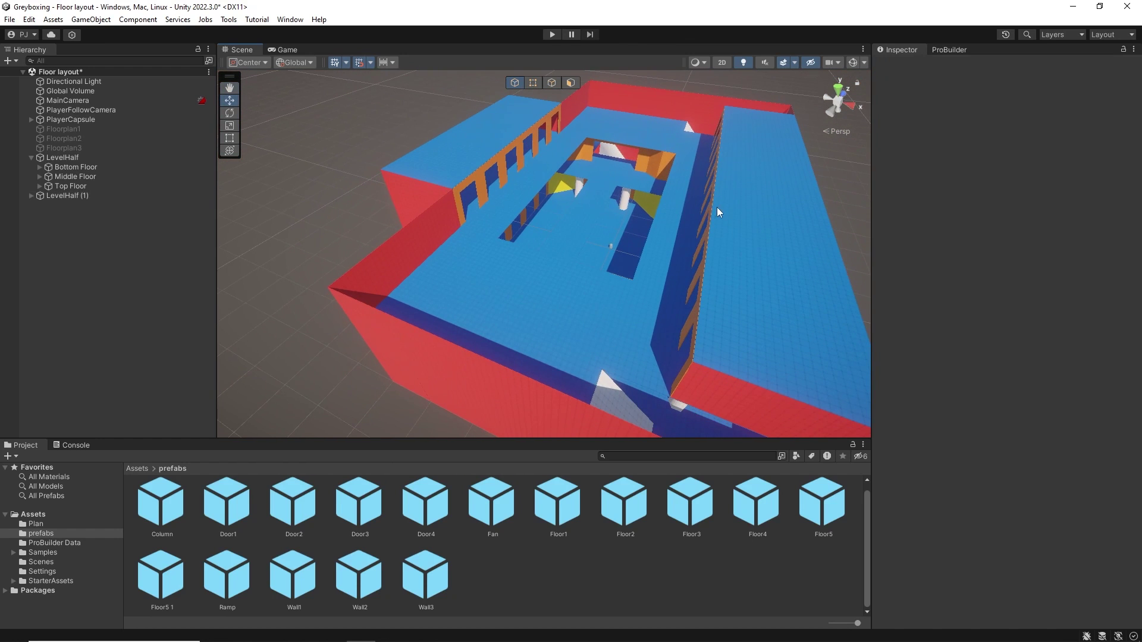
alt+drag(716, 207, 632, 181)
middle_drag(673, 192, 625, 182)
alt+drag(624, 182, 638, 211)
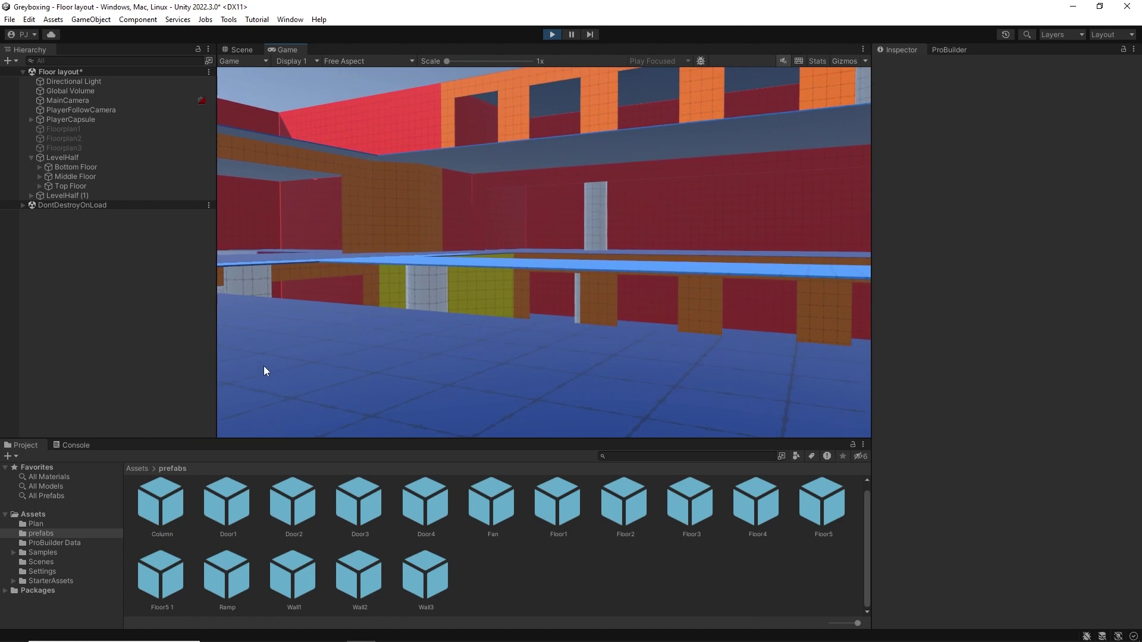
- Walk and jump through the level in play mode and inspect the PlayerCapsule's first-person controller settings
key(w)
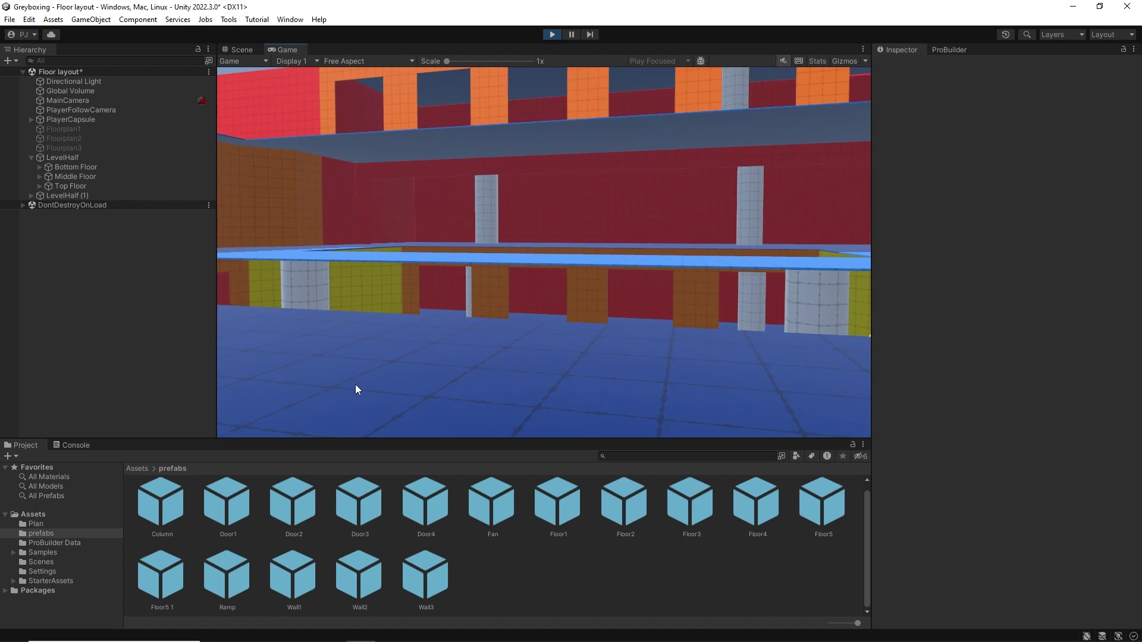
key(w)
key(space)
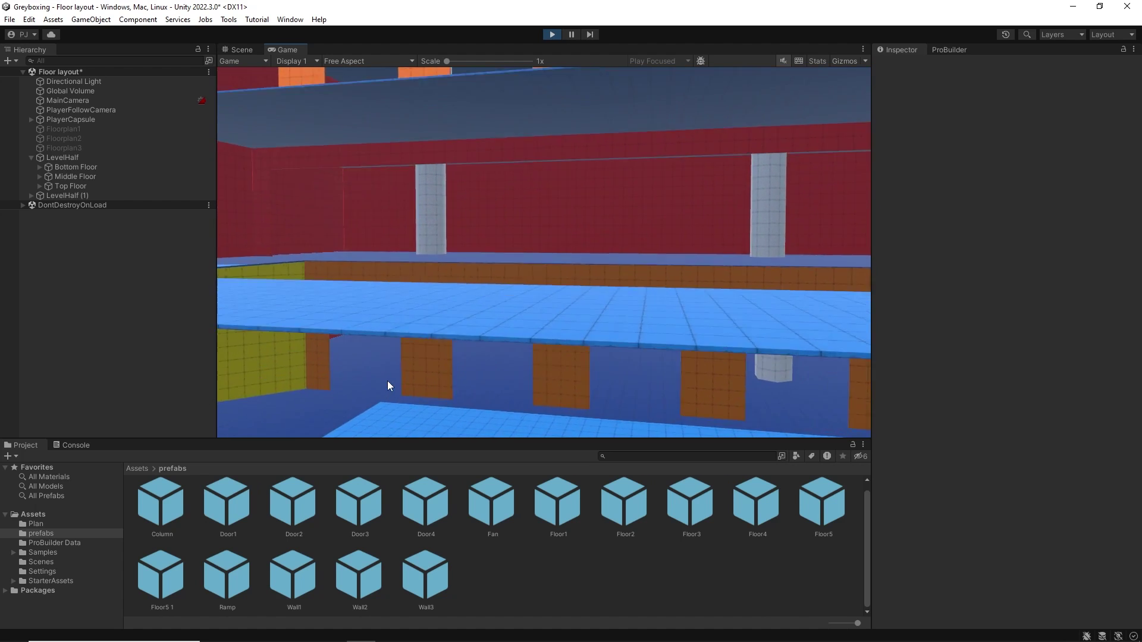
key(w)
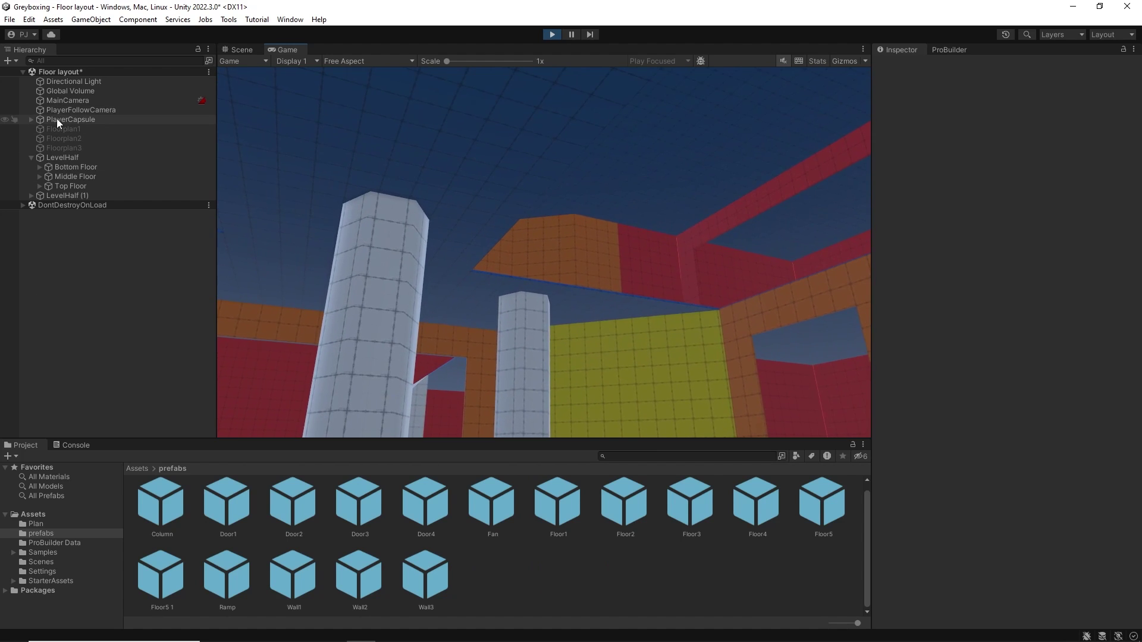
click(56, 119)
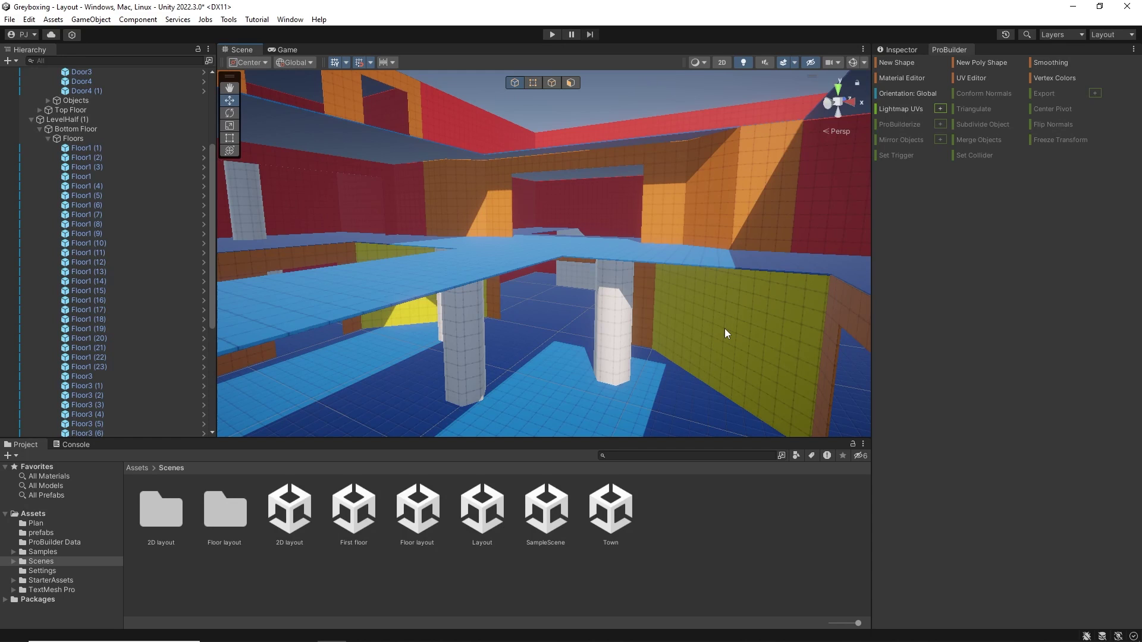
- Check the ProBuilder export options for Door3 and the FBX Exporter package in the Unity Registry
click(745, 167)
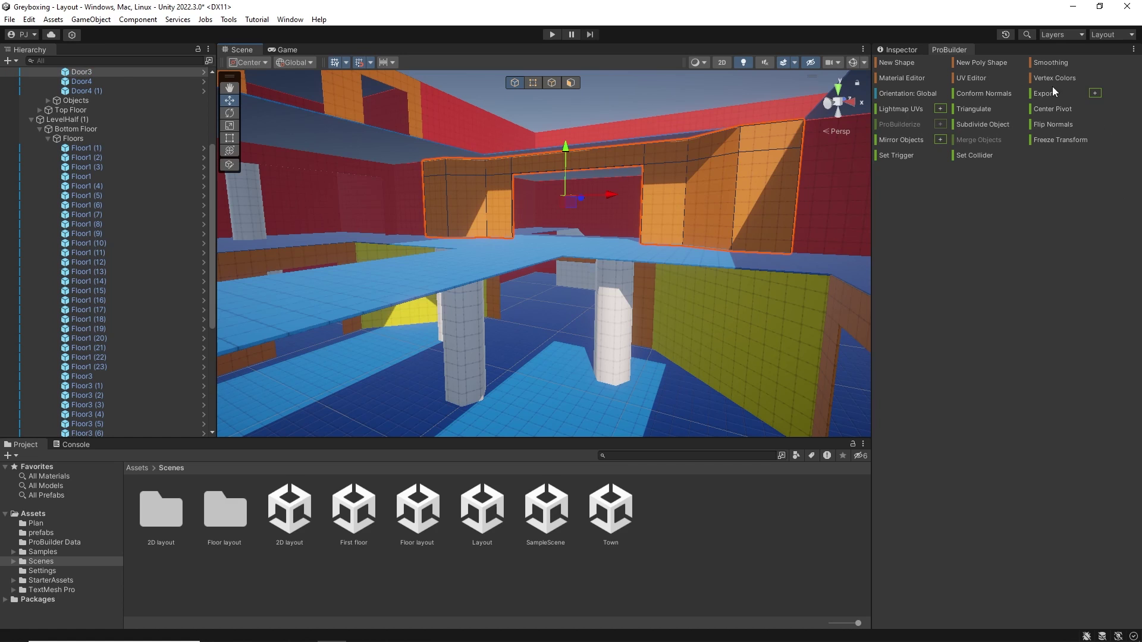
click(1094, 94)
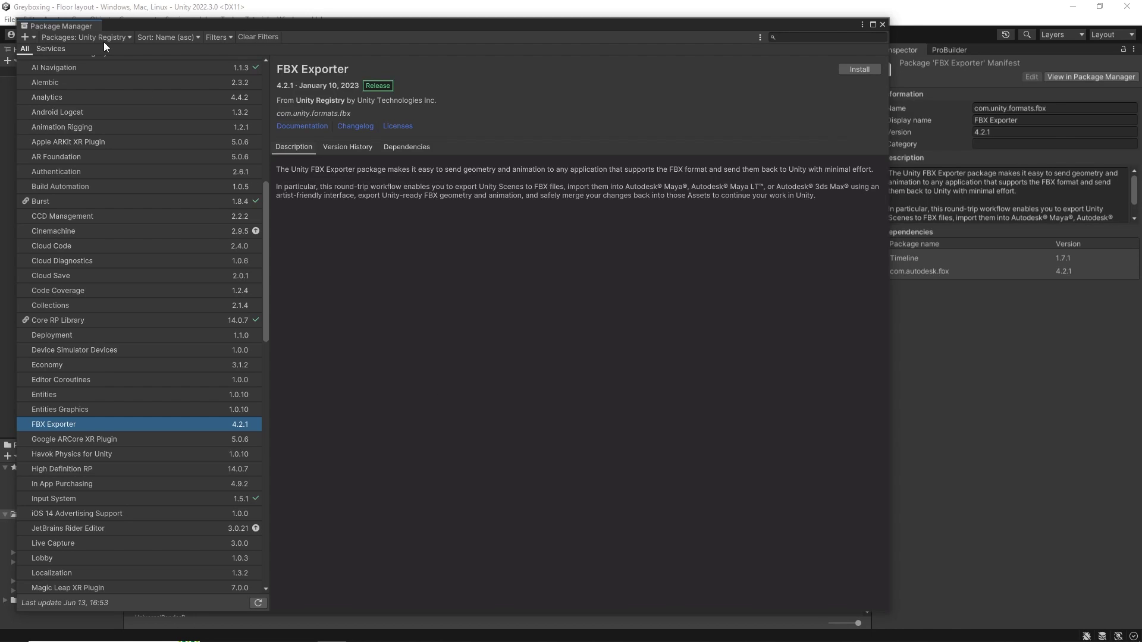
click(108, 36)
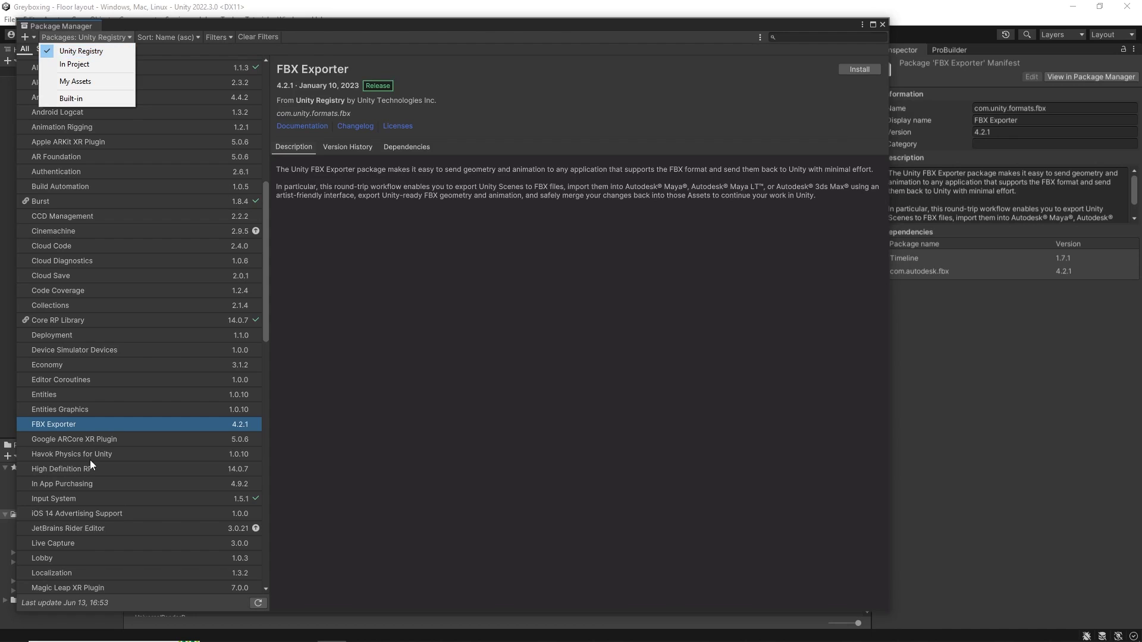
click(109, 421)
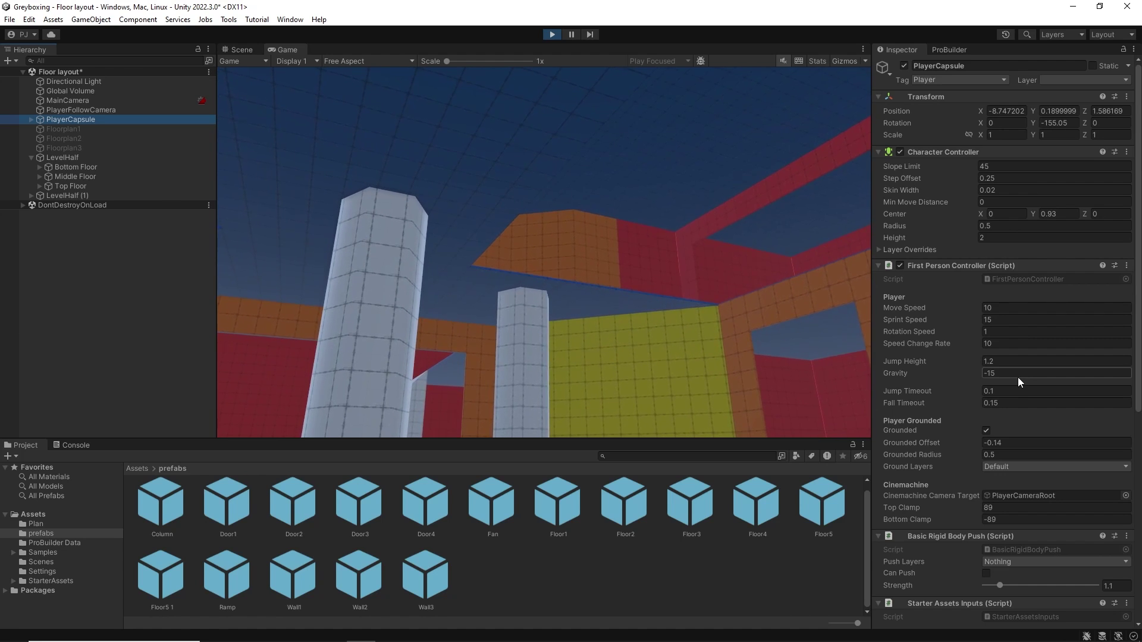
- Exit play mode and add TextMeshPro 3D text notes reading "Extraction Fan" and "Pickup" inside the level
key(ctrl+p)
click(84, 21)
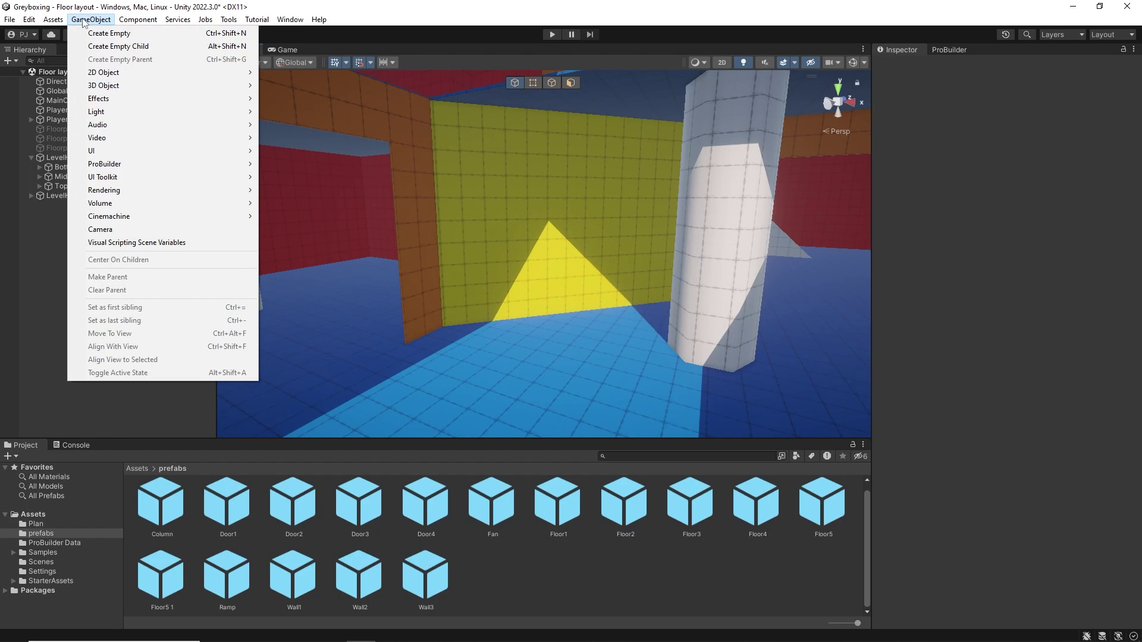
mouse_move(125, 88)
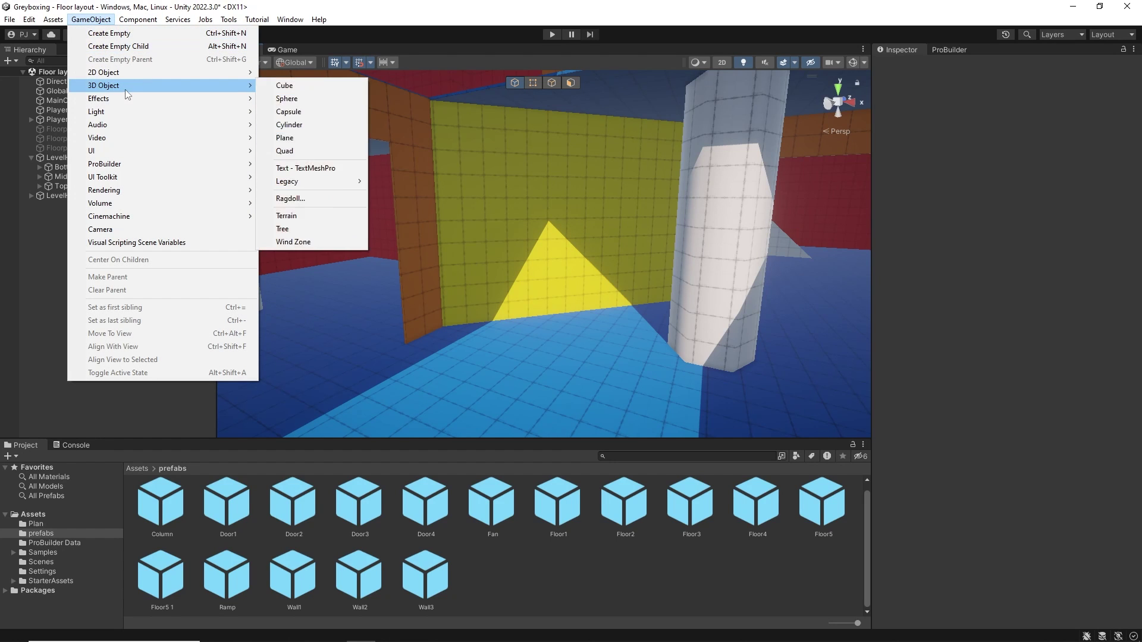
click(334, 169)
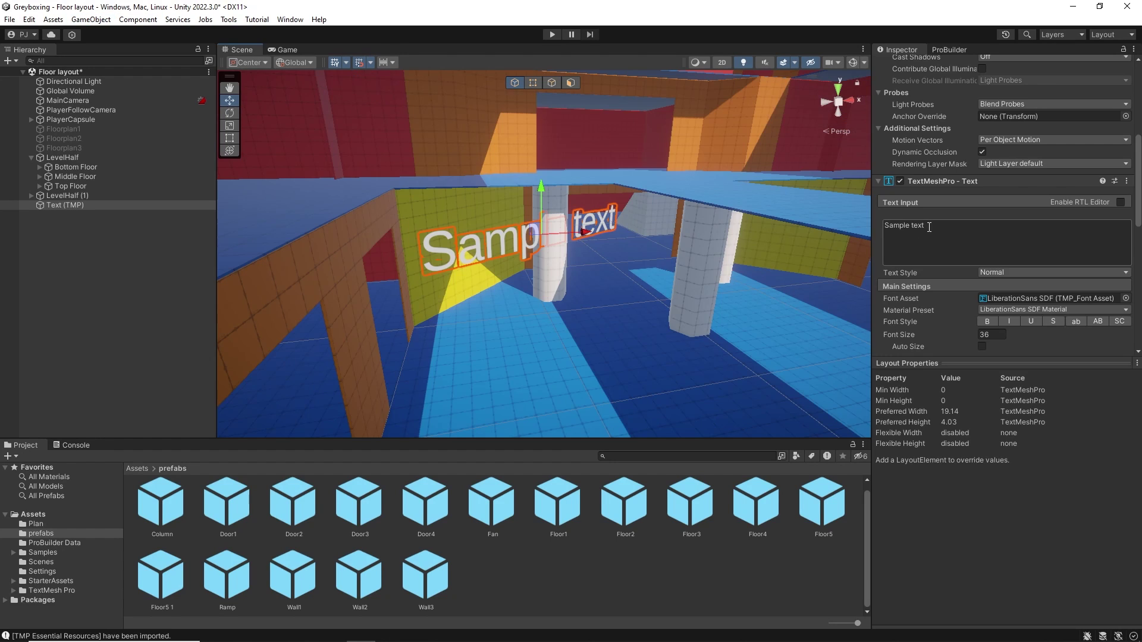
click(929, 227)
text(Extraction Fan)
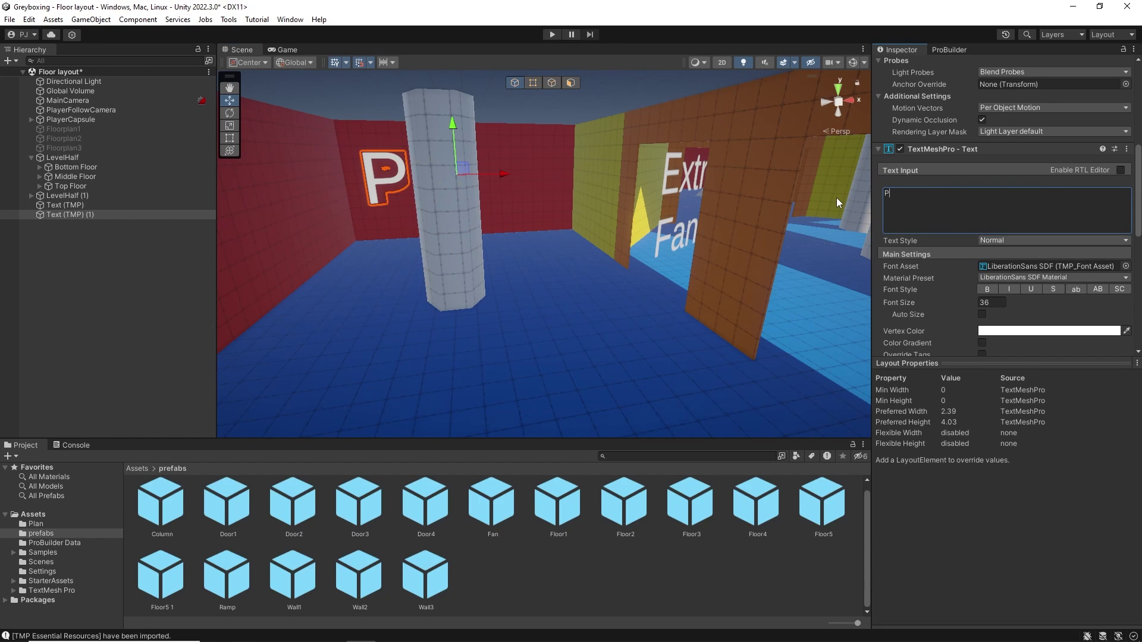
text(ickup)
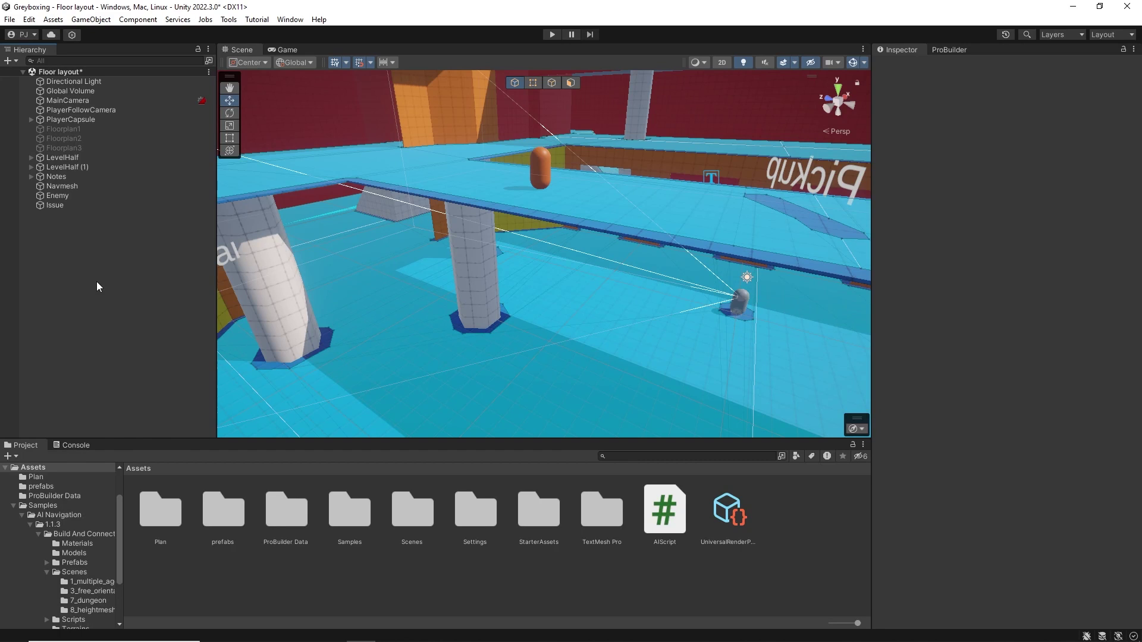
- Check the AI Navigation package in the Package Manager and close the window
click(291, 21)
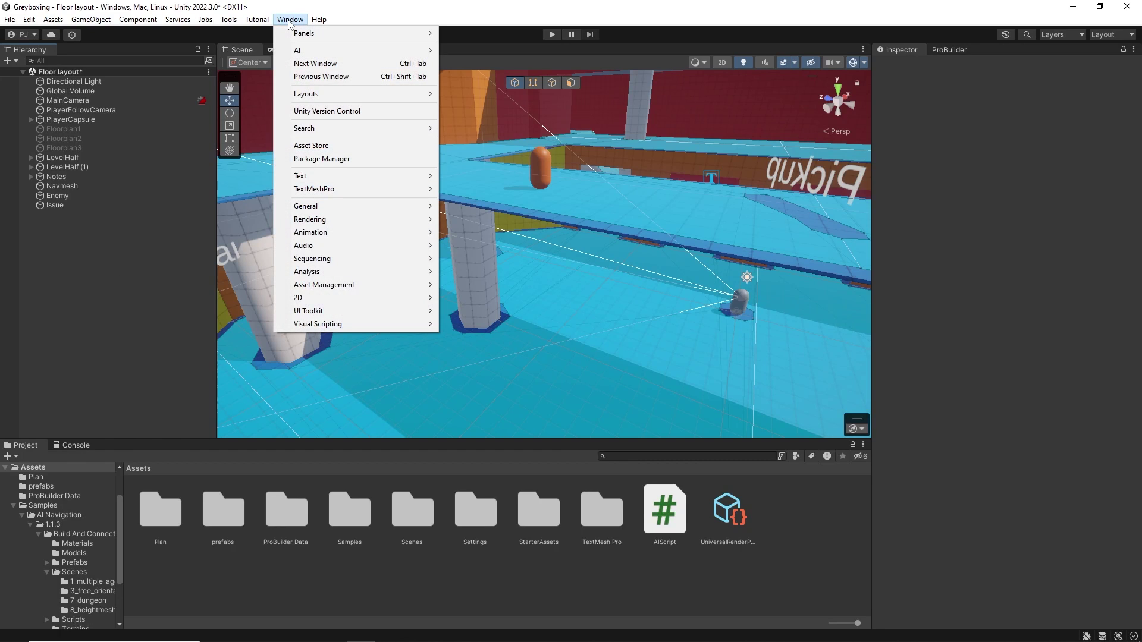
click(360, 159)
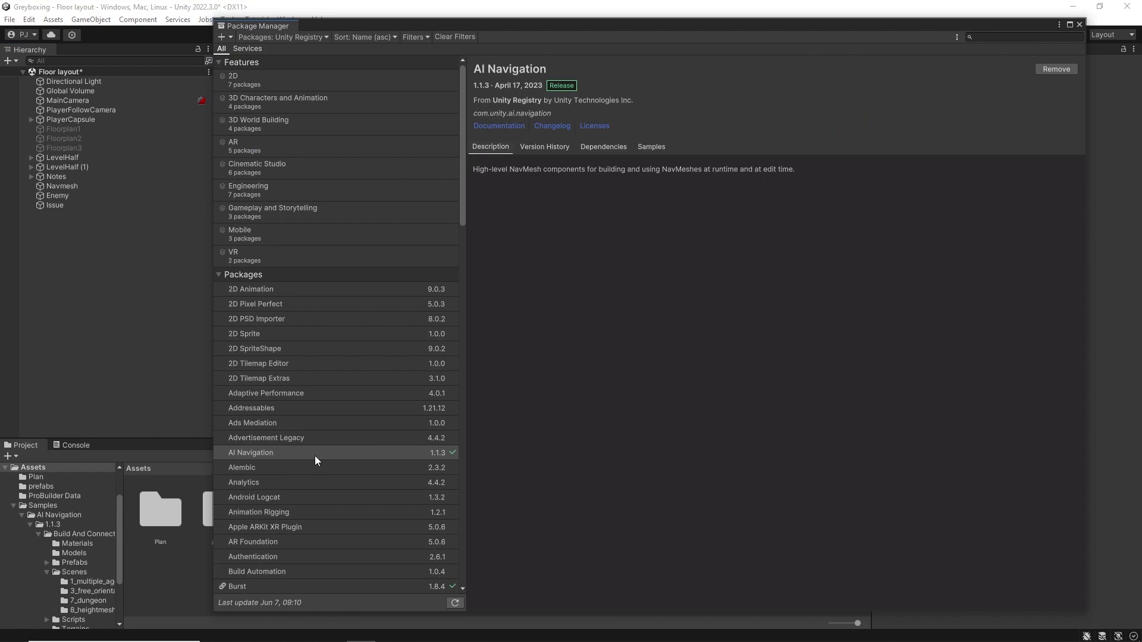
click(1079, 25)
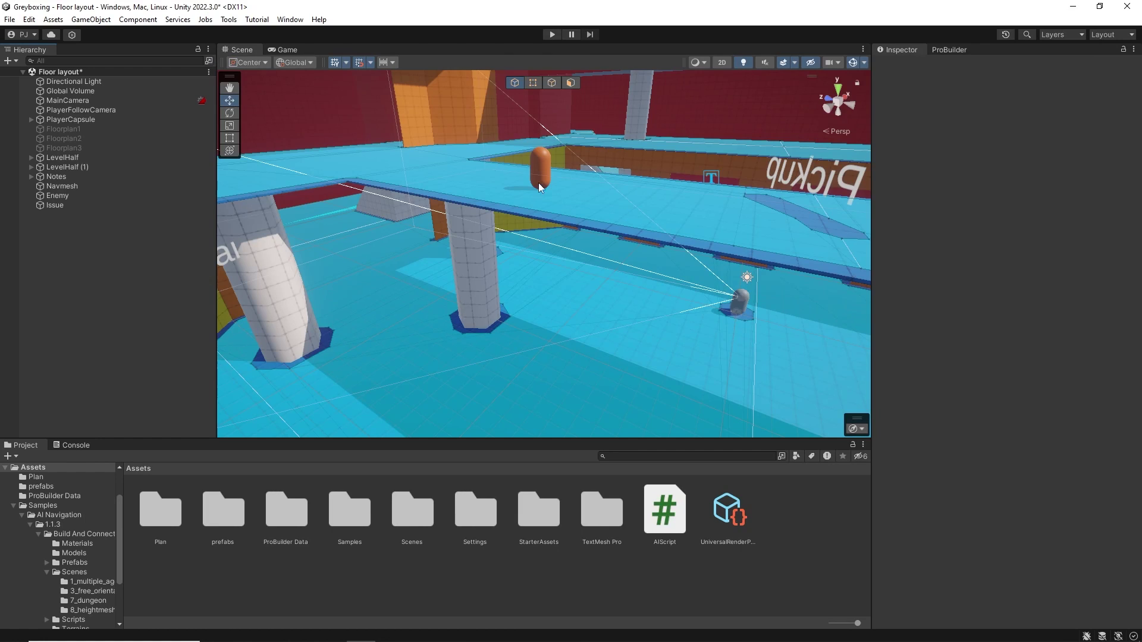
- Examine the Navmesh object's NavMeshSurface settings and the Enemy capsule's collider, Nav Mesh Agent, Rigidbody and script components
click(67, 188)
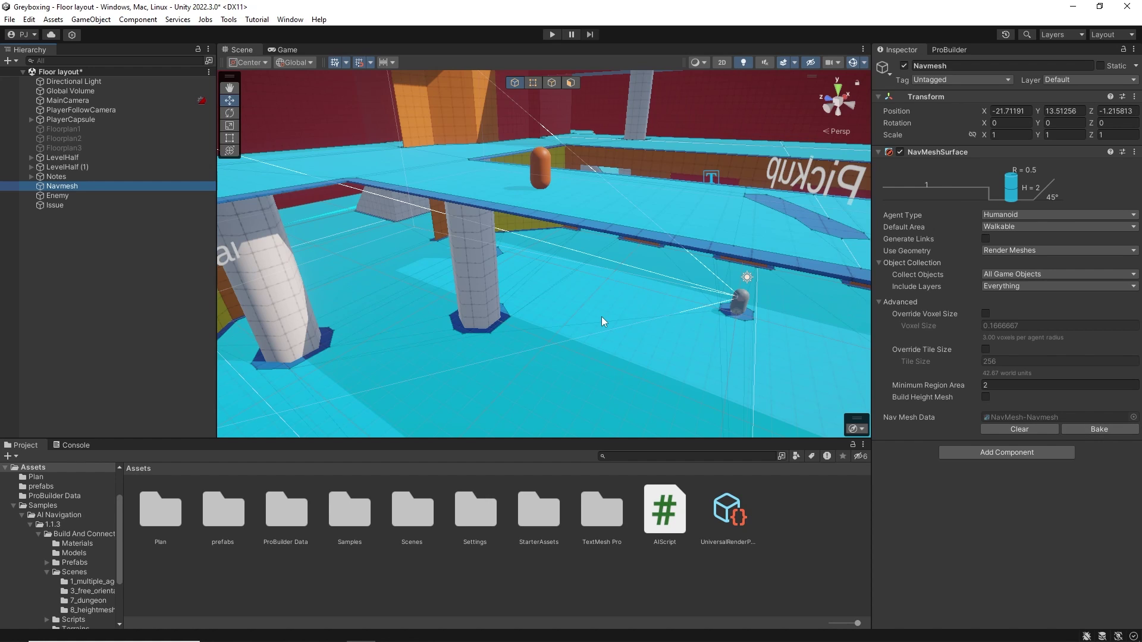
click(59, 196)
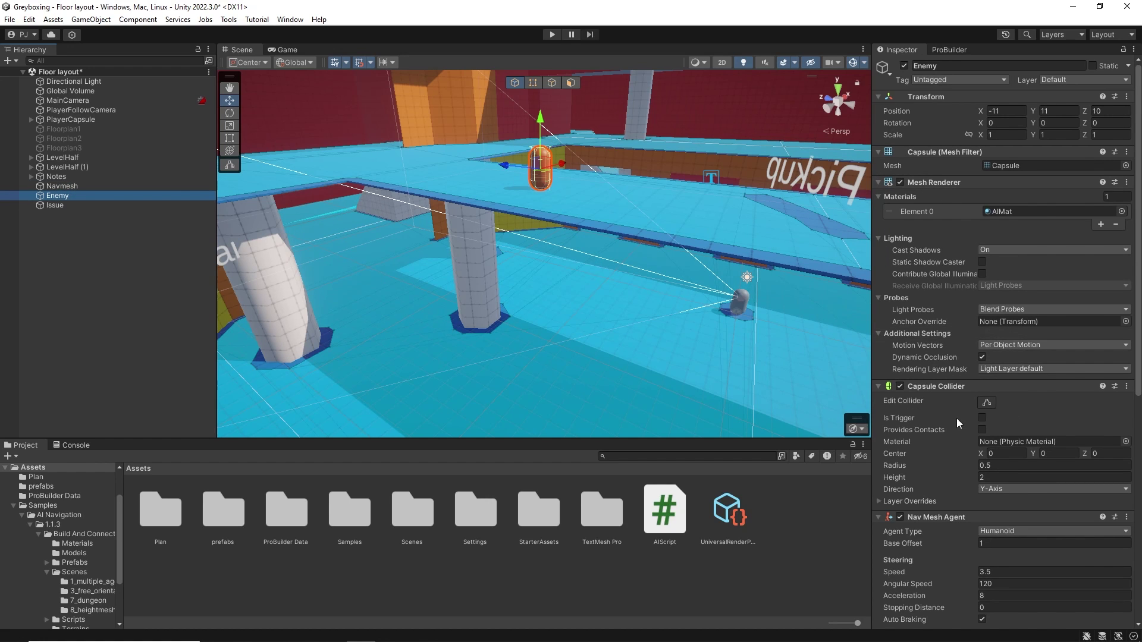
scroll(954, 416, down, 6)
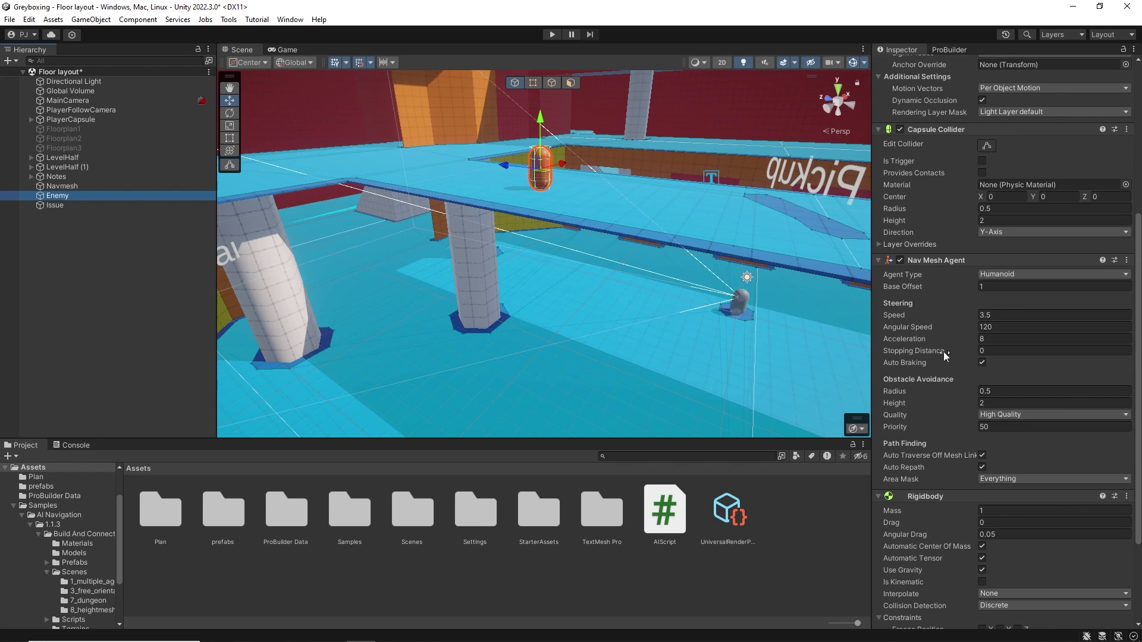
scroll(947, 359, down, 3)
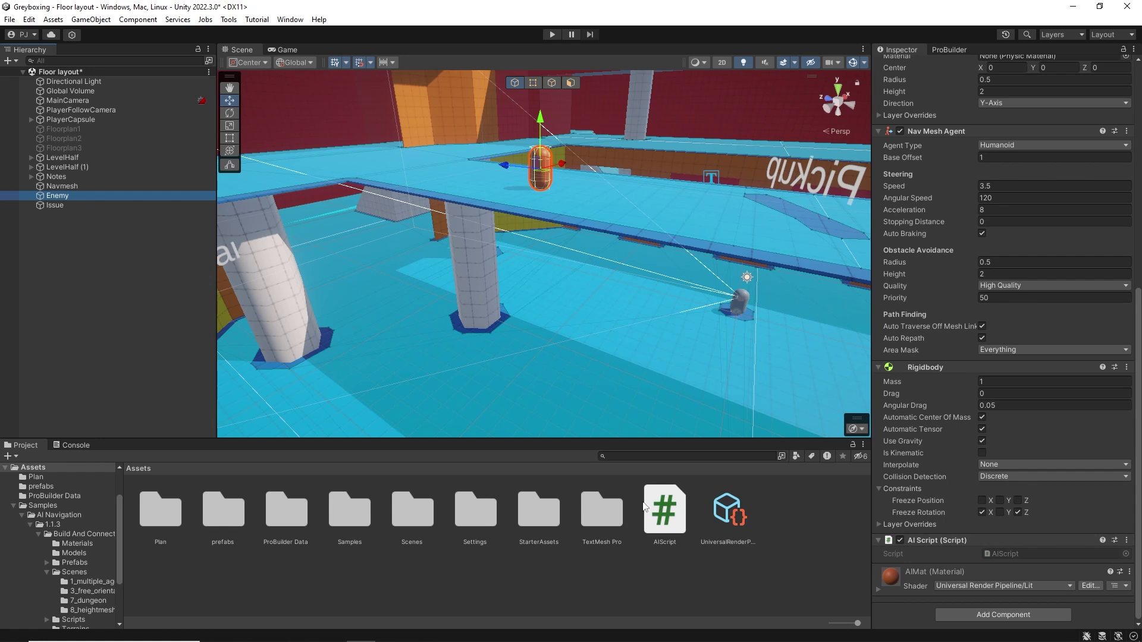
- Open AIScript in Visual Studio to review its player-following code, and return to Unity
click(667, 508)
double_click(667, 508)
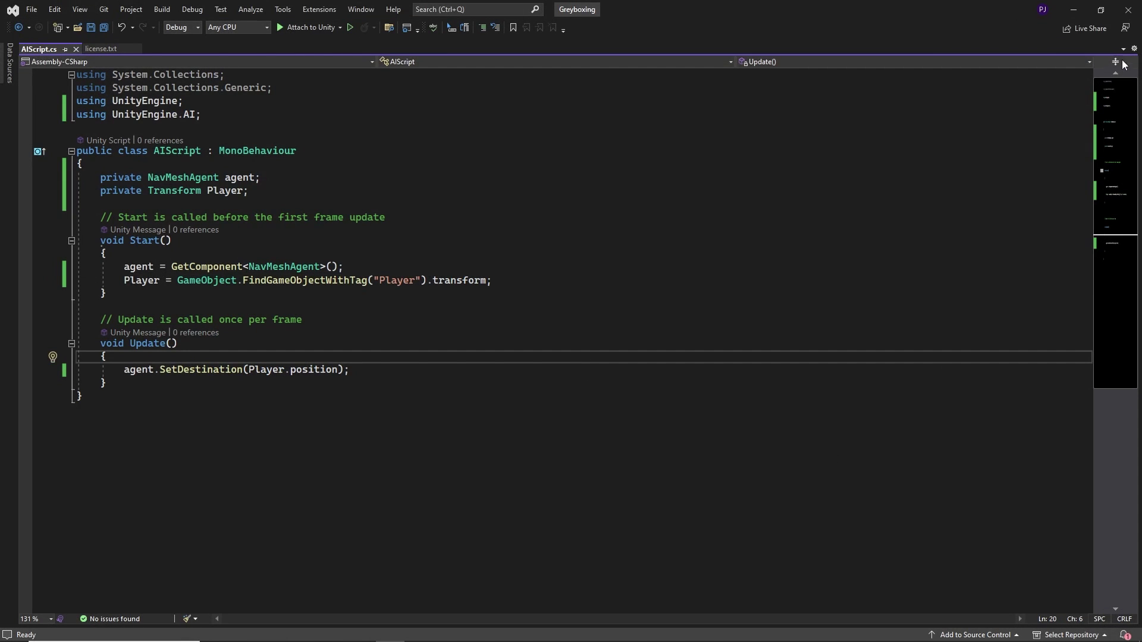
click(1073, 10)
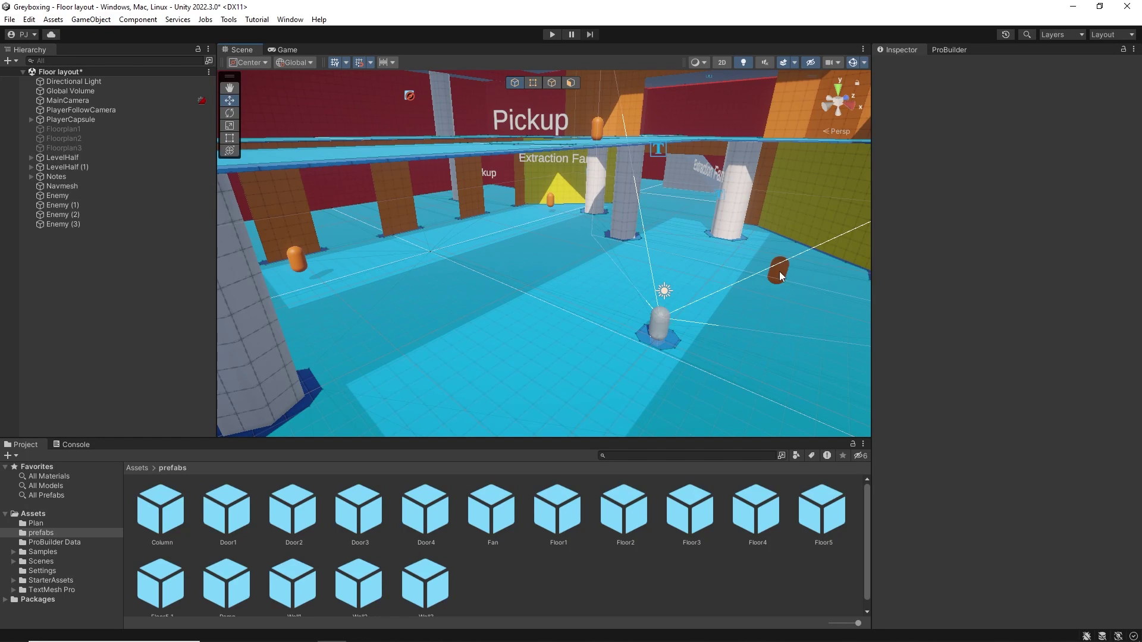
- Deactivate the Notes group and the PlayerCapsule in the Floor layout scene
alt+drag(597, 253, 651, 349)
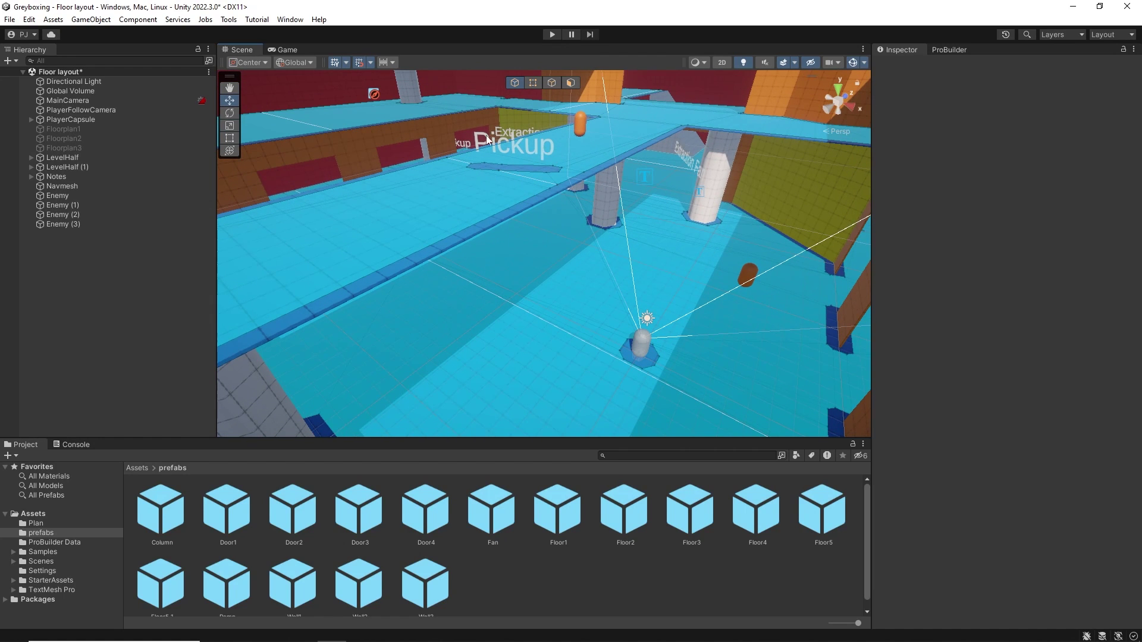
click(559, 177)
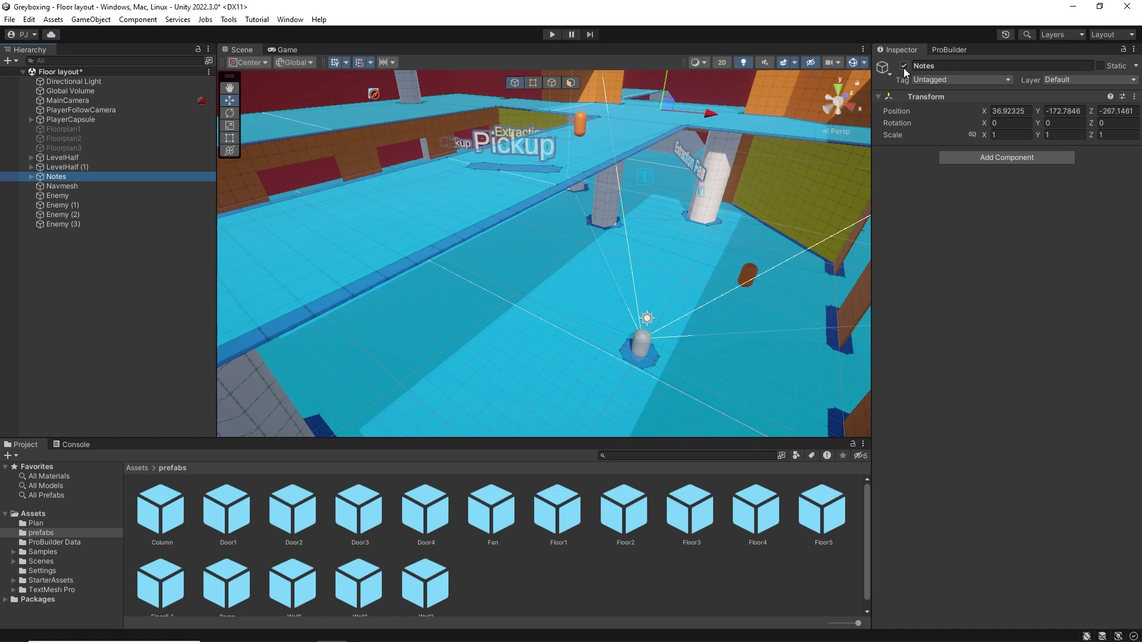
click(904, 66)
click(70, 119)
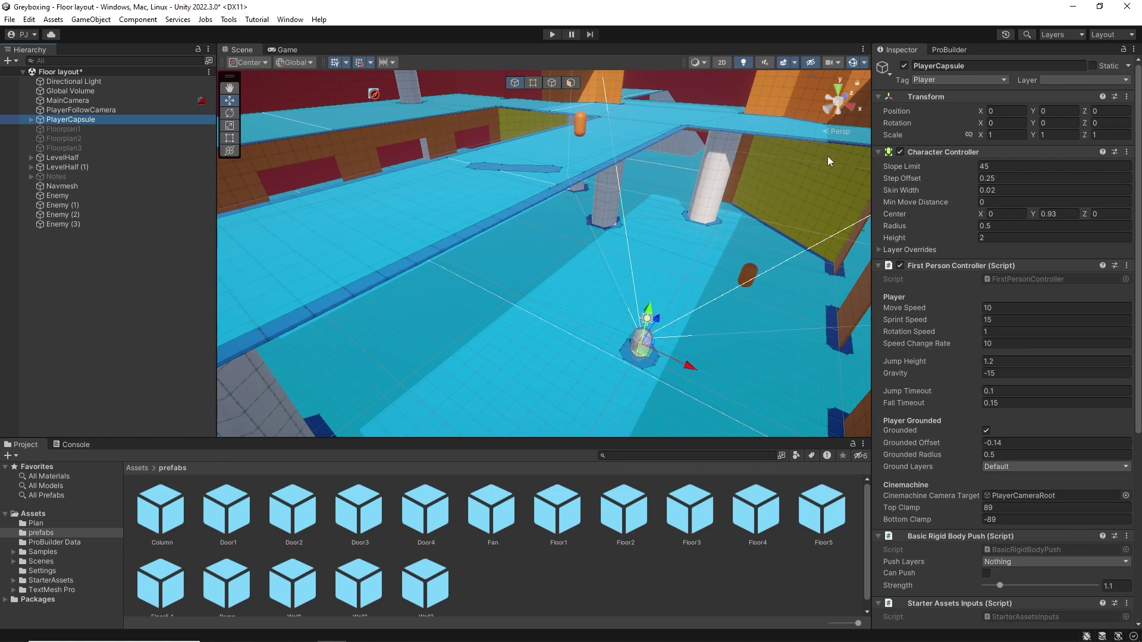
click(904, 66)
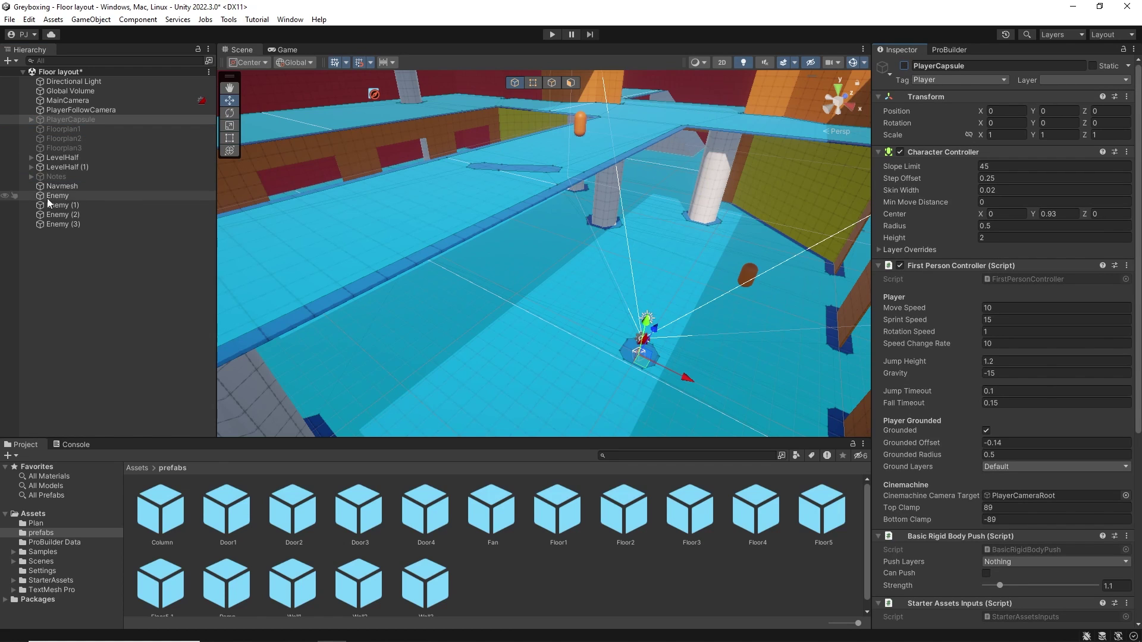
- Clear the Navmesh object's existing navigation data and bake the NavMeshSurface again
click(68, 186)
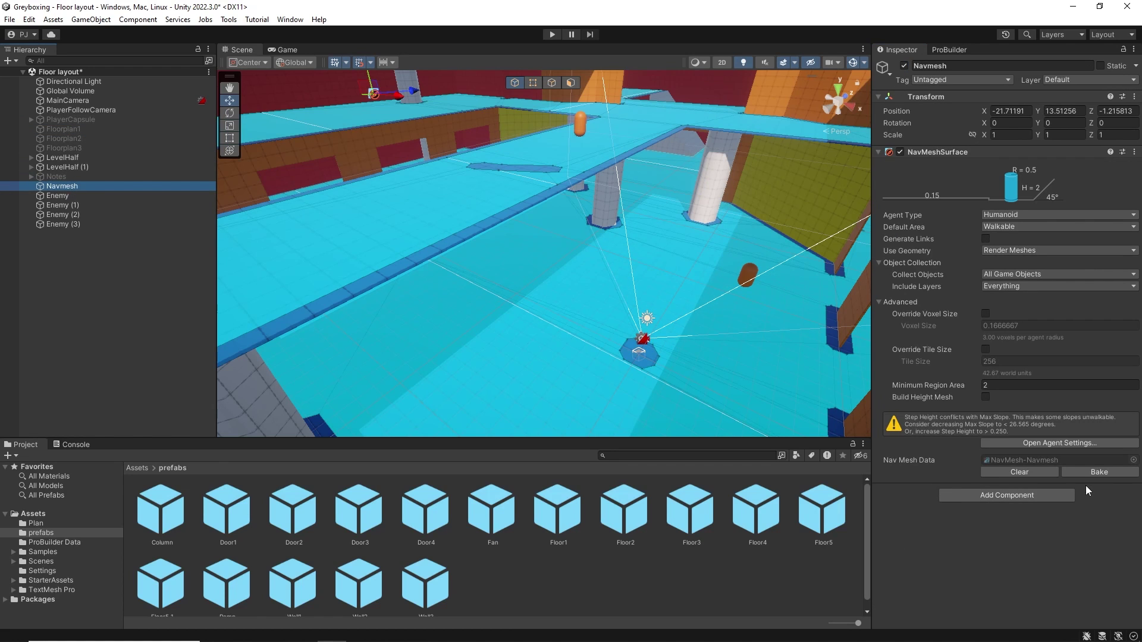
click(1027, 474)
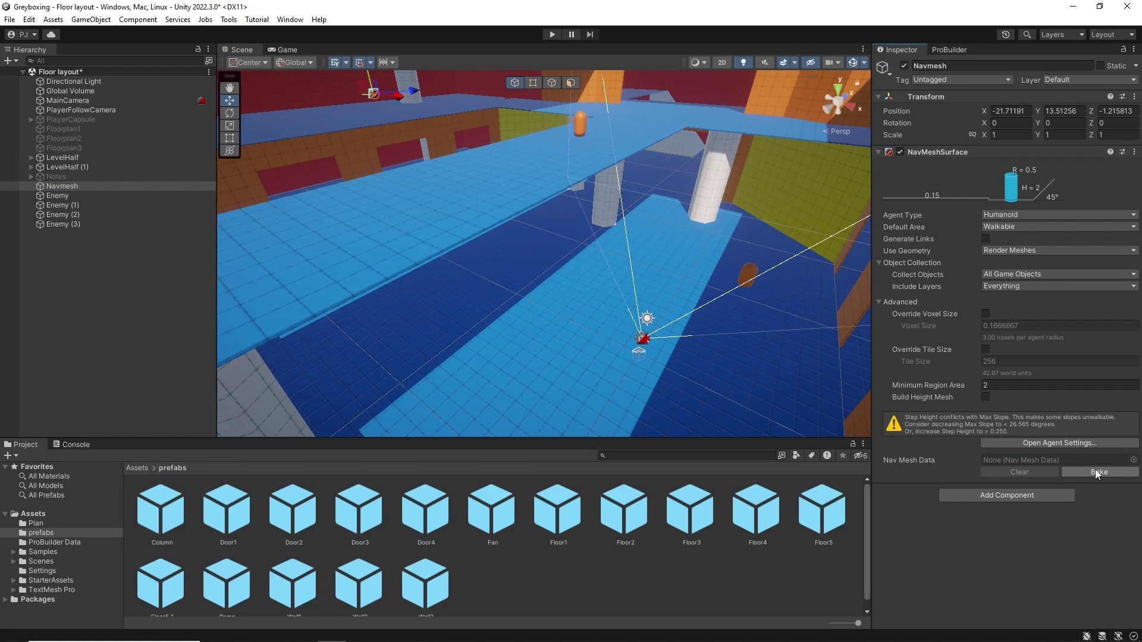
click(1094, 471)
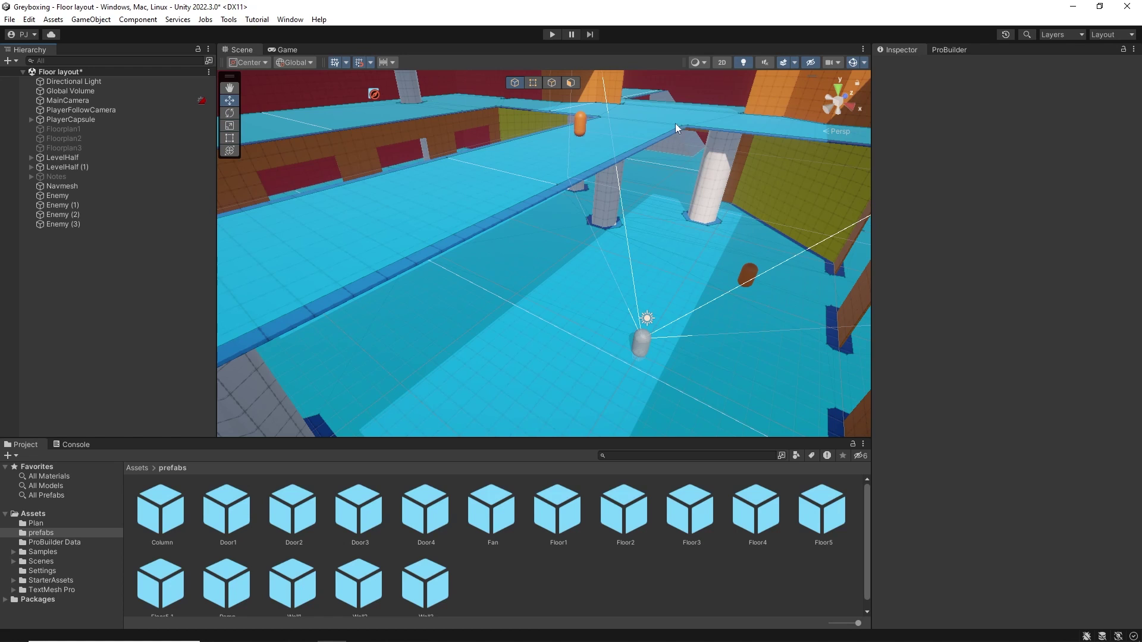
- Toggle the Scene view gizmos off and on again, and display the AI Navigation overlay in the Scene view
click(852, 63)
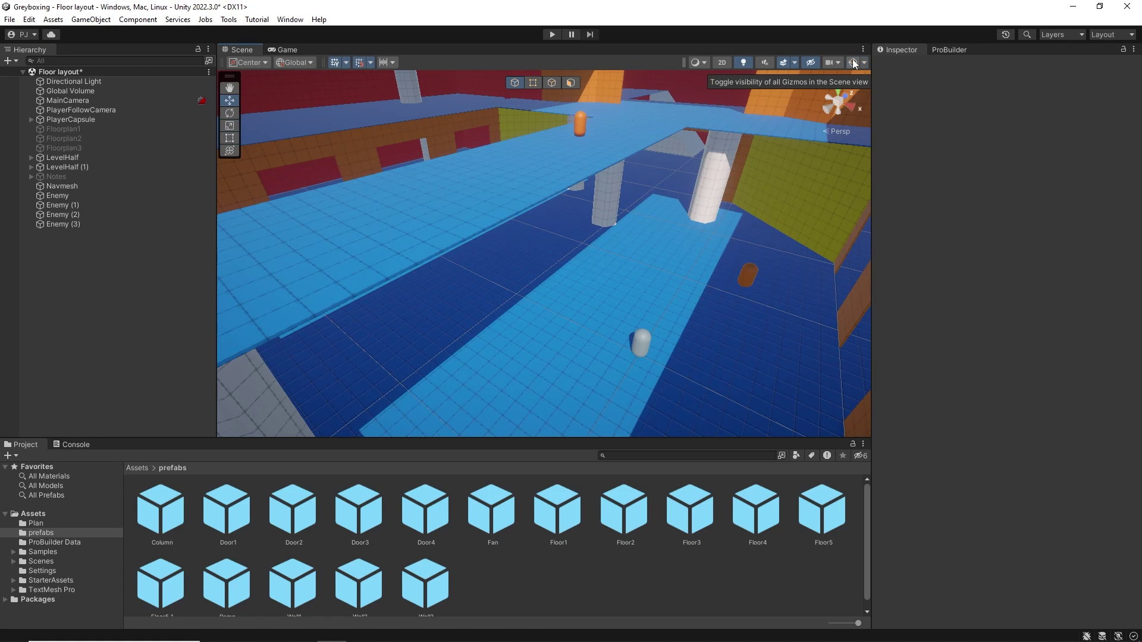
click(853, 62)
click(863, 50)
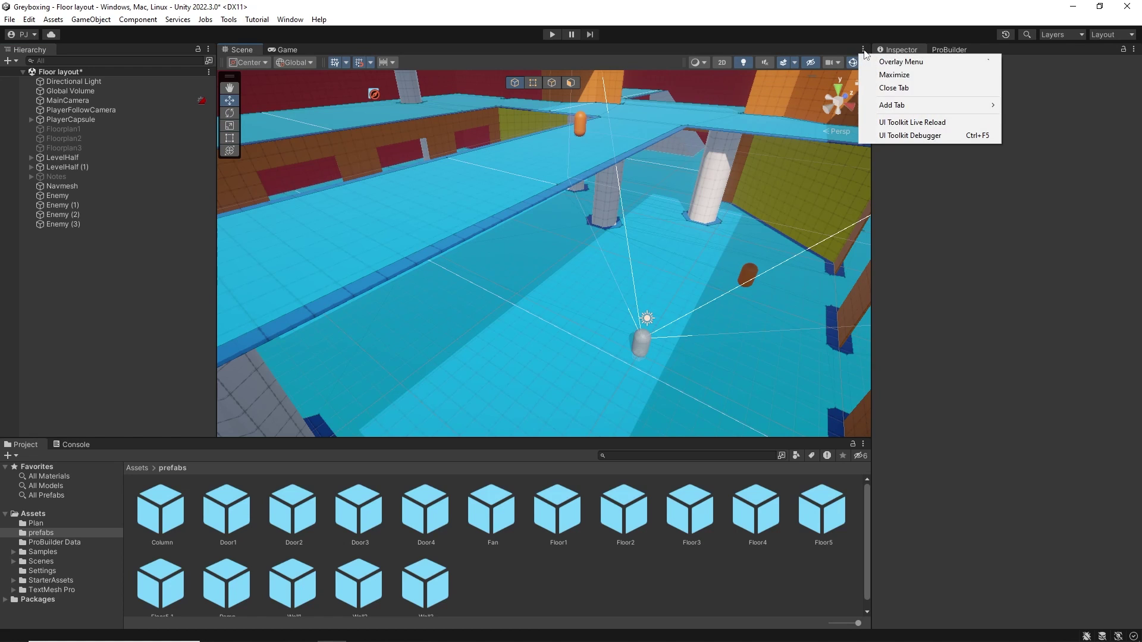
click(892, 62)
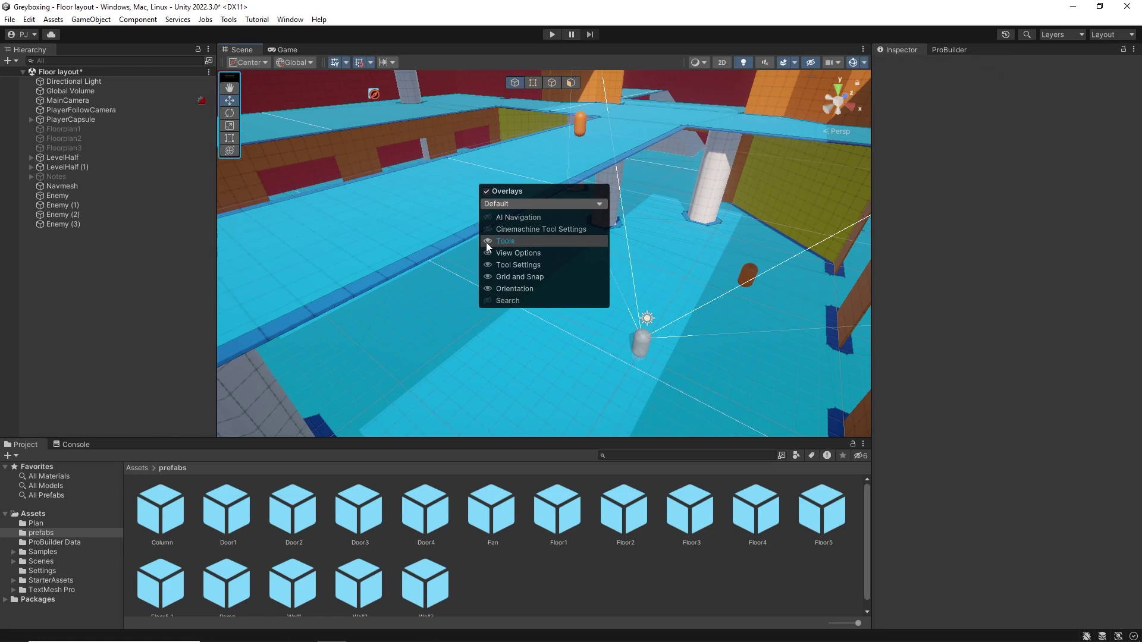
click(517, 216)
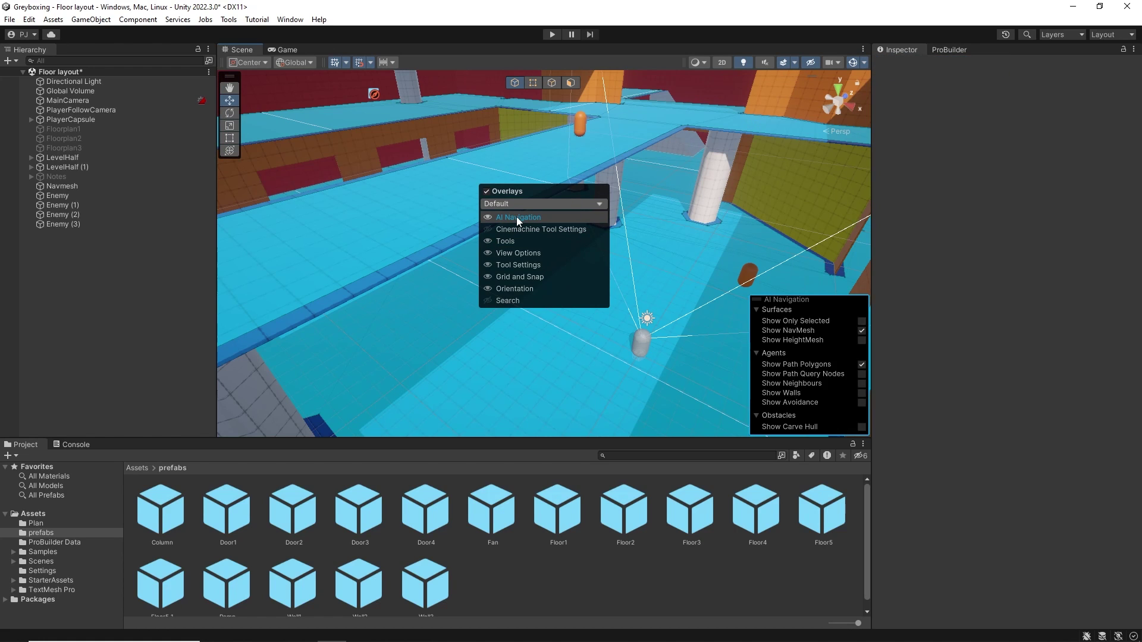
- Turn off Show NavMesh under Surfaces in the AI Navigation overlay, and hide the overlay
click(758, 309)
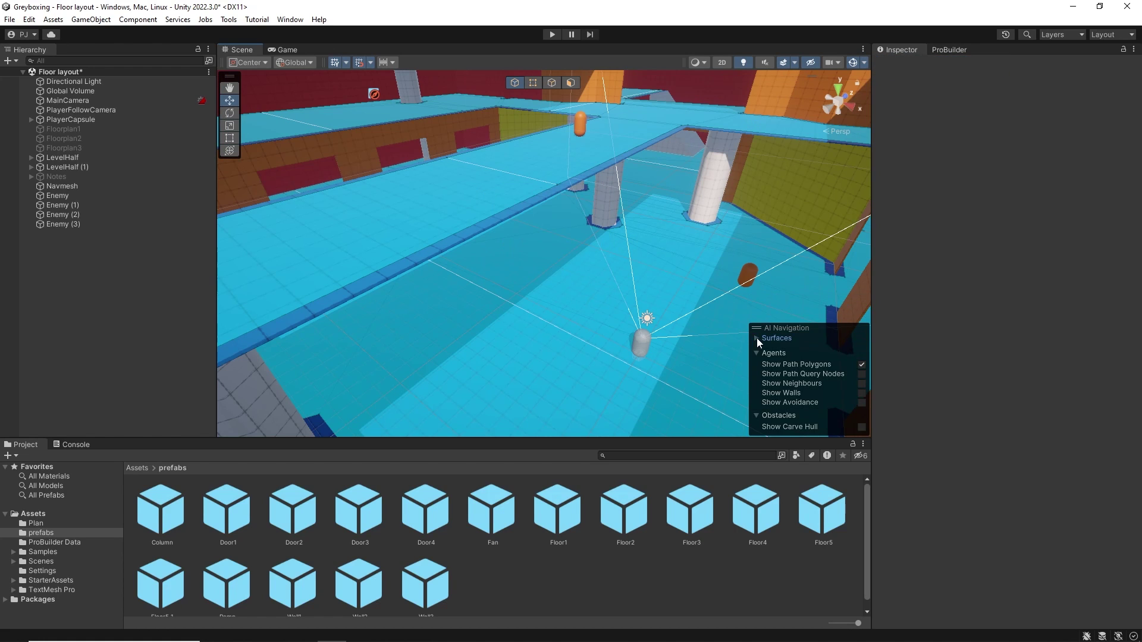
click(756, 338)
click(861, 331)
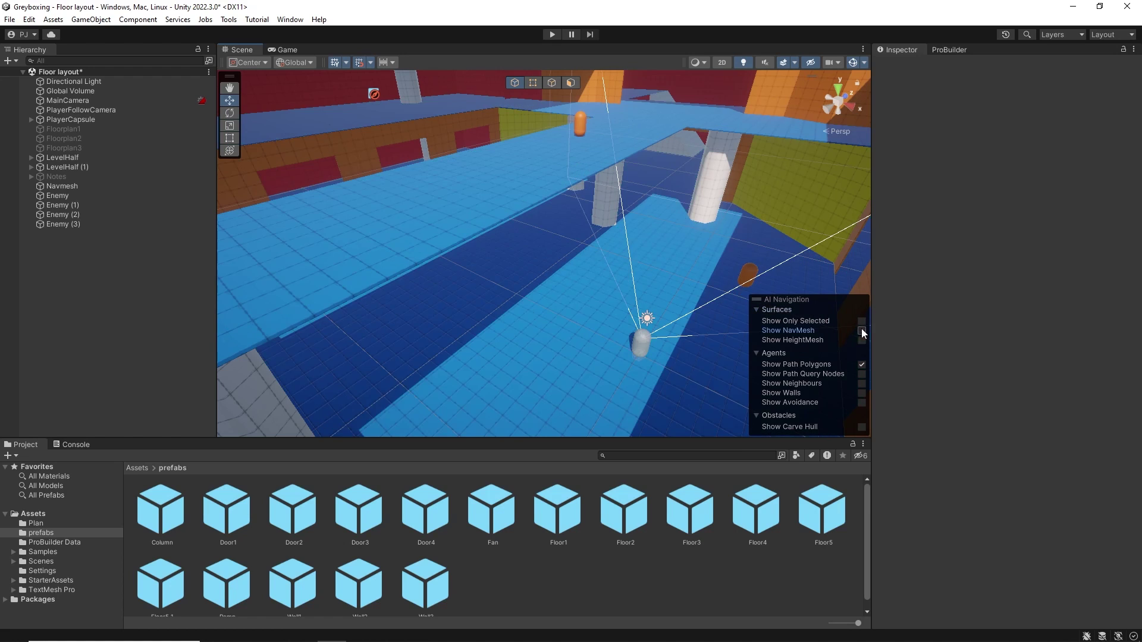
right_click(792, 299)
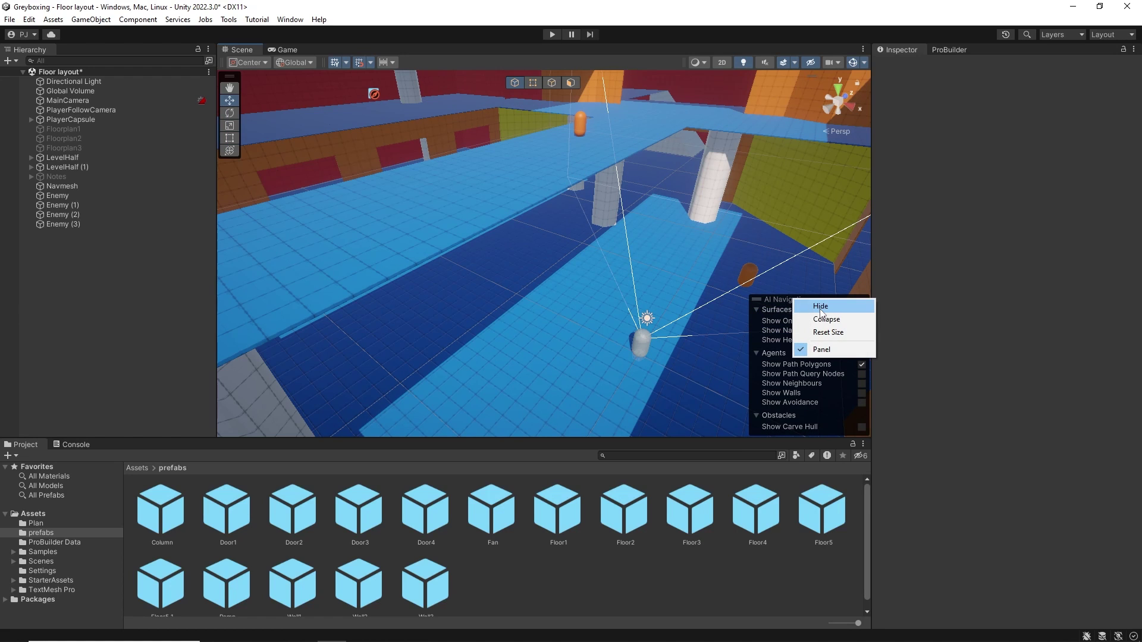
click(820, 308)
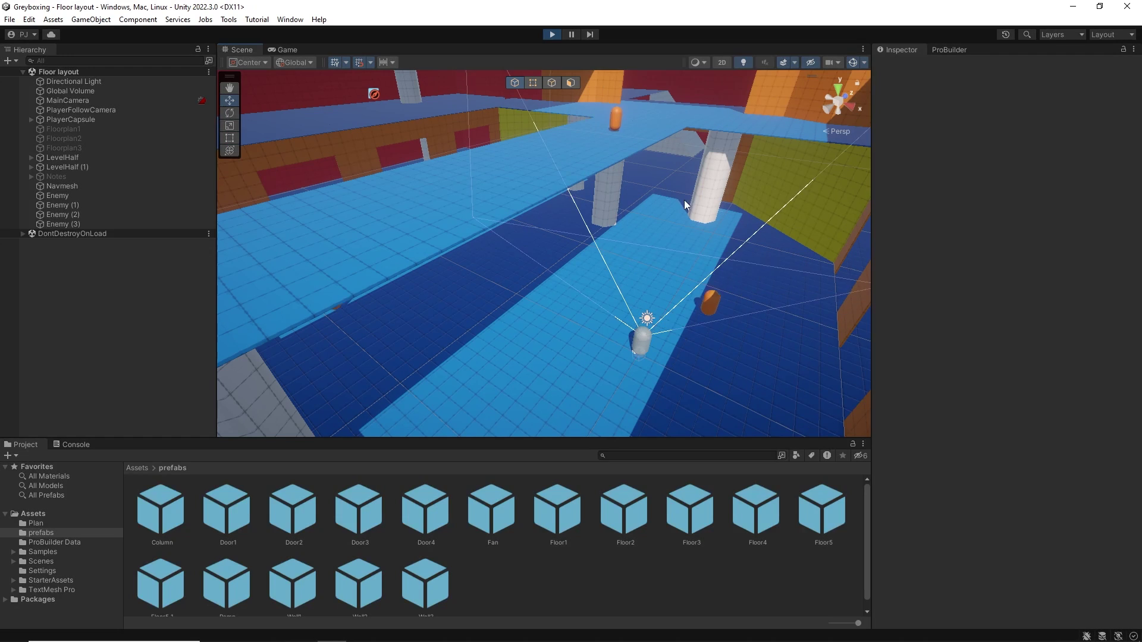
- Play-test the level, watching the enemies chase the player in the Scene view and walking the player around in the Game view
right_drag(703, 217, 709, 254)
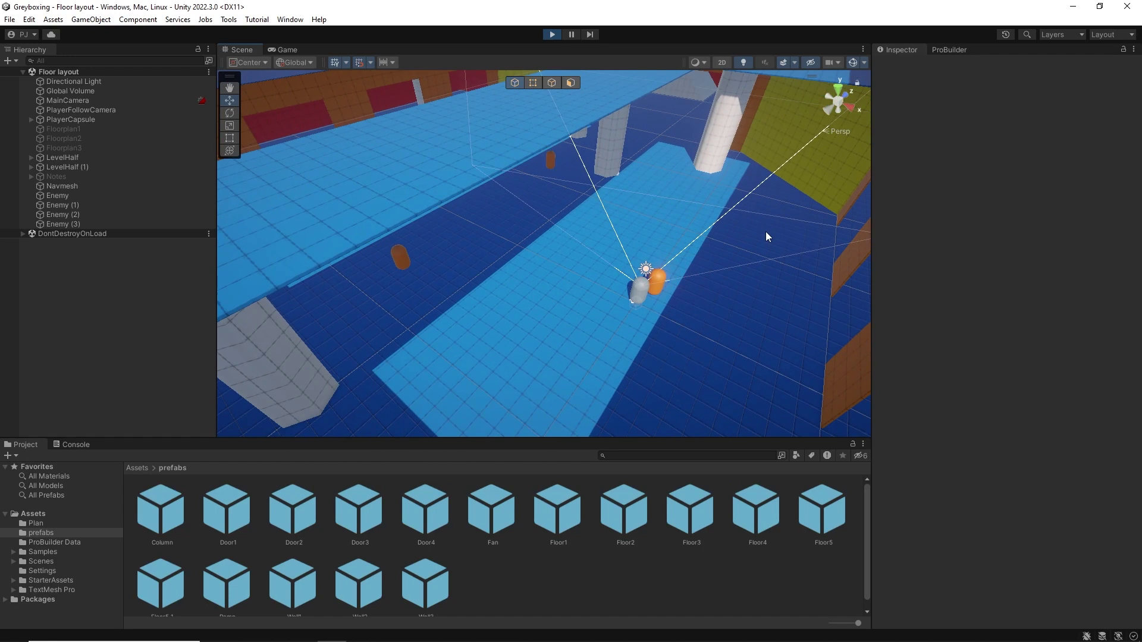
middle_drag(748, 251, 683, 238)
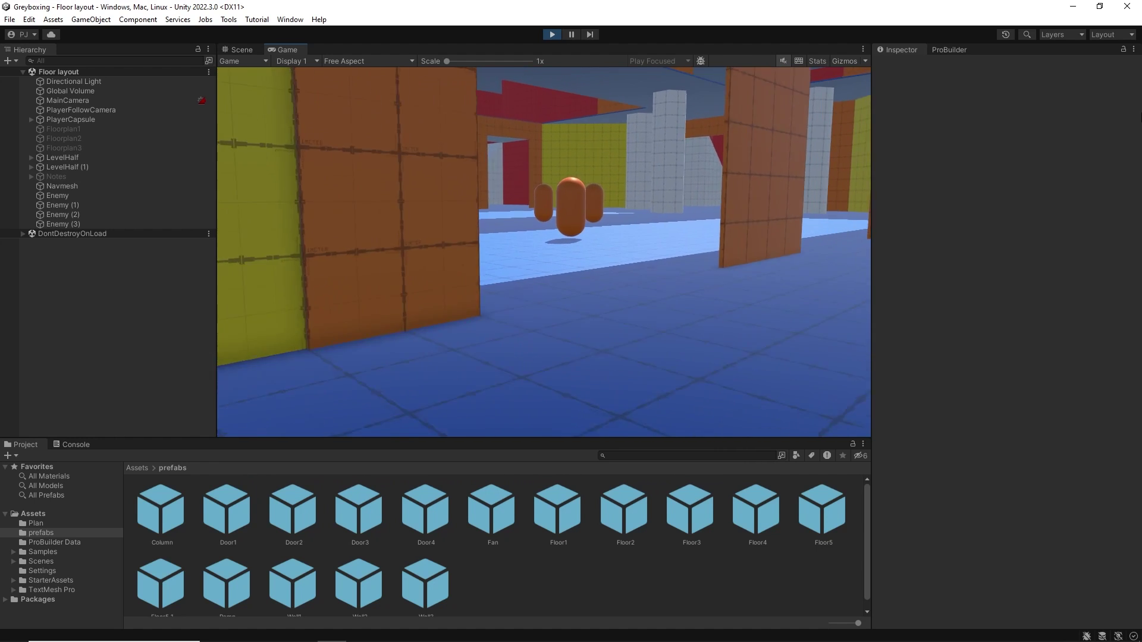
key(s)
key(d)
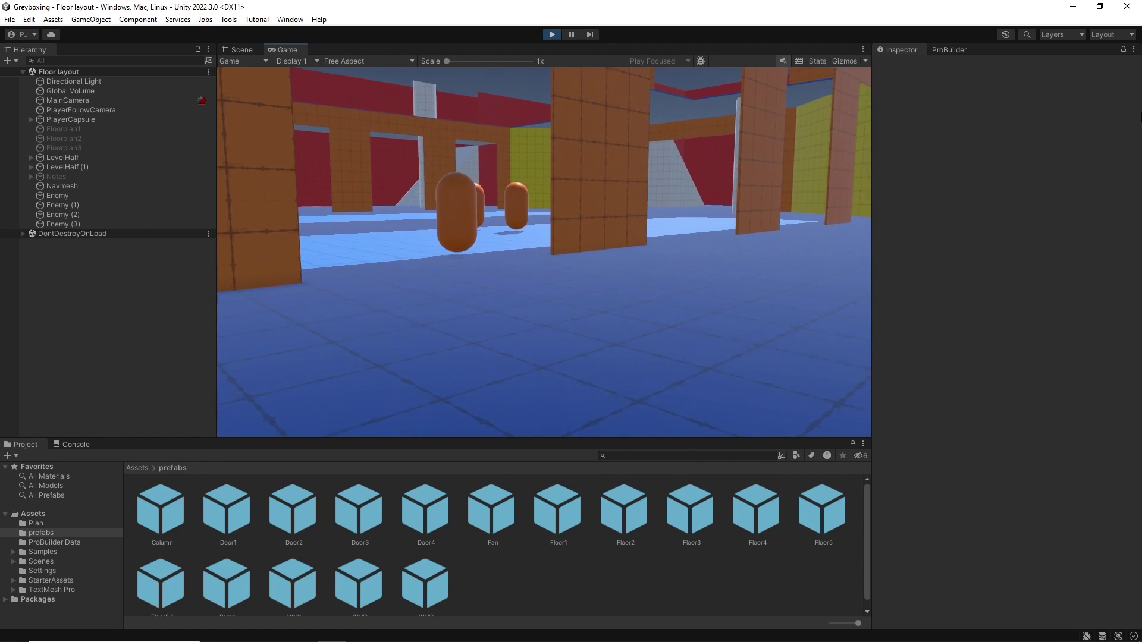
key(w)
key(w)
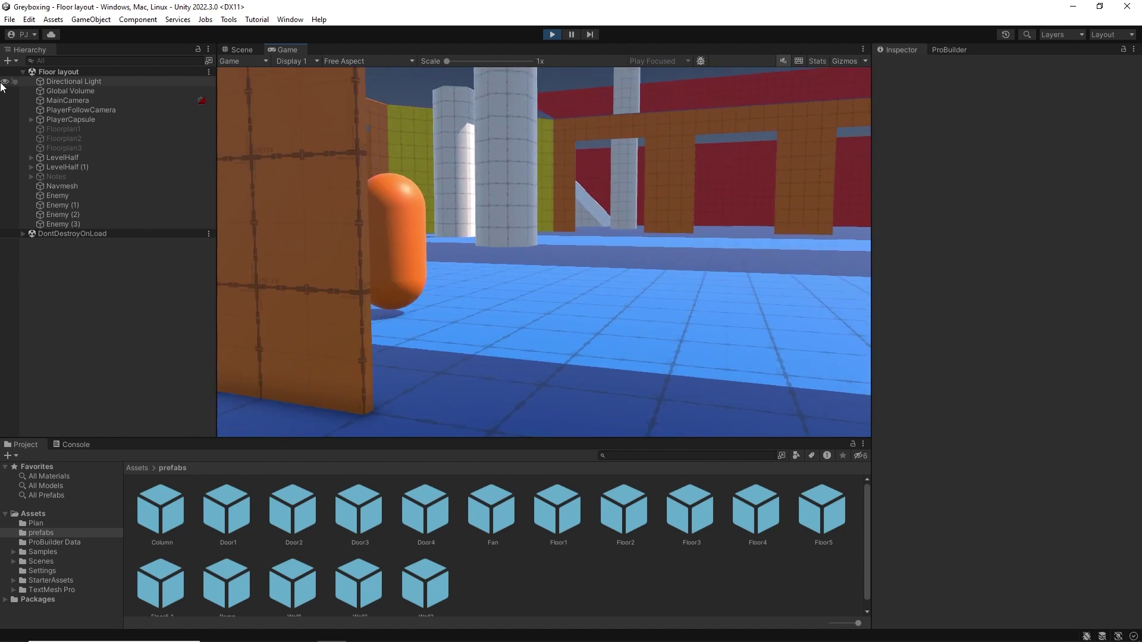
key(s)
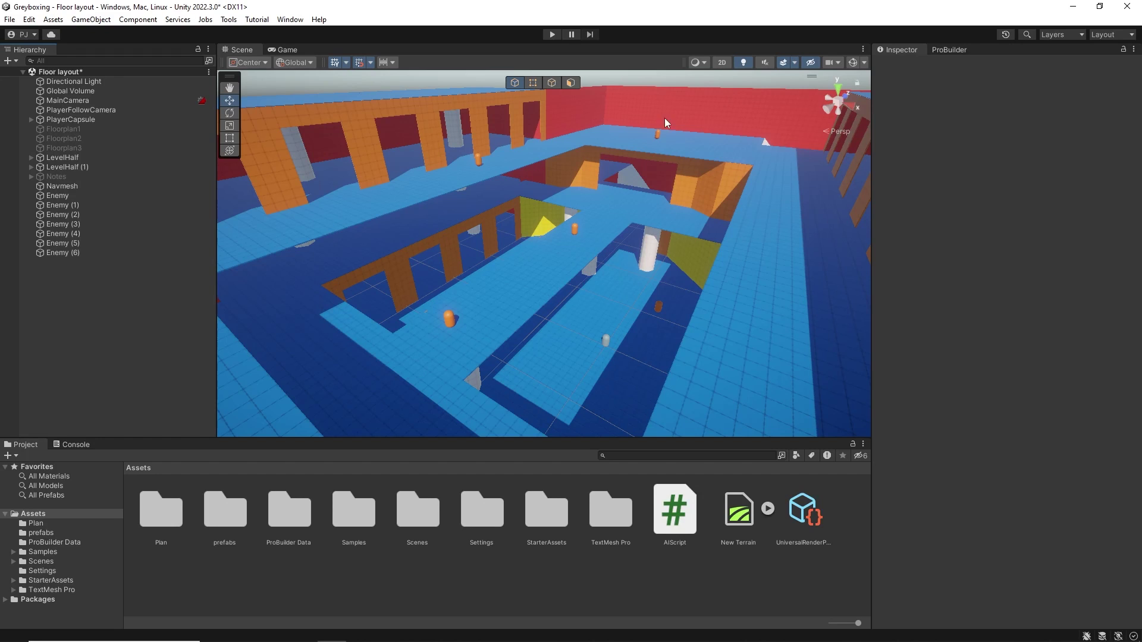
- Open the Lighting window docked beside the Inspector and ProBuilder, and create a Lighting Settings asset named New Lighting Settings
click(291, 19)
mouse_move(343, 209)
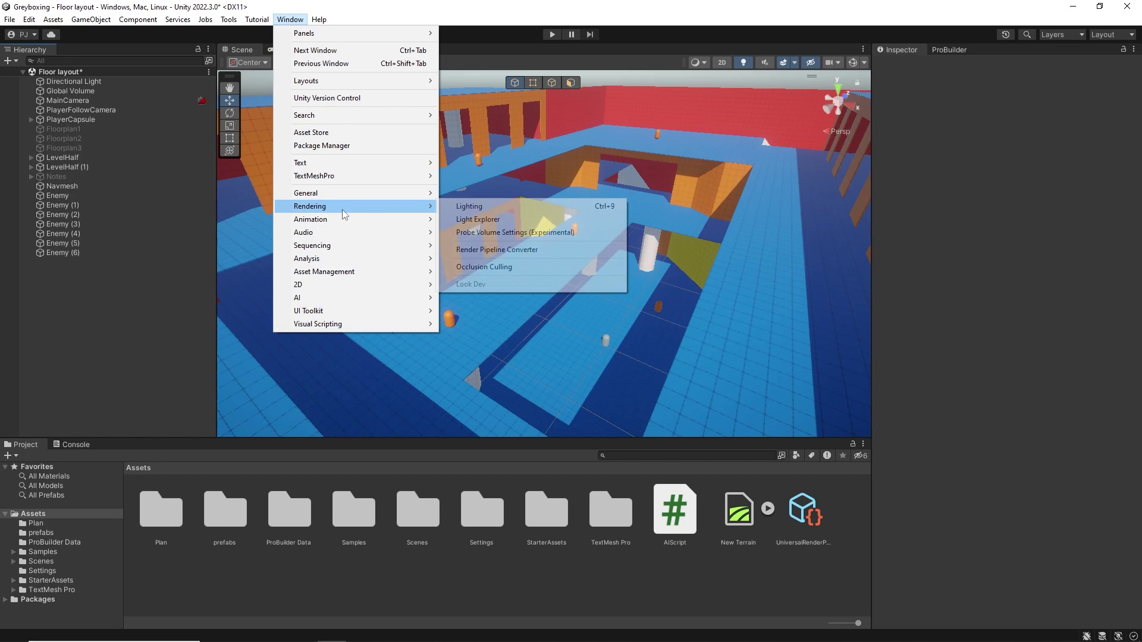
click(519, 209)
drag(448, 218, 1004, 53)
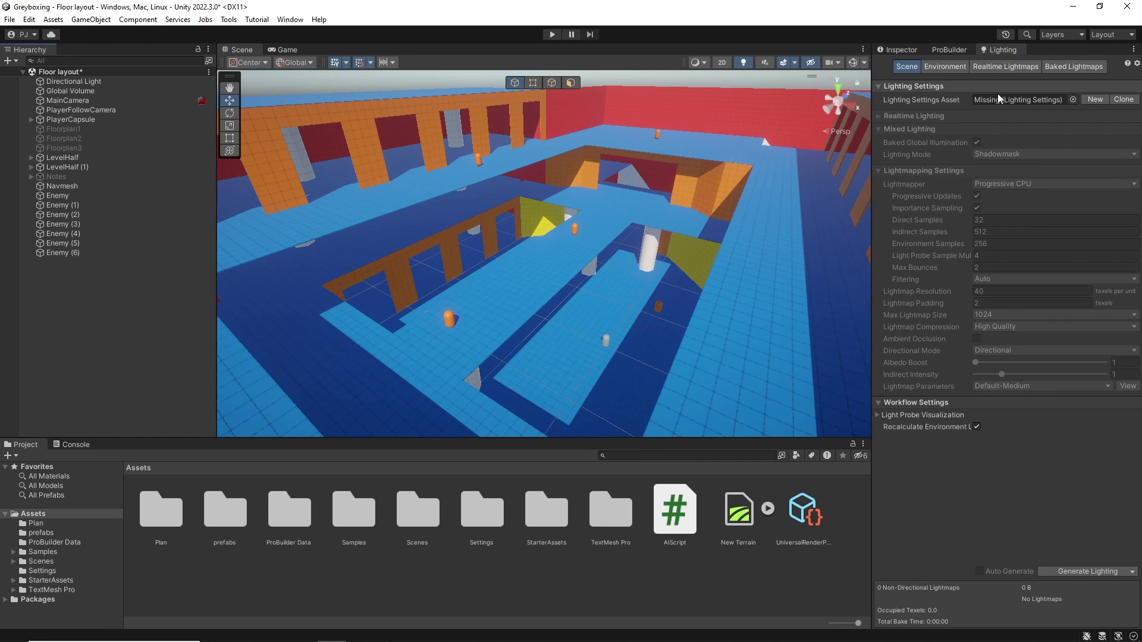
click(1095, 99)
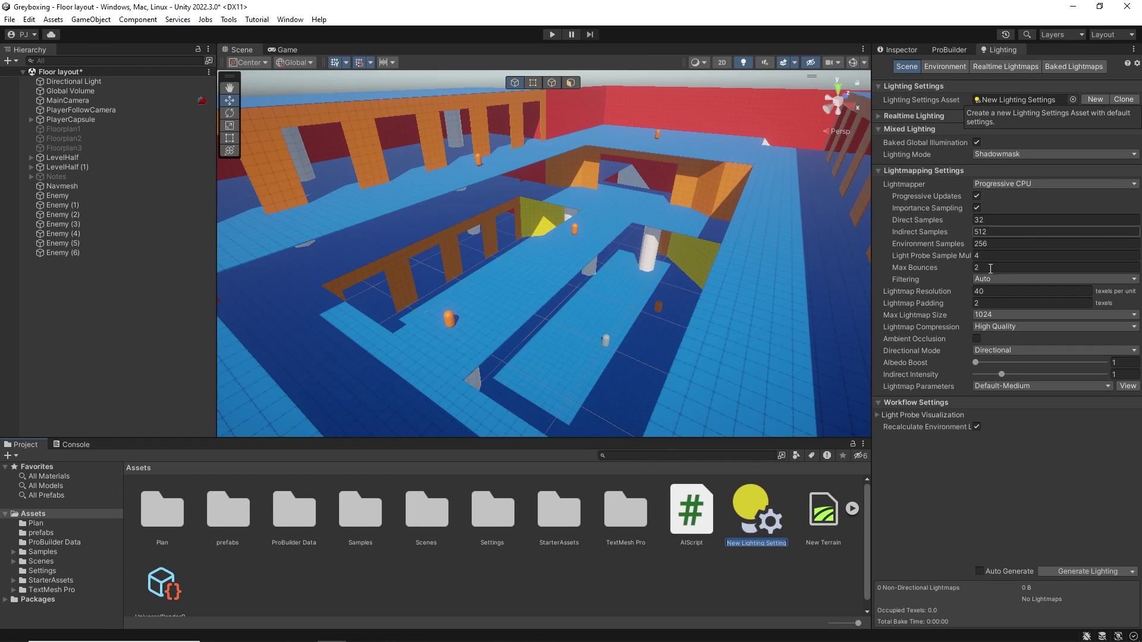
key(Return)
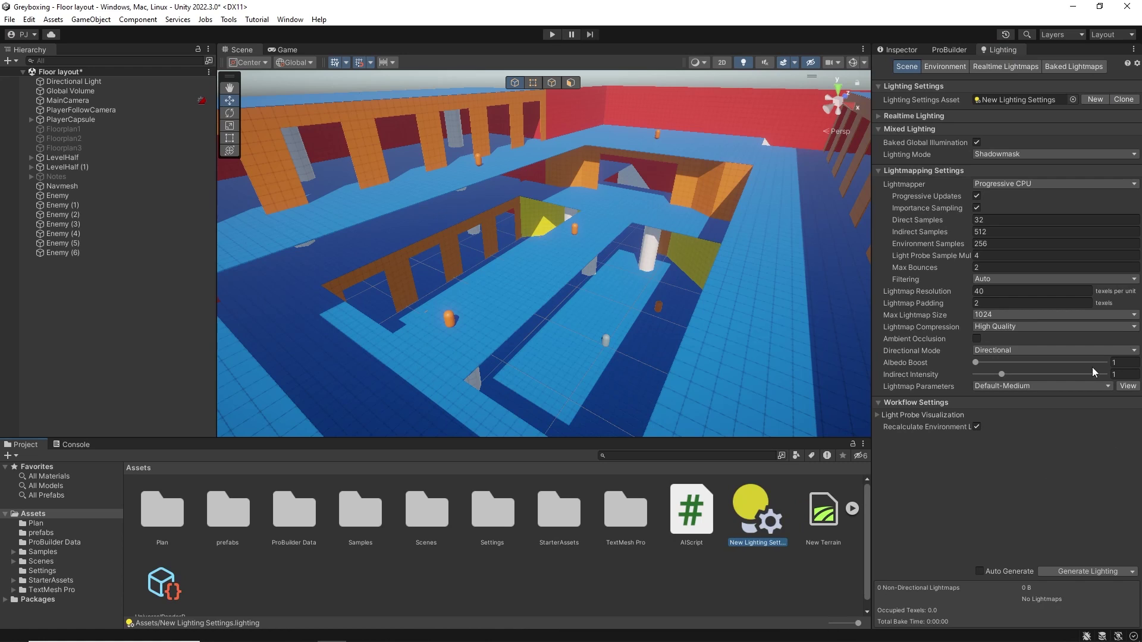
- Set the lightmapper to Progressive GPU (Preview), Lightmap Resolution to 2 texels per unit and Lightmap Parameters to Default-VeryLowResolution
click(1043, 185)
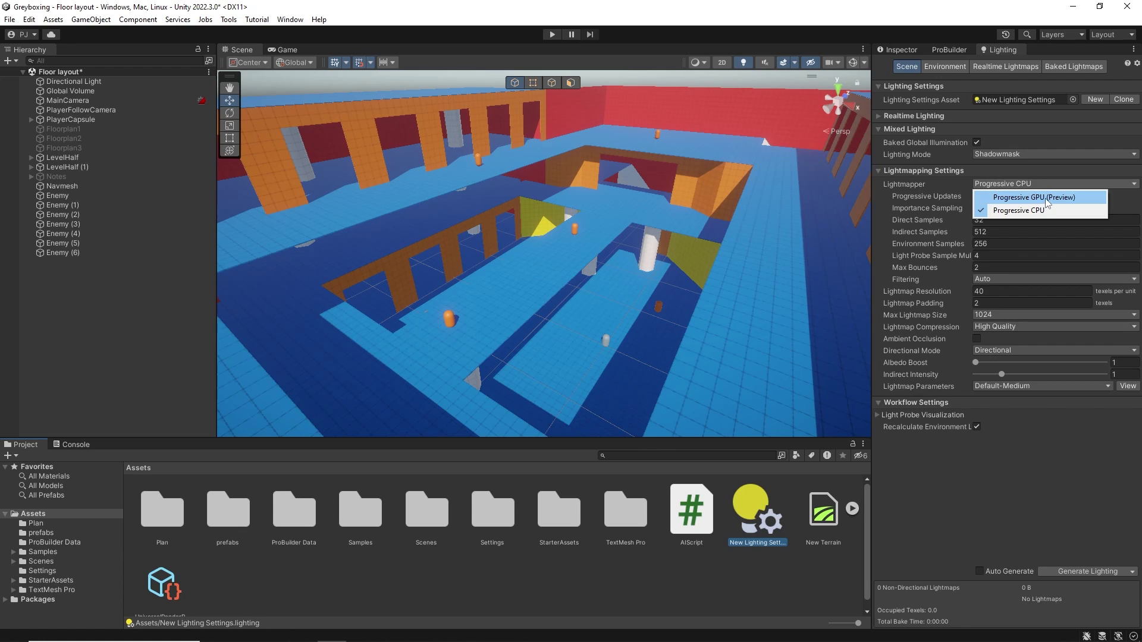
click(1047, 198)
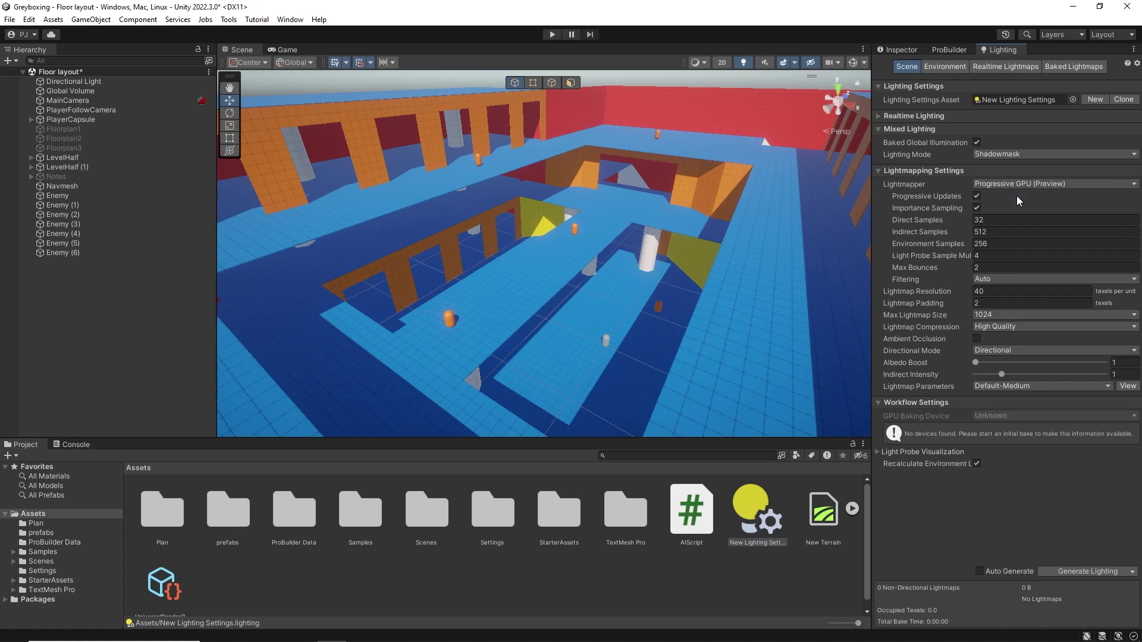
click(987, 292)
text(2)
click(1020, 386)
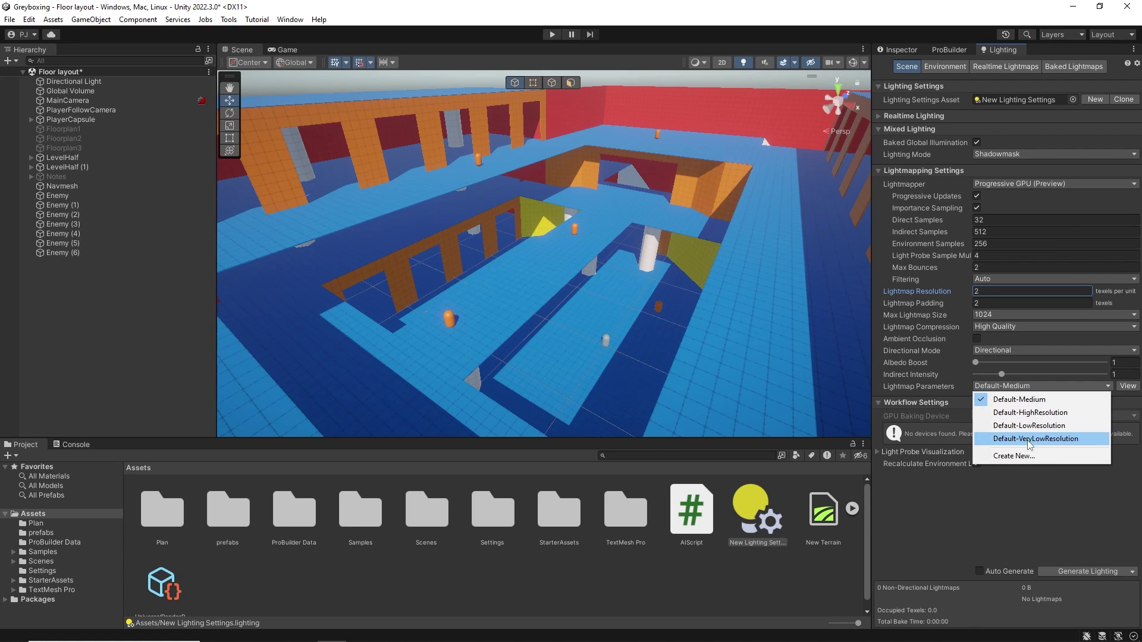
click(1027, 441)
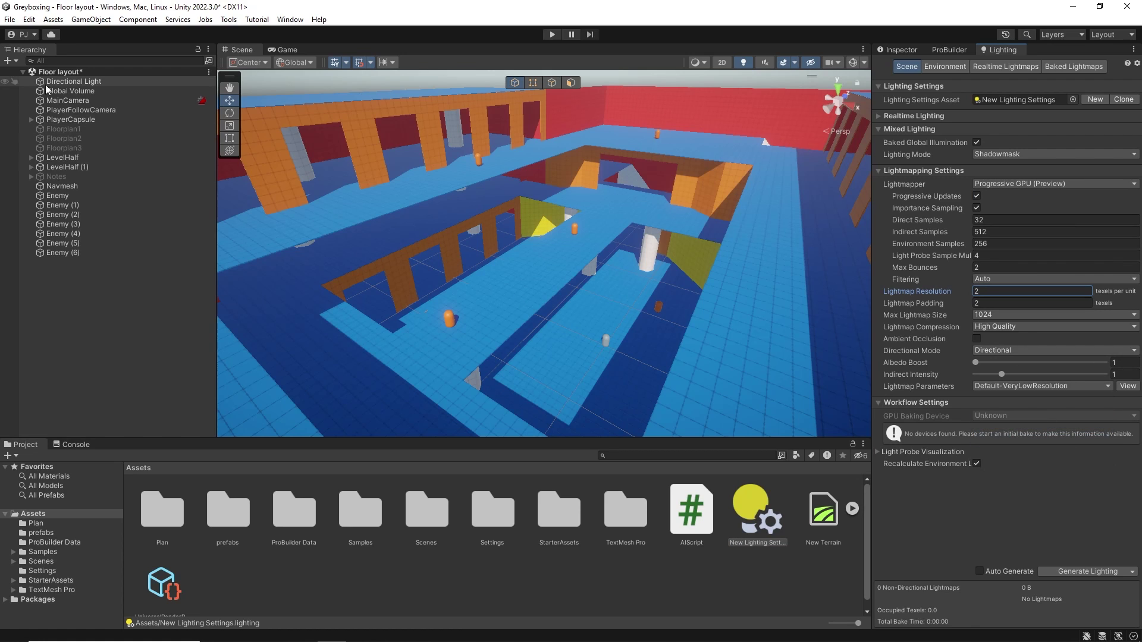
- Set the Directional Light's mode to Mixed
click(68, 92)
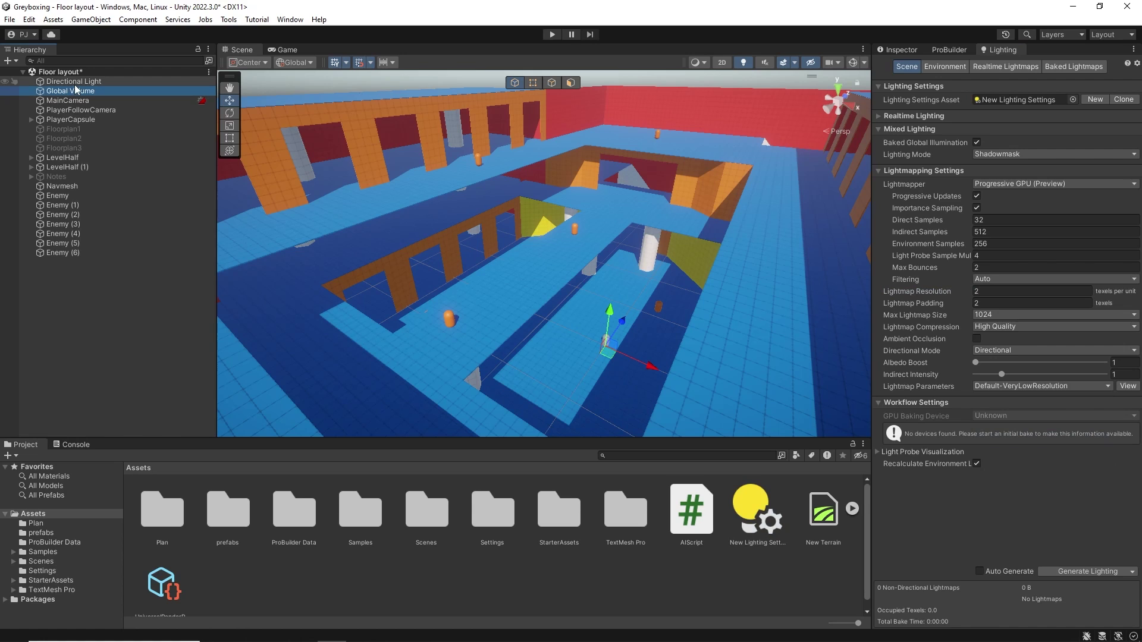
click(70, 81)
click(900, 52)
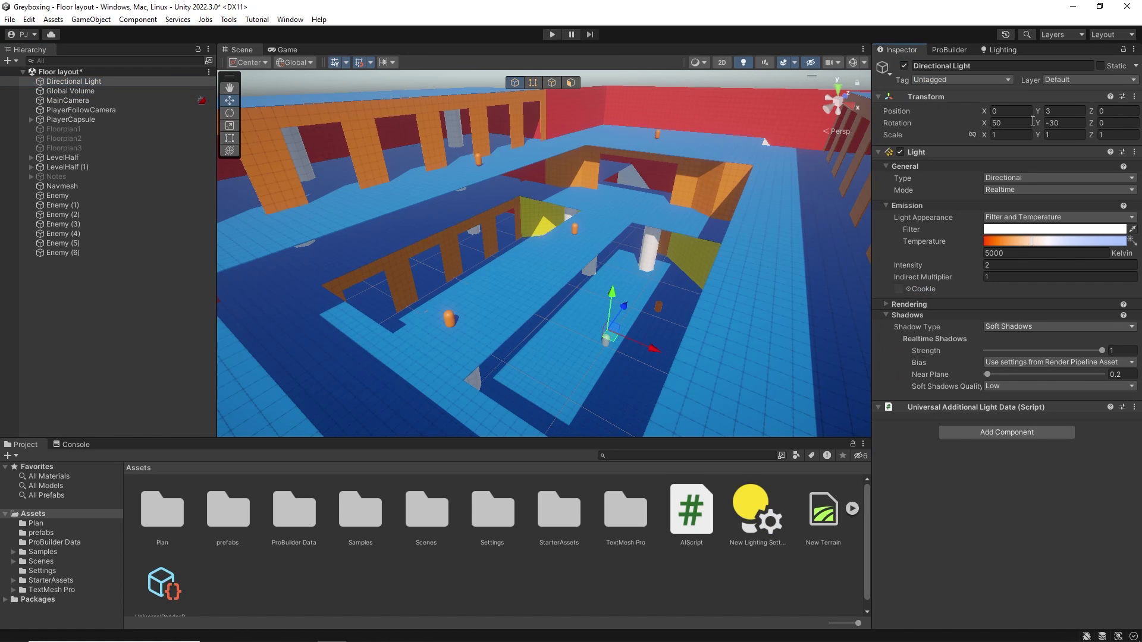
click(1025, 190)
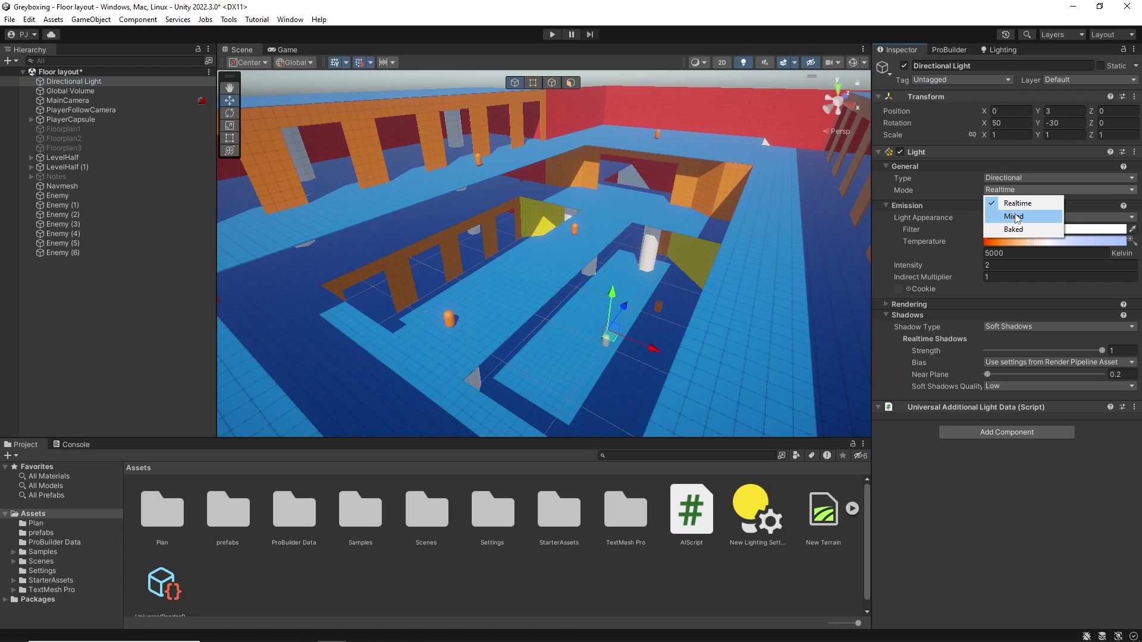
click(1013, 216)
- Turn the Static flag off and on again for LevelHalf and LevelHalf (1), including all their child objects
click(65, 157)
shift+click(79, 167)
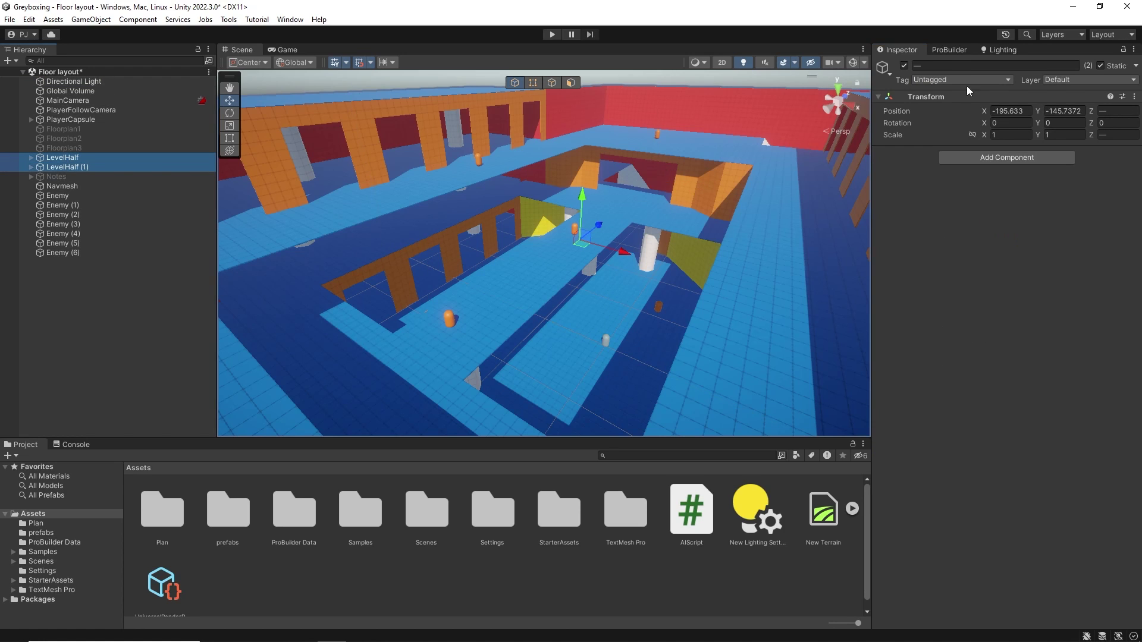
click(1099, 66)
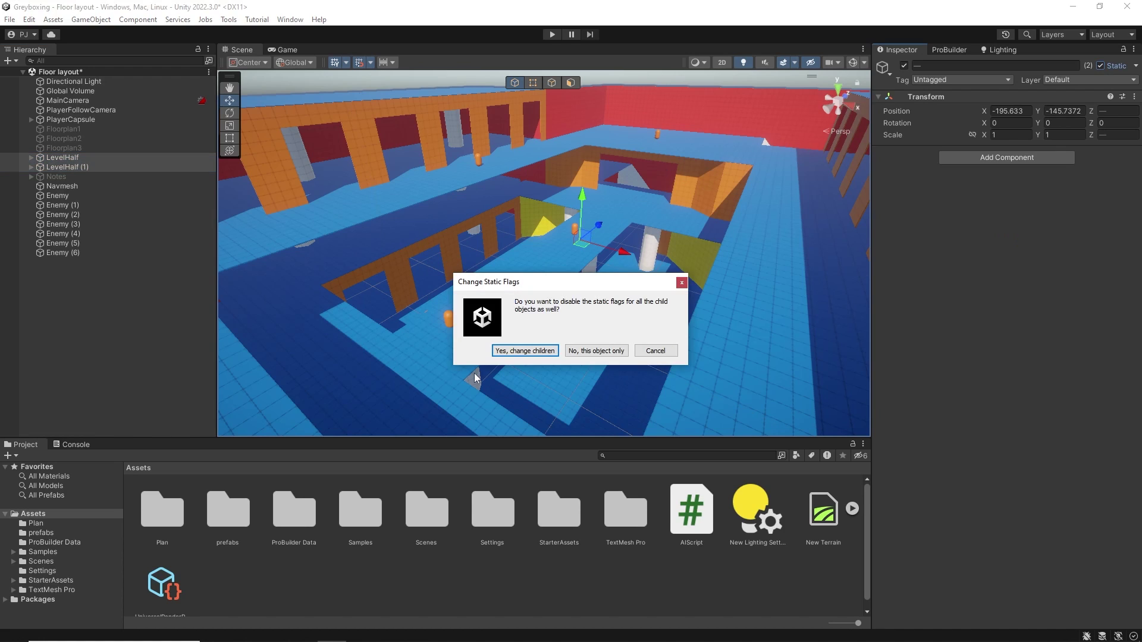
click(511, 351)
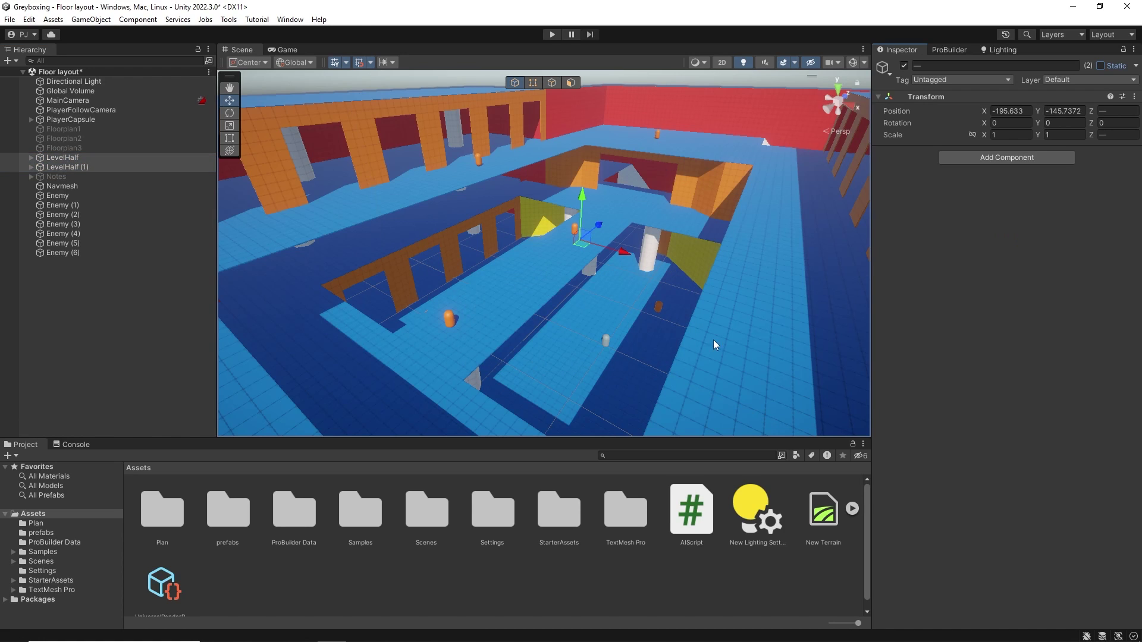
click(1103, 65)
click(533, 356)
- Generate the scene's lighting and inspect the baked result on the central walkway and in the shaded area around the columns
click(1005, 50)
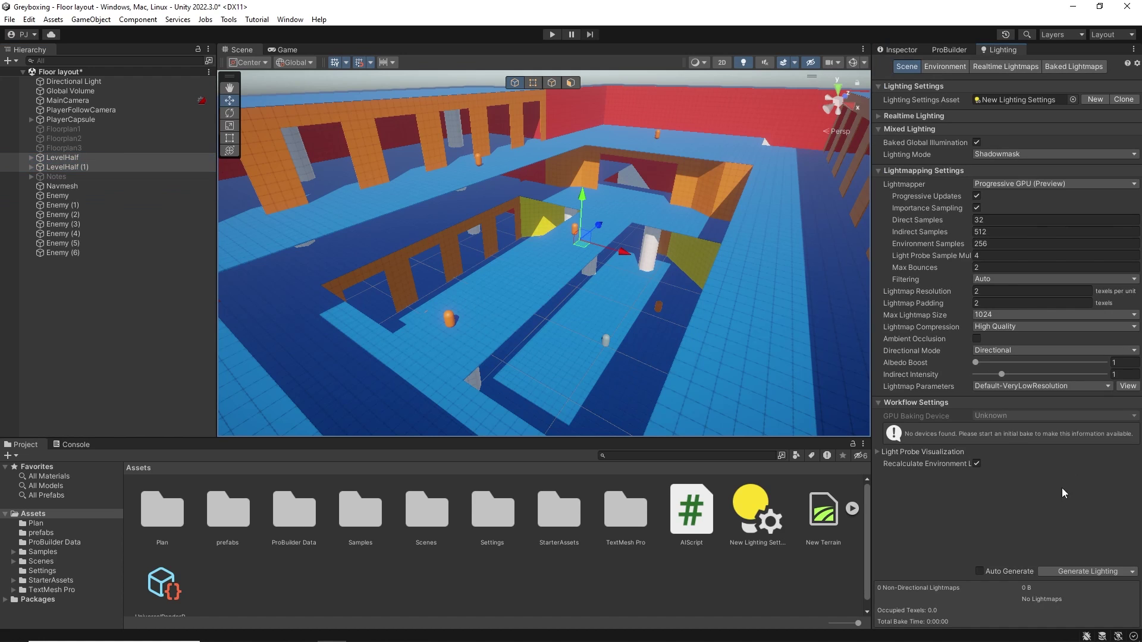
click(1092, 572)
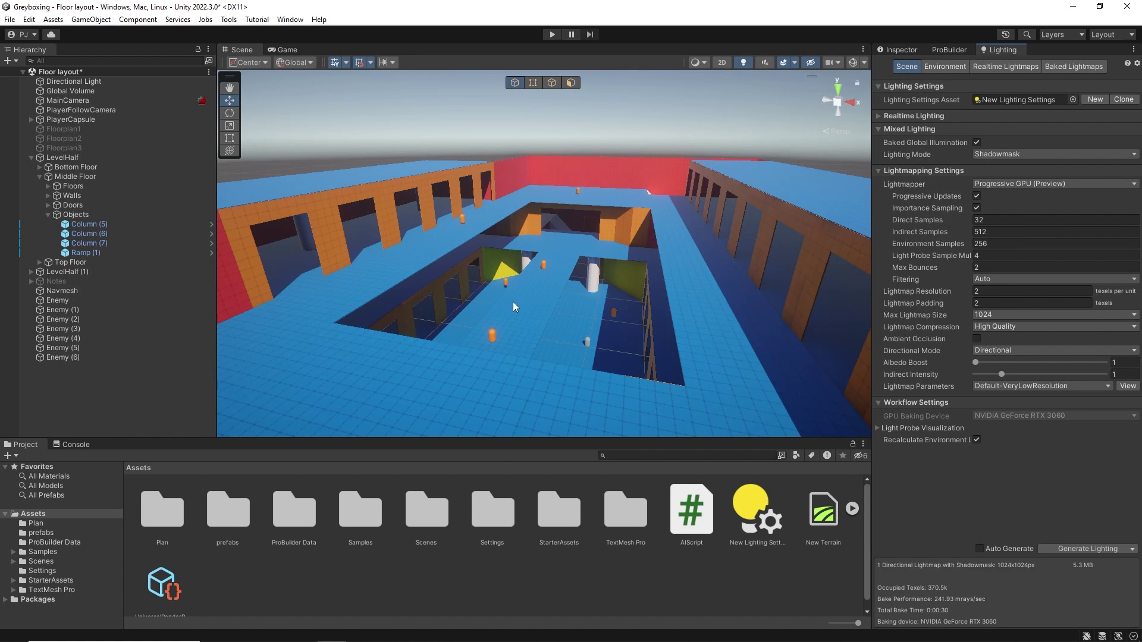
scroll(494, 303, up, 5)
middle_drag(494, 306, 552, 247)
scroll(552, 247, up, 2)
alt+drag(552, 247, 634, 220)
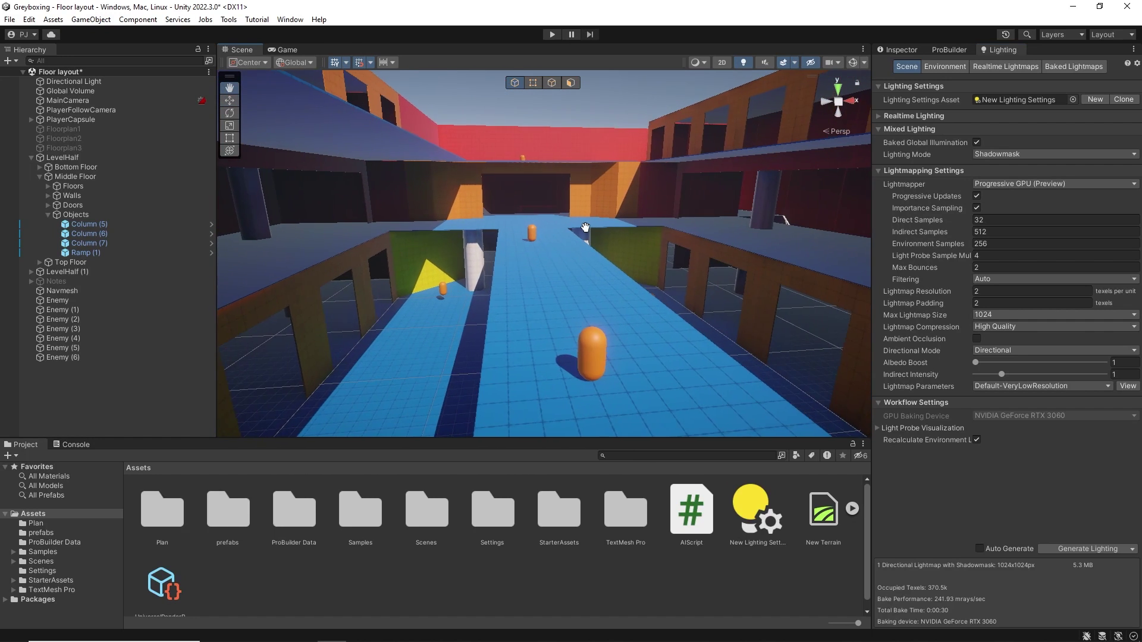
middle_drag(586, 227, 711, 218)
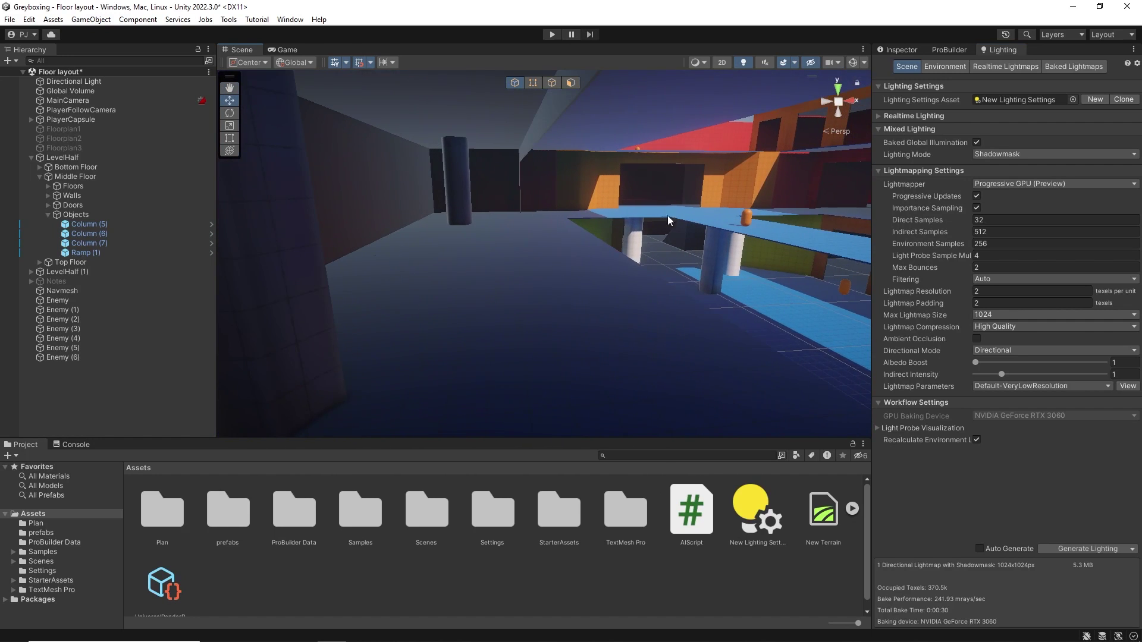
right_drag(667, 215, 597, 236)
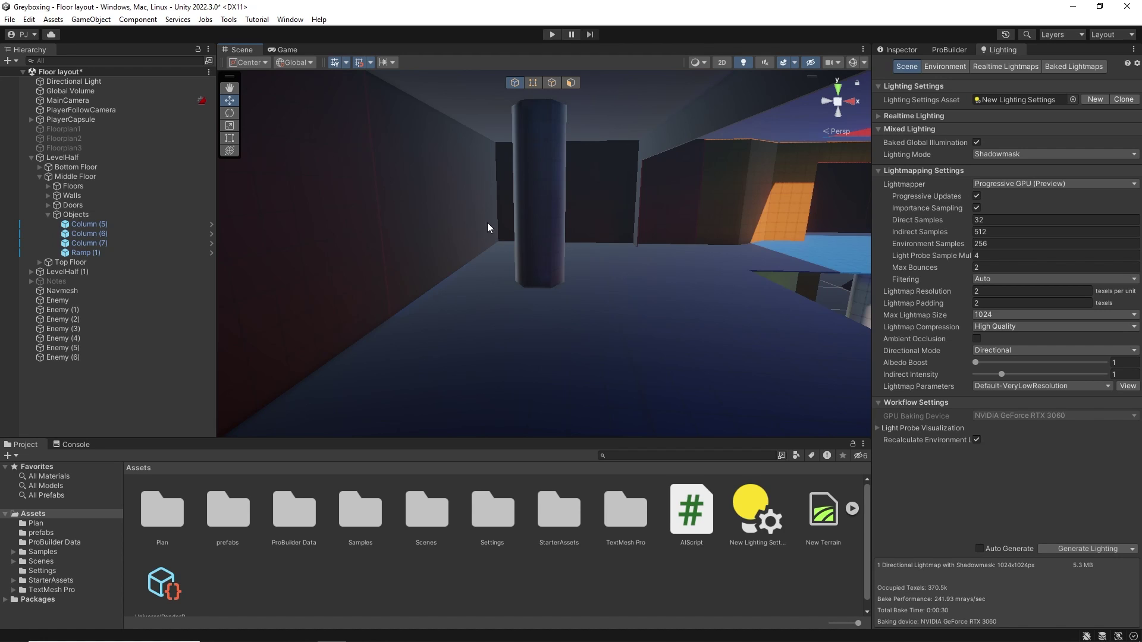
- Add a Point Light as a child of Column (5) on the middle floor and raise it to Y position 5
click(558, 139)
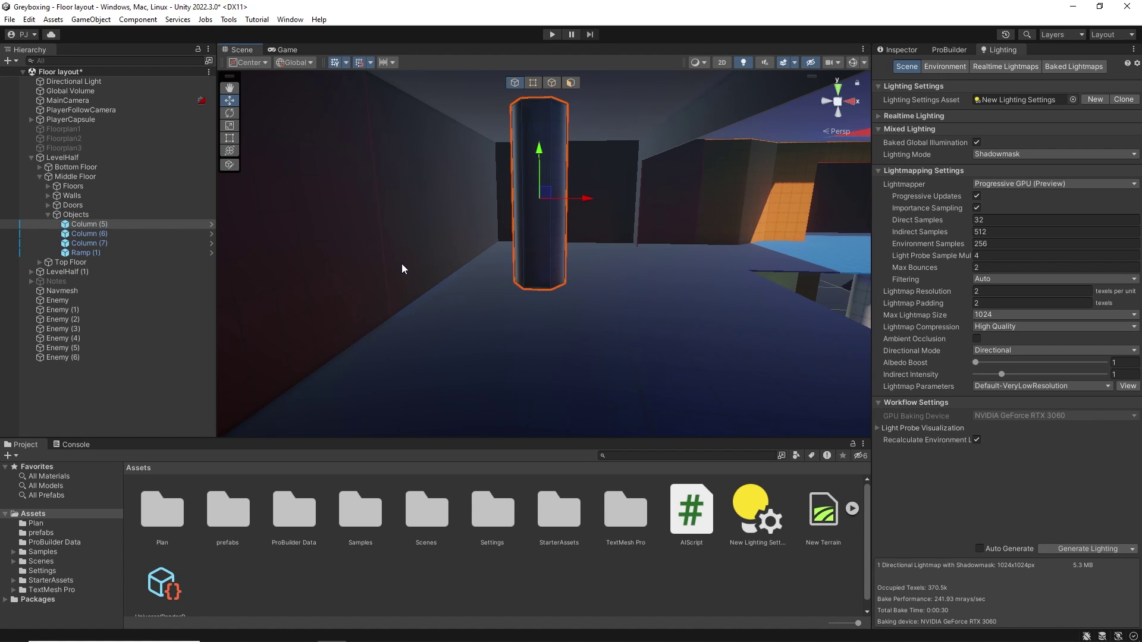
right_click(91, 224)
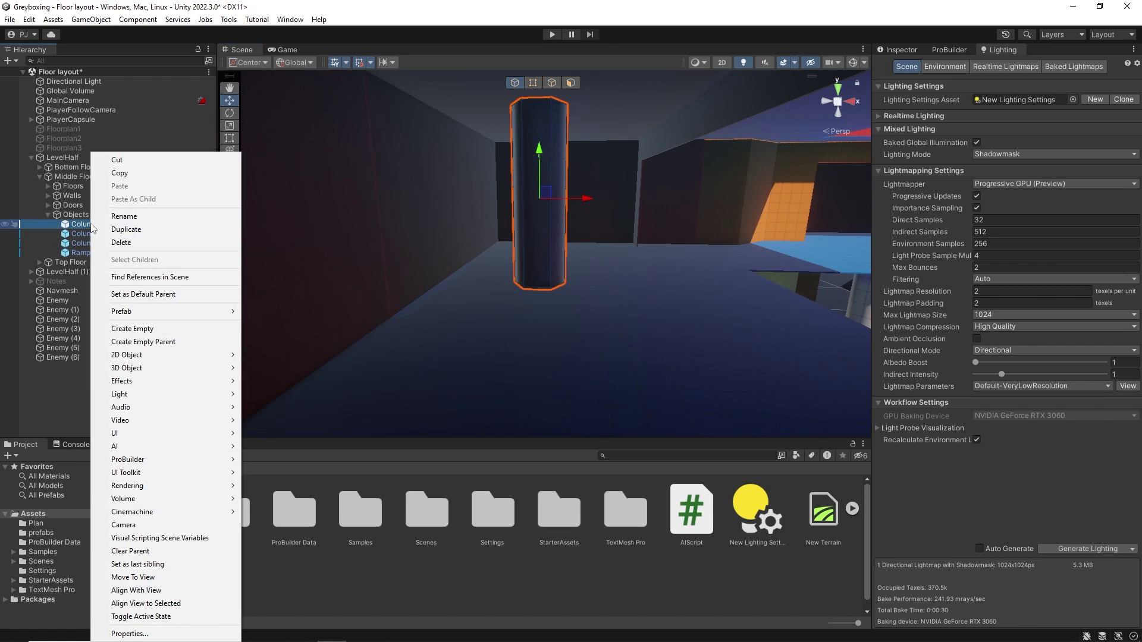
mouse_move(162, 395)
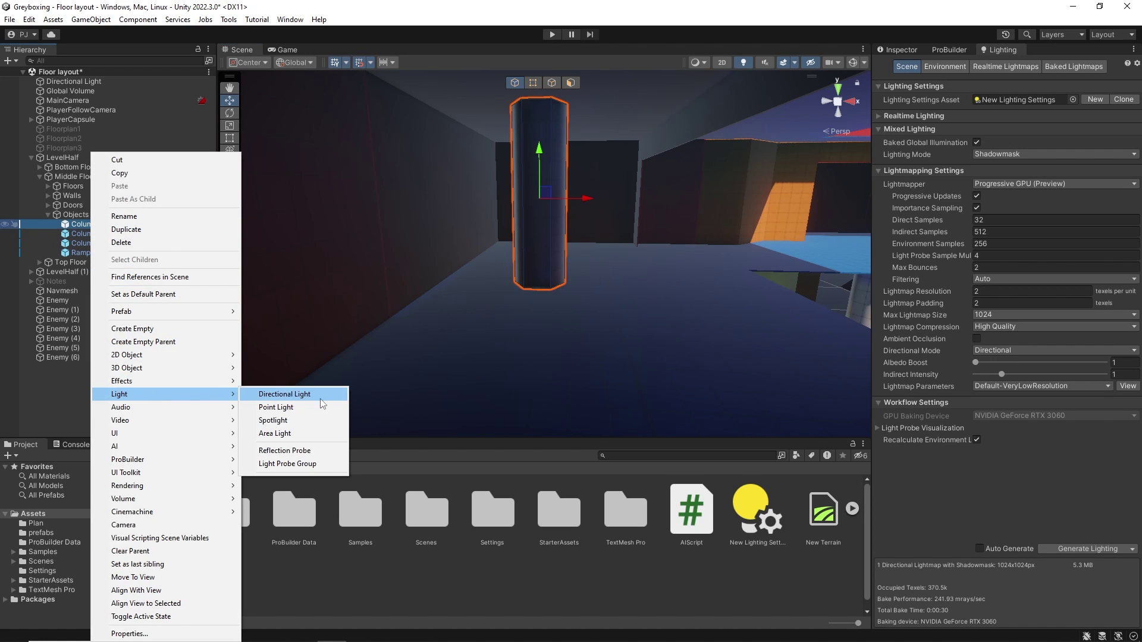
click(276, 408)
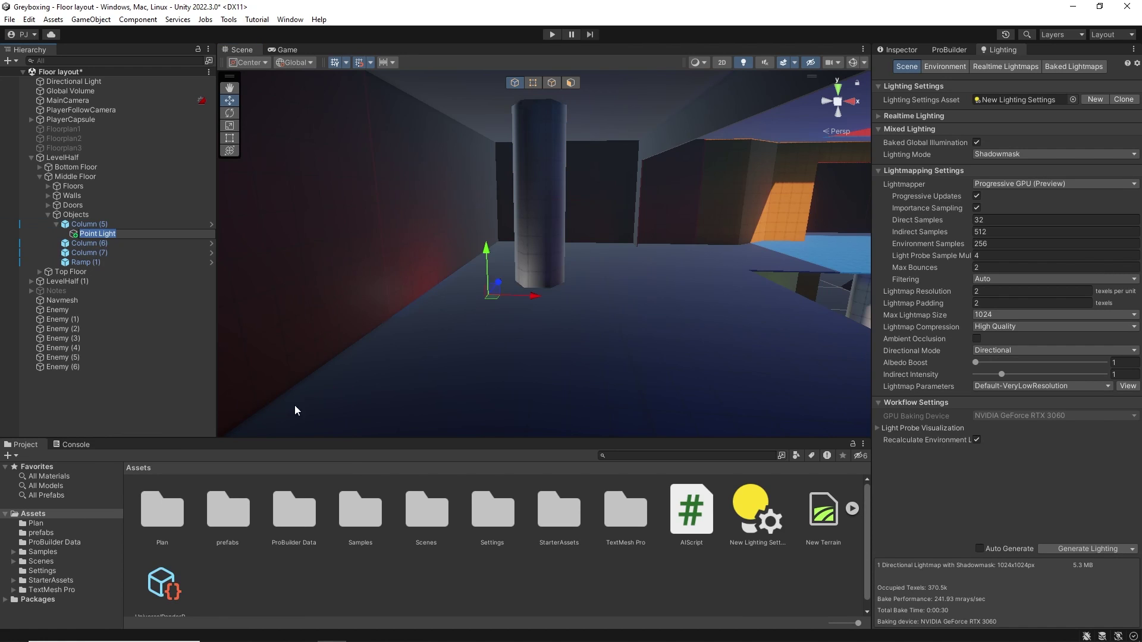
drag(486, 256, 482, 150)
- Set the Point Light's range to 30 and its intensity to 15
click(899, 50)
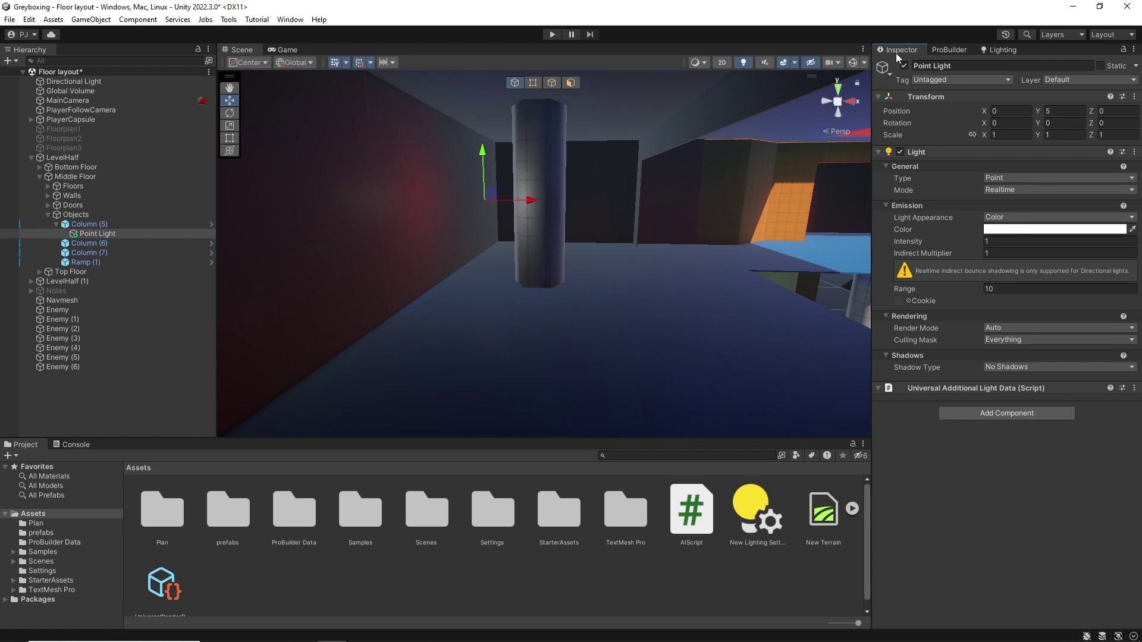
click(996, 289)
text(30)
click(998, 241)
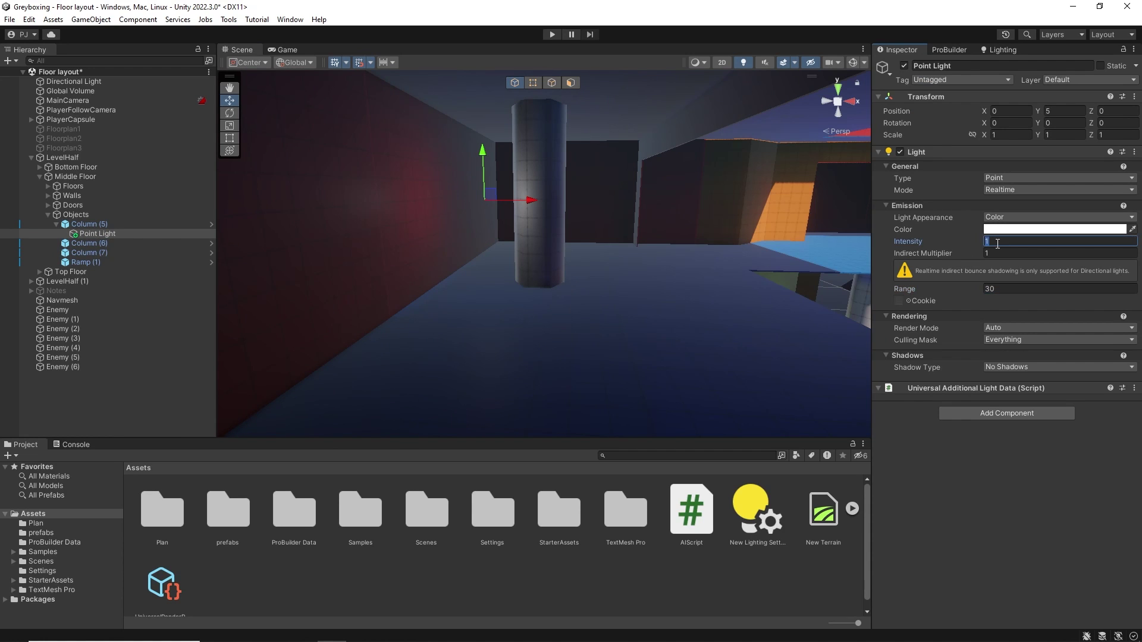
text(15)
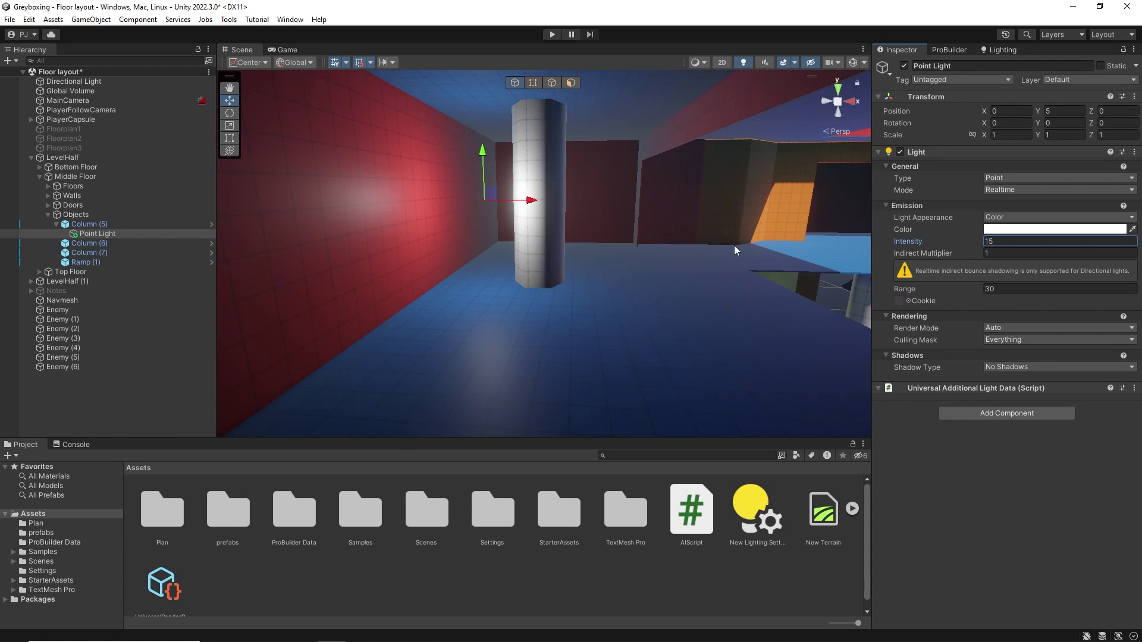
- Examine the point light's effect beside the column from several viewpoints across the level's floors and walkways
middle_drag(734, 250, 504, 253)
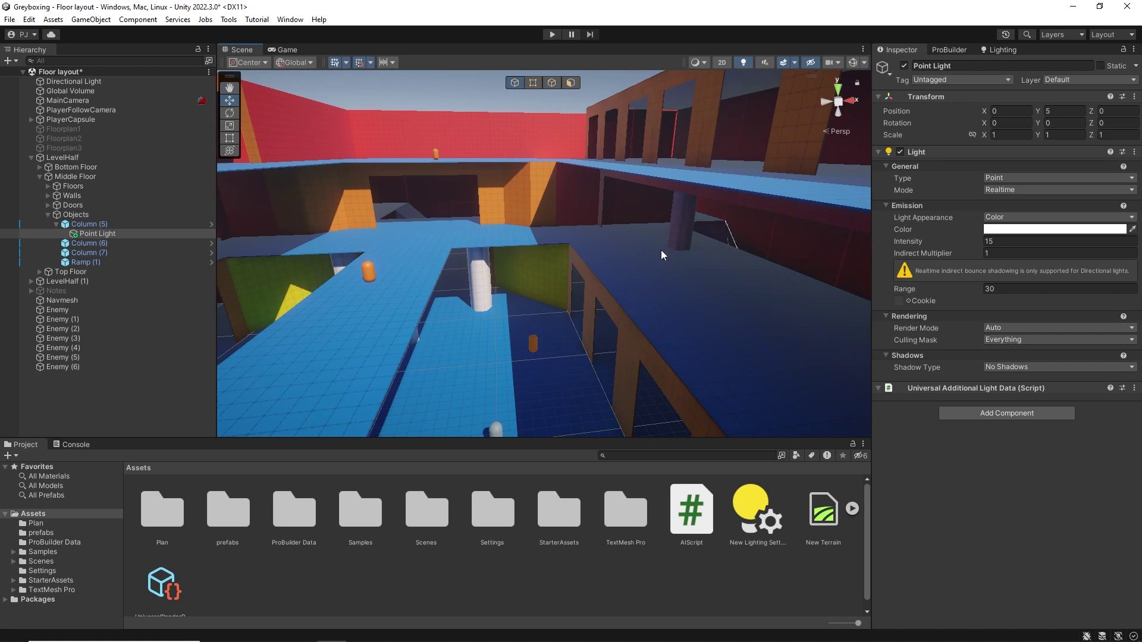
right_drag(662, 254, 510, 255)
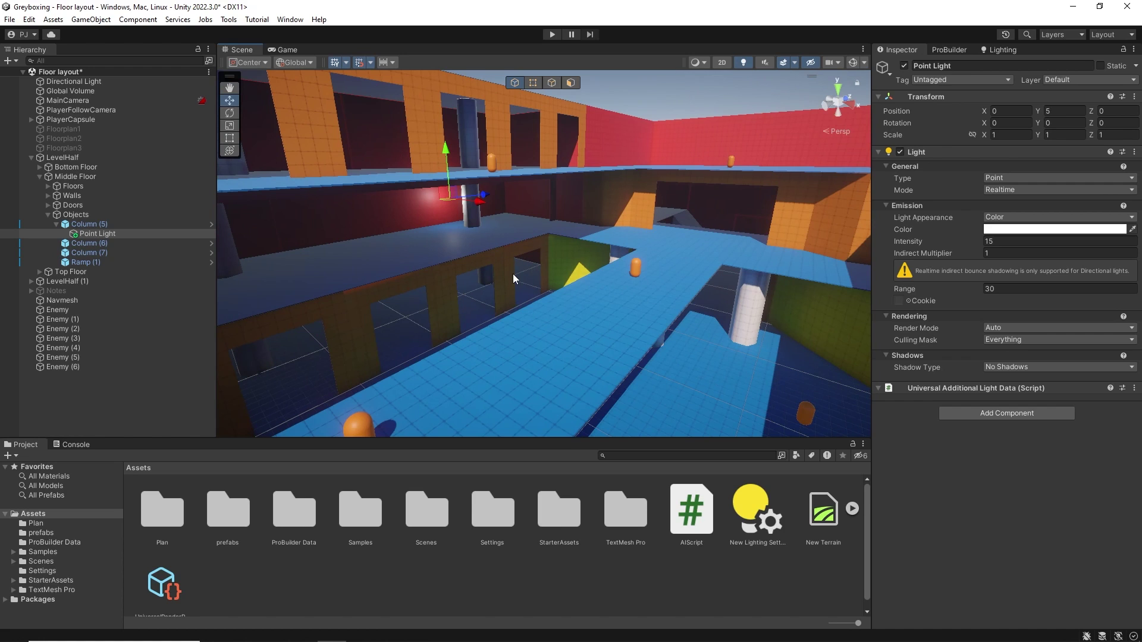
scroll(513, 279, down, 5)
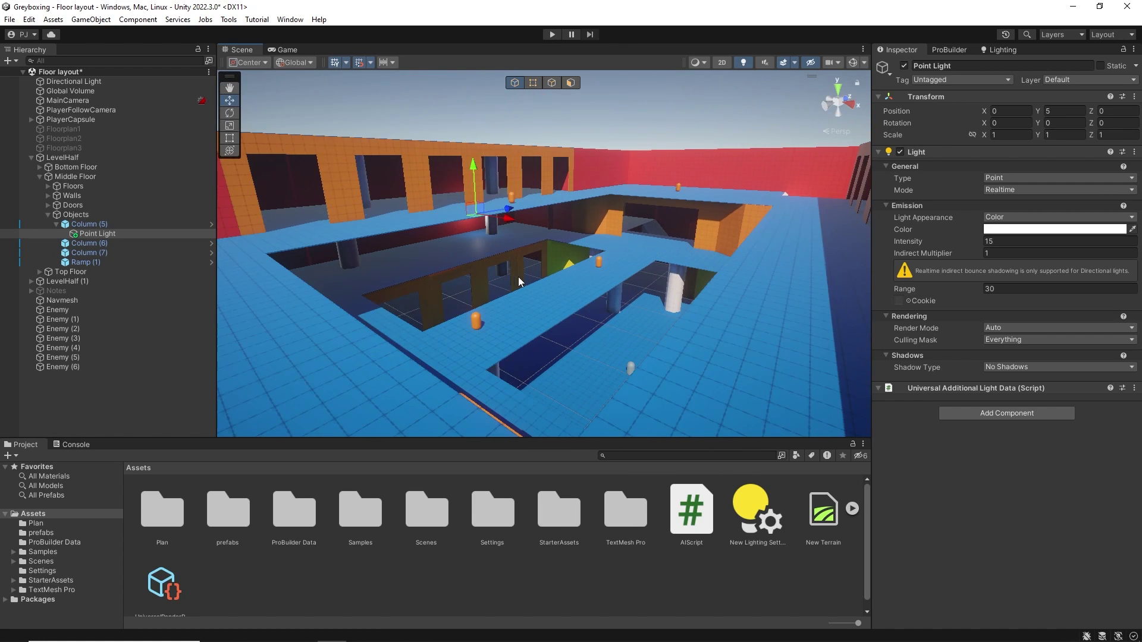
right_drag(518, 277, 612, 291)
middle_drag(566, 284, 590, 290)
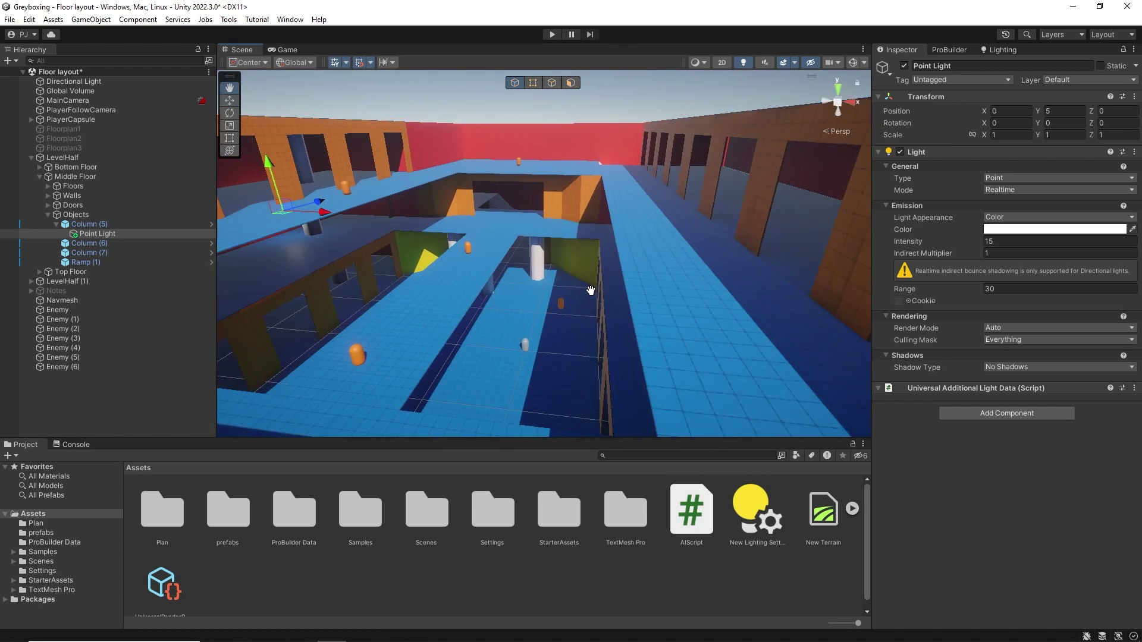